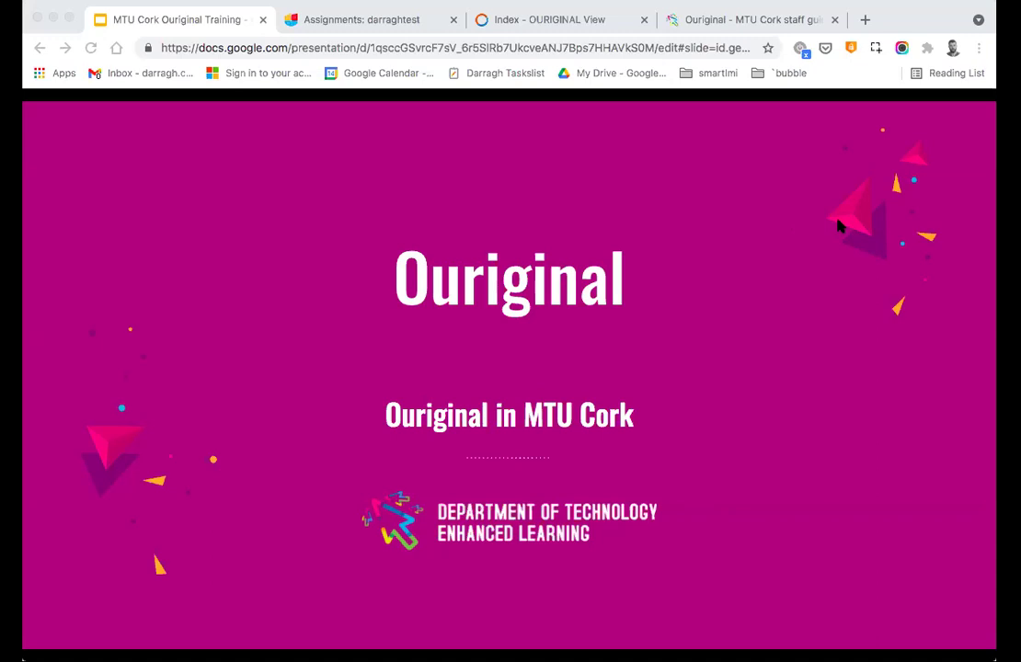
# Advance the Ouriginal training presentation to the demonstration slide about creating an Ouriginal assignment.
pyautogui.click(512, 369)
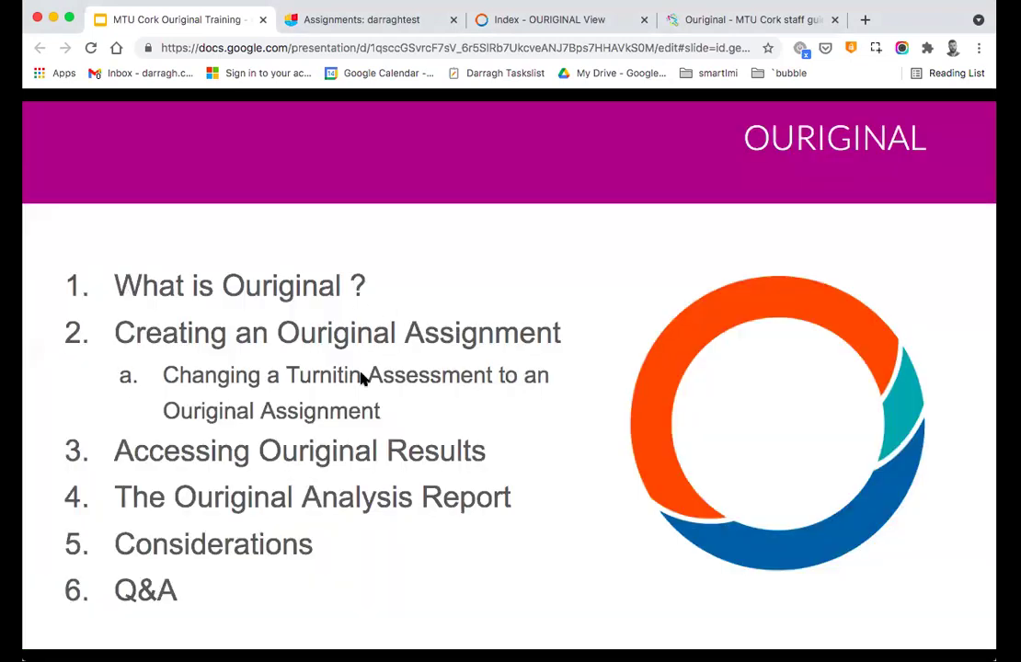
pyautogui.click(356, 501)
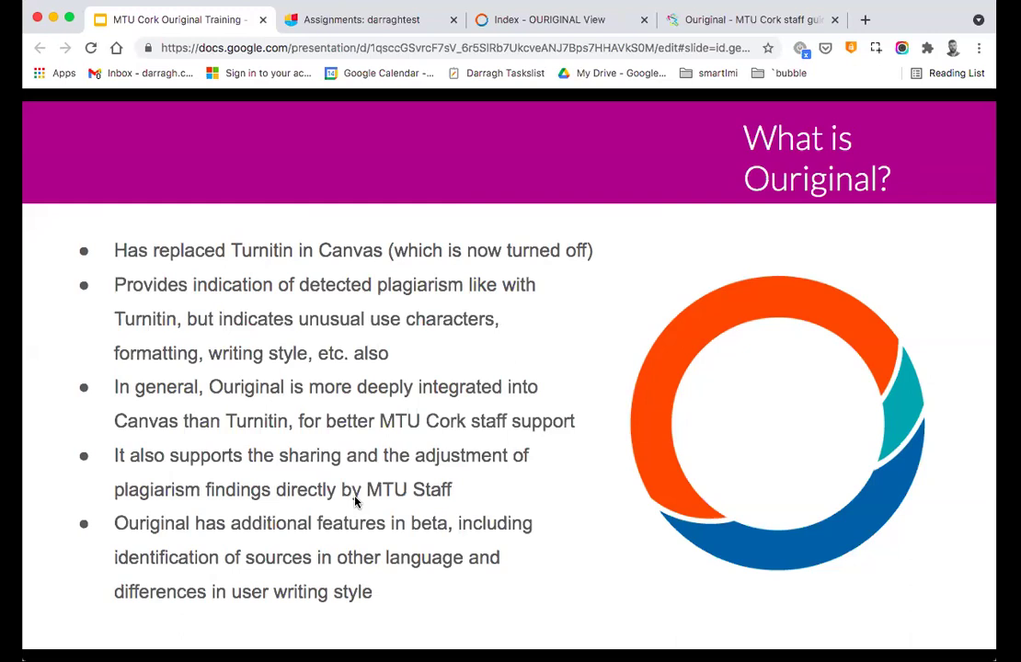
pyautogui.press('Right')
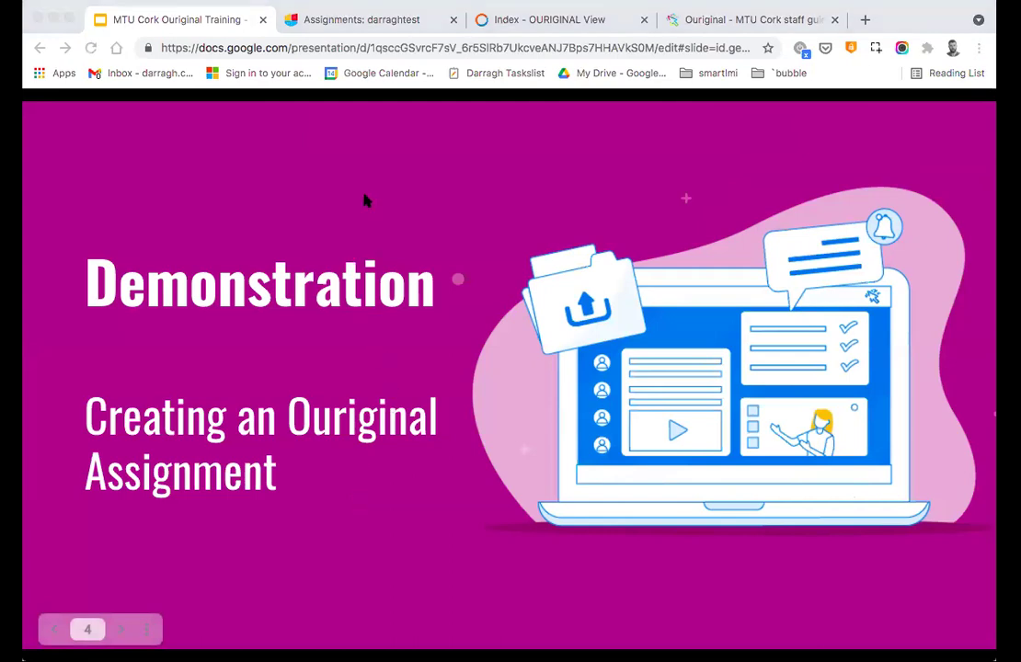
# Switch to Canvas and create a new assignment named "Ouriginal assignment 2" in the test course.
pyautogui.click(367, 19)
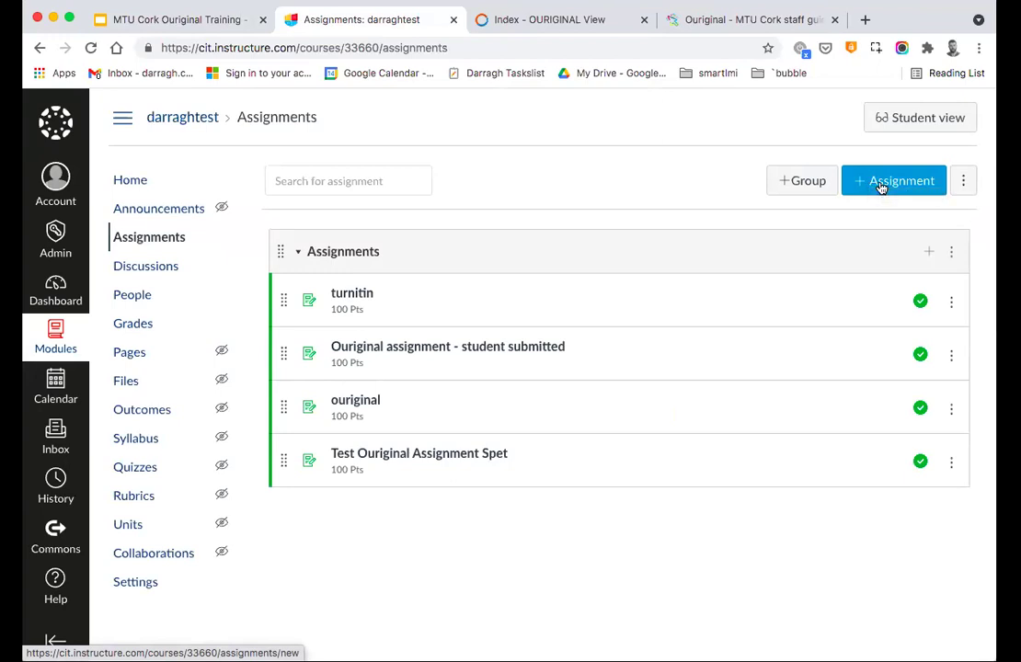
pyautogui.click(881, 185)
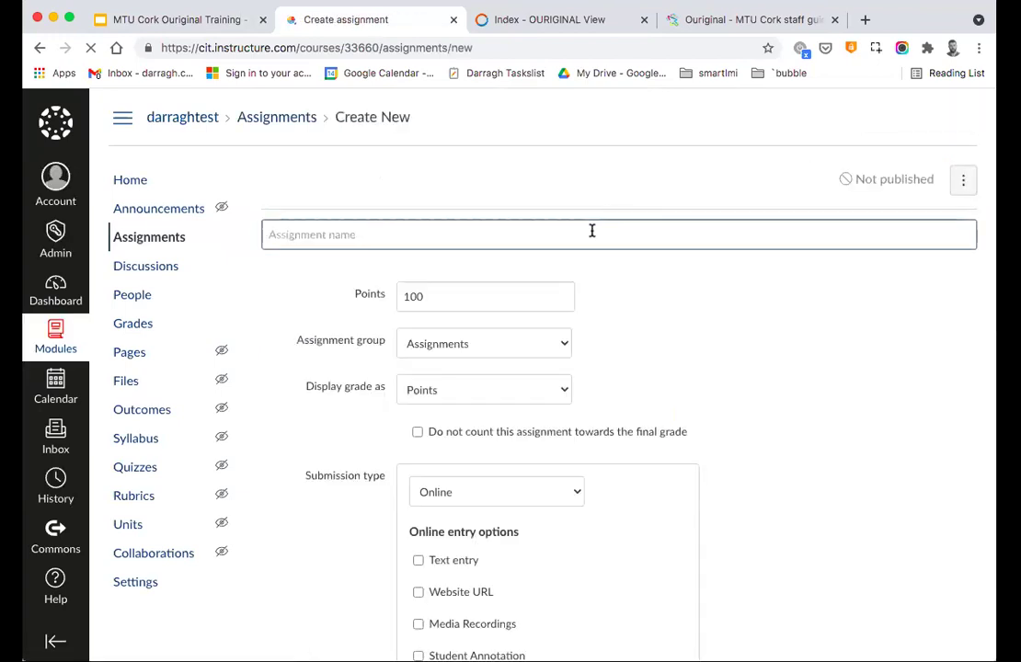
pyautogui.click(592, 231)
pyautogui.write('Ou')
pyautogui.write('al ')
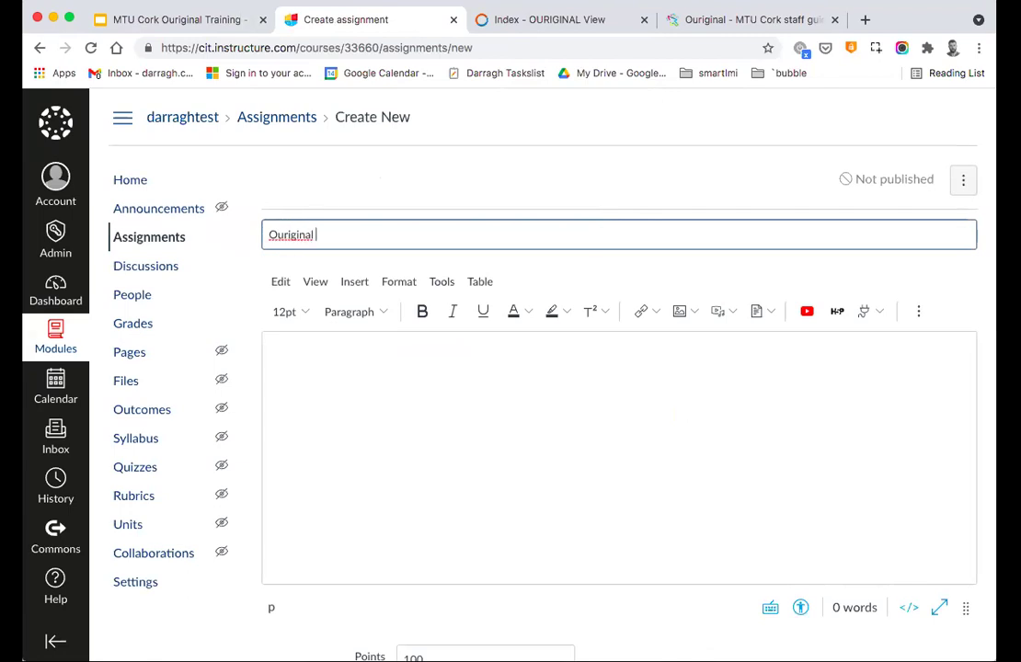
pyautogui.write('assignment 2')
# Copy the assignment name into the assignment's description.
pyautogui.press('super+a')
pyautogui.press('super+c')
pyautogui.click(558, 388)
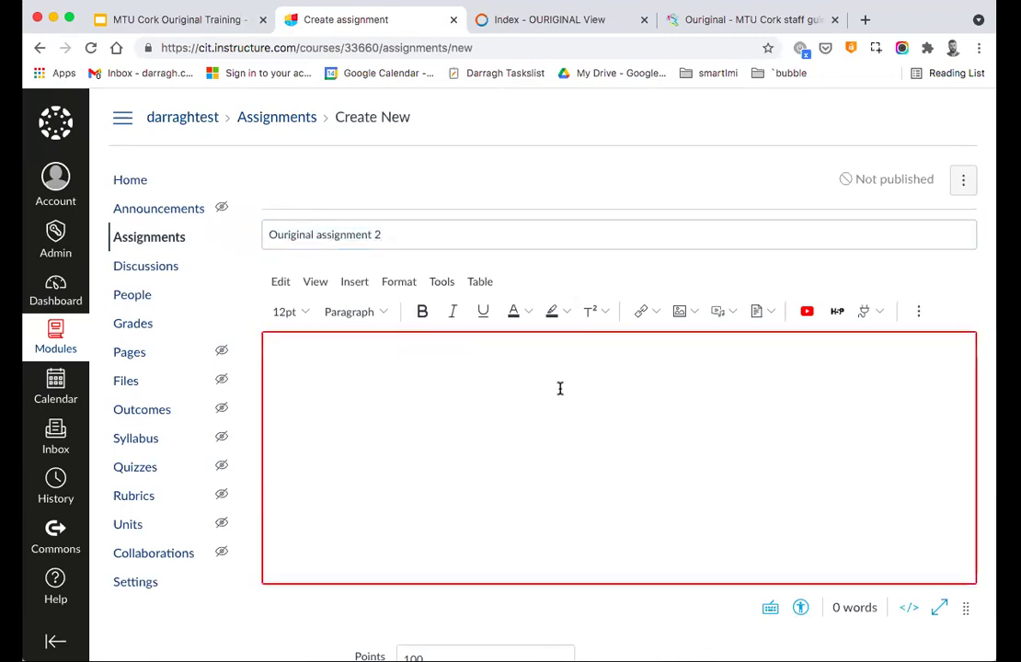
pyautogui.press('super+v')
# Enable File Uploads as the online entry option for the assignment's submissions.
pyautogui.scroll(-4, 559, 392)
pyautogui.scroll(-3, 559, 393)
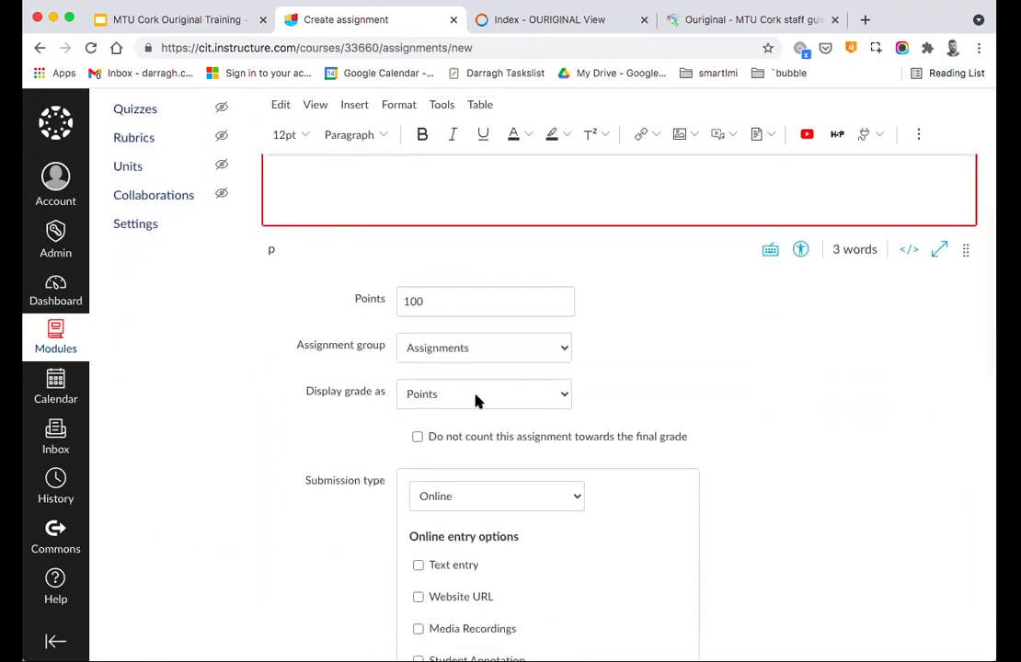
pyautogui.scroll(-3, 461, 311)
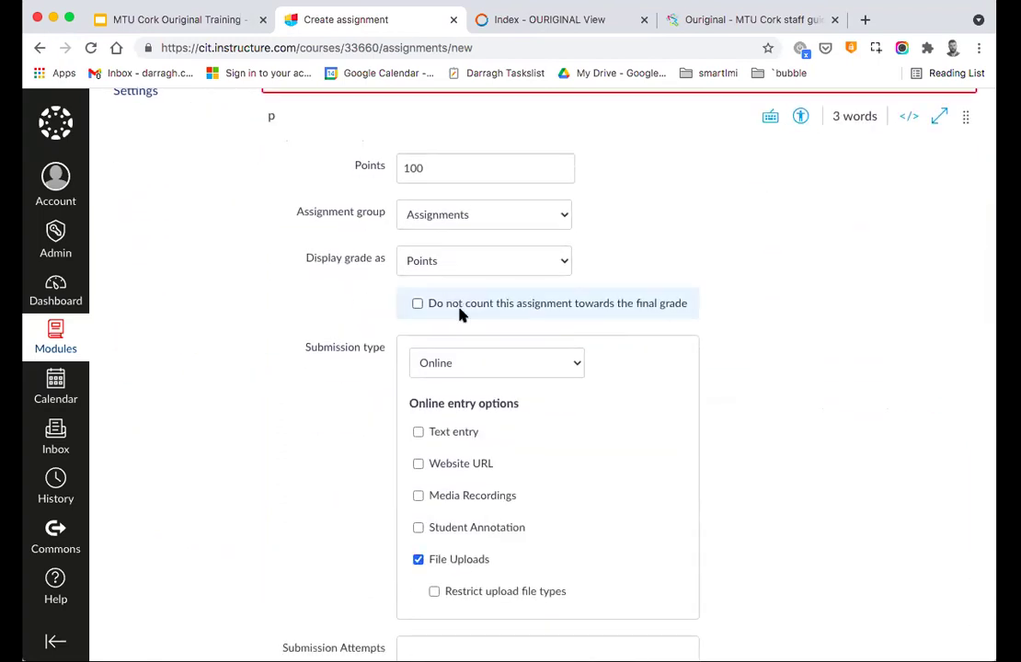
pyautogui.scroll(-3, 460, 313)
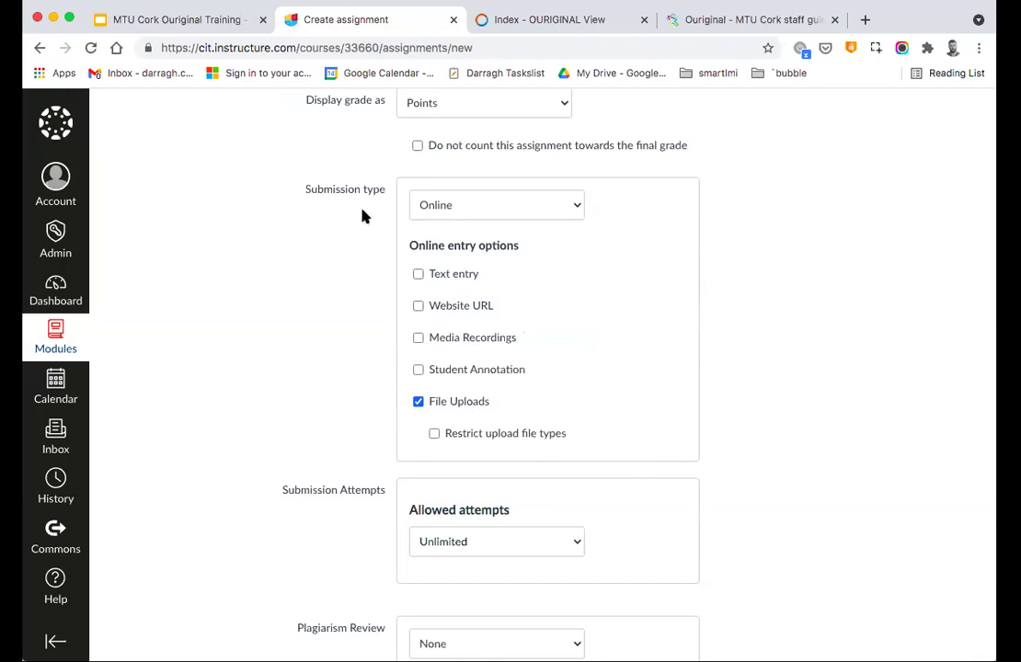
pyautogui.click(458, 278)
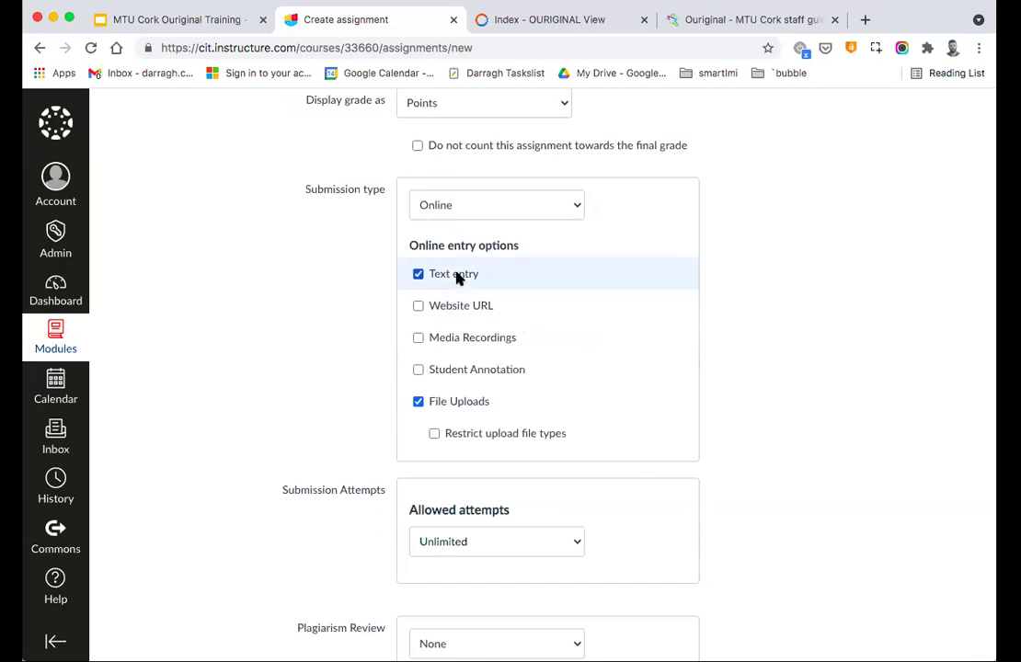
pyautogui.click(457, 278)
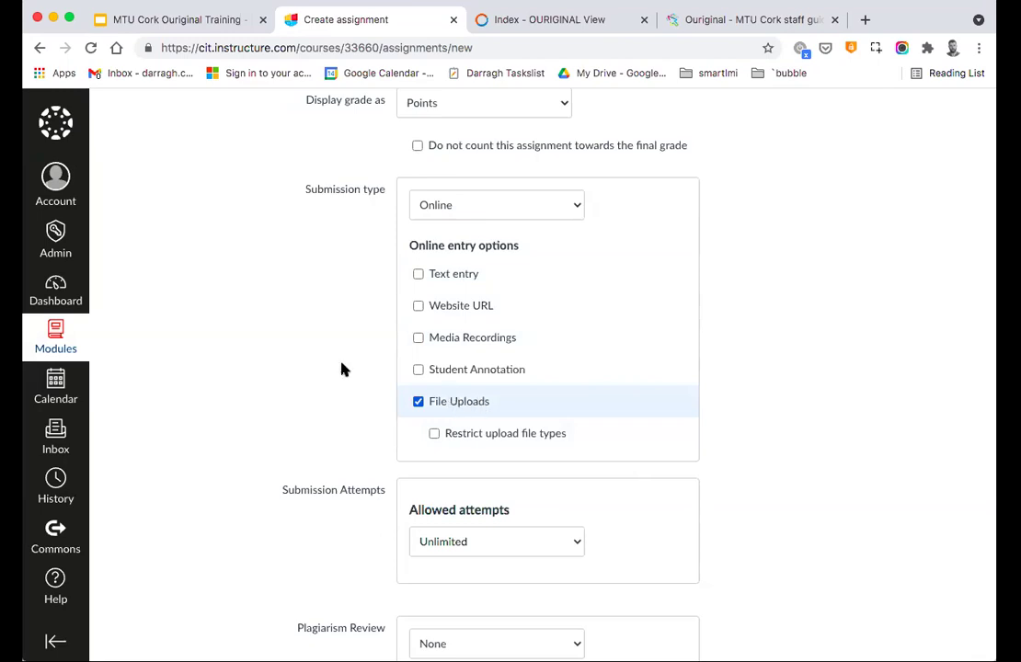
pyautogui.scroll(-5, 326, 365)
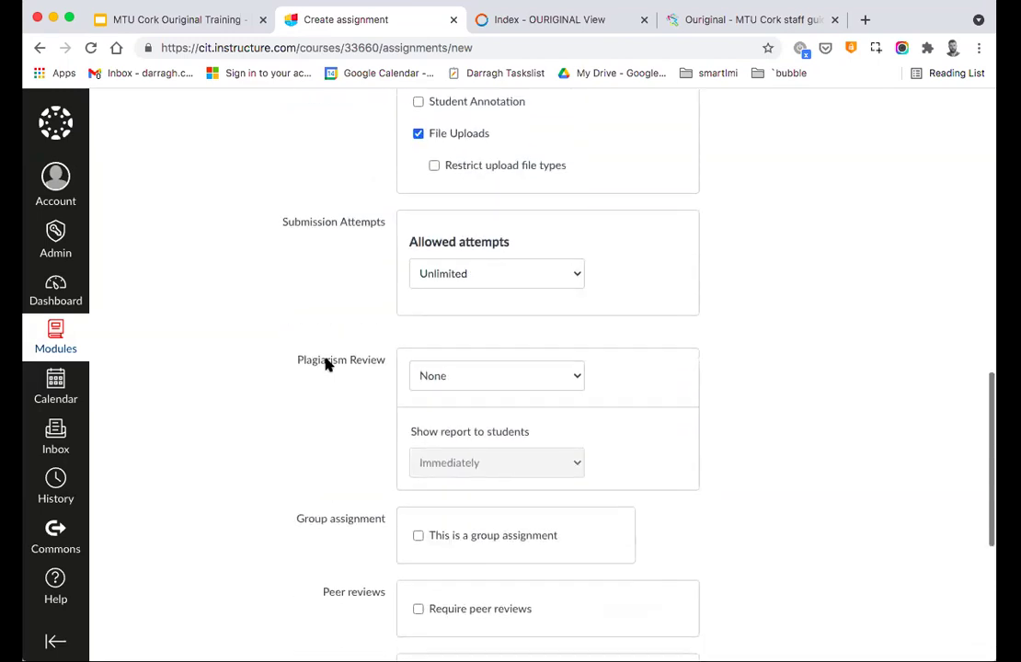
pyautogui.scroll(-1, 326, 360)
pyautogui.moveTo(298, 322); pyautogui.dragTo(381, 320)
pyautogui.scroll(4, 381, 322)
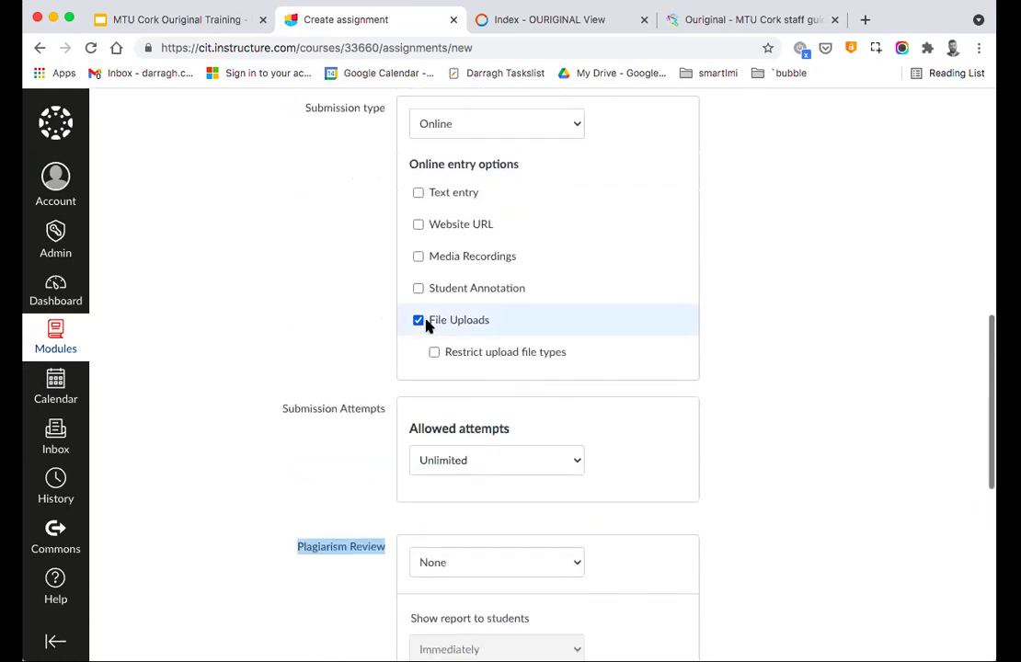
pyautogui.click(419, 320)
pyautogui.click(442, 322)
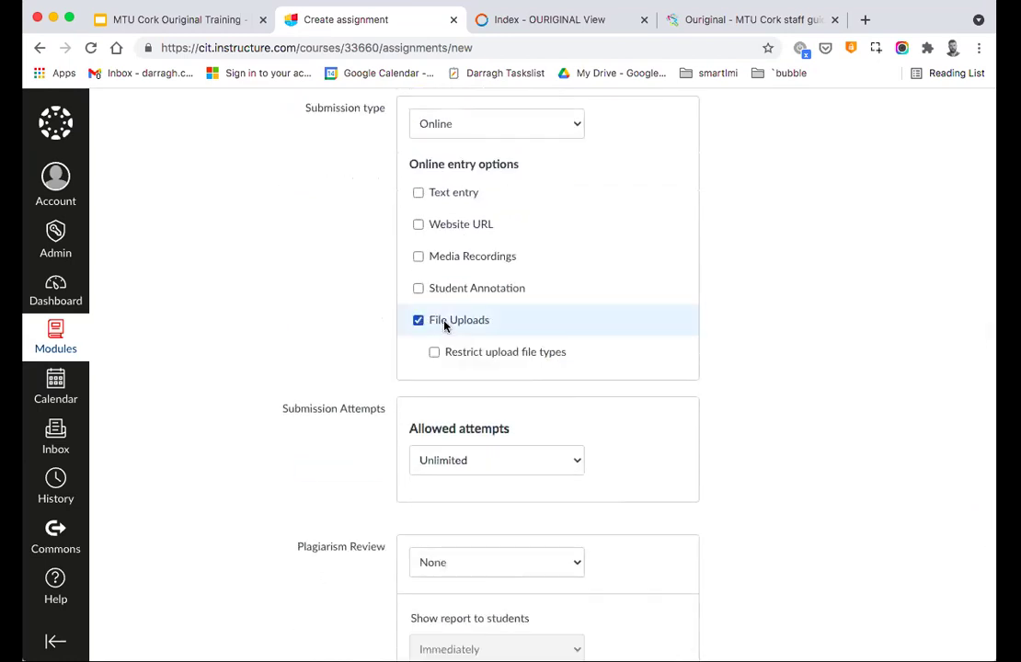
# Set the assignment's Plagiarism Review to Ouriginal and examine its settings for anonymity and for not saving submitted documents.
pyautogui.scroll(-4, 353, 243)
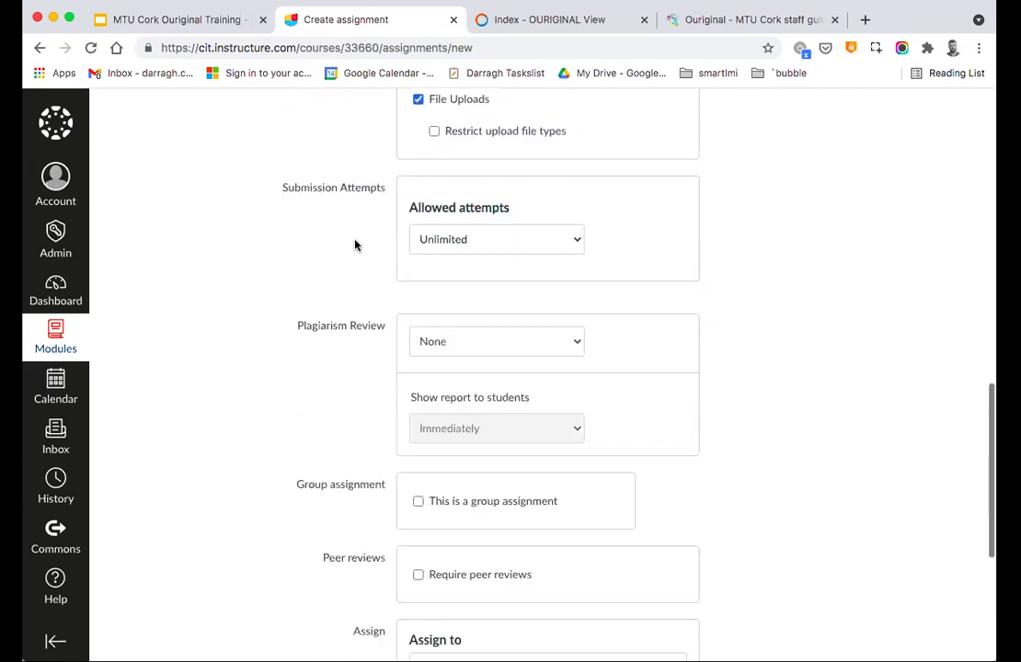
pyautogui.click(462, 345)
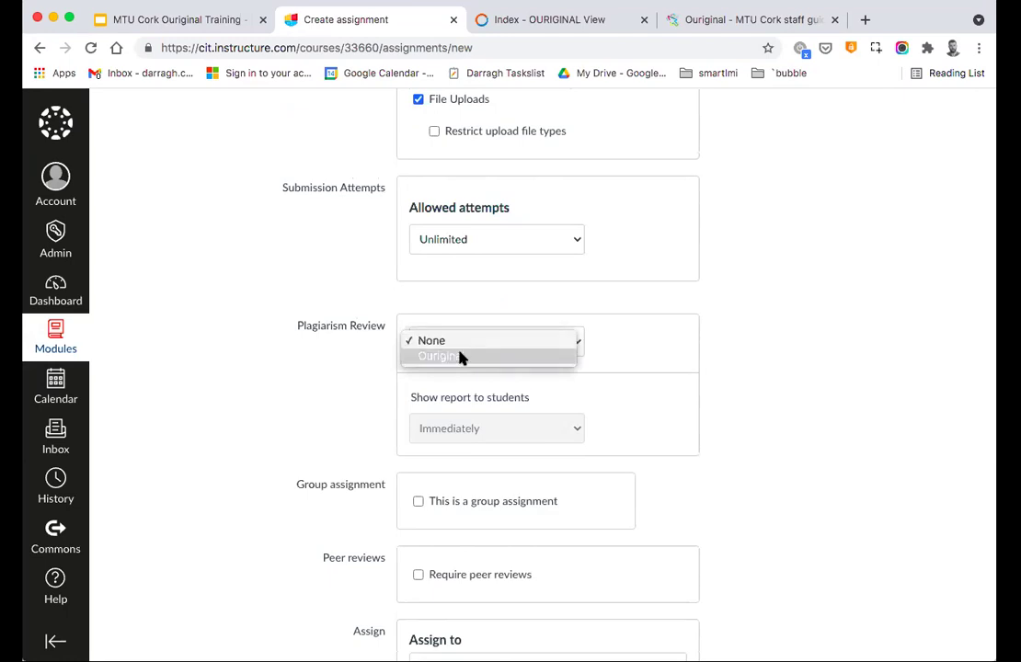
pyautogui.click(458, 358)
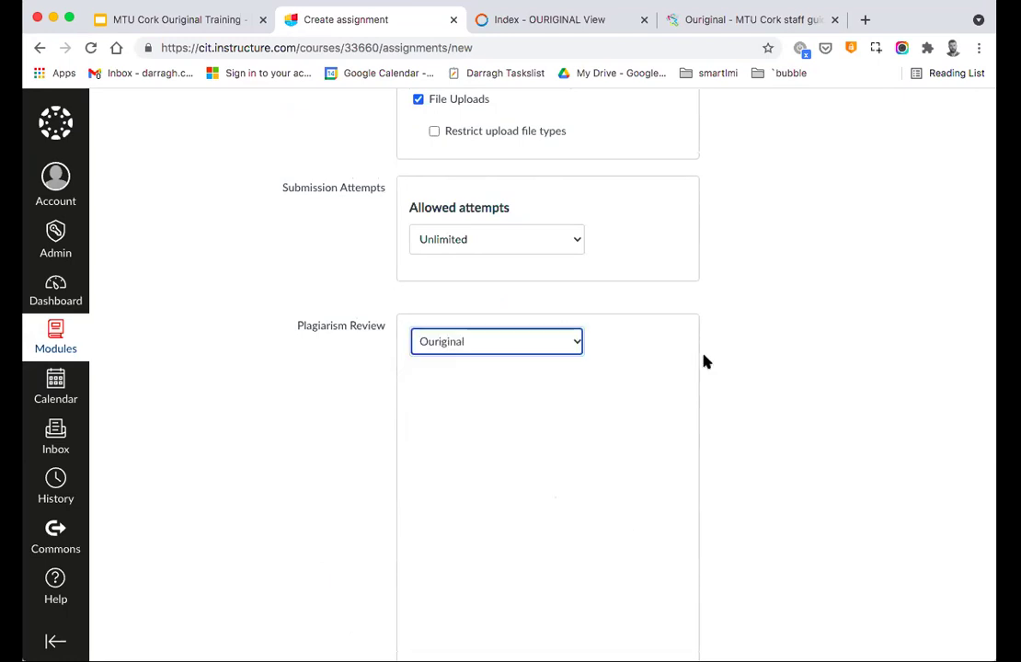
pyautogui.scroll(-4, 704, 361)
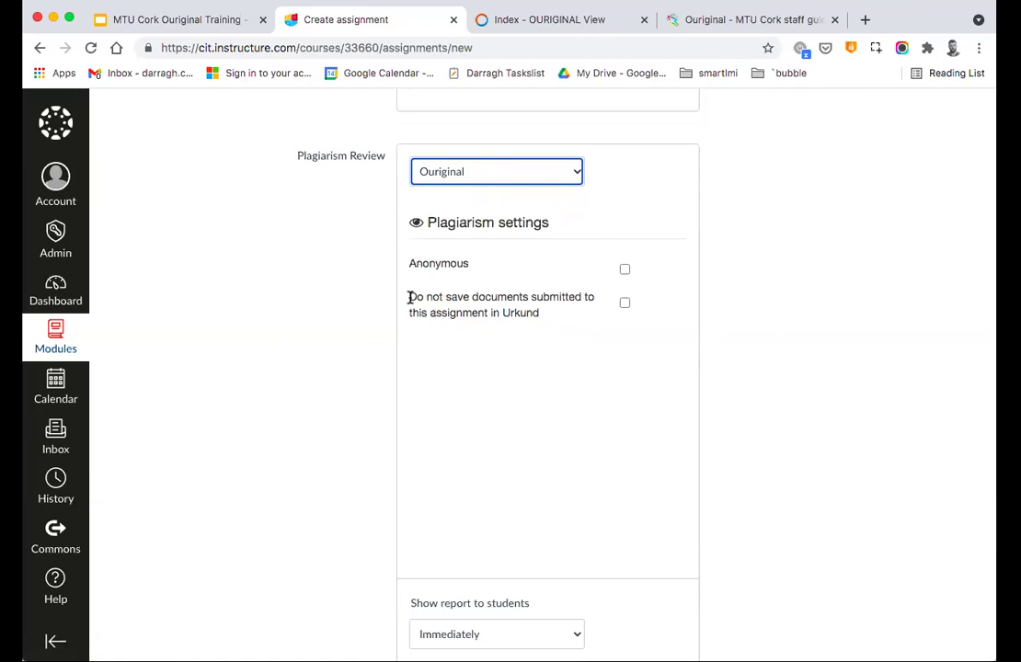
pyautogui.moveTo(410, 297); pyautogui.dragTo(492, 309)
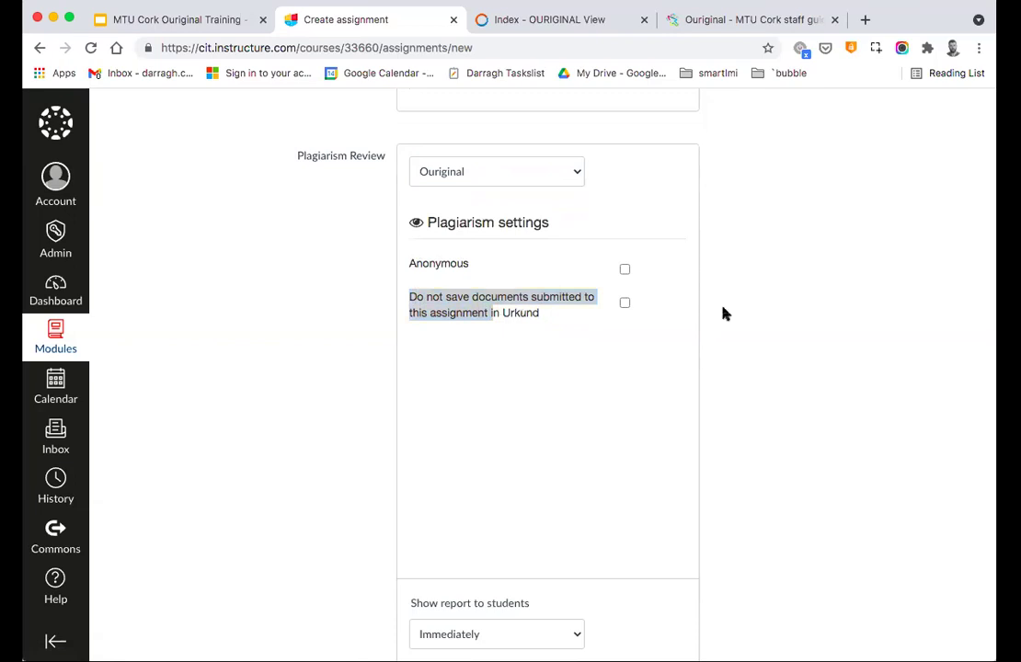
pyautogui.scroll(-2, 722, 312)
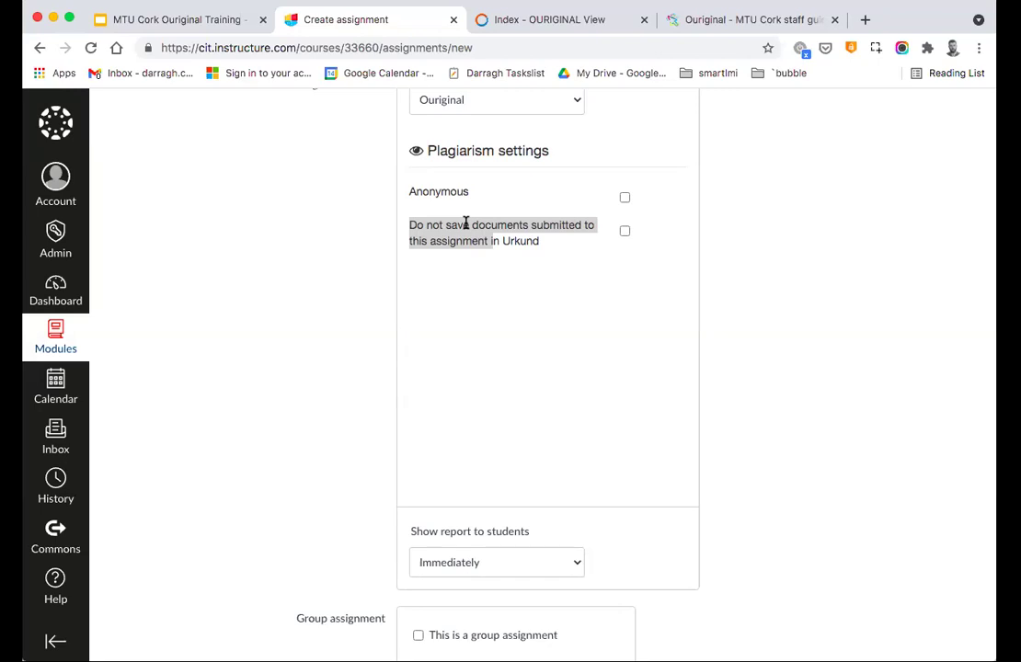
pyautogui.click(410, 225)
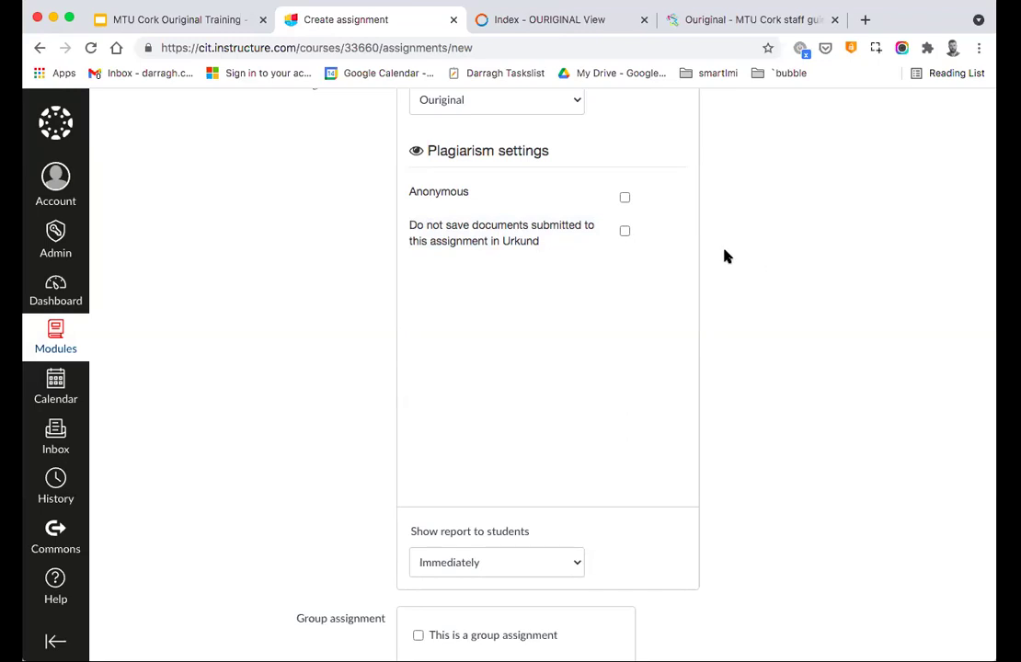
pyautogui.scroll(-1, 725, 255)
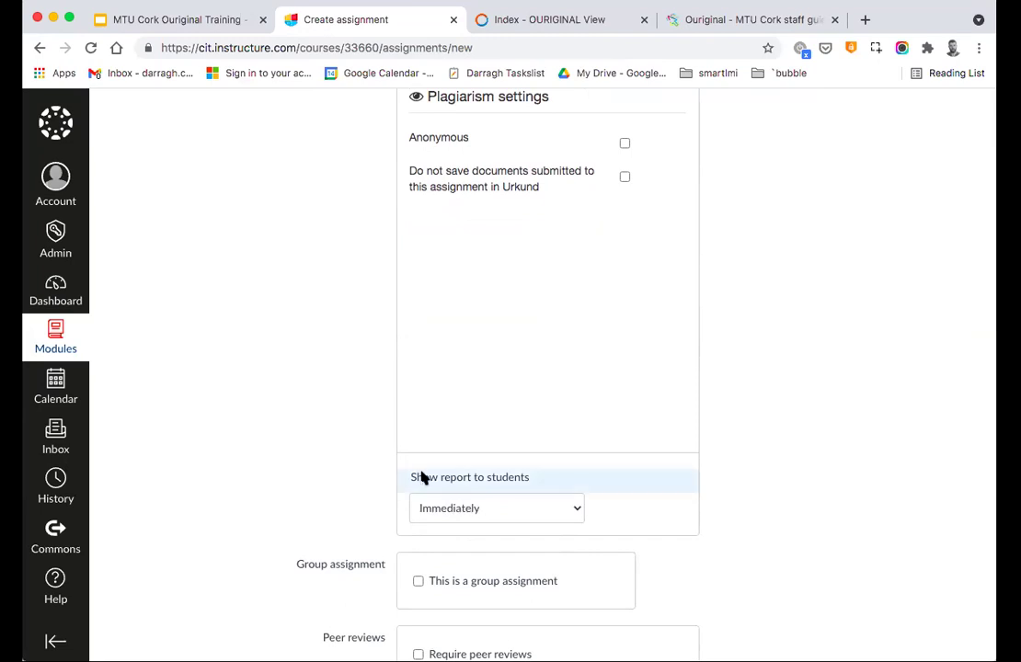
pyautogui.click(463, 508)
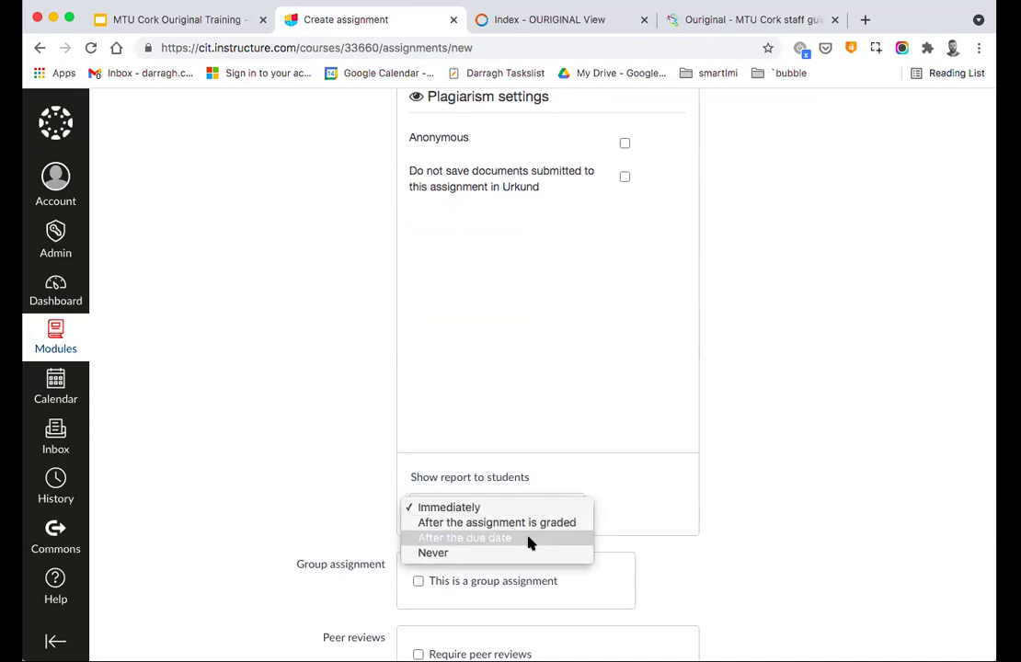
pyautogui.click(449, 509)
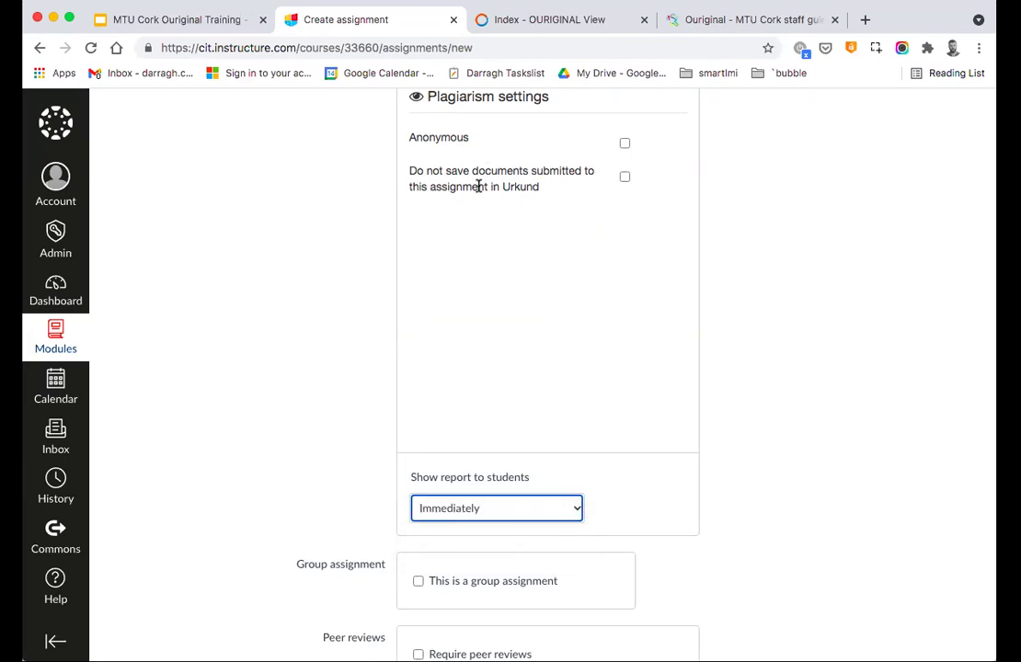
pyautogui.click(463, 514)
pyautogui.click(460, 521)
pyautogui.click(479, 511)
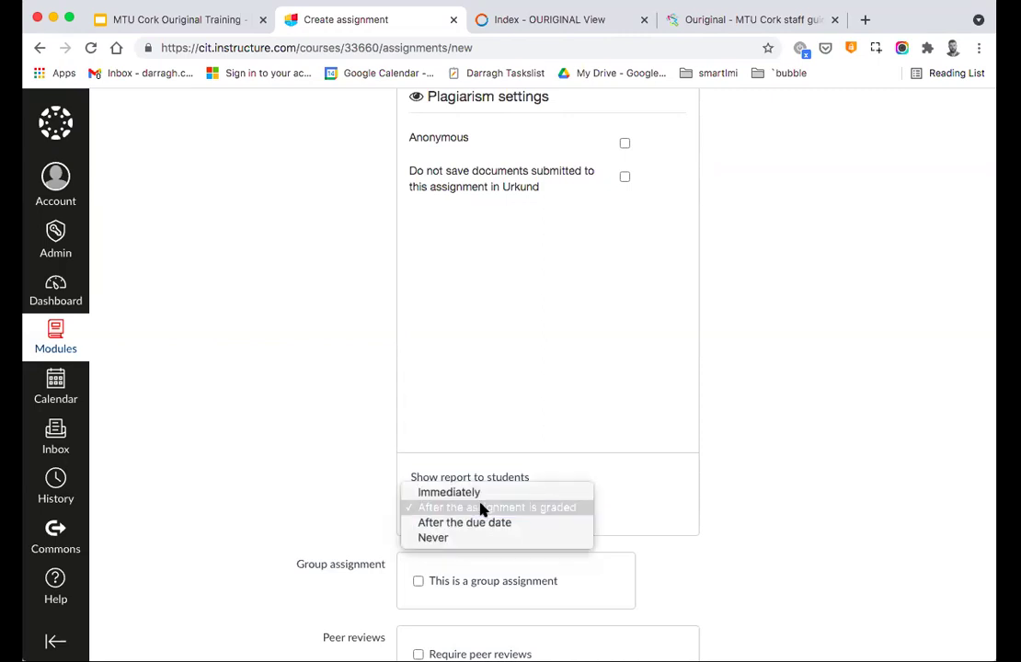
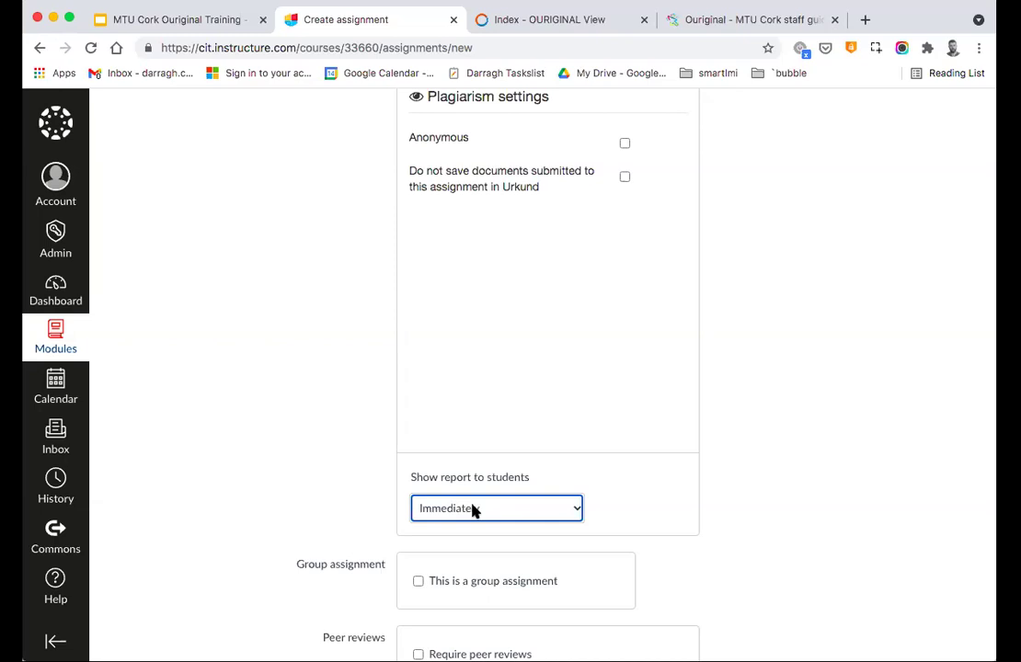
# Set the plagiarism report to be shown to students after the assignment is graded.
pyautogui.click(474, 512)
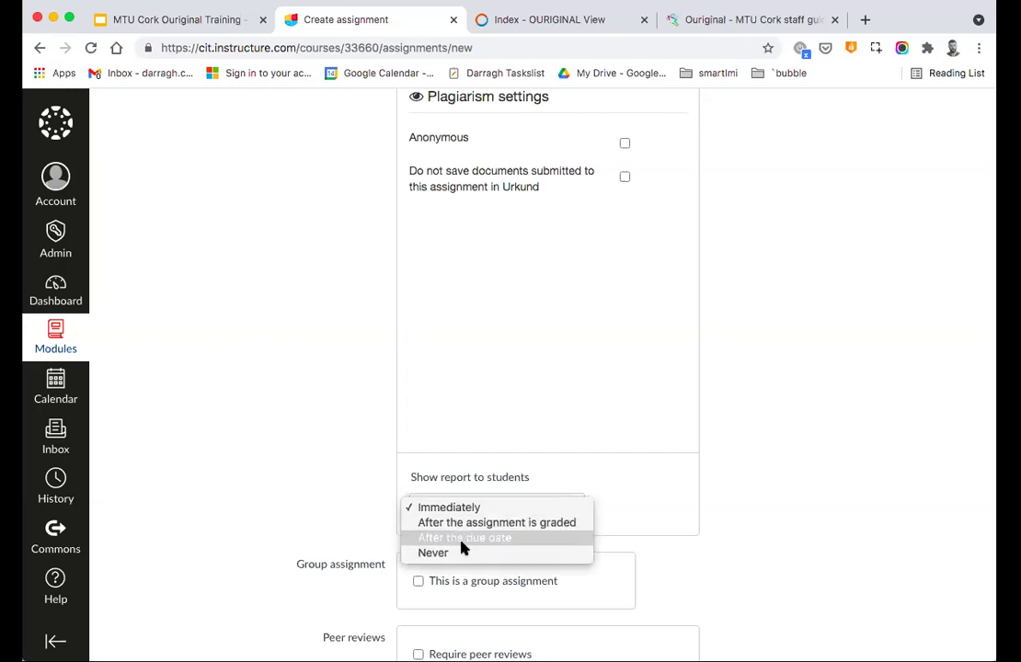
pyautogui.click(465, 524)
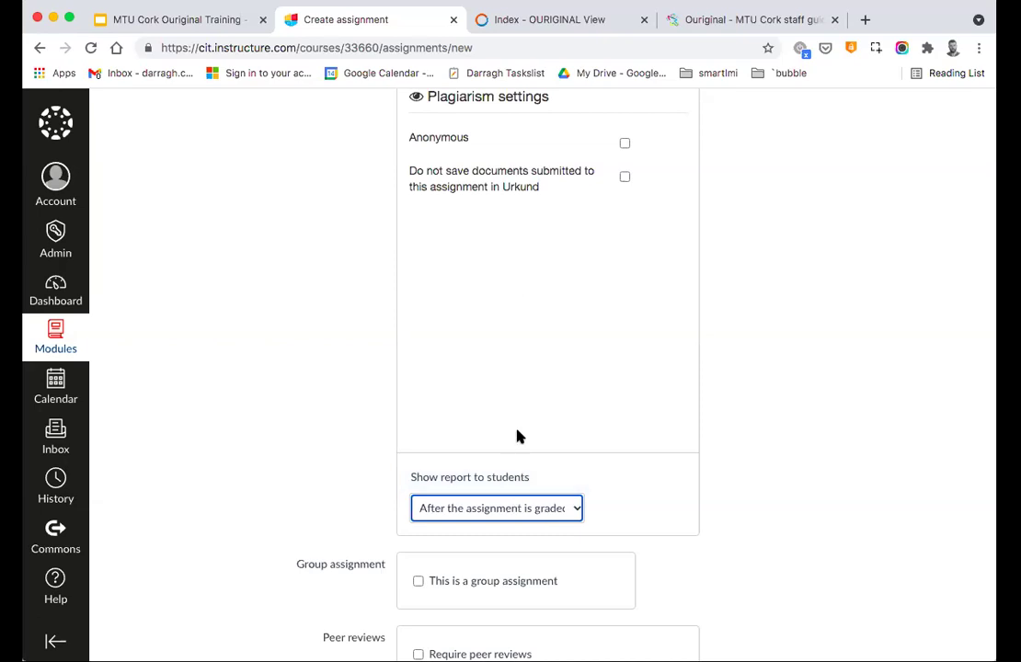
pyautogui.click(515, 511)
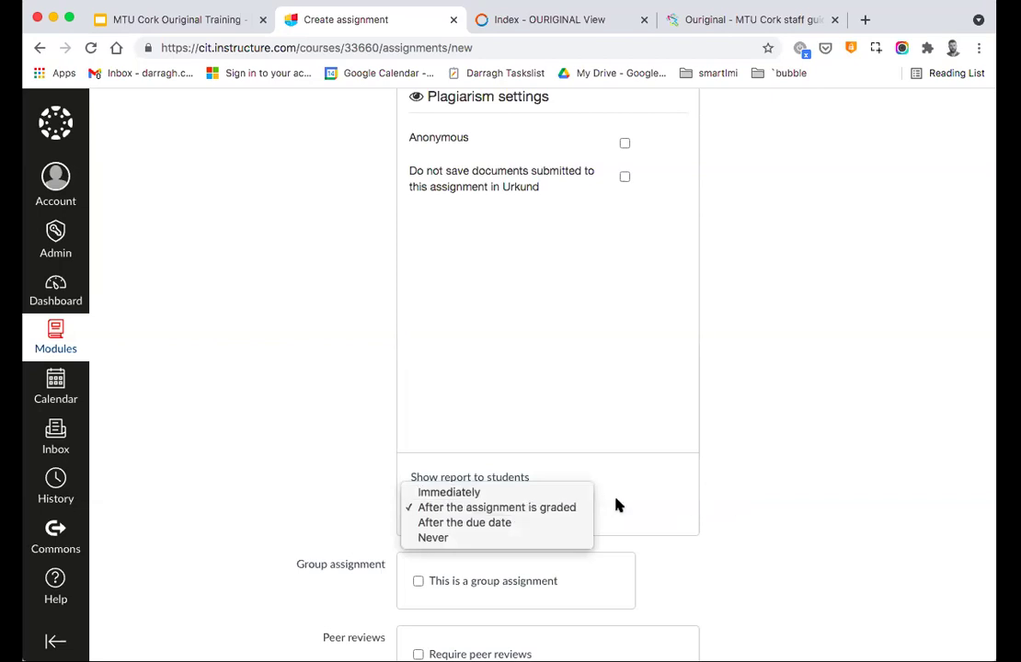
pyautogui.click(731, 502)
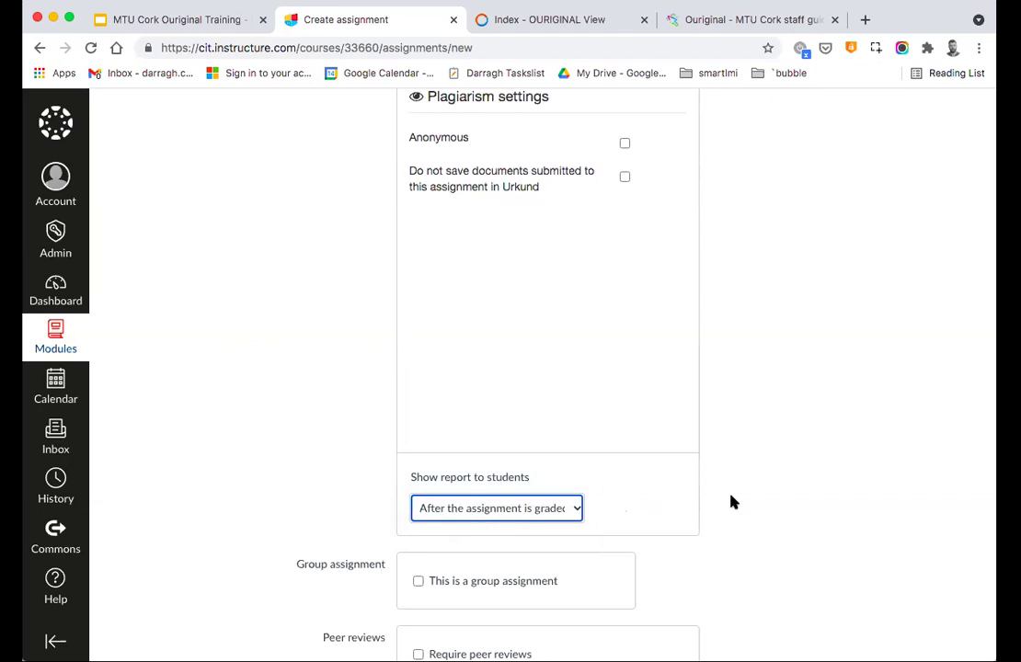
pyautogui.click(520, 511)
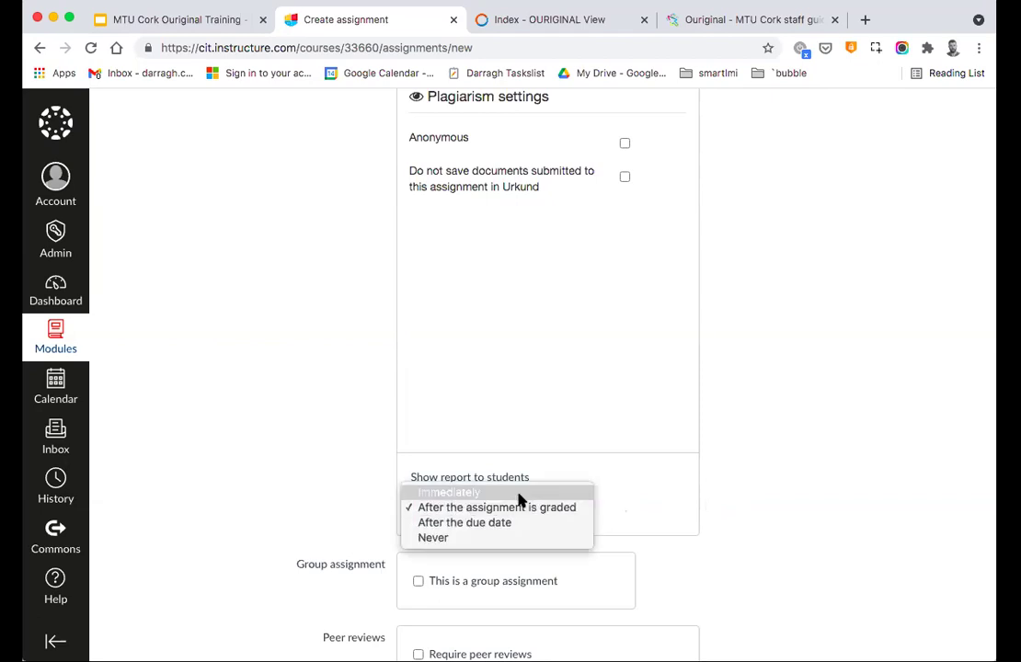
pyautogui.click(690, 517)
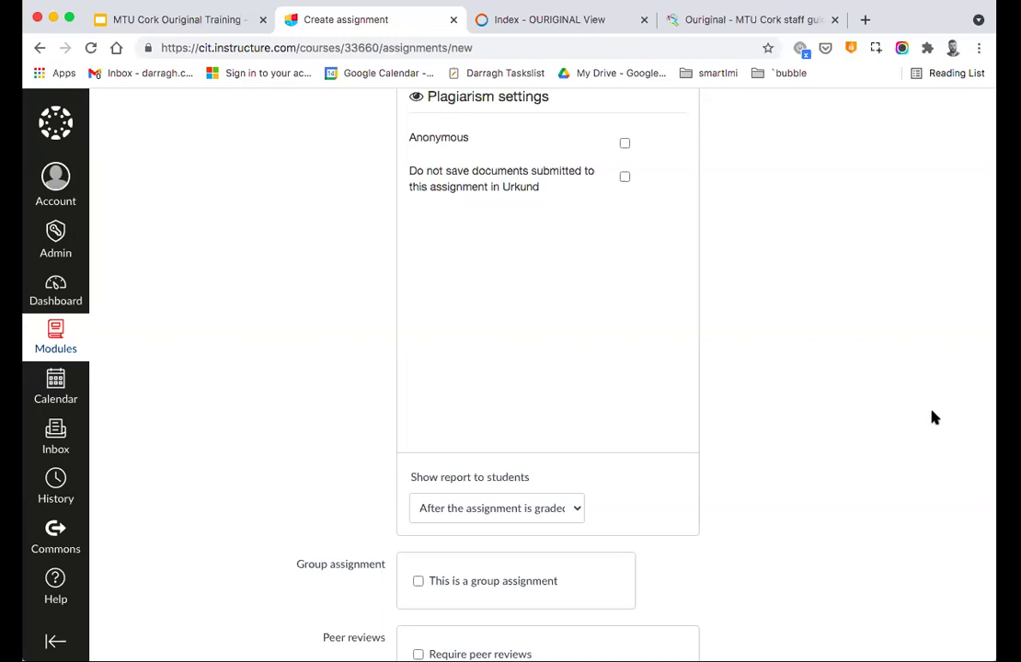
# Switch the assignment's allowed submission attempts to Limited and back to Unlimited.
pyautogui.scroll(5, 778, 383)
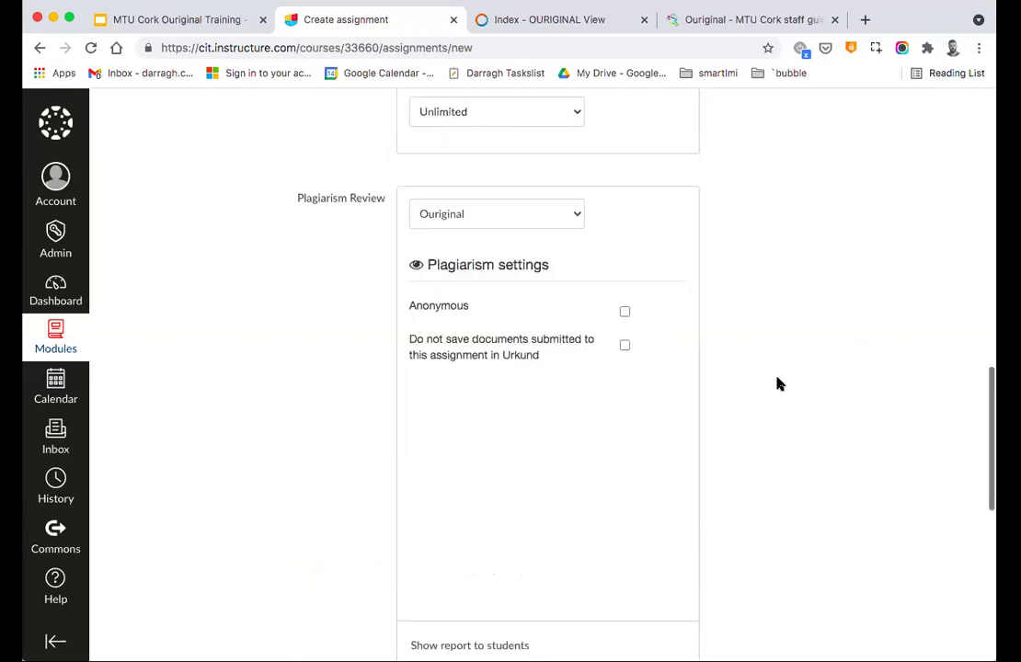
pyautogui.click(490, 207)
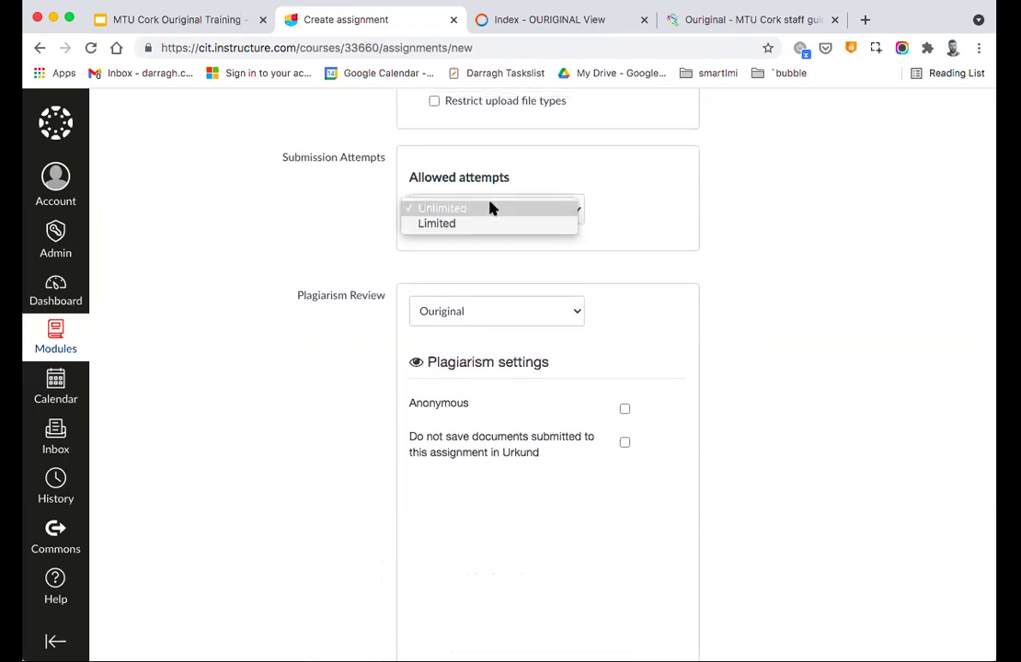
pyautogui.click(440, 227)
pyautogui.click(548, 219)
pyautogui.click(551, 194)
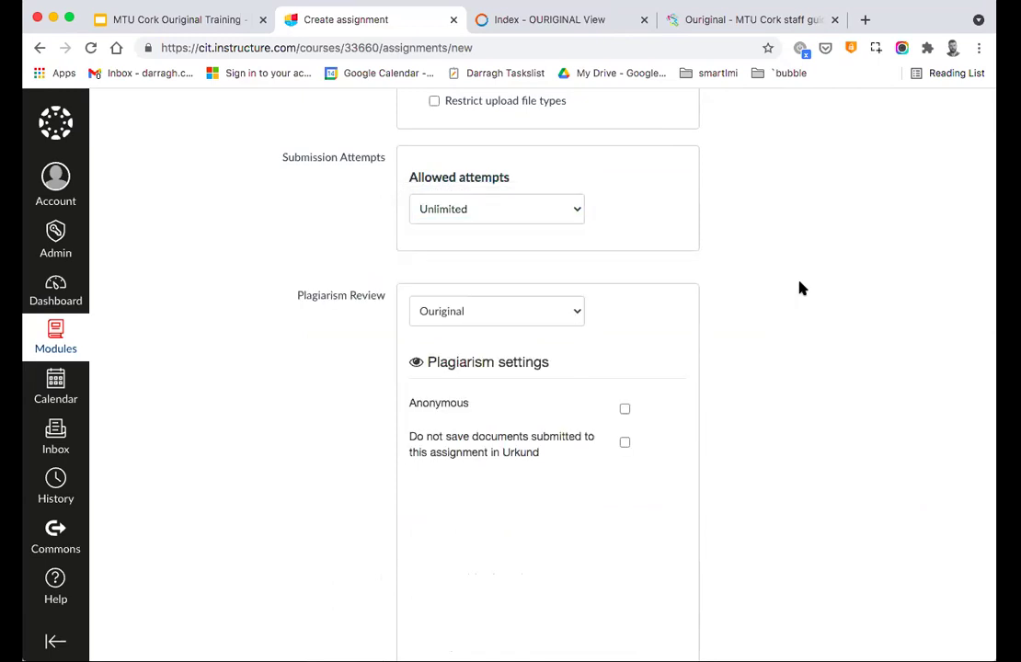
# Examine the new assignment's full form, from its name through the submission, plagiarism and assign settings.
pyautogui.scroll(-5, 800, 288)
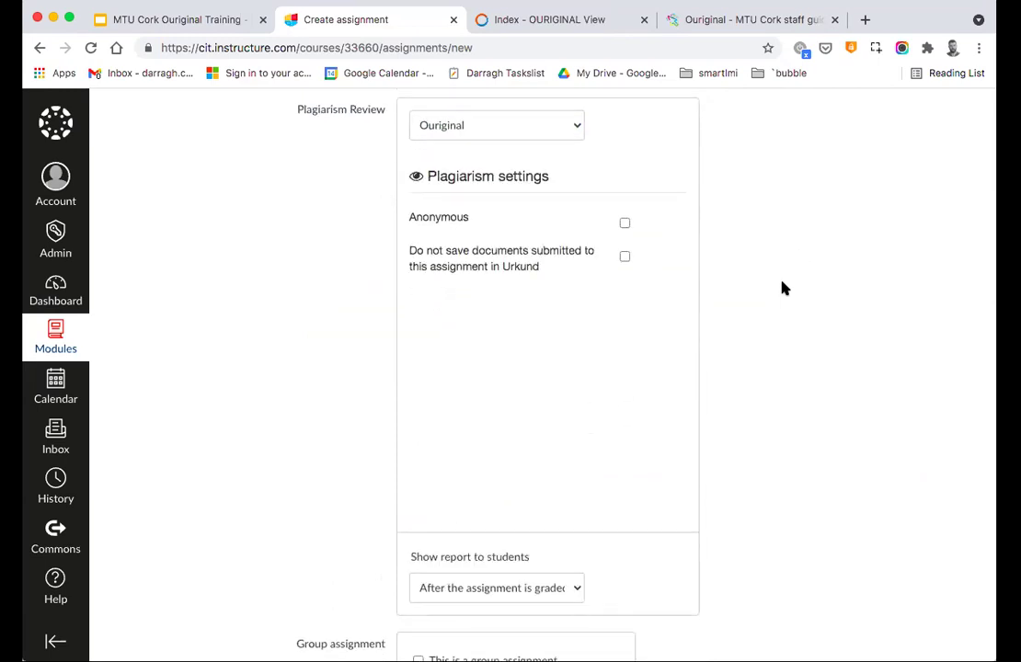
pyautogui.scroll(2, 782, 285)
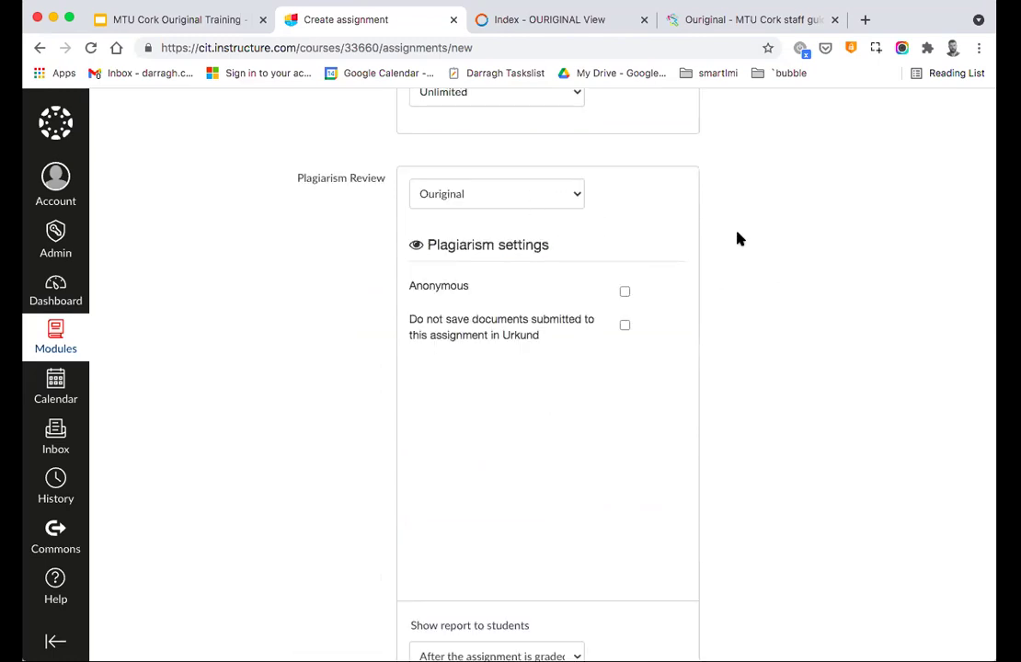
pyautogui.scroll(7, 741, 240)
pyautogui.scroll(-15, 741, 239)
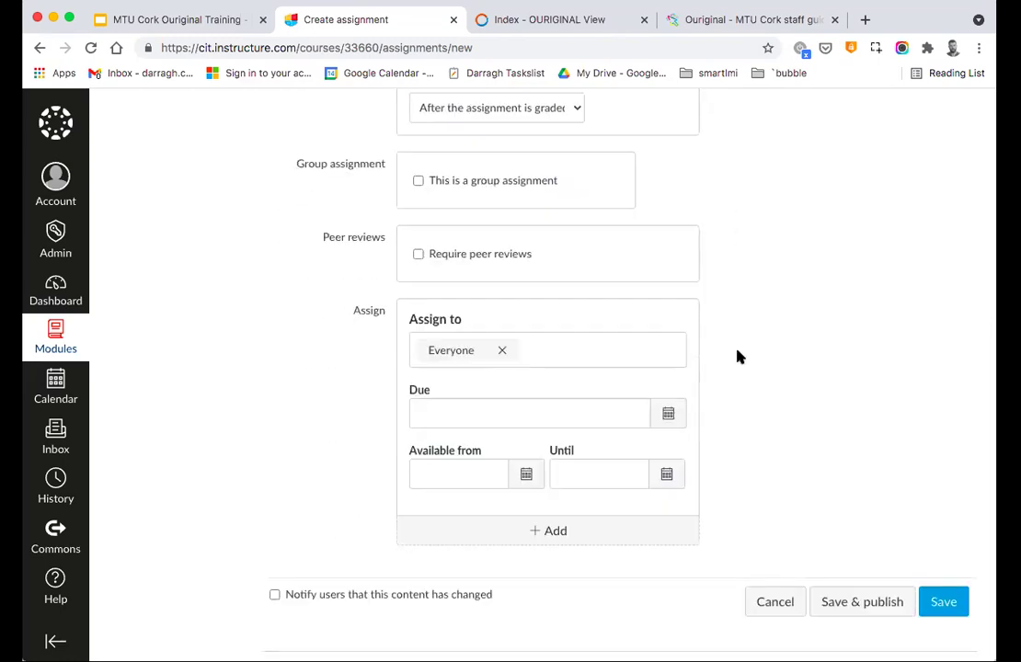
pyautogui.scroll(20, 736, 355)
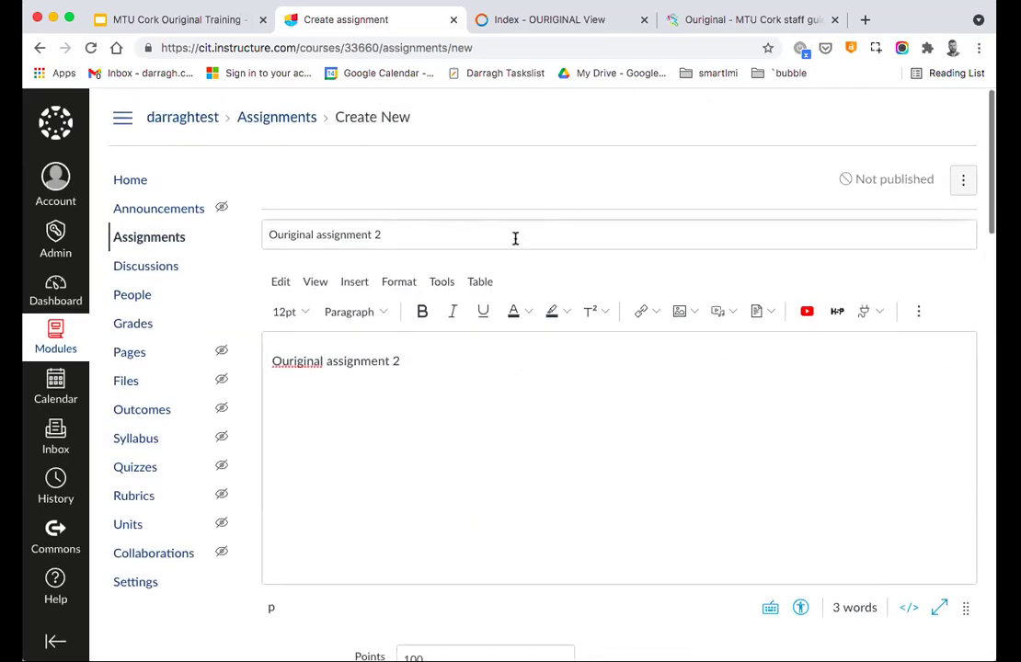
pyautogui.scroll(-8, 515, 238)
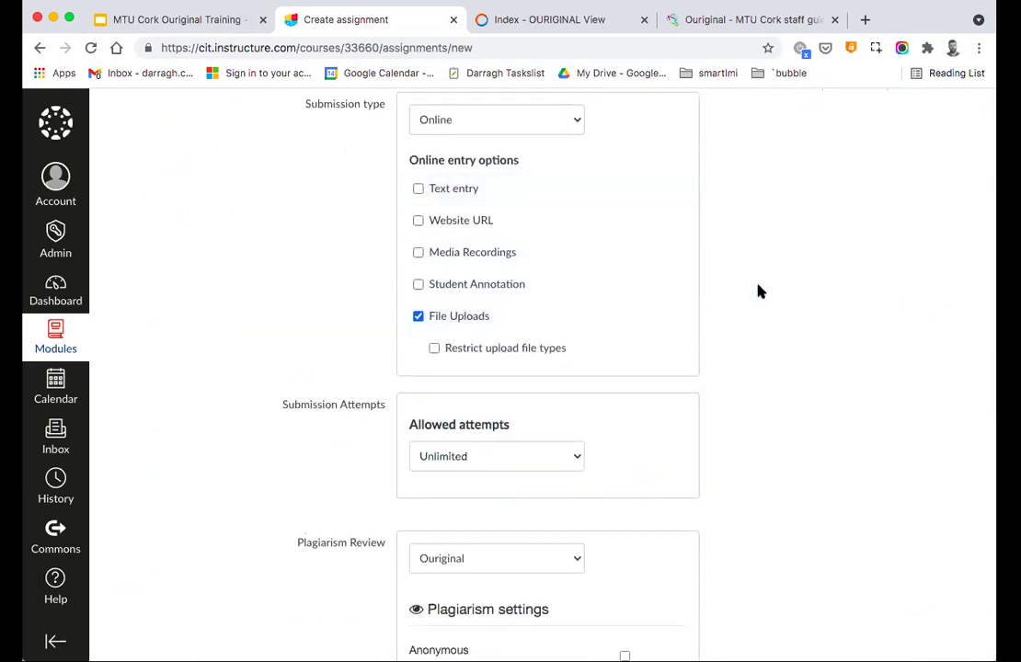
pyautogui.scroll(-3, 760, 290)
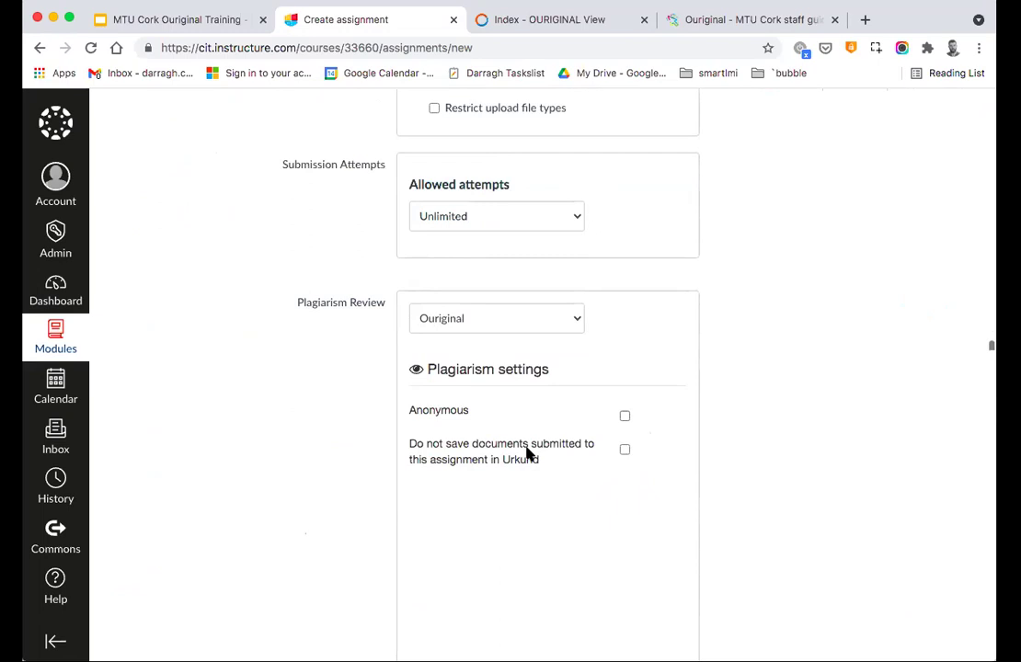
pyautogui.scroll(-2, 535, 440)
pyautogui.scroll(-3, 534, 440)
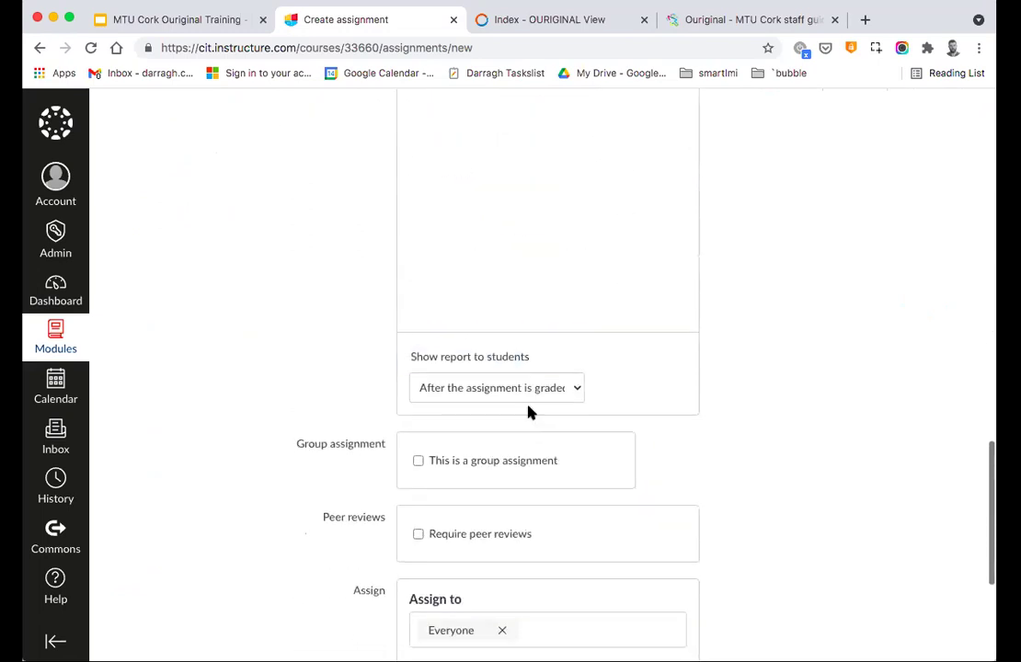
# Check the options for showing the plagiarism report to students without changing them, and save and publish the assignment.
pyautogui.click(528, 398)
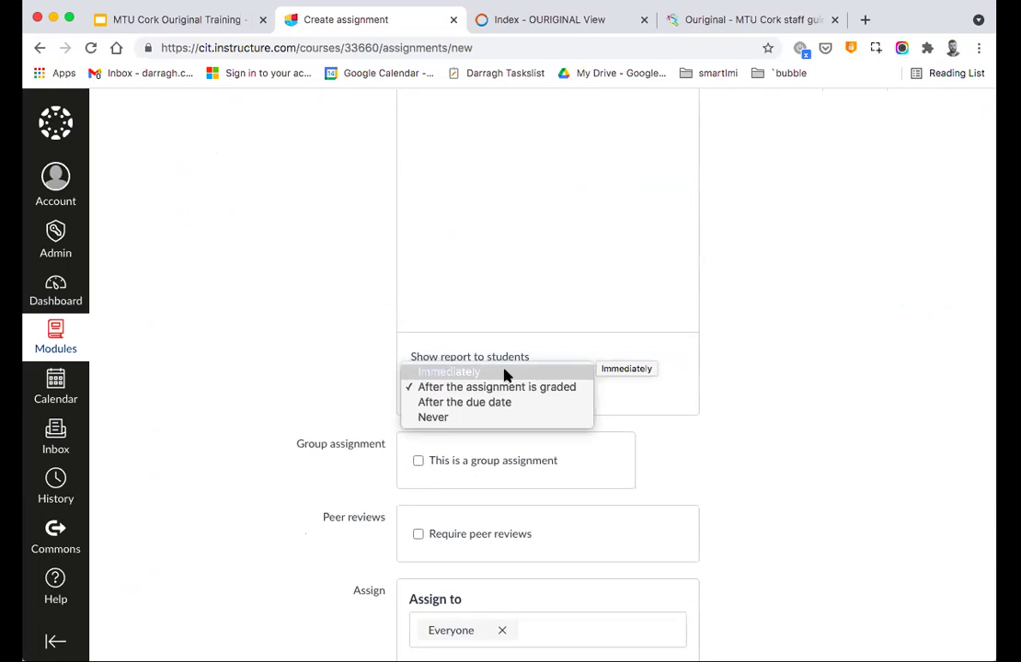
pyautogui.click(816, 421)
pyautogui.scroll(-3, 816, 422)
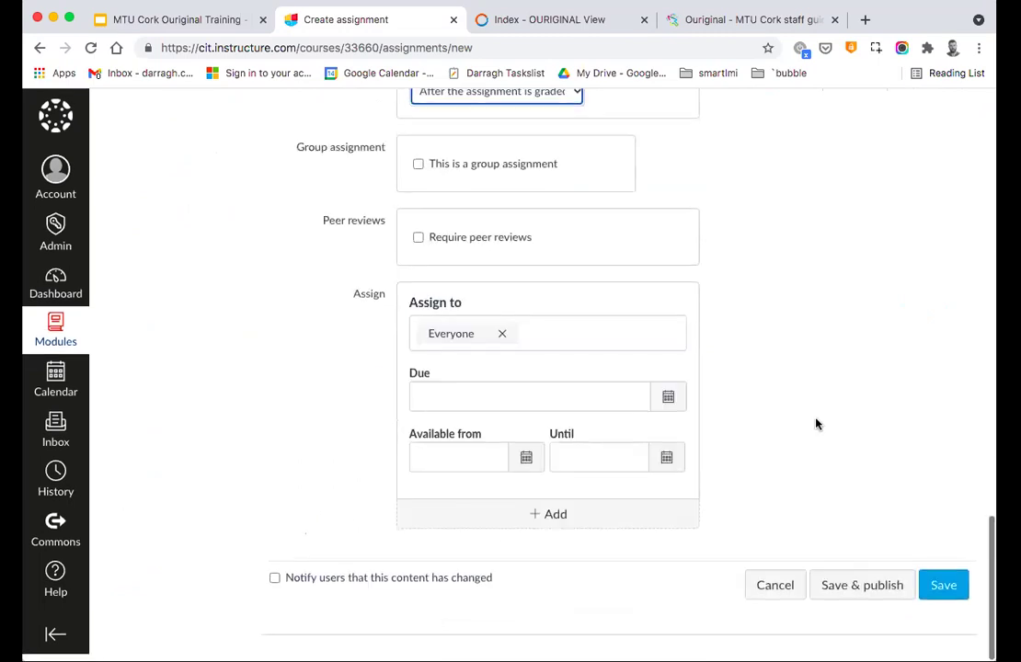
pyautogui.click(833, 590)
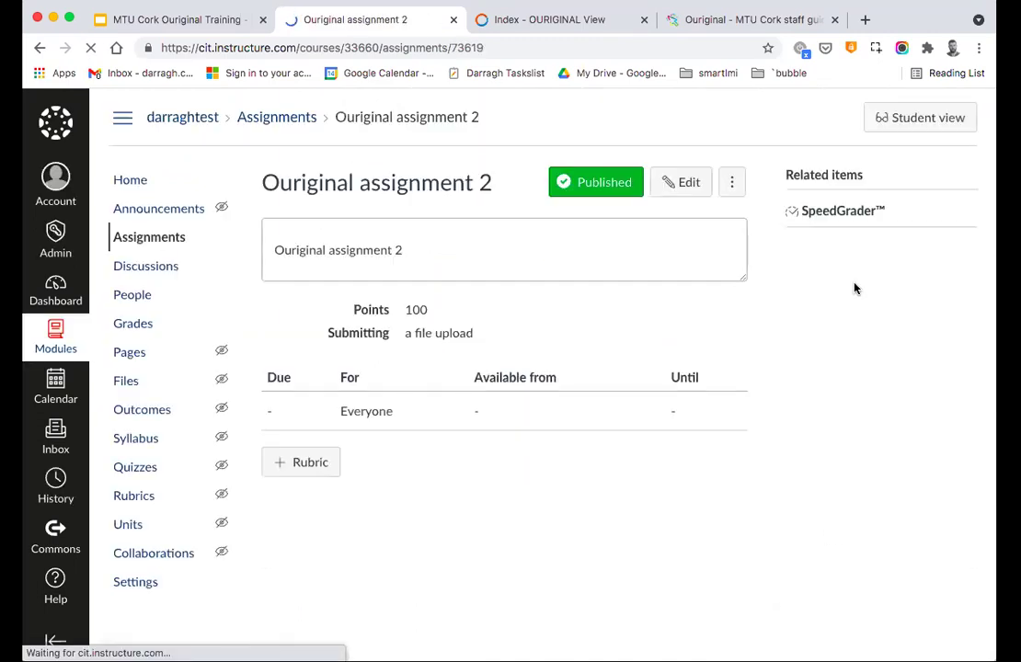
# Preview the assignment in student view, starting a file-upload submission and ticking the declaration that it is original work.
pyautogui.click(891, 115)
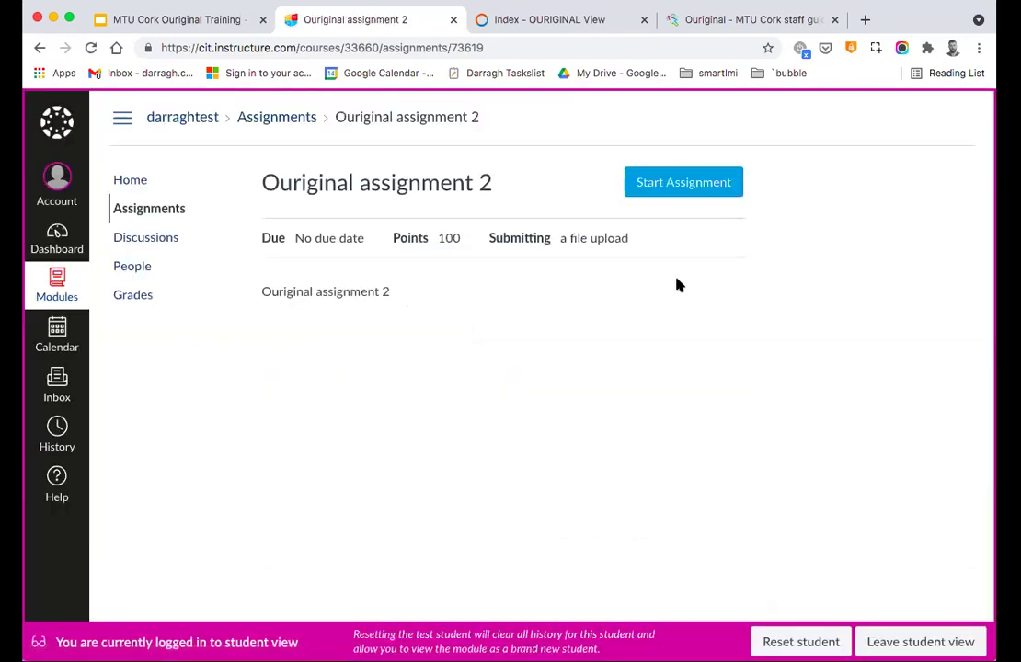
pyautogui.click(696, 191)
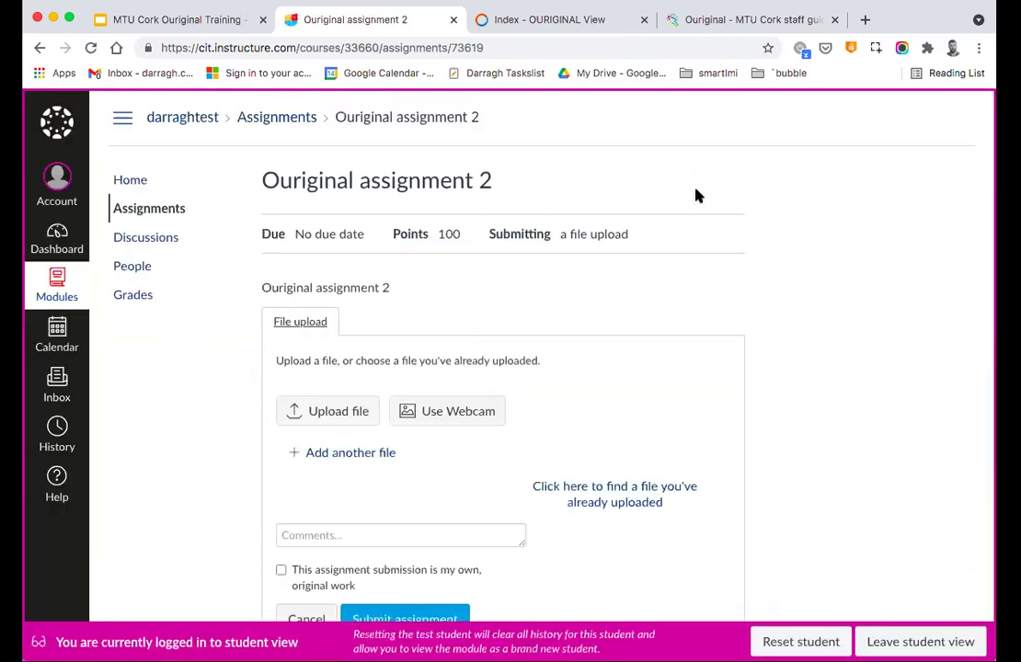
pyautogui.click(346, 339)
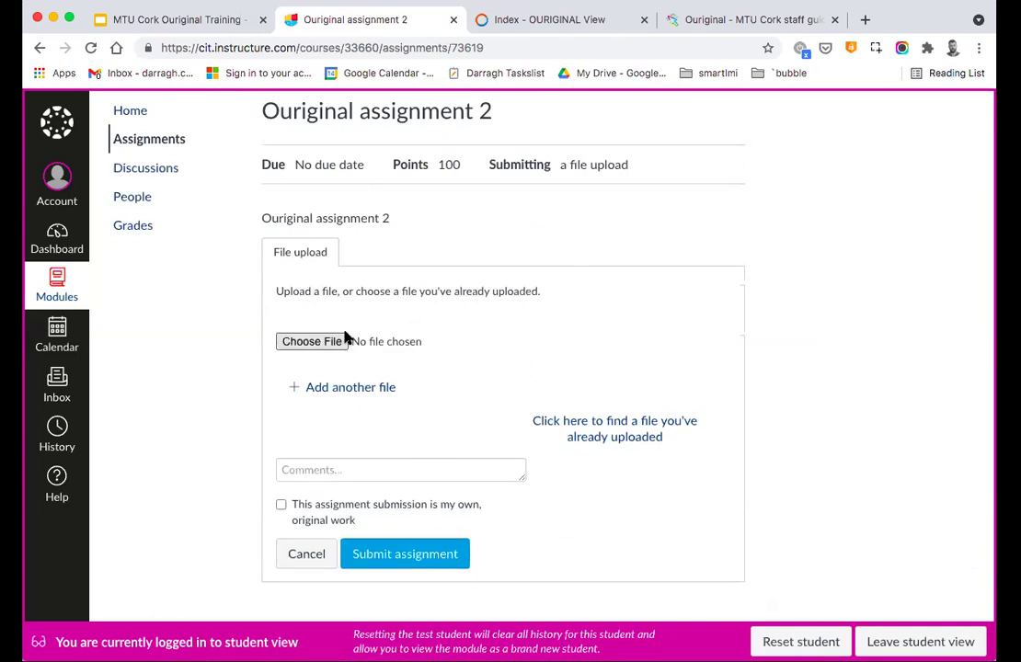
pyautogui.scroll(-1, 346, 339)
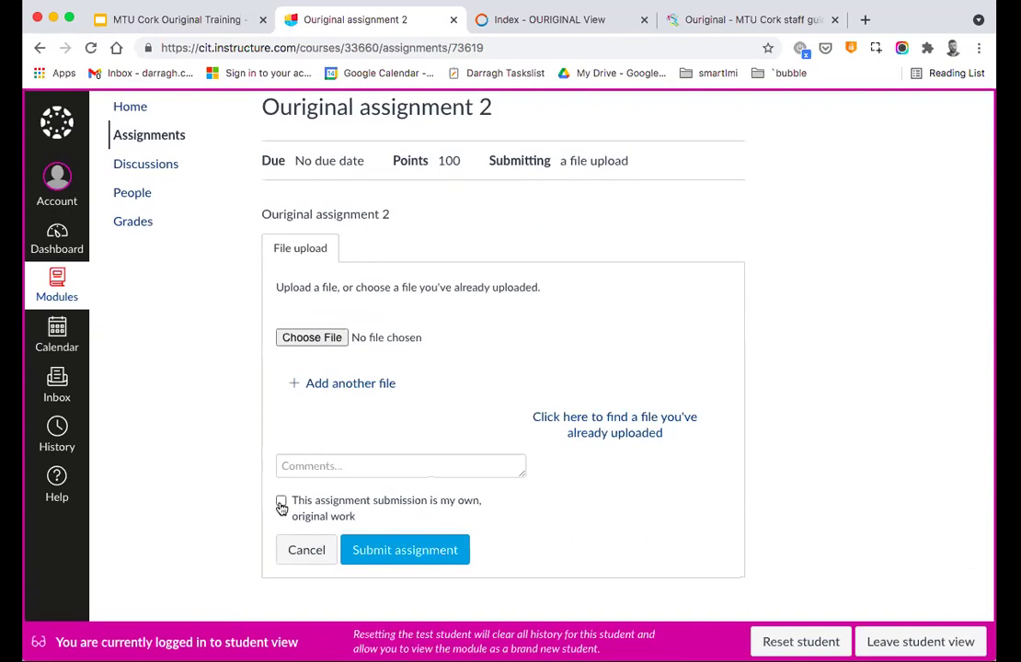
pyautogui.click(281, 504)
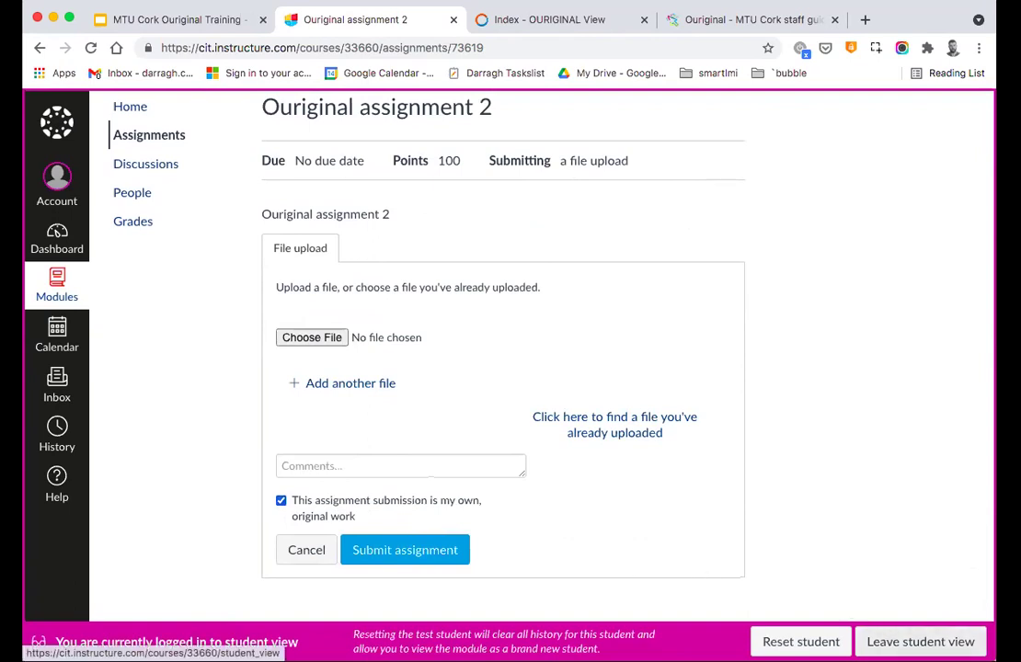
# Leave student view without submitting and open the course's list of assignments.
pyautogui.click(889, 642)
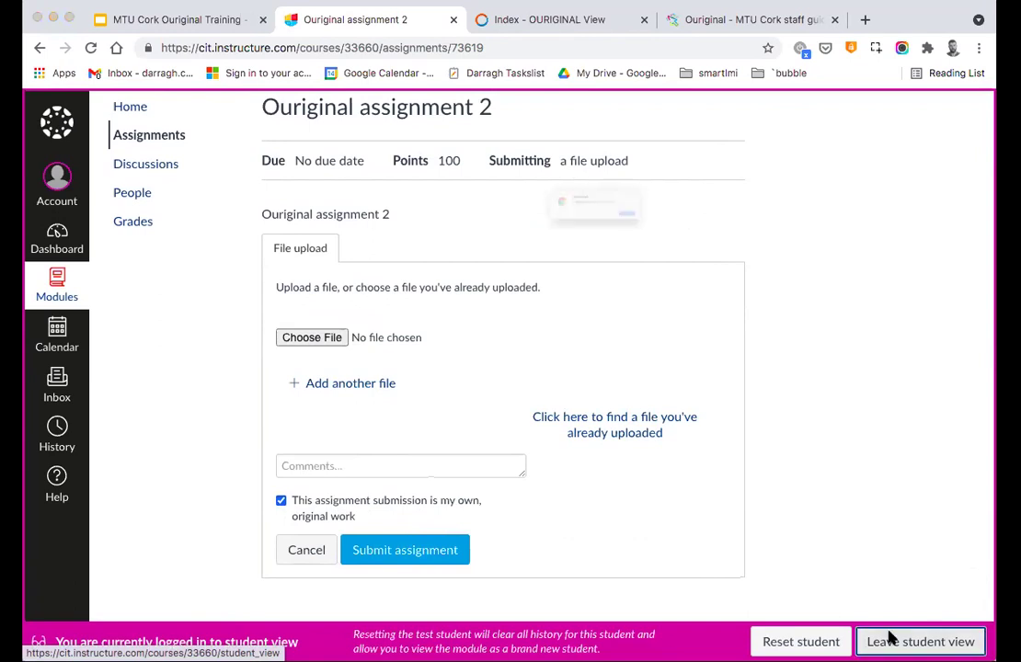
pyautogui.click(714, 240)
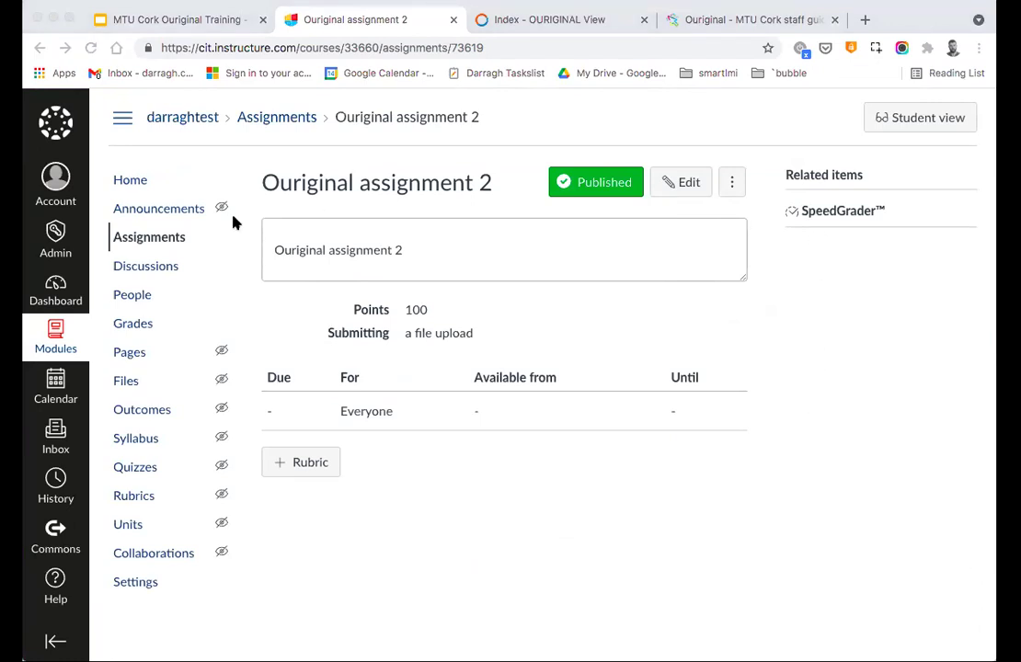
pyautogui.click(154, 238)
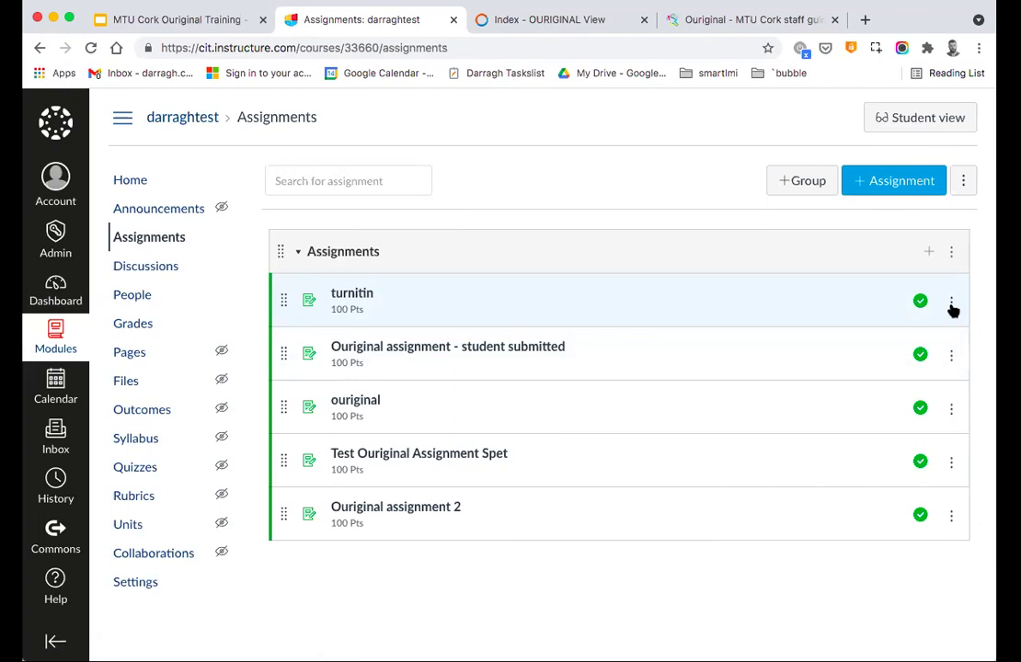
# Open the existing turnitin assignment for editing with its full set of options.
pyautogui.click(951, 305)
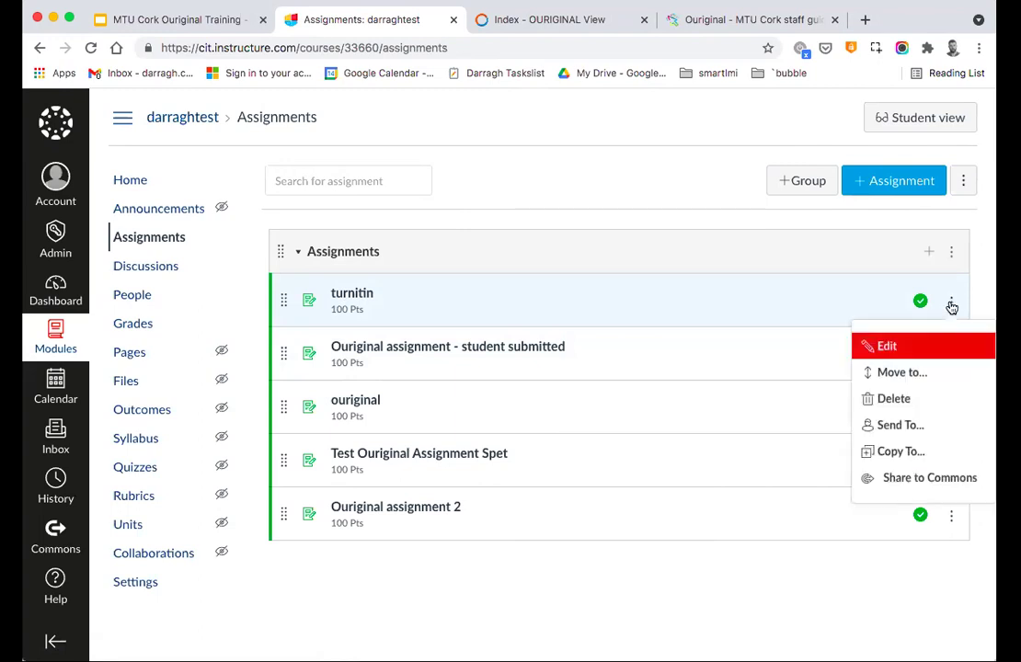
pyautogui.click(869, 346)
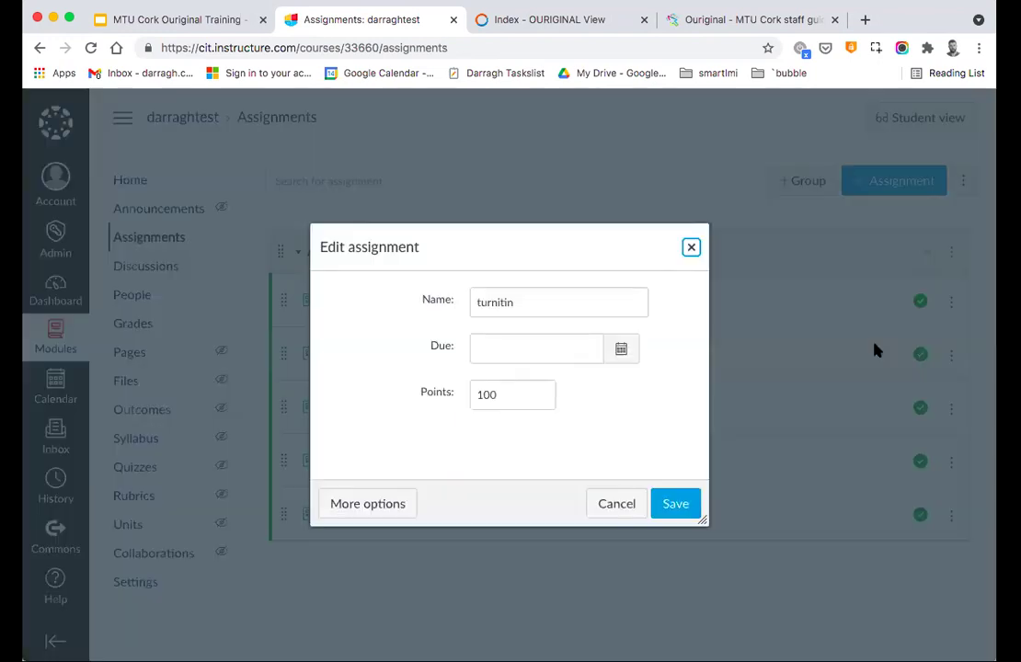
pyautogui.click(373, 502)
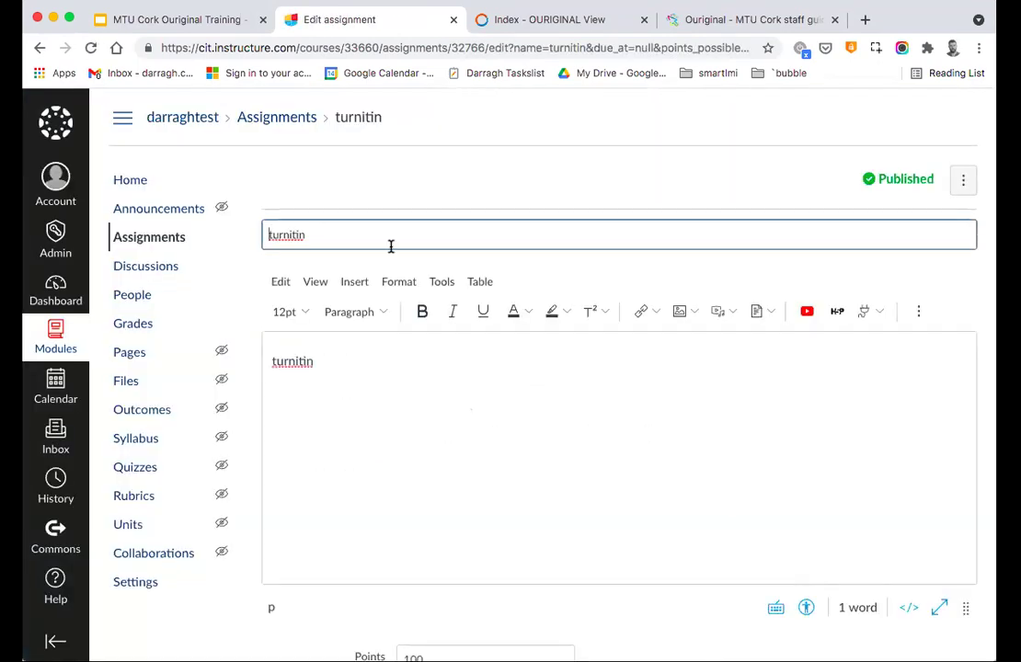
# Set the turnitin assignment's submission type to Online and enable File Uploads as its entry option.
pyautogui.scroll(-3, 391, 247)
pyautogui.scroll(-3, 391, 247)
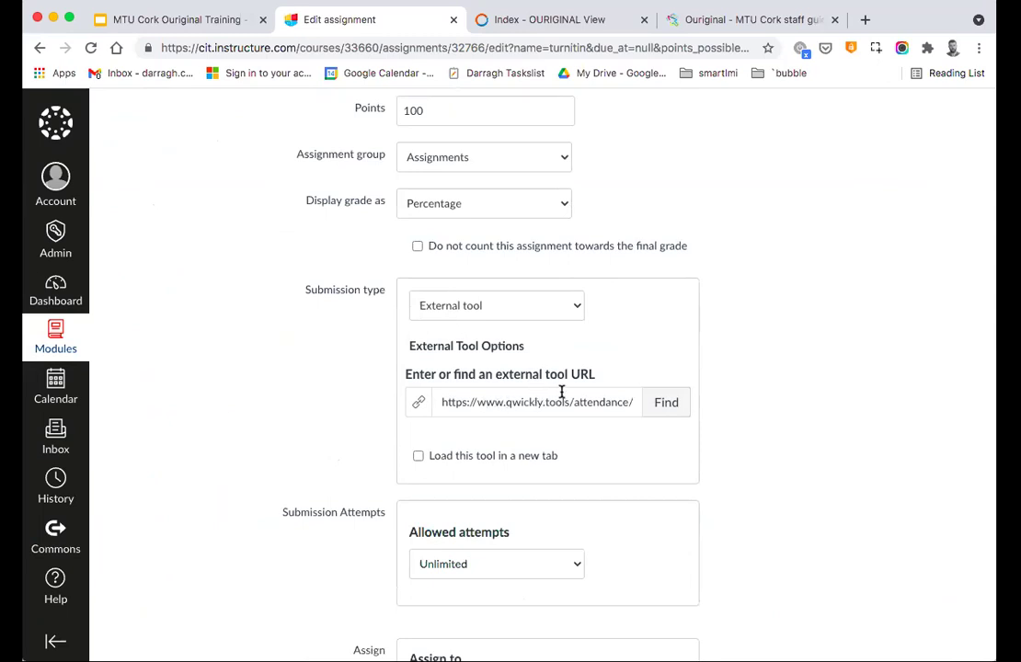
pyautogui.click(525, 308)
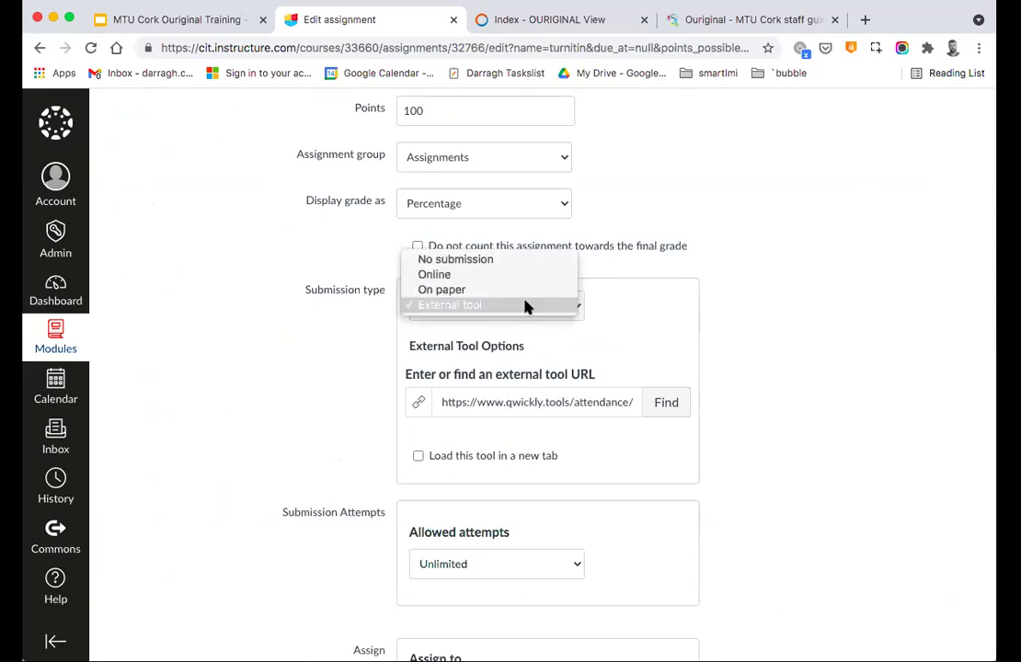
pyautogui.click(520, 276)
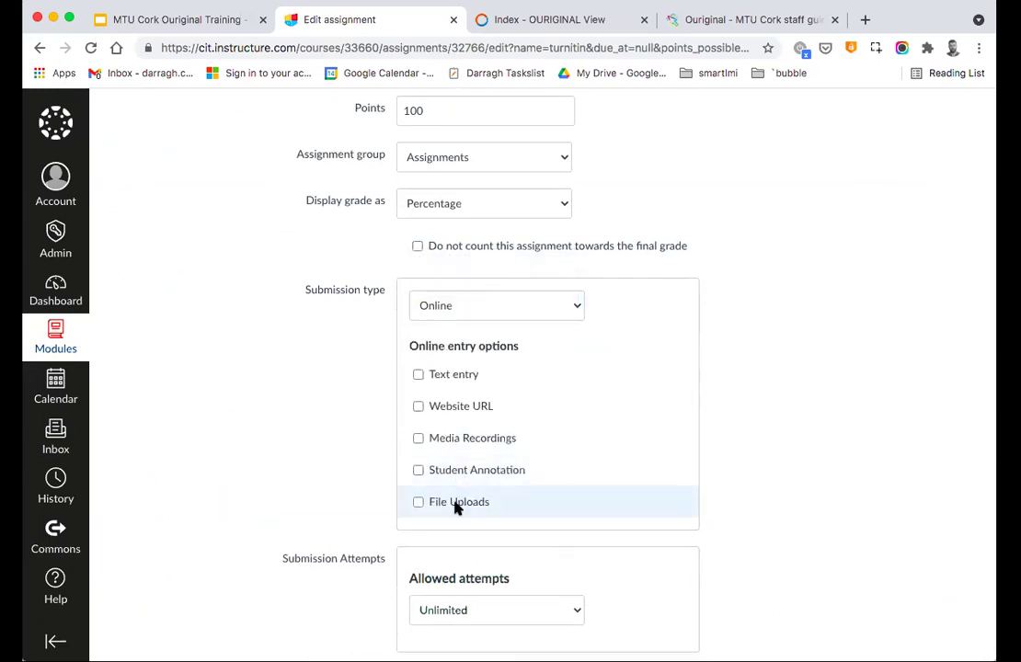
pyautogui.click(457, 504)
# Set the turnitin assignment's Plagiarism Review to Ouriginal and look over its submission and plagiarism settings.
pyautogui.scroll(-5, 310, 410)
pyautogui.click(530, 355)
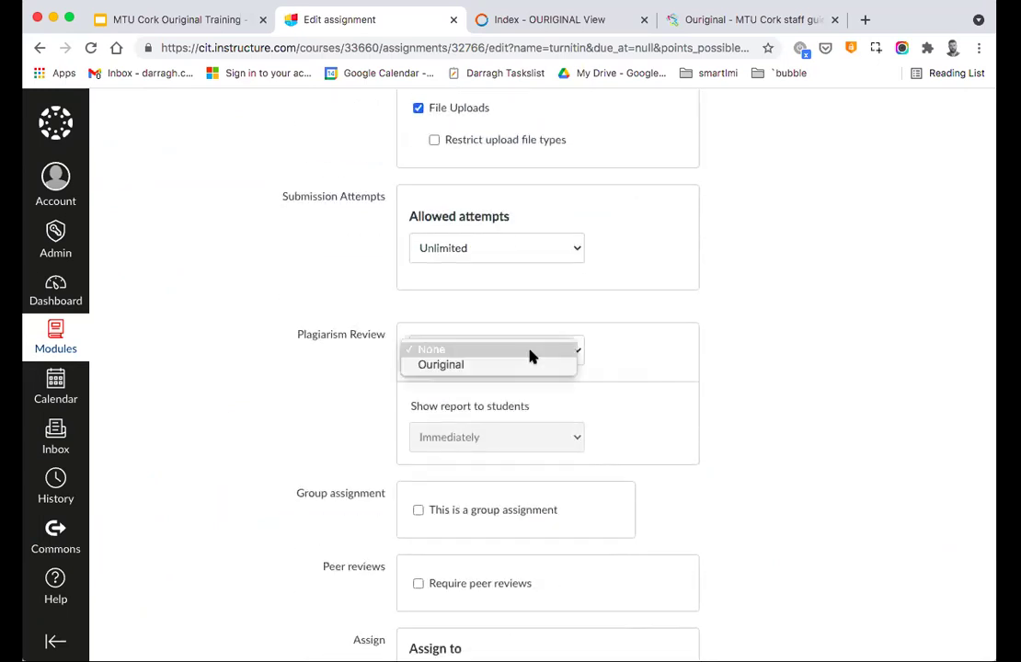
pyautogui.click(524, 369)
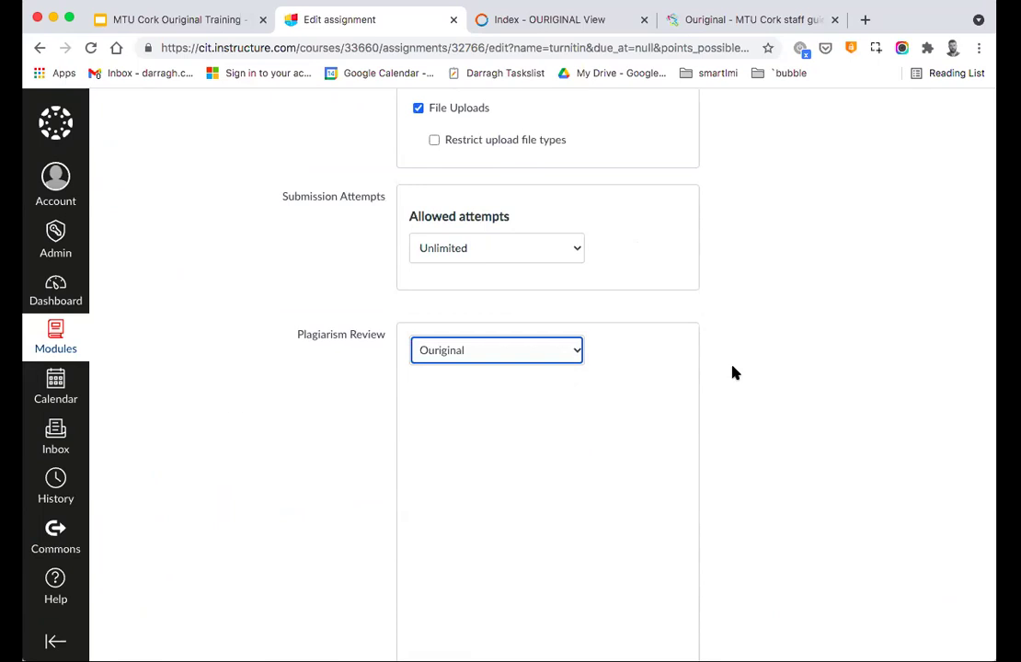
pyautogui.scroll(-2, 734, 372)
pyautogui.scroll(-4, 734, 373)
pyautogui.scroll(3, 735, 372)
pyautogui.scroll(3, 734, 373)
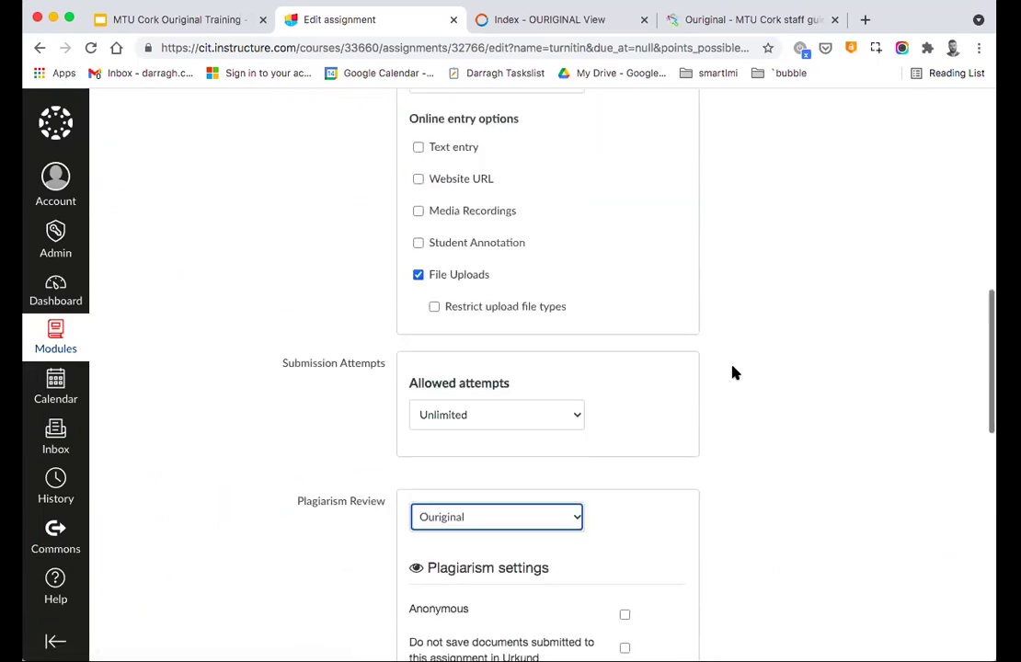
pyautogui.scroll(2, 735, 372)
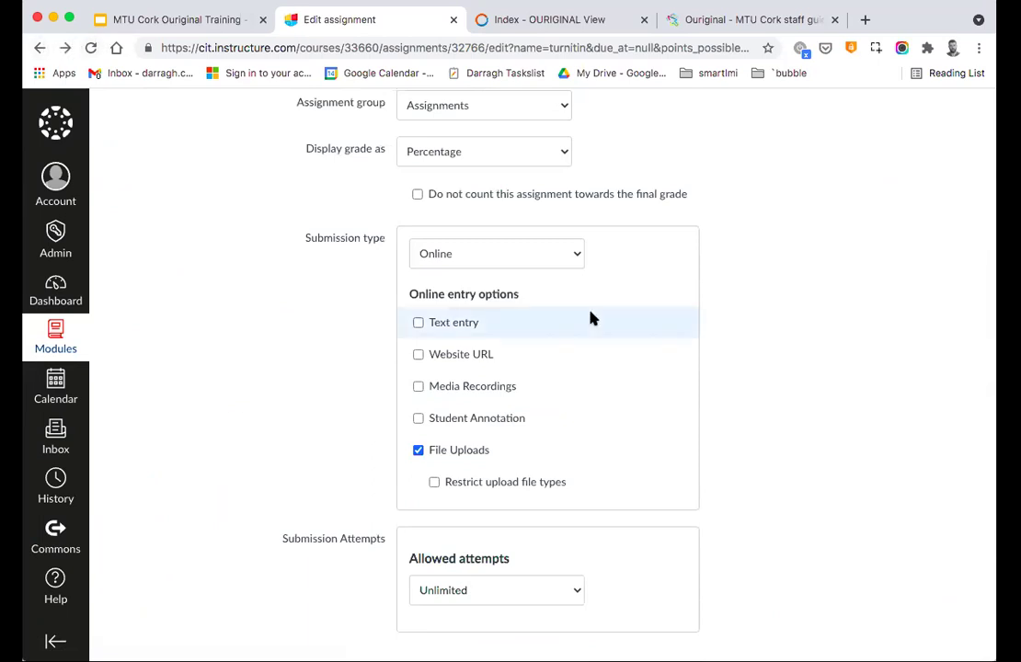
pyautogui.scroll(6, 315, 198)
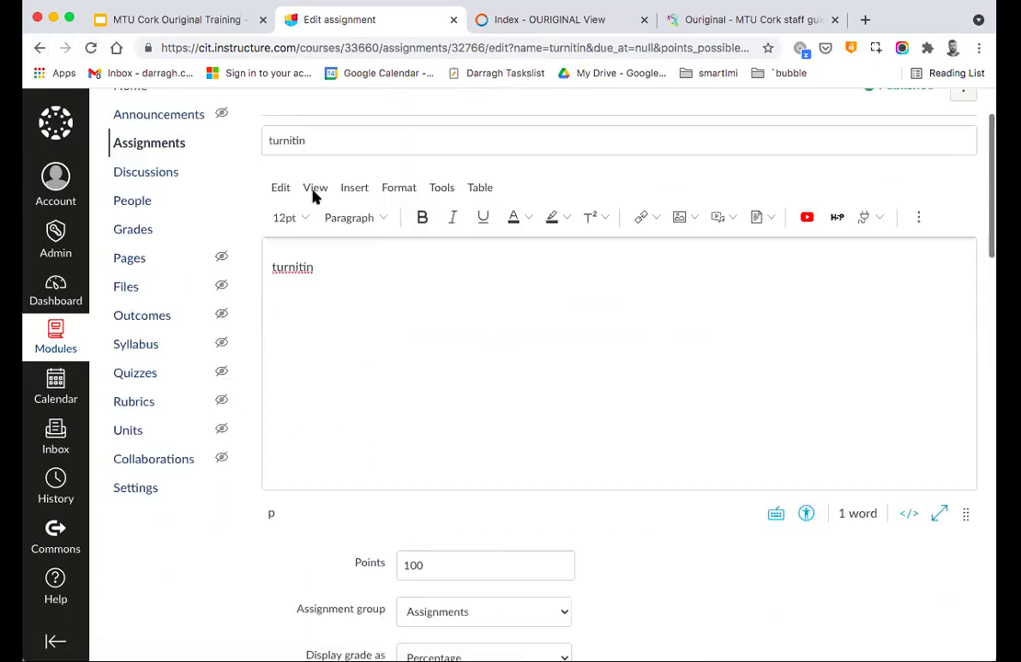
# Abandon the open edits and reopen the turnitin assignment from the assignments list with its full set of options.
pyautogui.click(149, 241)
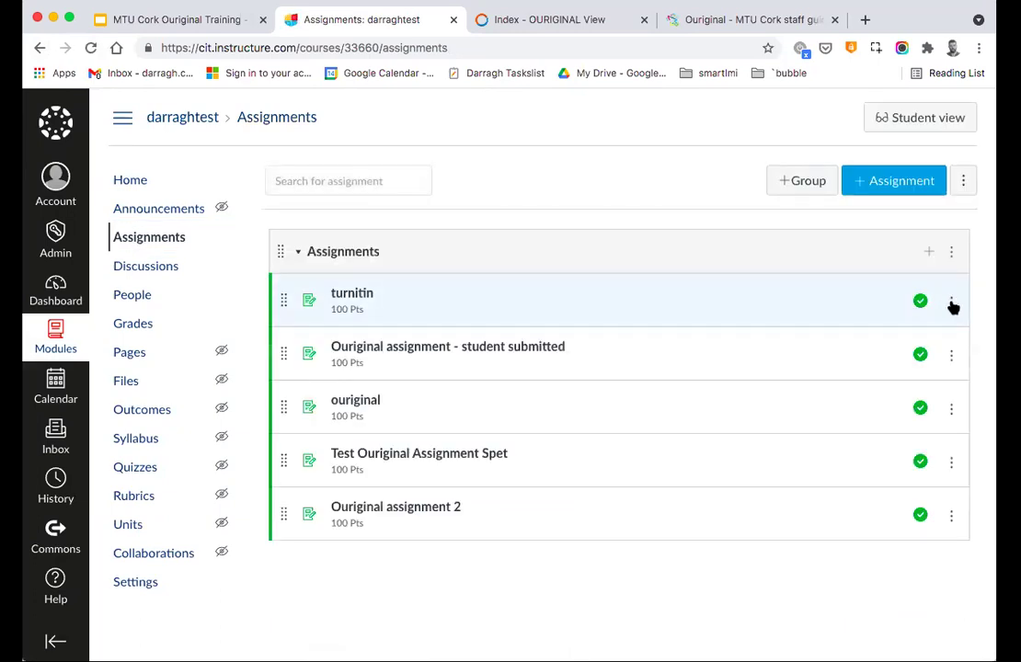
pyautogui.click(951, 304)
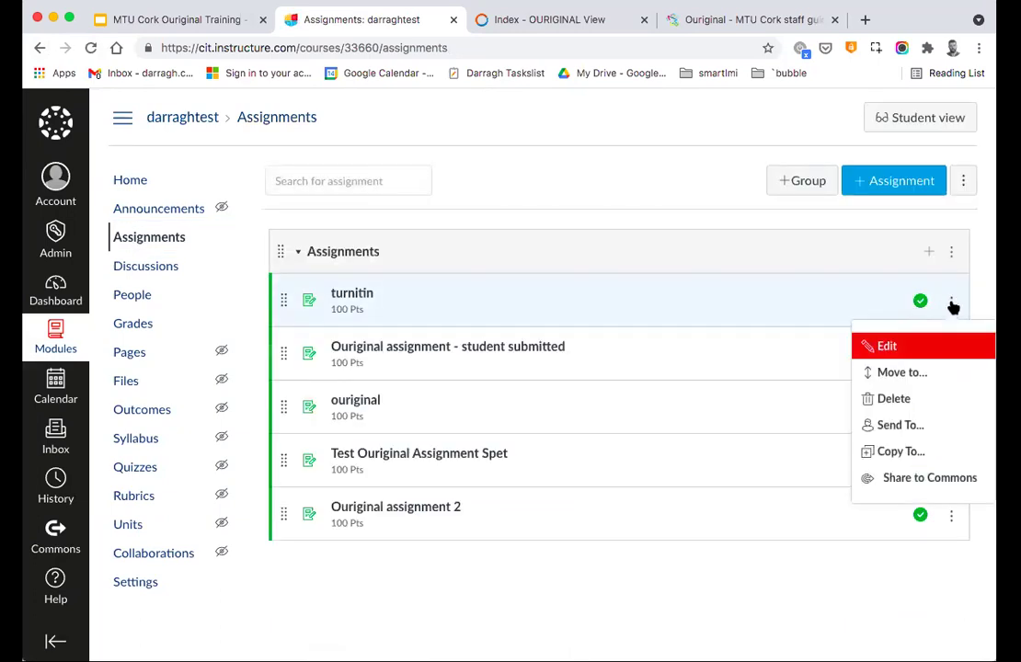
pyautogui.click(885, 347)
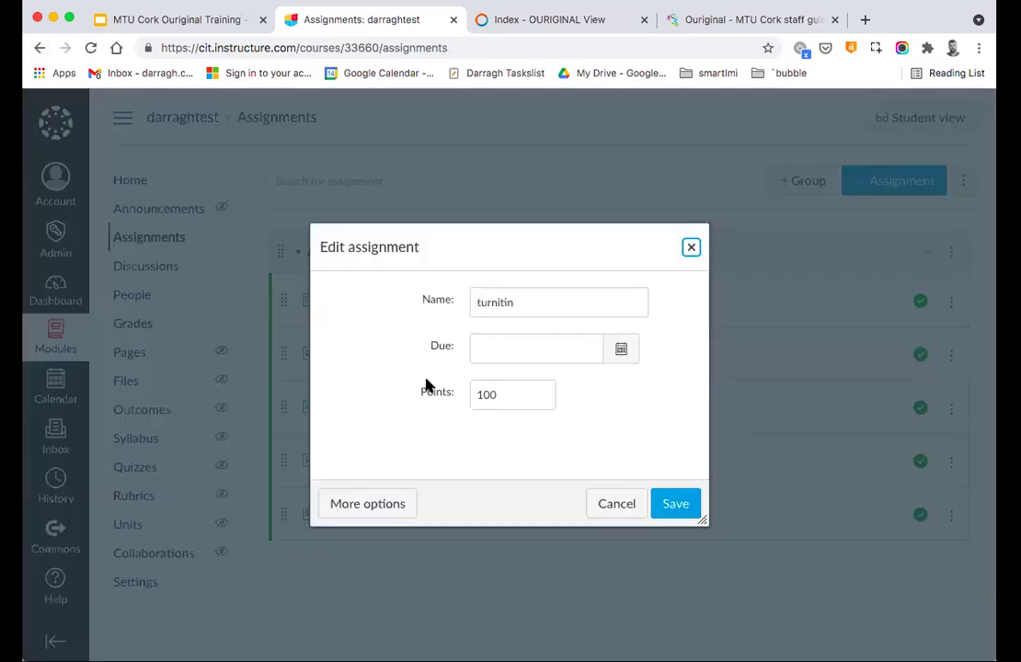
pyautogui.click(366, 508)
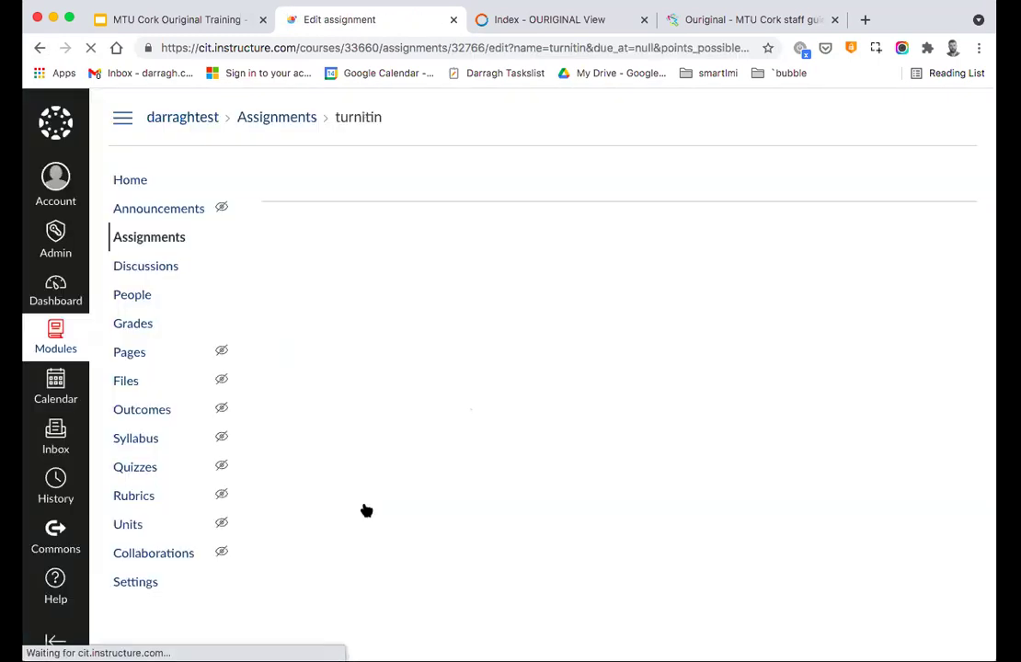
pyautogui.scroll(-5, 365, 511)
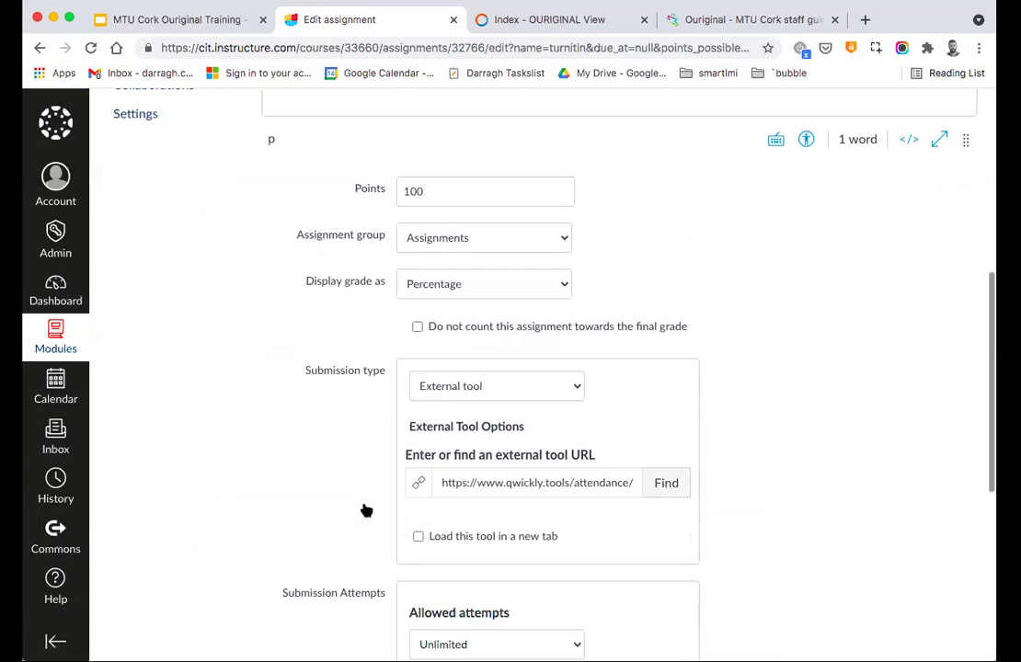
# Set the reopened turnitin assignment's submission type to Online and allow File Uploads.
pyautogui.click(425, 387)
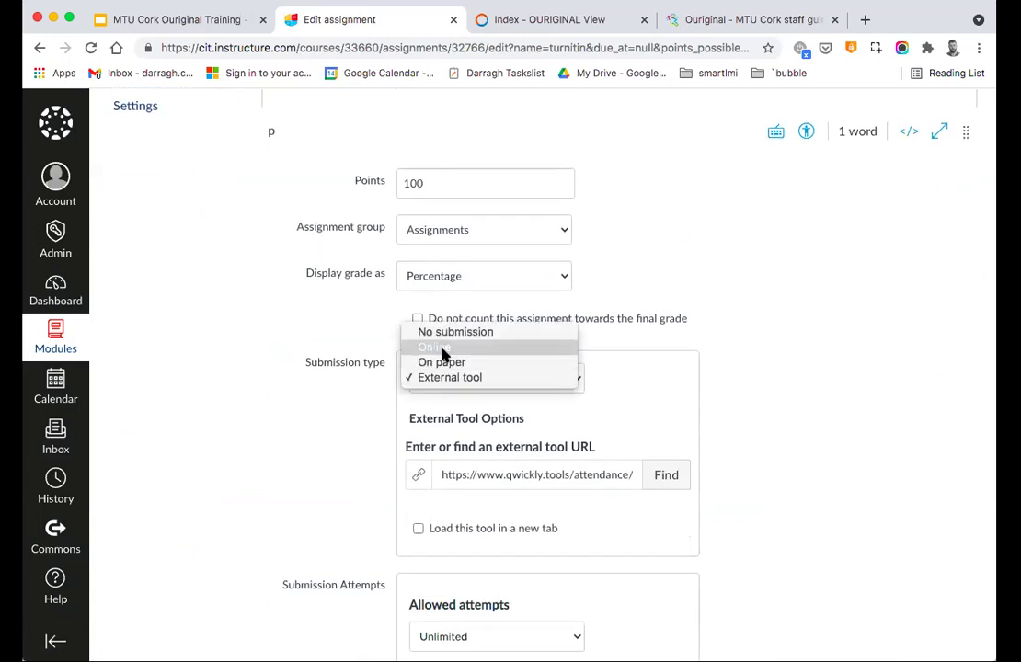
pyautogui.click(442, 348)
pyautogui.click(438, 574)
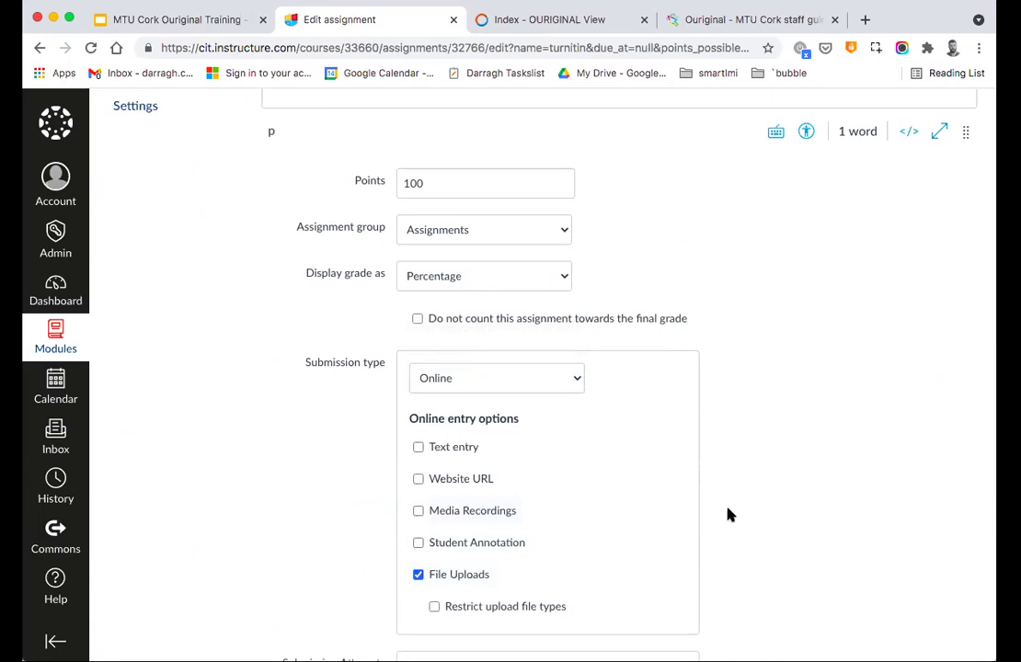
# Review the online entry options and change the turnitin assignment's allowed submission attempts to Limited.
pyautogui.scroll(-1, 729, 515)
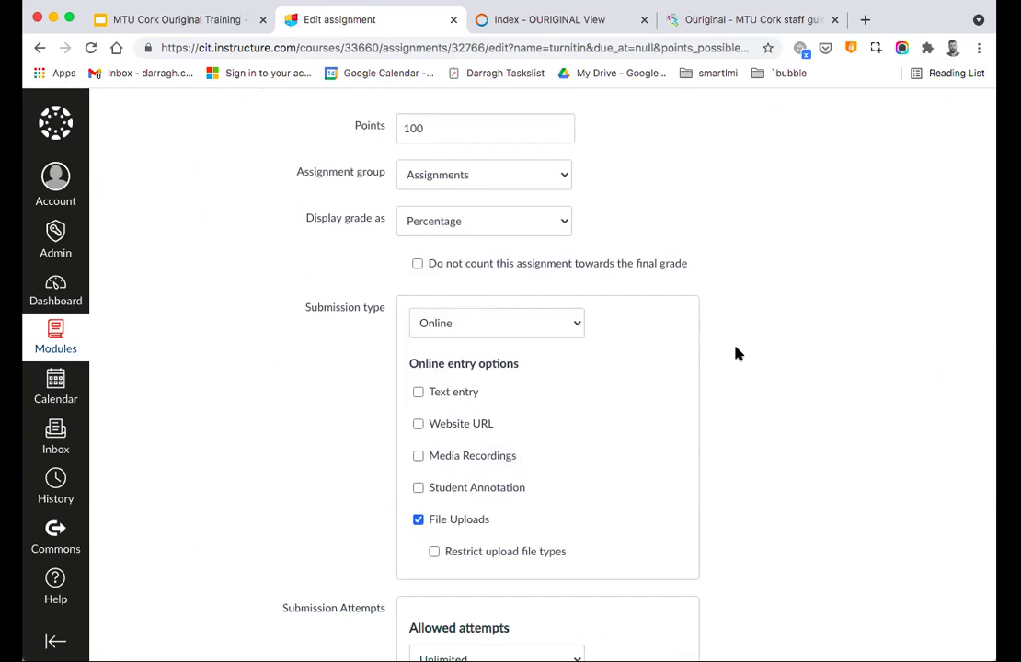
pyautogui.scroll(-1, 725, 353)
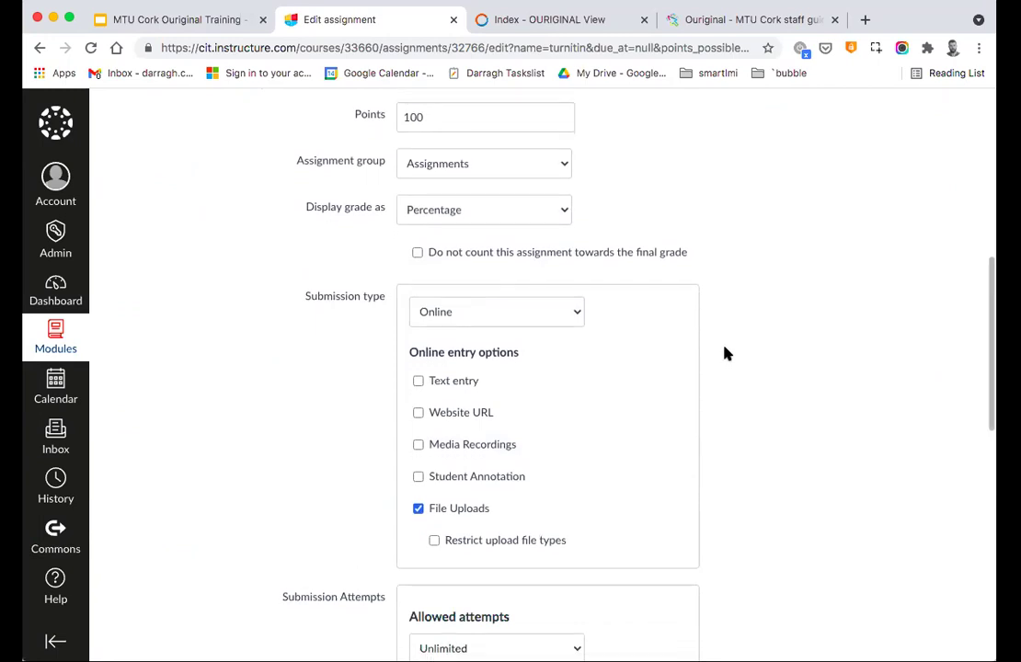
pyautogui.scroll(2, 726, 353)
pyautogui.scroll(-5, 724, 354)
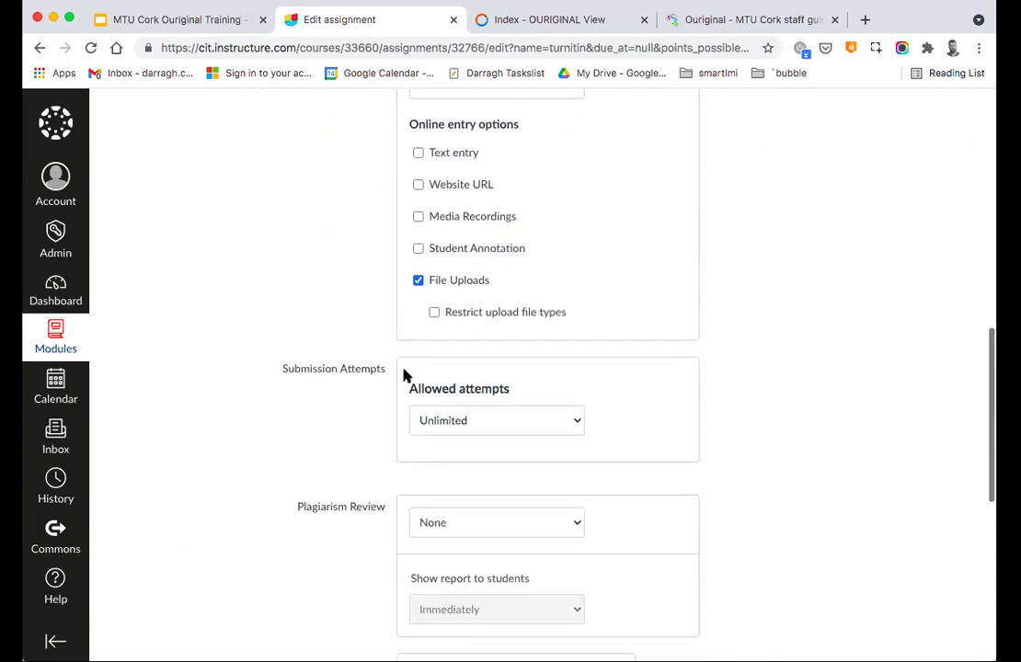
pyautogui.click(476, 422)
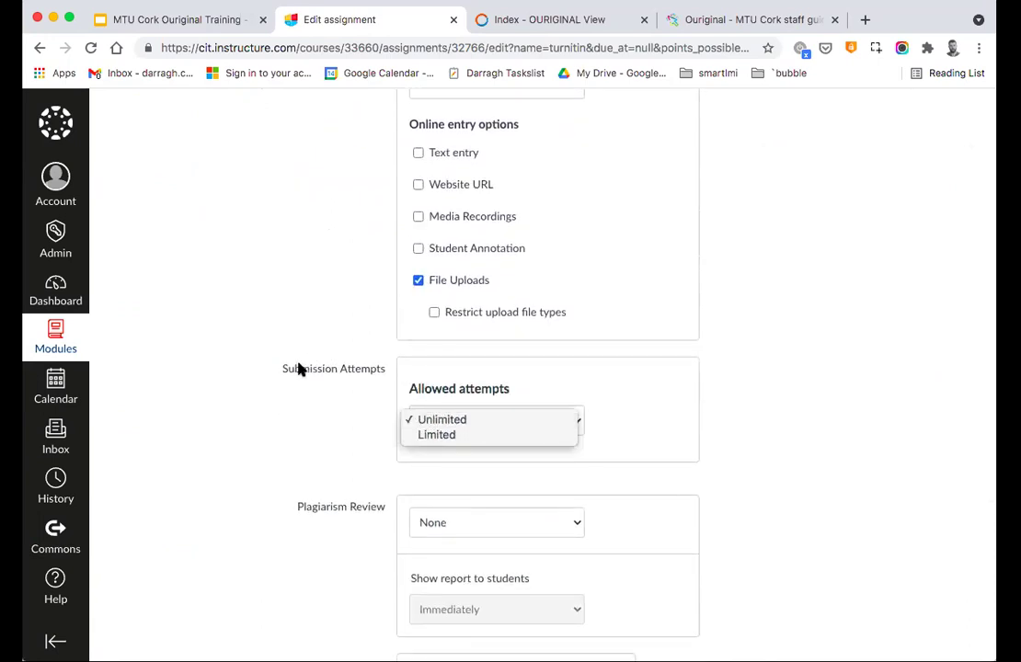
pyautogui.click(457, 437)
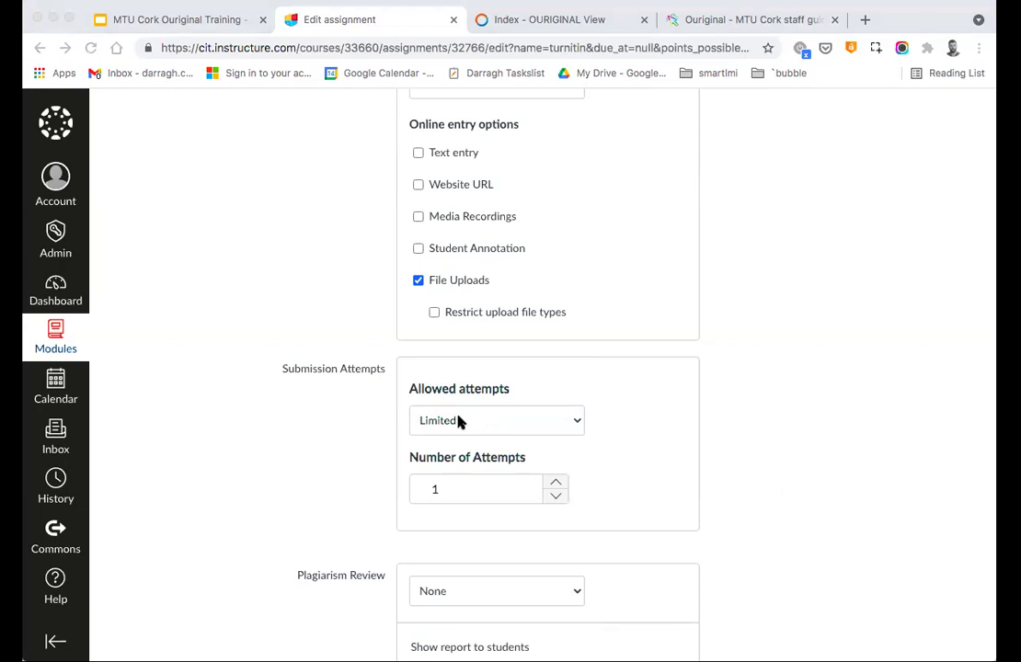
# Leave the turnitin assignment without saving and open "Ouriginal assignment - student submitted" in SpeedGrader.
pyautogui.scroll(10, 460, 420)
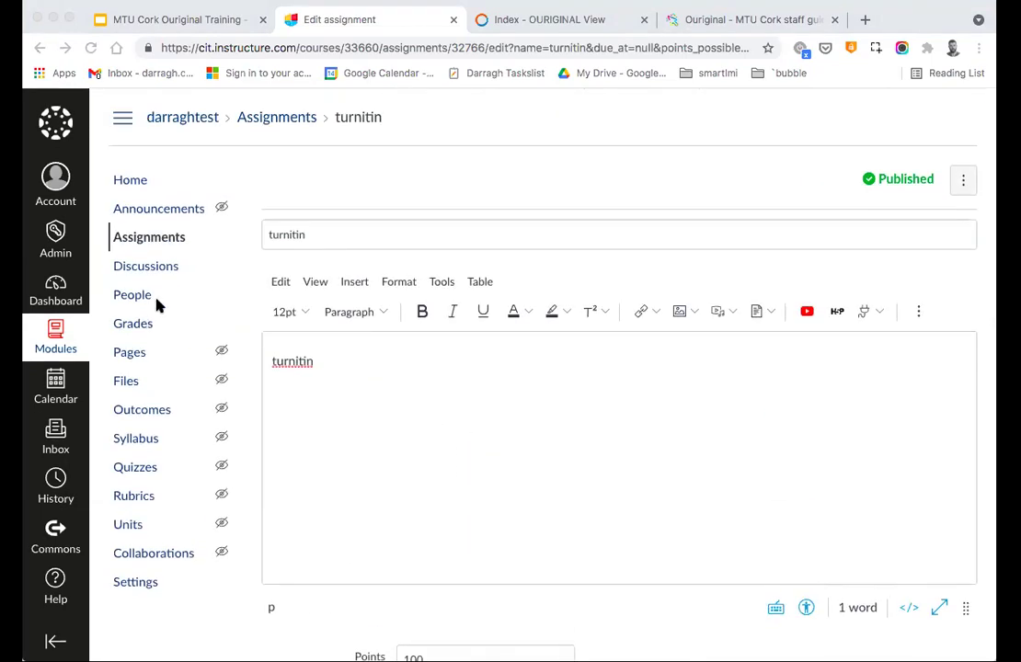
pyautogui.click(164, 239)
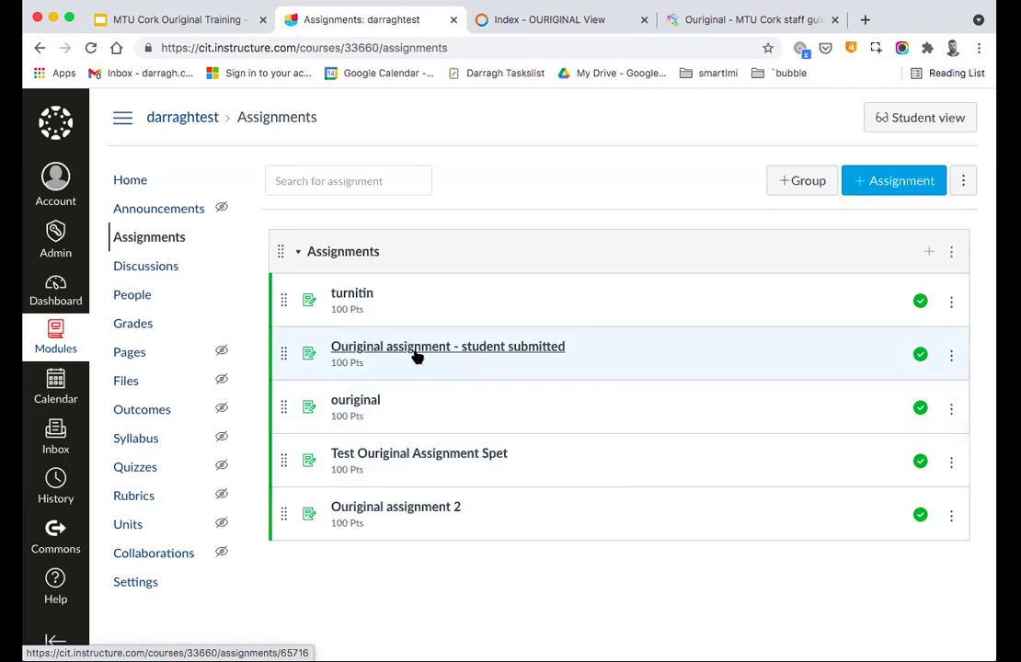
pyautogui.click(416, 354)
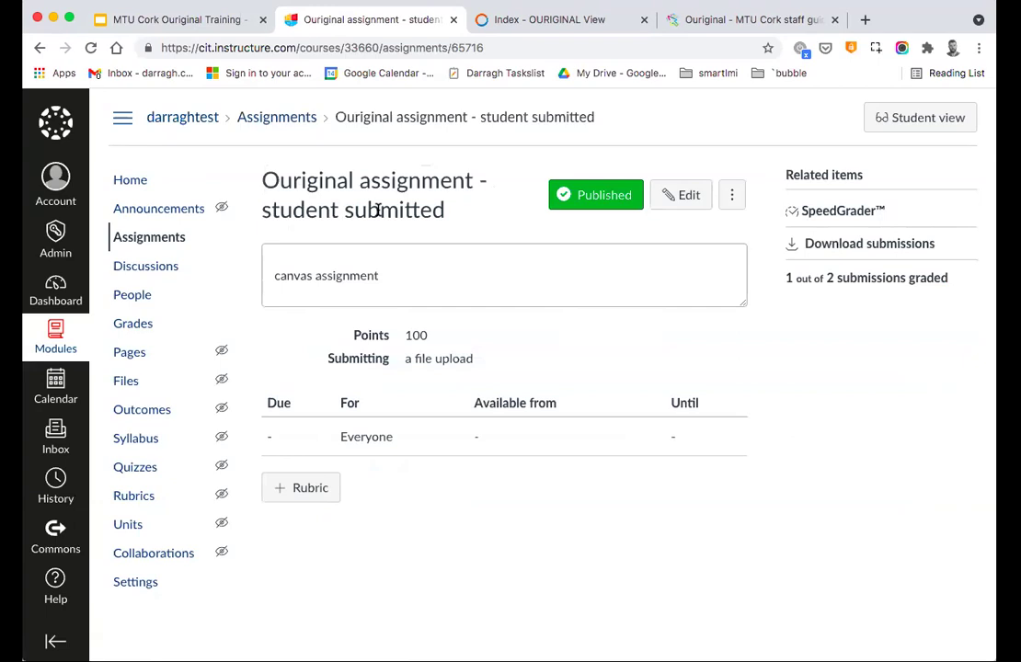
pyautogui.click(817, 213)
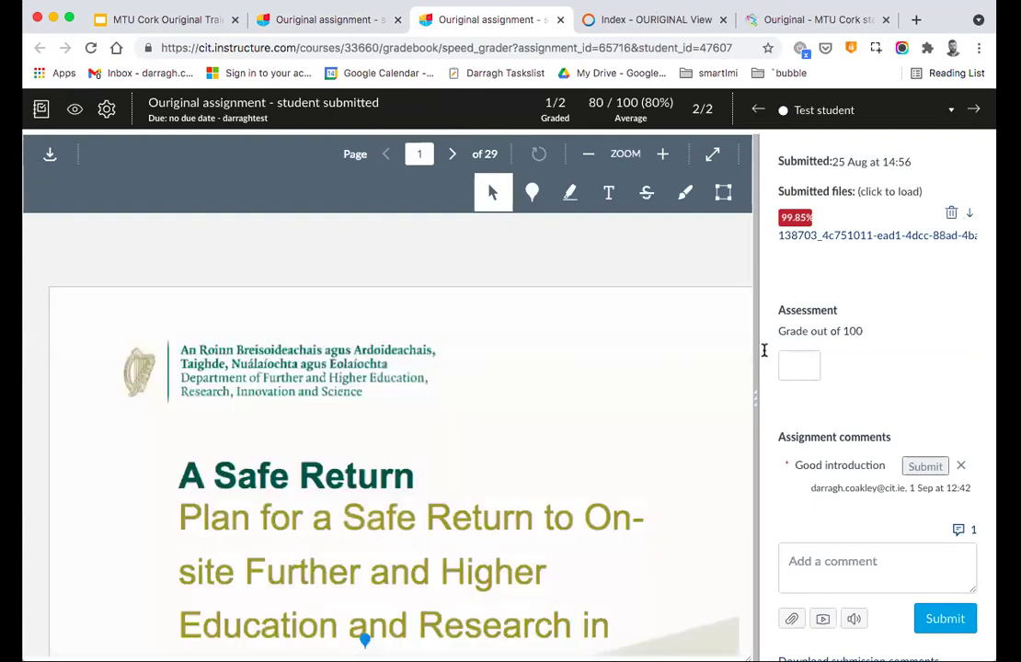
# Point out the grade and comment fields, and add a point annotation reading "kjkjlk" beside the department heading on page 1.
pyautogui.click(790, 355)
pyautogui.click(818, 560)
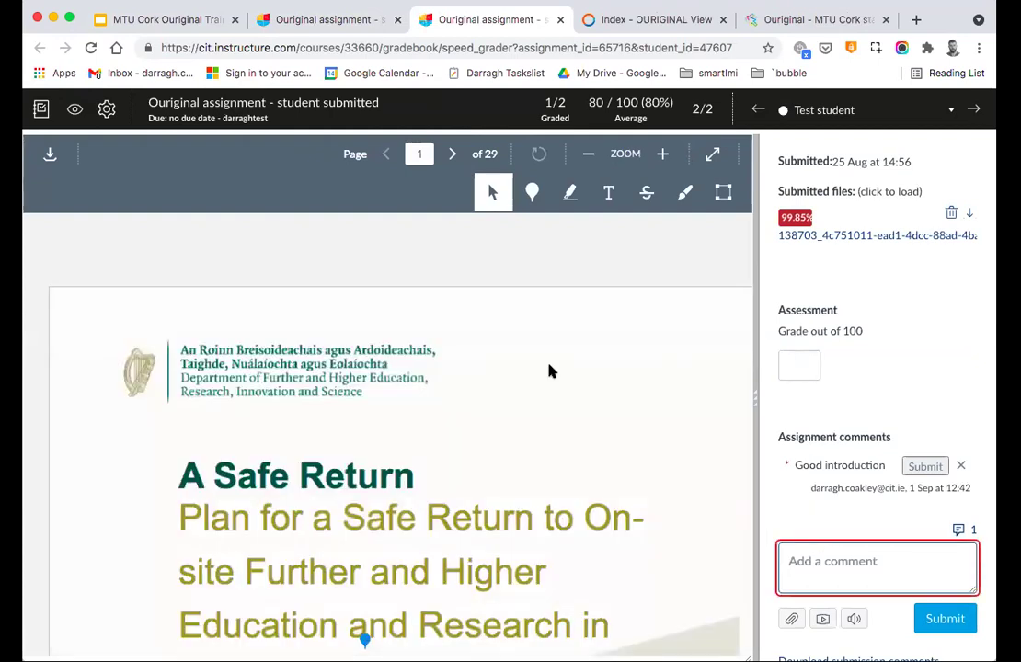
pyautogui.click(532, 193)
pyautogui.click(436, 348)
pyautogui.write('kjkjlk')
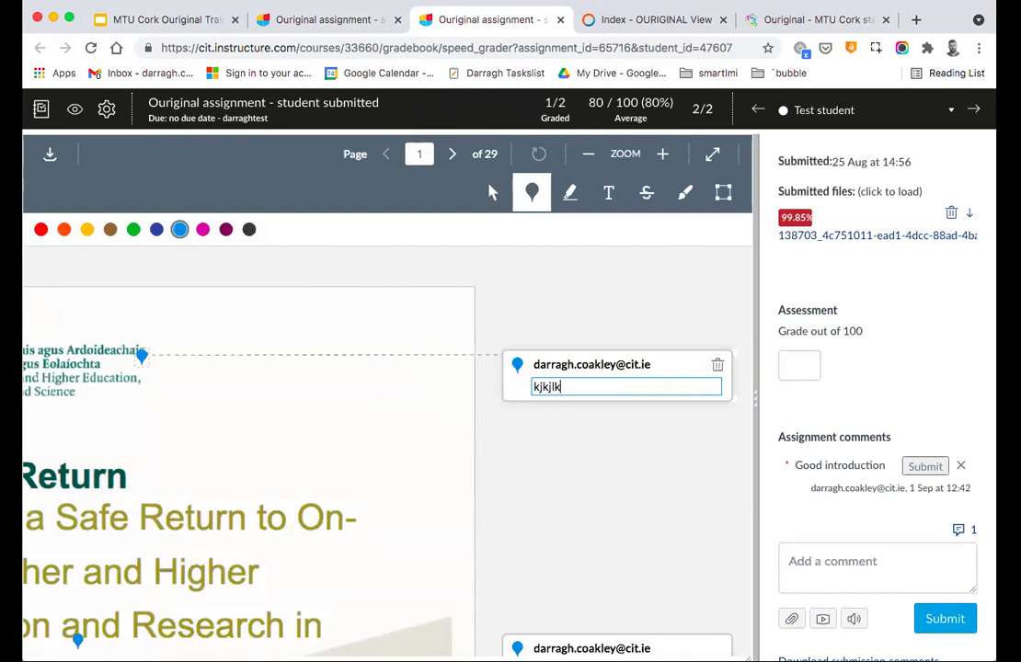
# Highlight the title text "Return to On-site Further and Higher" in yellow on the submission's first page.
pyautogui.click(569, 193)
pyautogui.moveTo(140, 511); pyautogui.dragTo(254, 572)
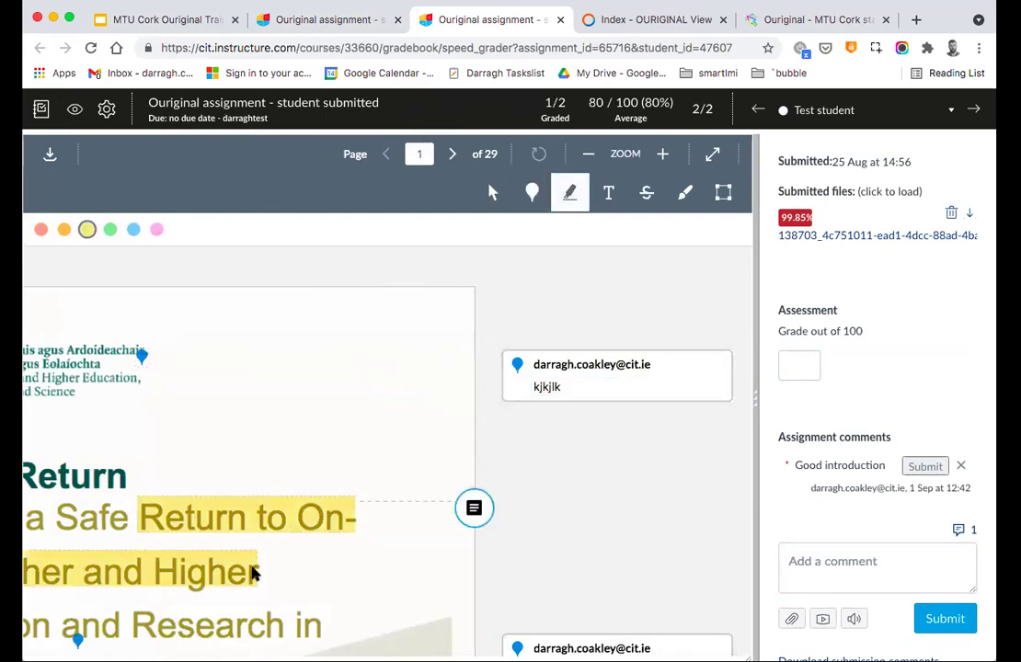
pyautogui.hscroll(-5, 263, 570)
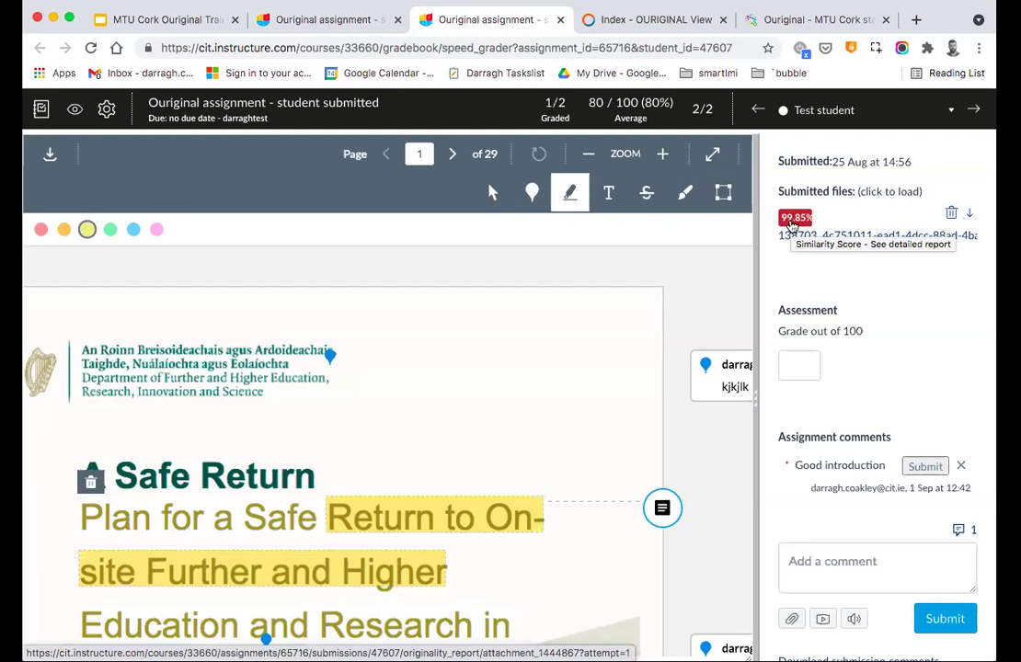
# Open the detailed report from the submission's similarity score, look over its analysis overview and close it.
pyautogui.scroll(-3, 568, 345)
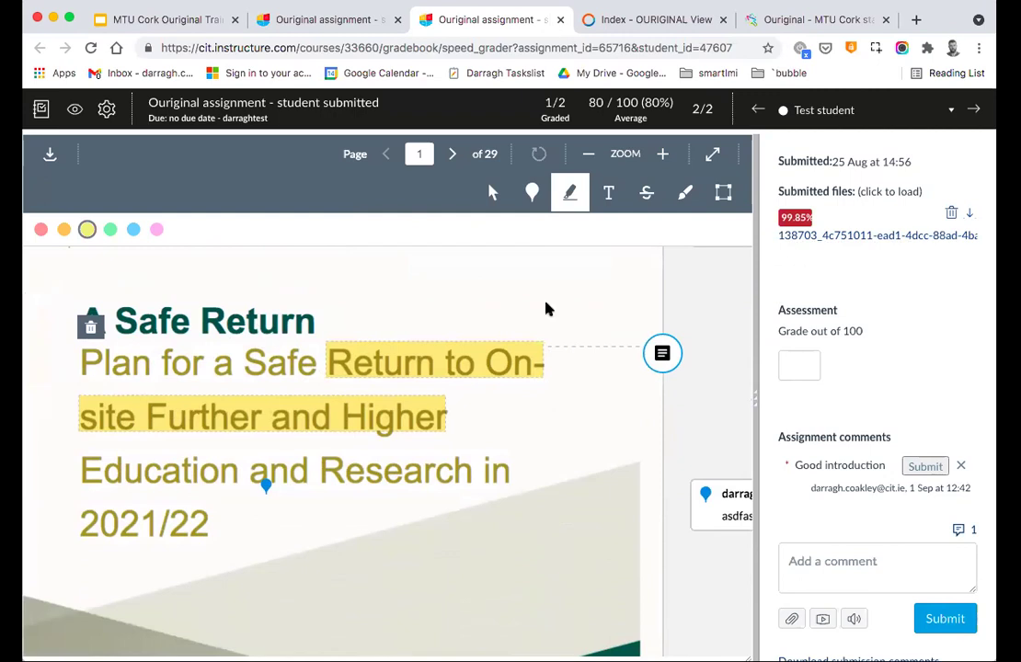
pyautogui.click(793, 220)
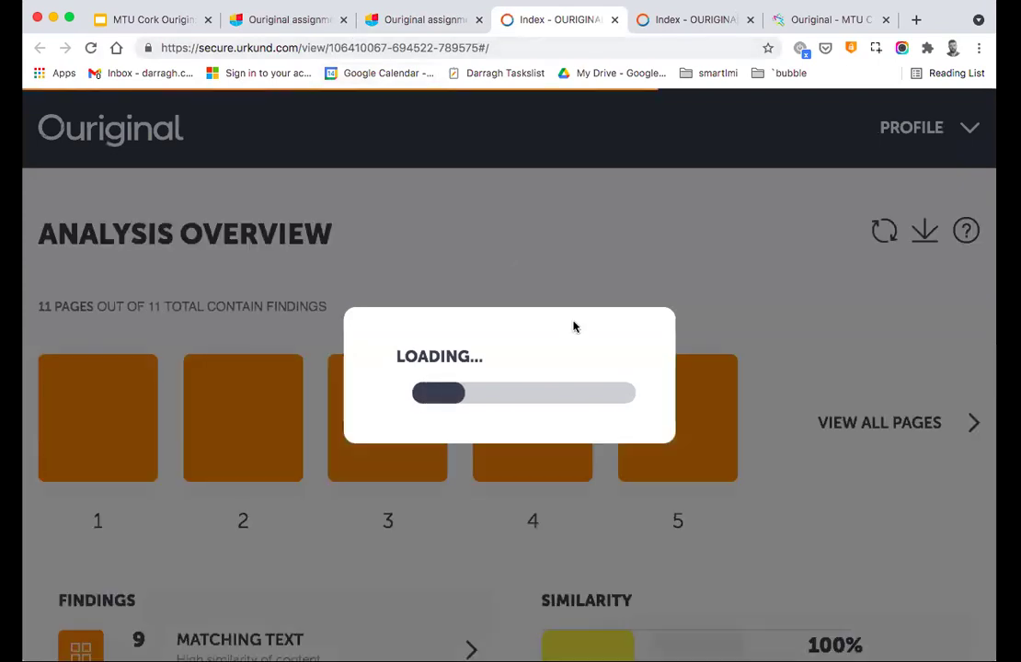
pyautogui.scroll(-10, 573, 326)
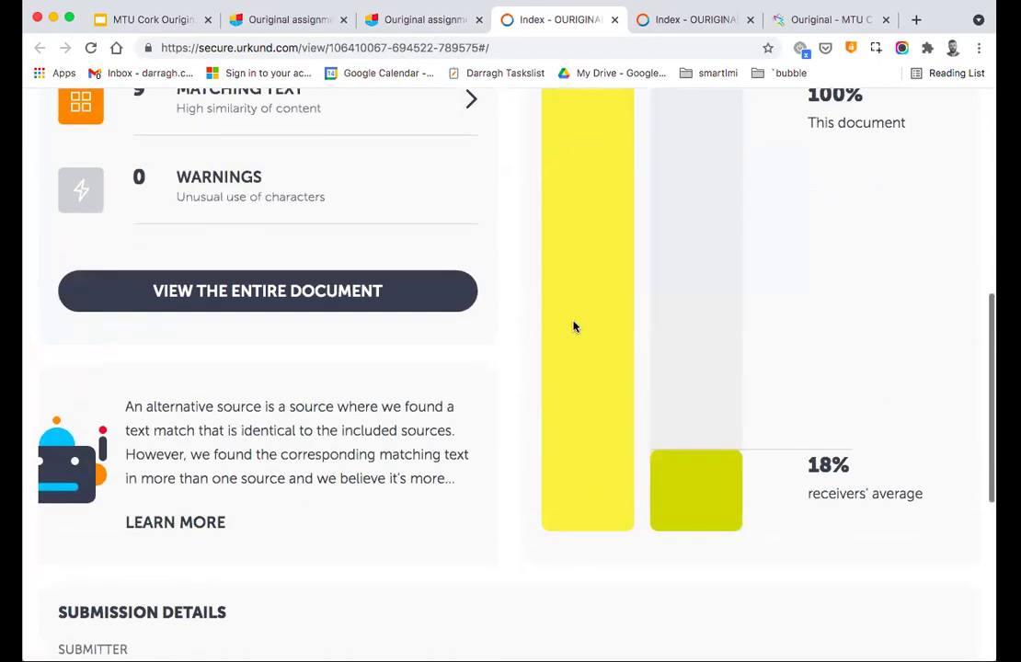
pyautogui.scroll(10, 573, 326)
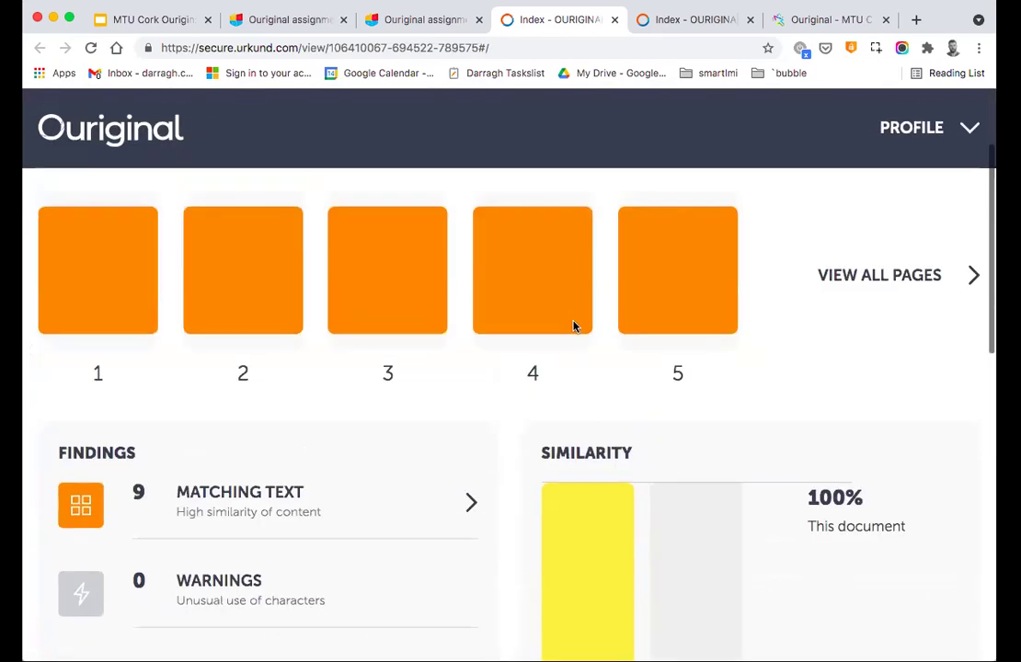
pyautogui.click(614, 19)
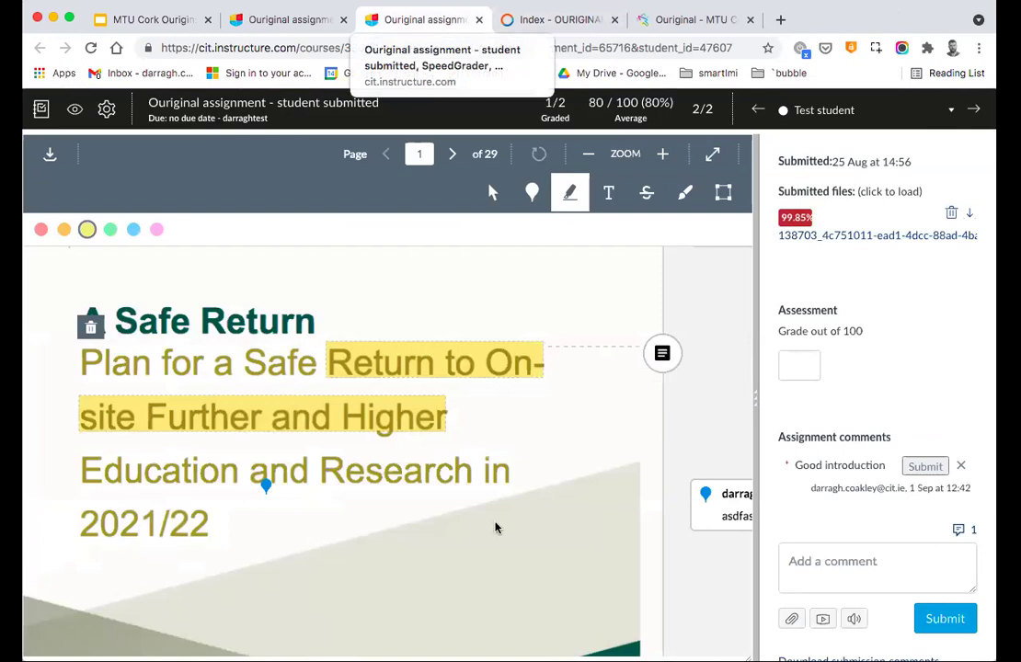
# Revisit the assignment page, return to SpeedGrader, and reopen and close the submission's Ouriginal similarity report.
pyautogui.click(321, 7)
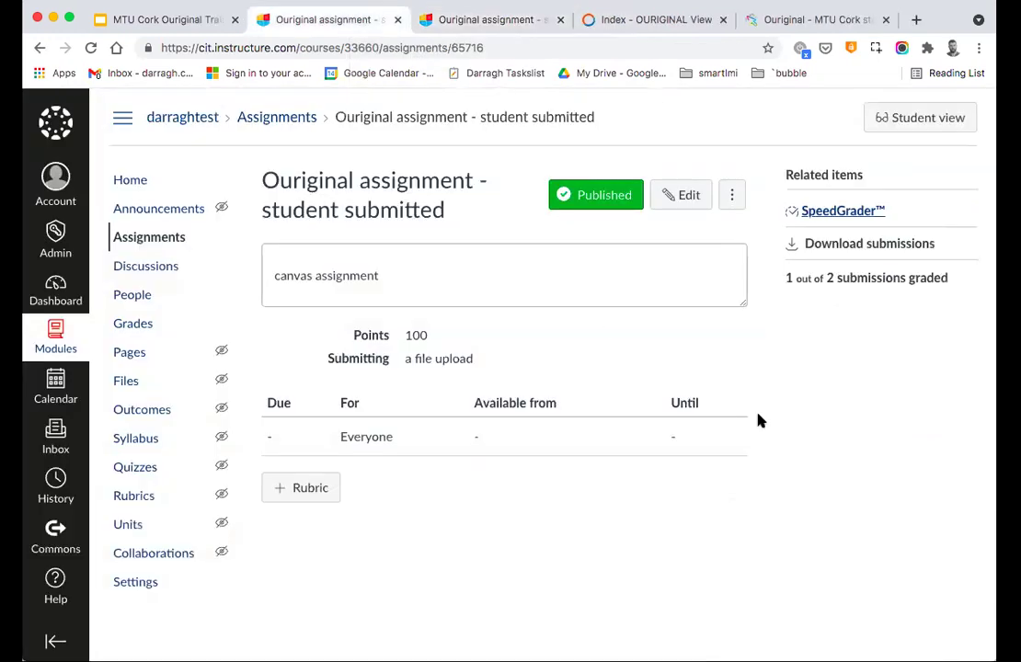
pyautogui.click(462, 19)
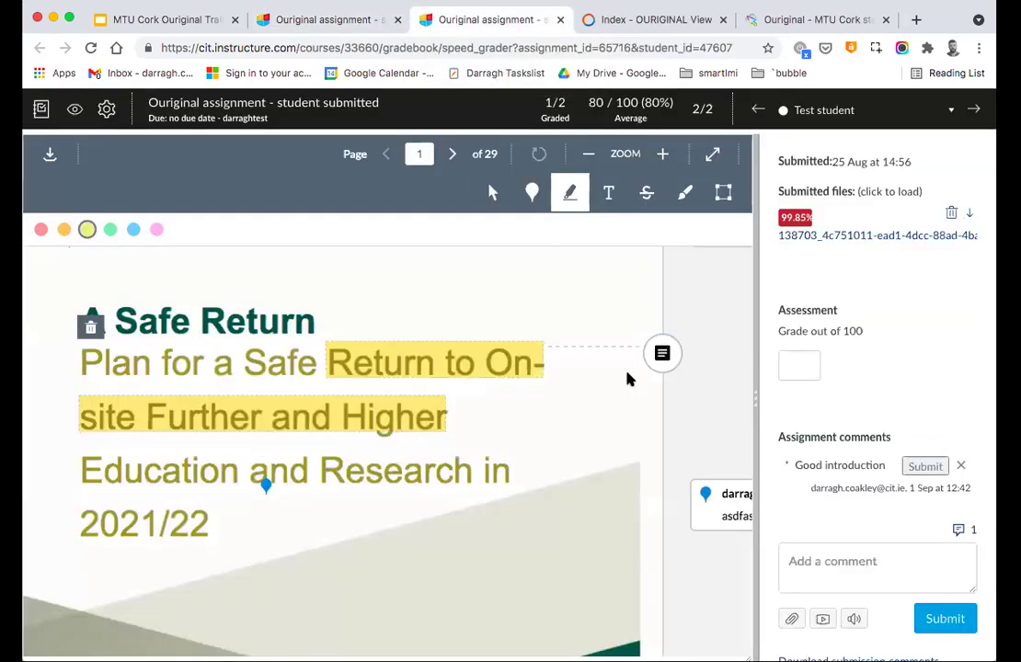
pyautogui.click(797, 220)
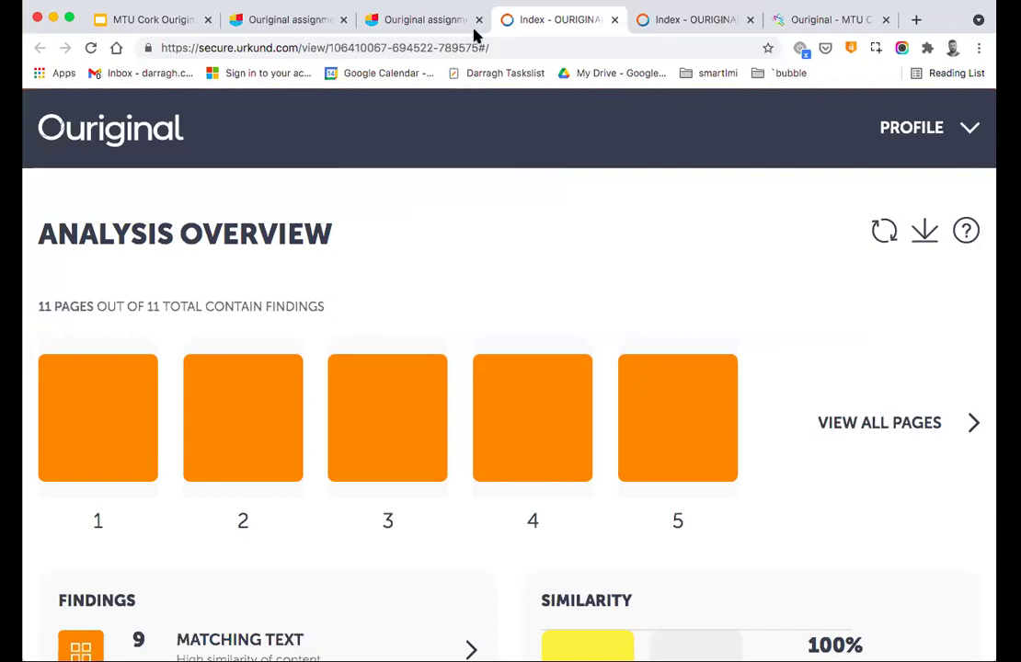
pyautogui.click(615, 20)
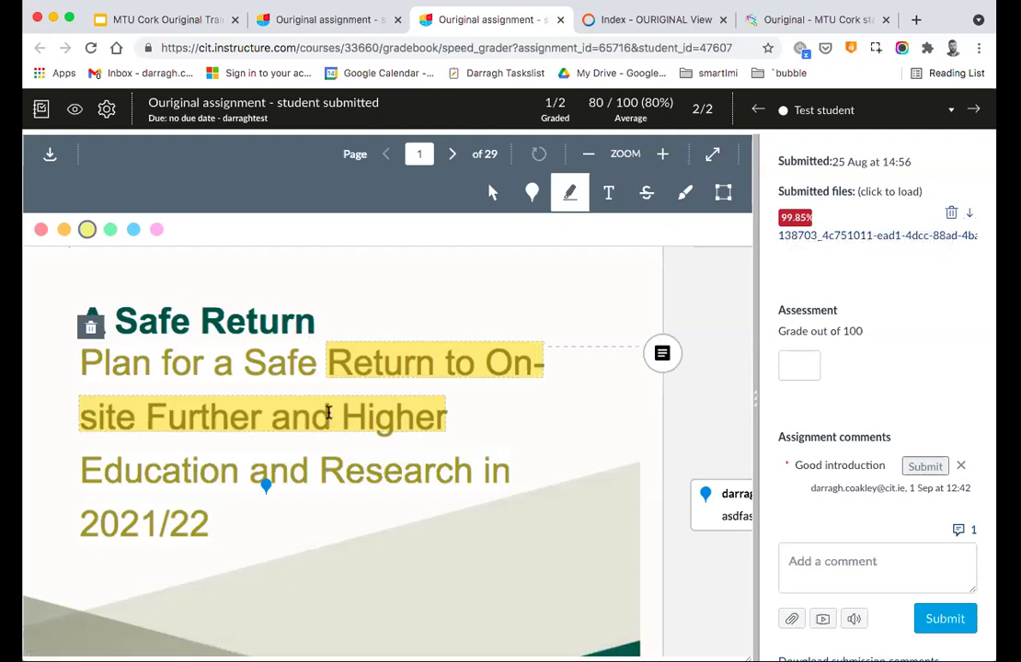
# Skim the annotated submission in SpeedGrader and switch to the other Ouriginal report already open at its analysis overview.
pyautogui.scroll(-1, 372, 377)
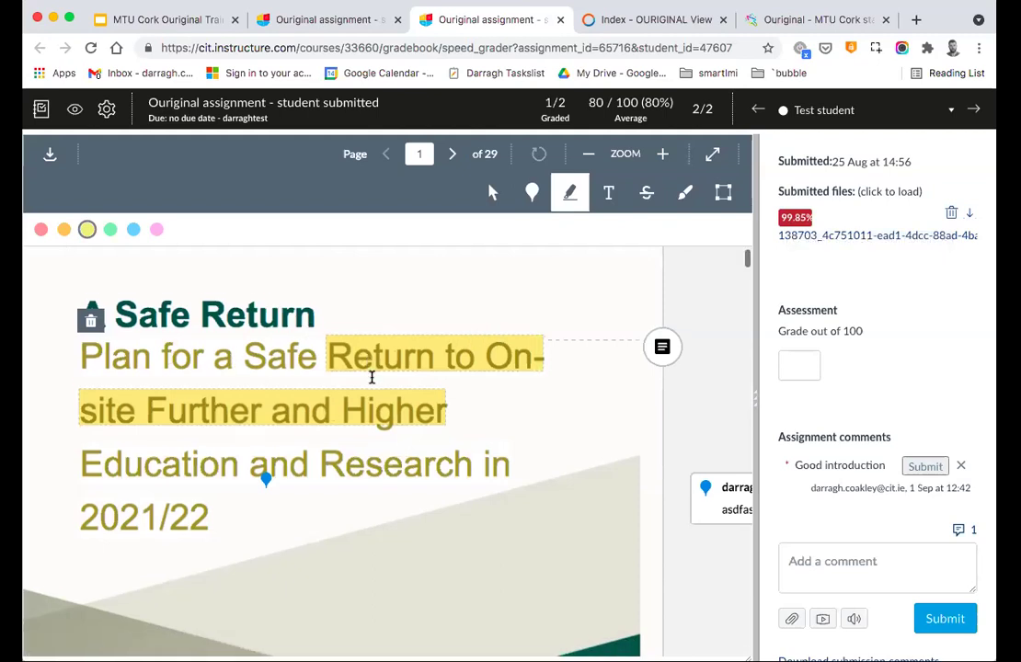
pyautogui.scroll(-4, 386, 379)
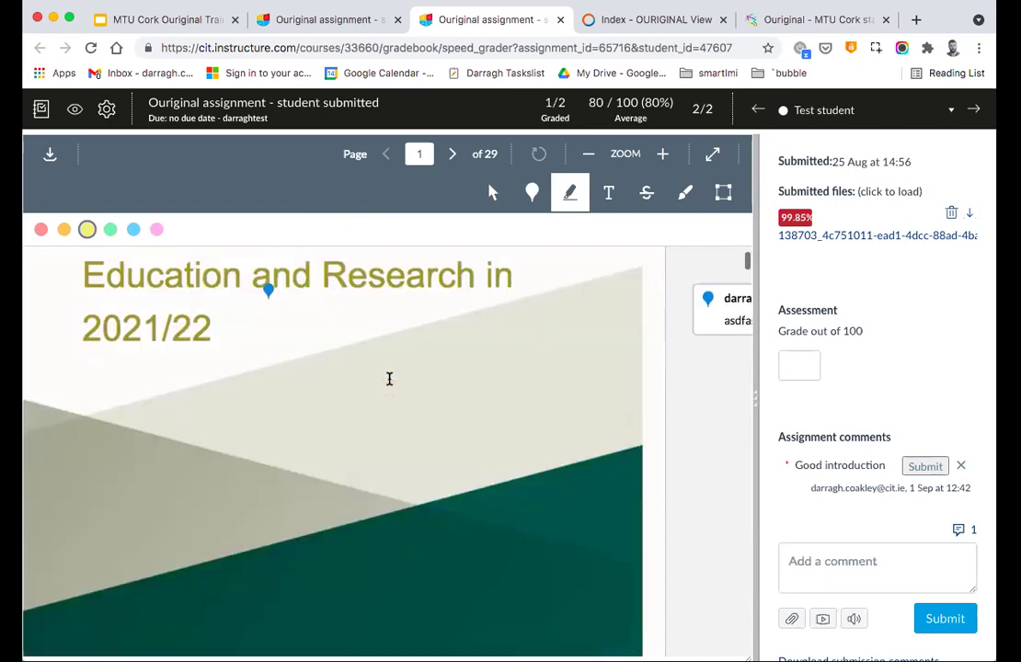
pyautogui.scroll(-5, 389, 379)
pyautogui.scroll(10, 389, 382)
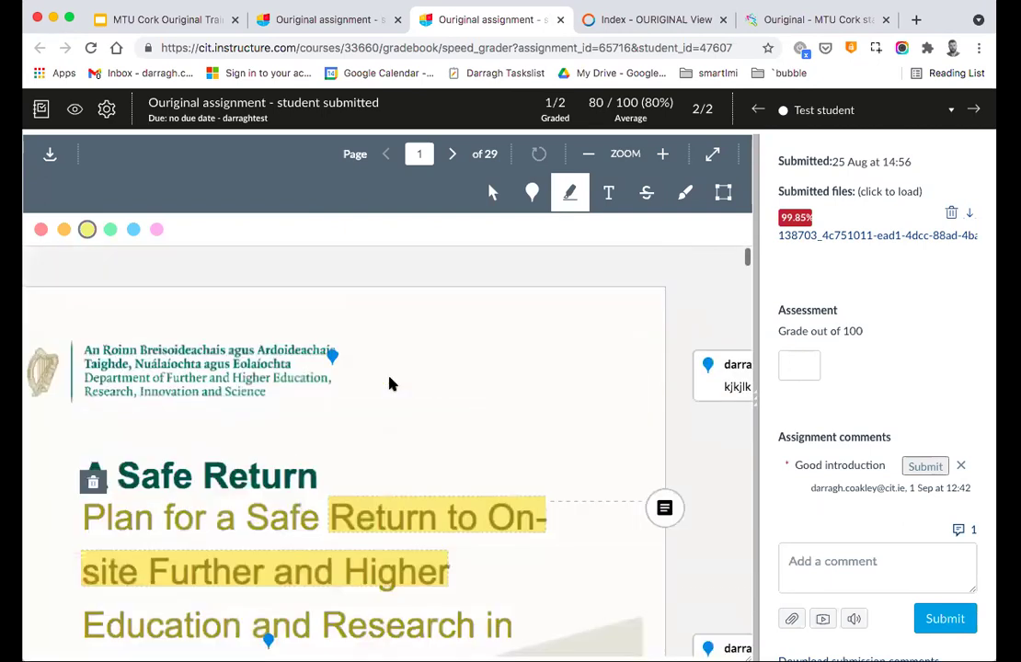
pyautogui.scroll(-4, 330, 412)
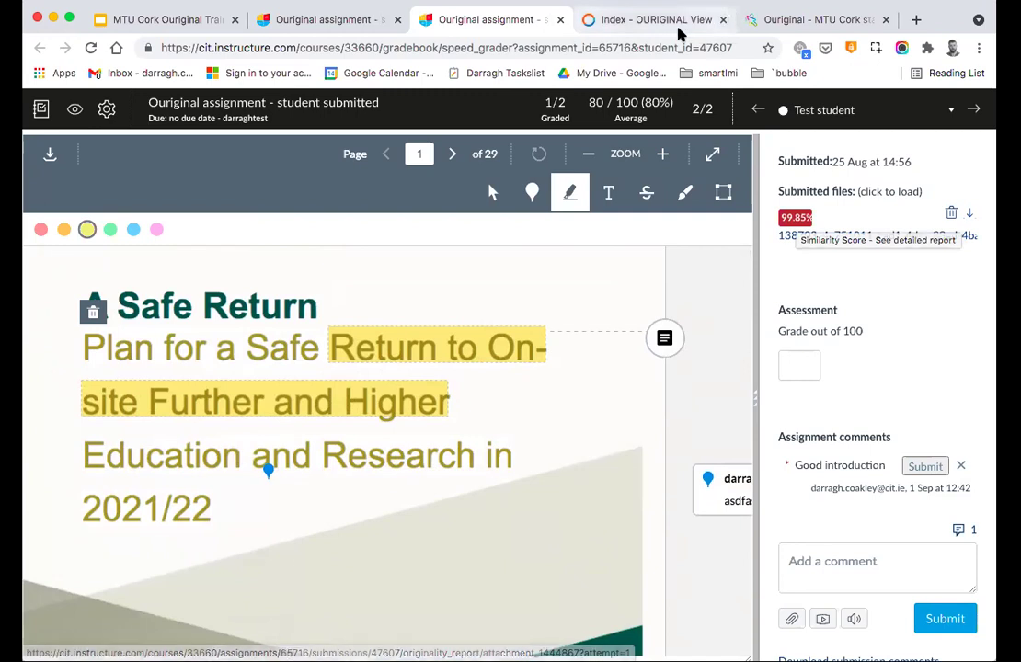
pyautogui.click(650, 20)
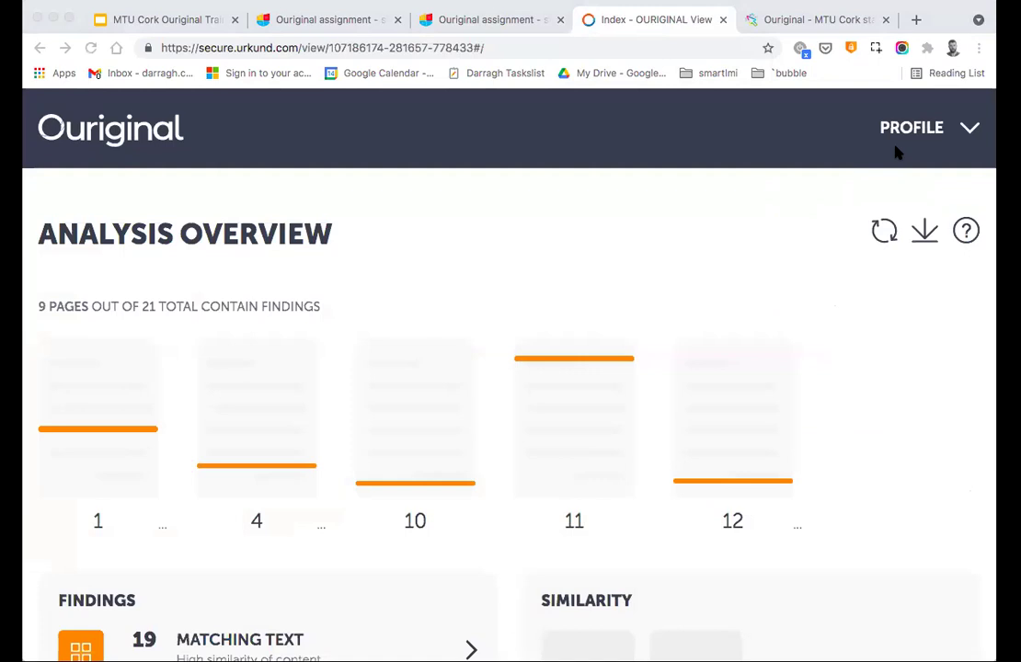
pyautogui.click(263, 221)
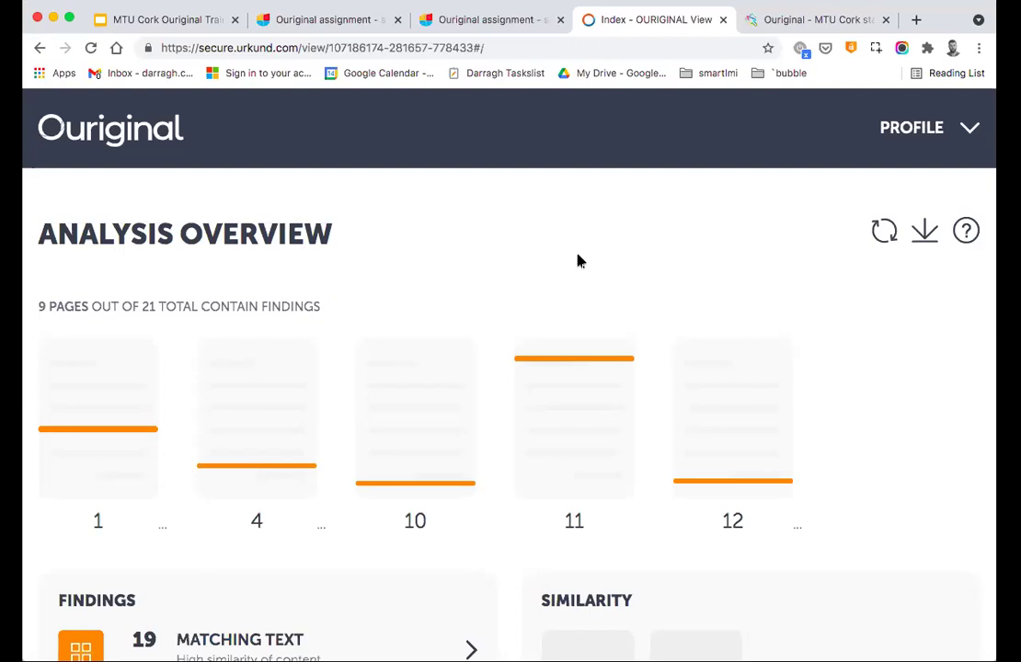
# Glance at the submission in SpeedGrader, return to the Ouriginal report and examine the overview's summary line on pages containing findings.
pyautogui.click(489, 19)
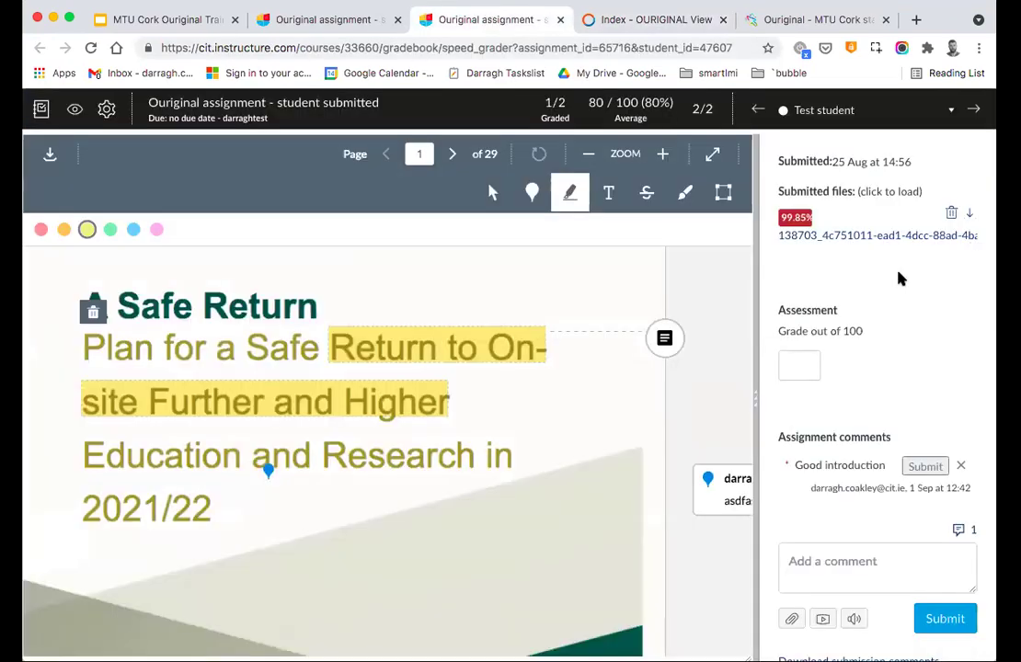
pyautogui.click(657, 20)
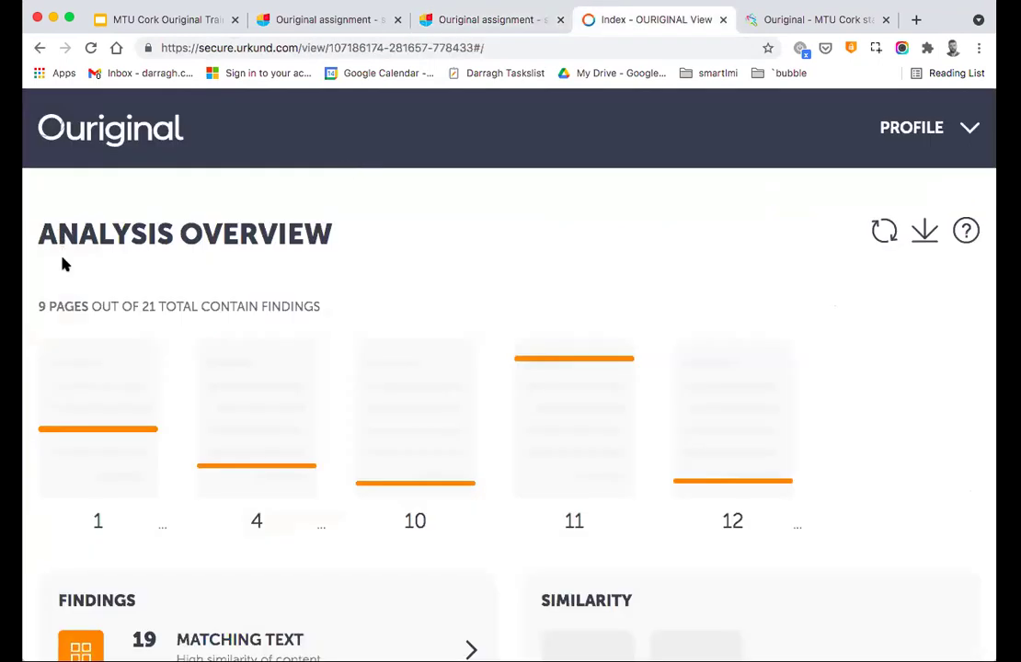
pyautogui.click(604, 241)
pyautogui.scroll(-1, 605, 241)
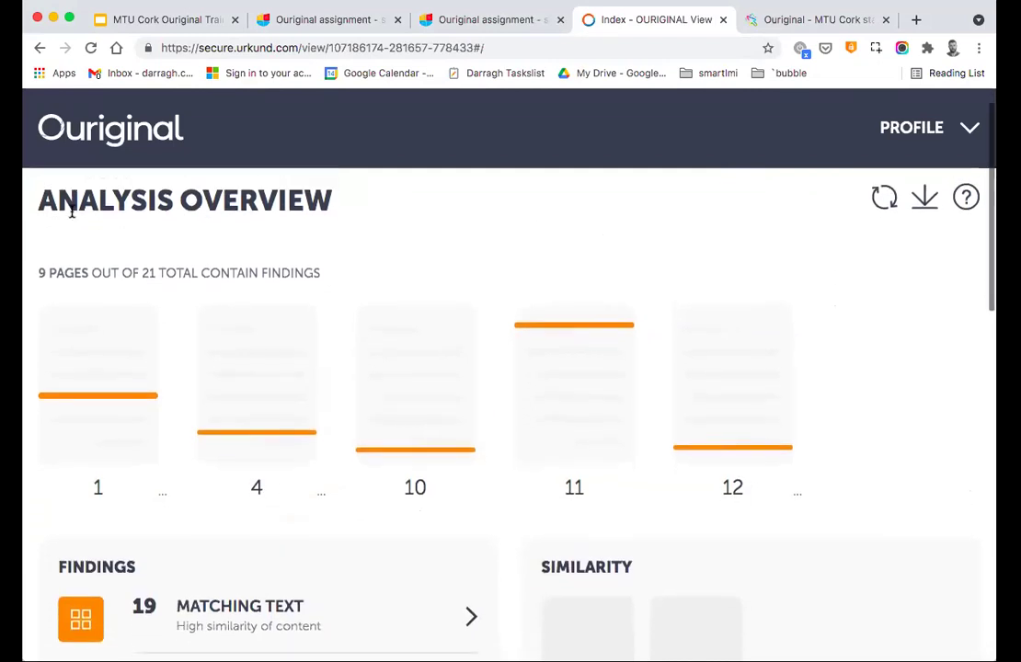
pyautogui.moveTo(46, 203); pyautogui.dragTo(239, 196)
pyautogui.click(34, 284)
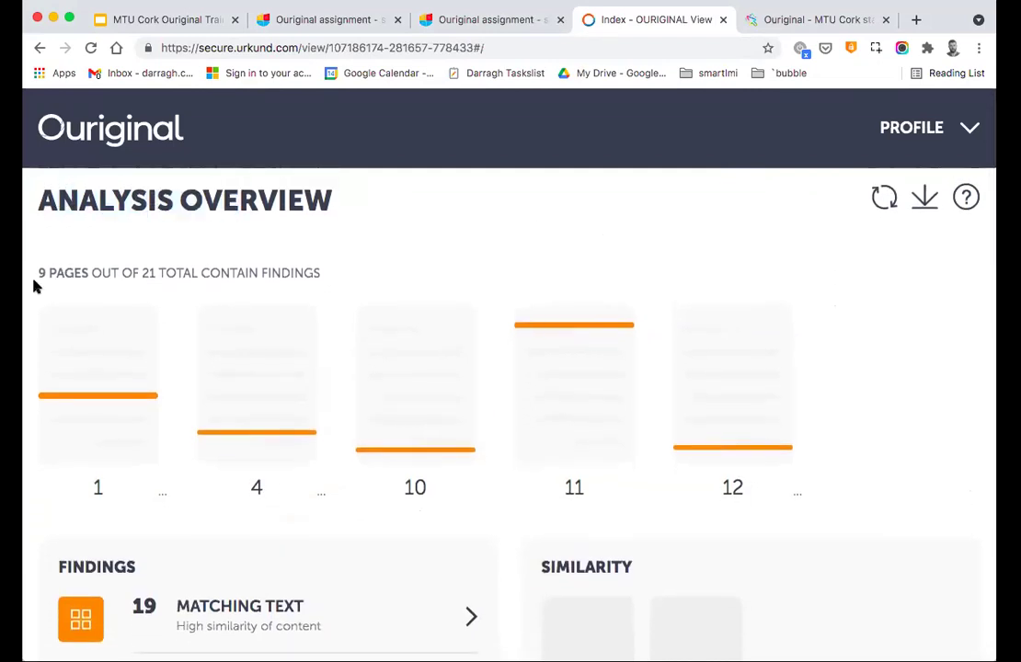
pyautogui.moveTo(38, 273); pyautogui.dragTo(345, 275)
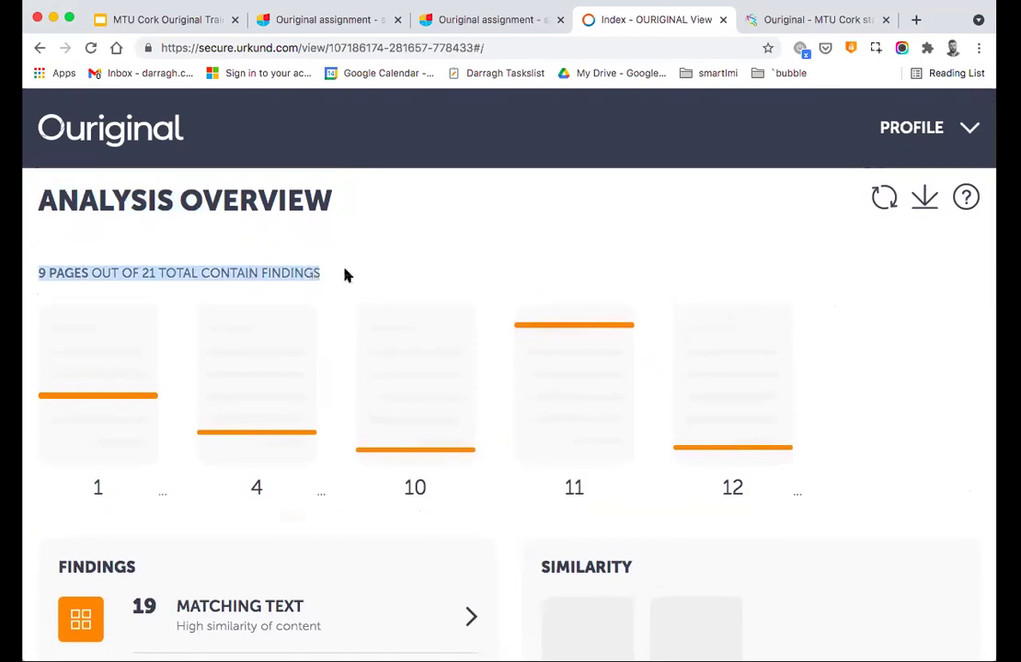
pyautogui.scroll(-1, 344, 276)
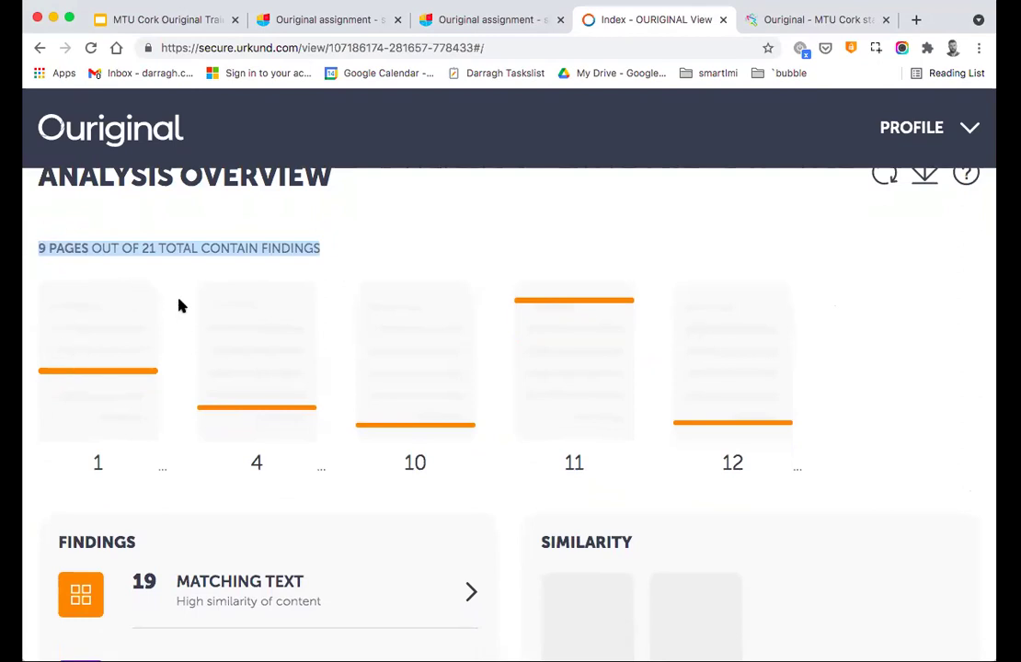
# Open the matching block marked on page 1 and select its matched passage to read it alongside the web source.
pyautogui.click(86, 380)
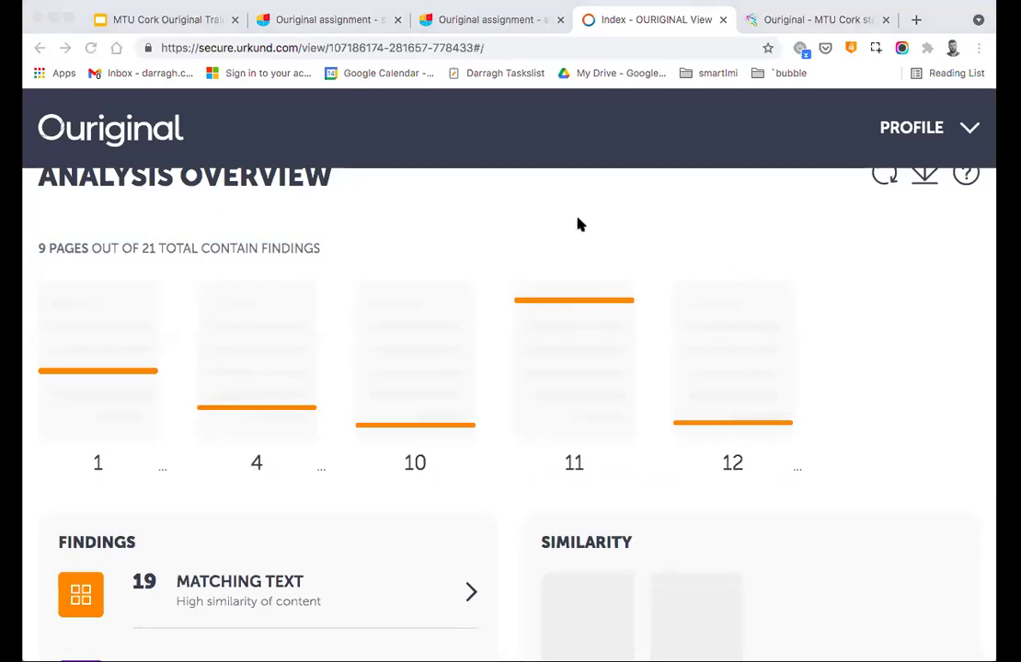
pyautogui.click(176, 365)
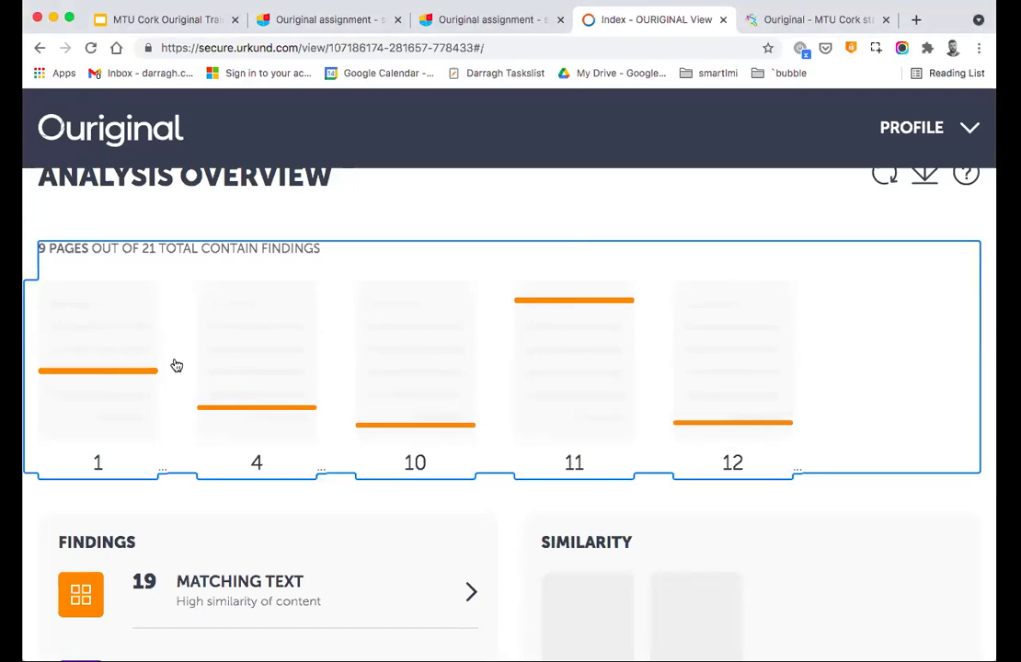
pyautogui.click(101, 375)
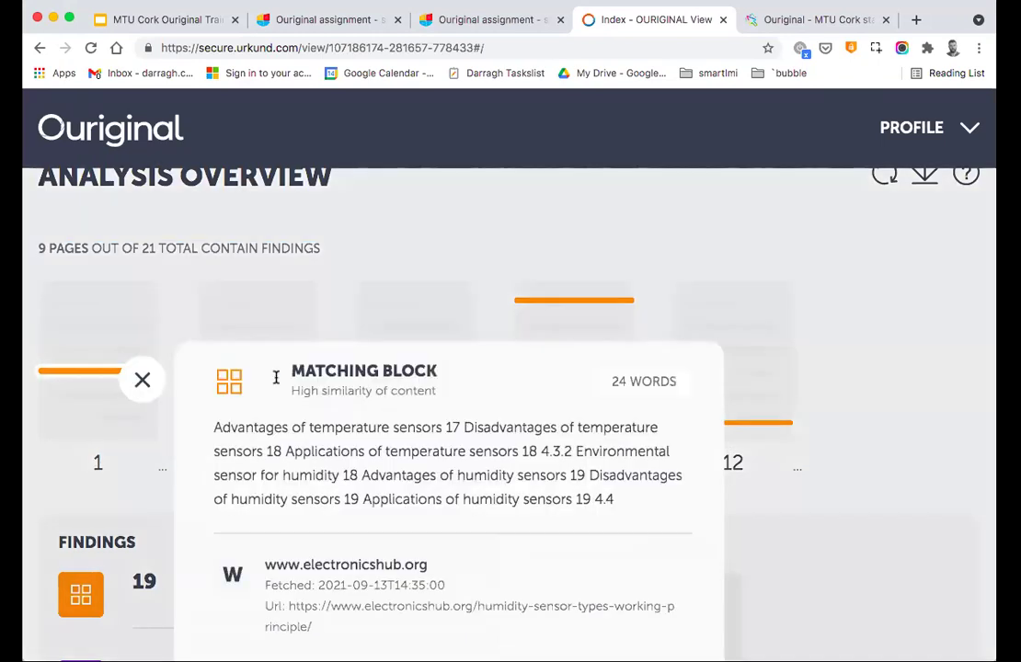
pyautogui.scroll(-2, 295, 378)
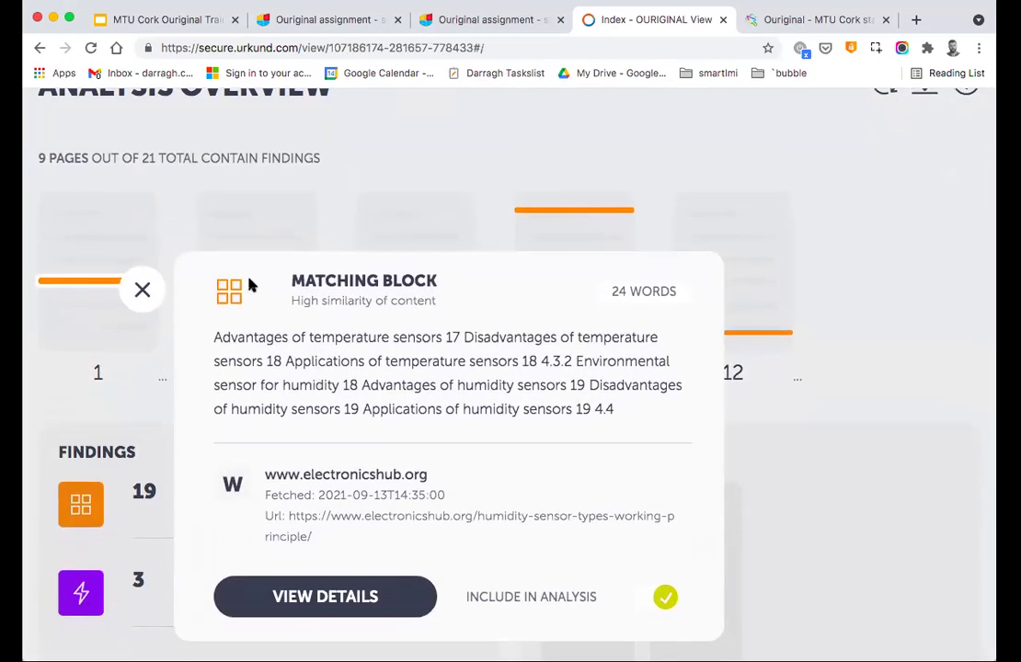
pyautogui.moveTo(214, 337); pyautogui.dragTo(632, 409)
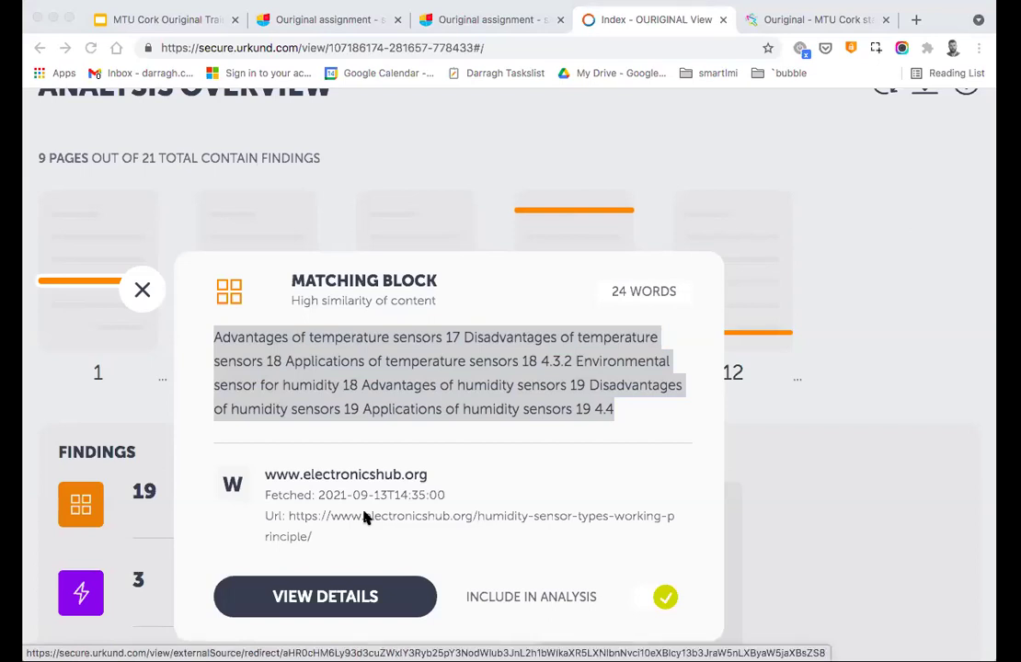
# View the matching block's details and select the full submitted document passage for comparison with the matching text.
pyautogui.click(347, 595)
pyautogui.click(344, 603)
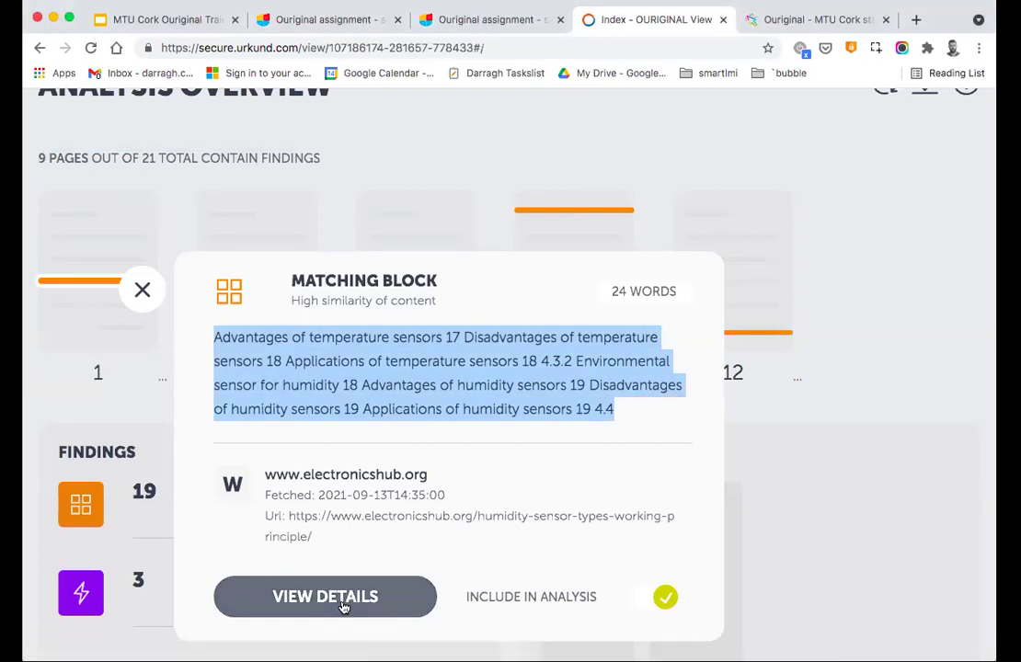
pyautogui.scroll(-4, 374, 428)
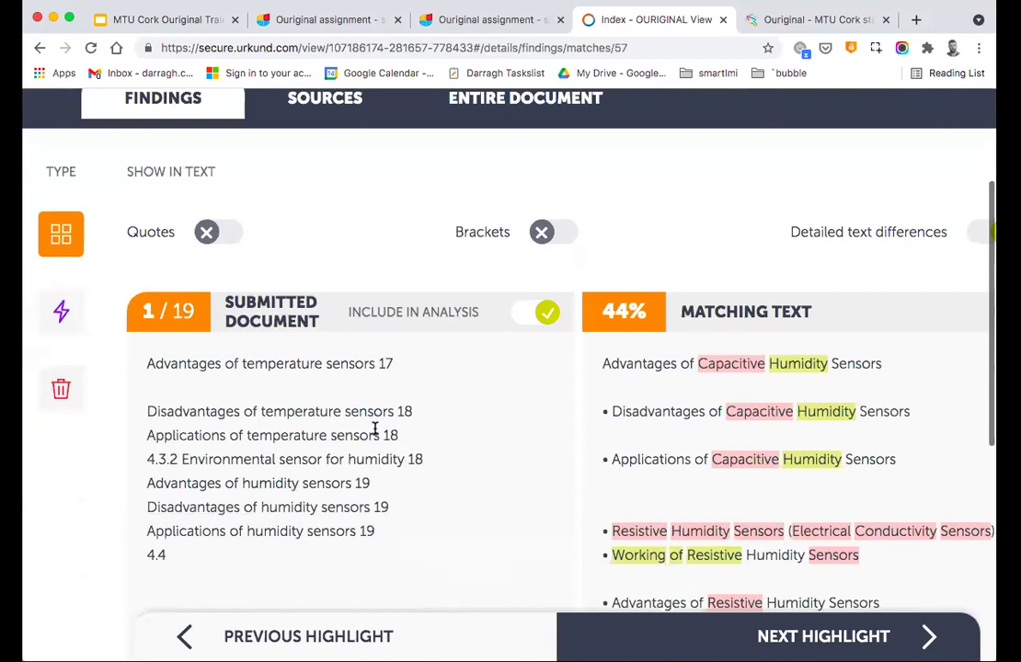
pyautogui.scroll(-2, 374, 429)
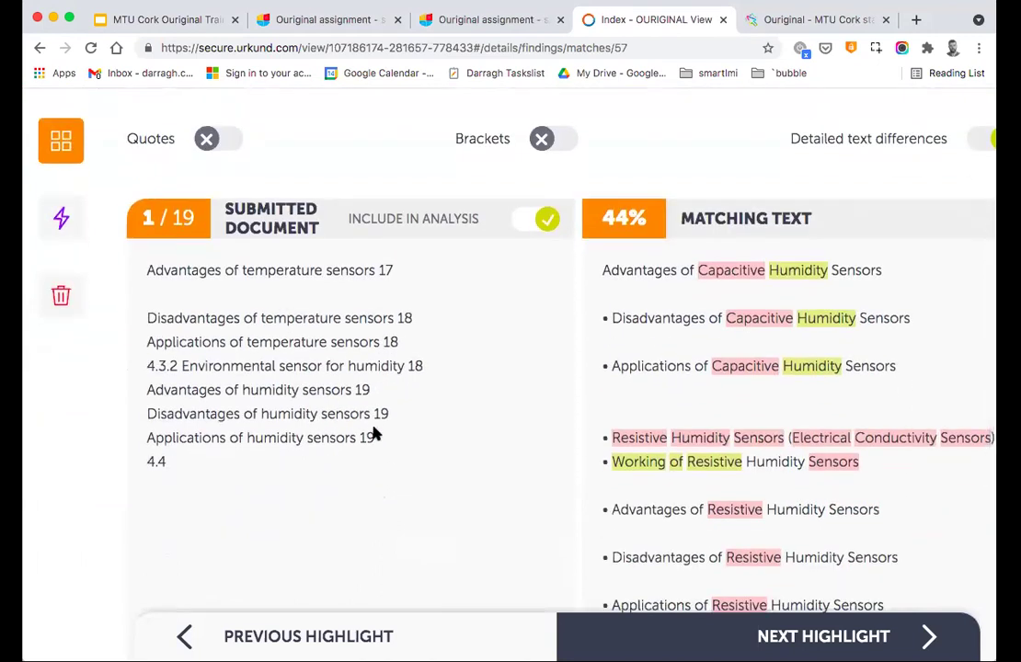
pyautogui.scroll(3, 373, 436)
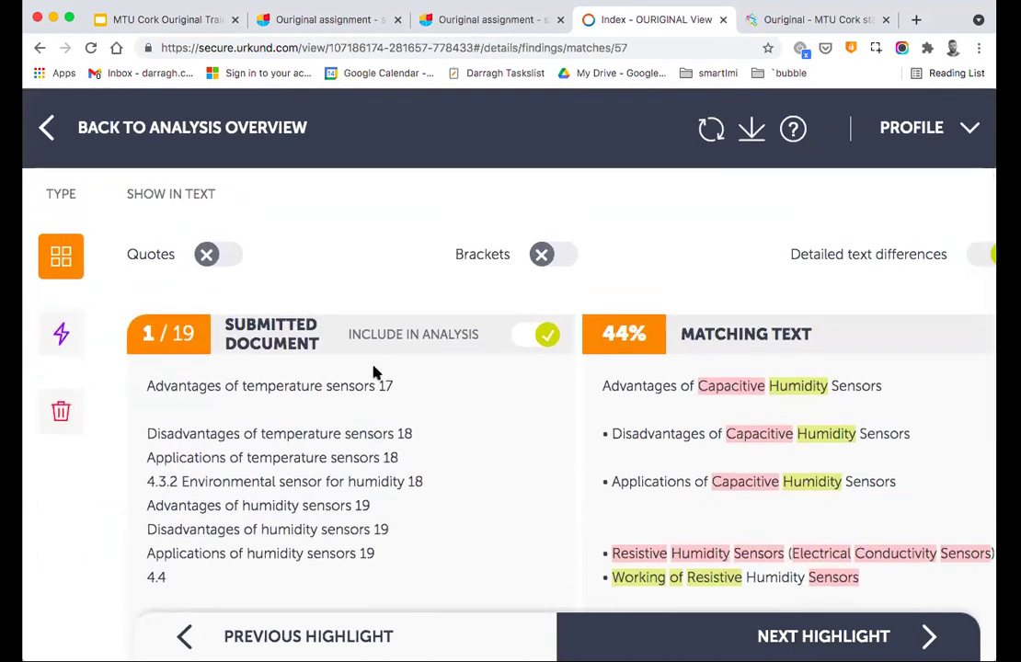
pyautogui.moveTo(374, 373); pyautogui.dragTo(465, 552)
pyautogui.scroll(-1, 463, 547)
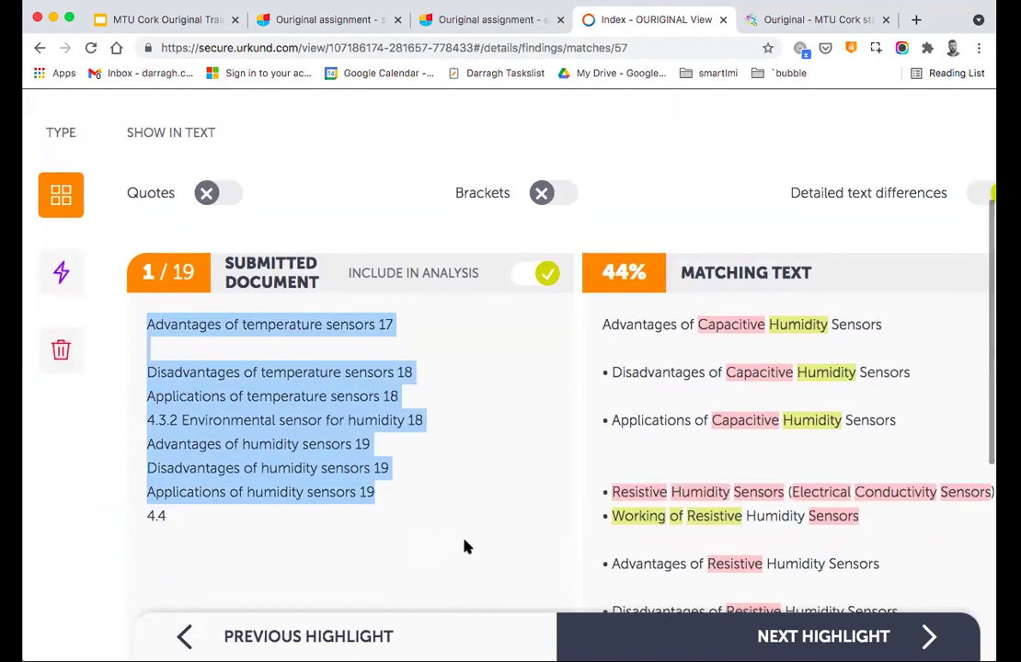
pyautogui.click(414, 409)
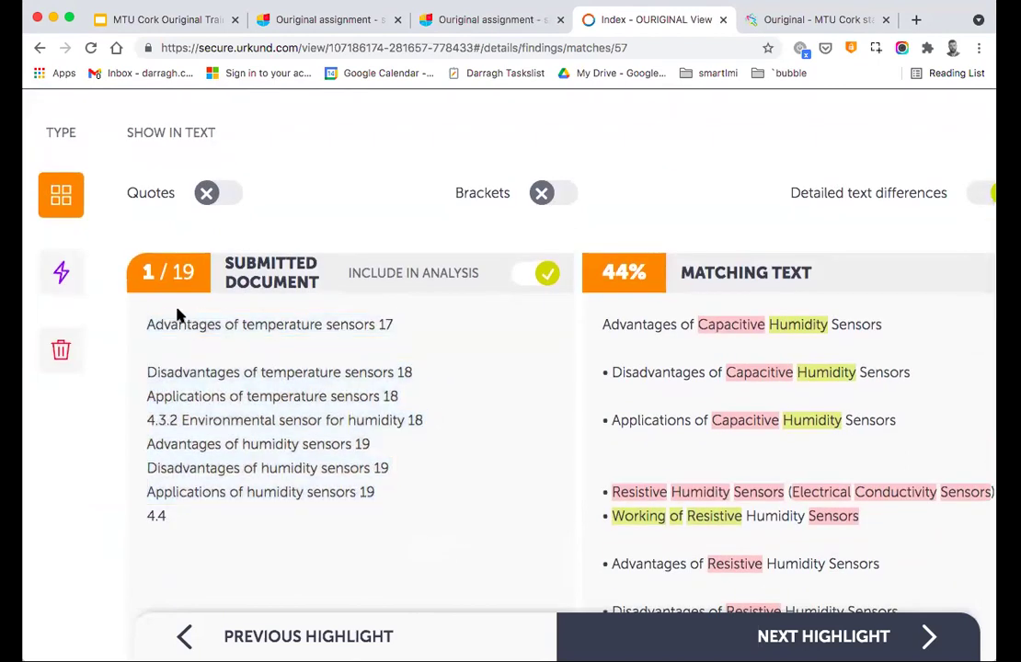
pyautogui.moveTo(146, 321); pyautogui.dragTo(256, 517)
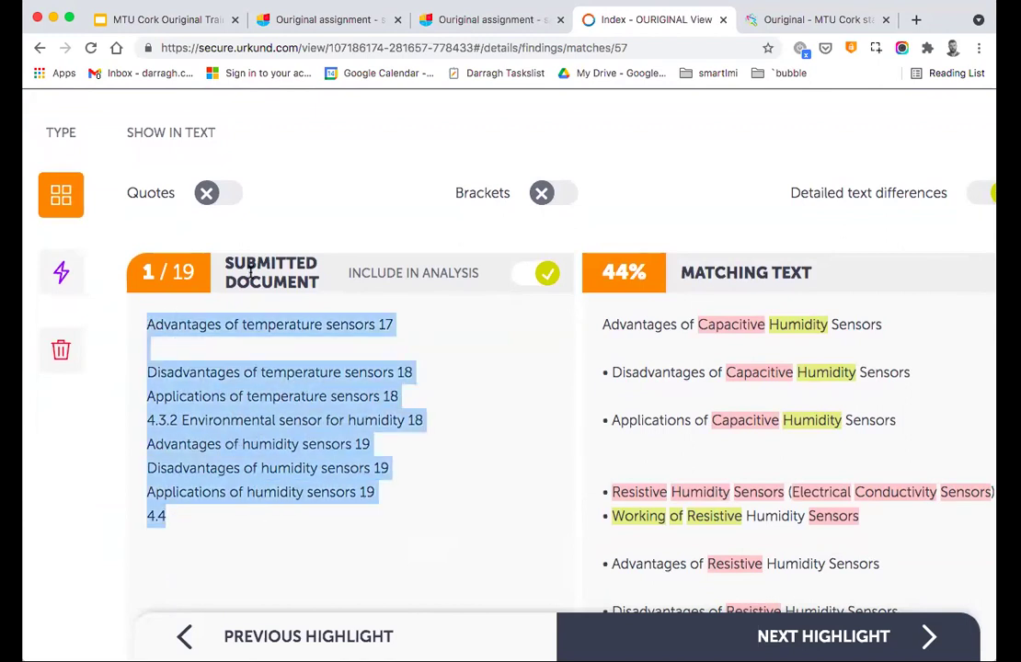
# Select the capacitive humidity sensor lines in the matching text and review the highlighted differences down to the source link.
pyautogui.moveTo(605, 323); pyautogui.dragTo(860, 423)
pyautogui.hscroll(1, 719, 280)
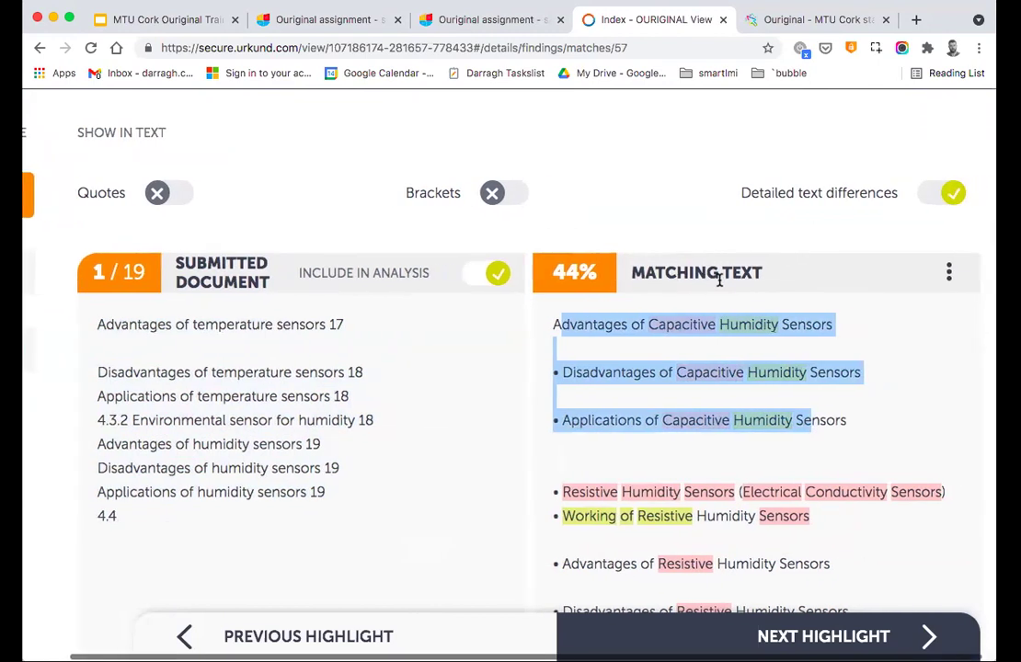
pyautogui.scroll(-2, 720, 280)
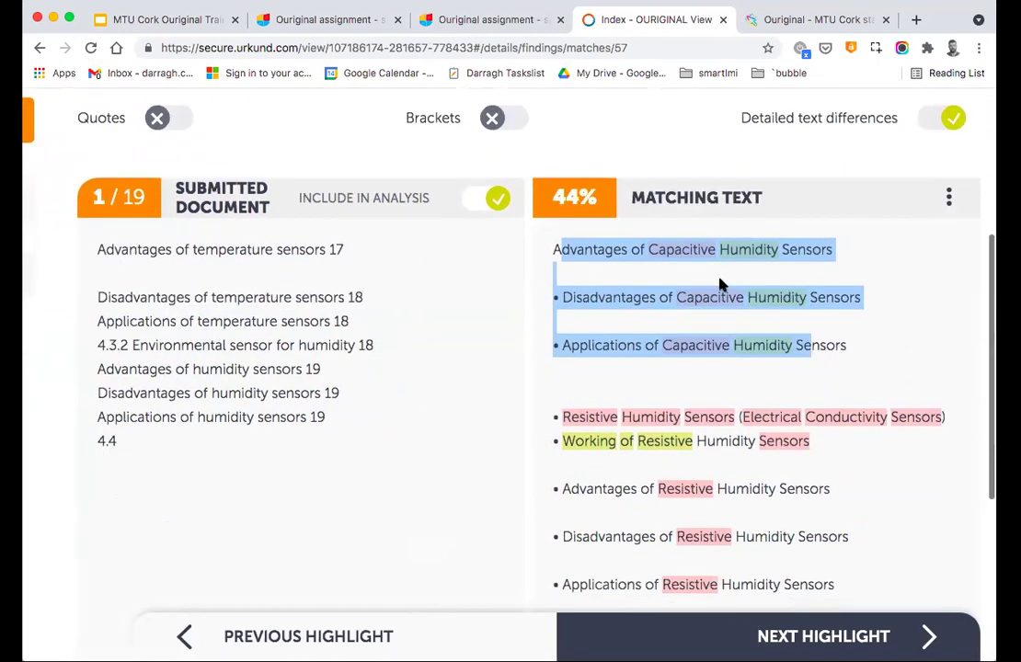
pyautogui.scroll(-8, 719, 281)
pyautogui.scroll(11, 720, 286)
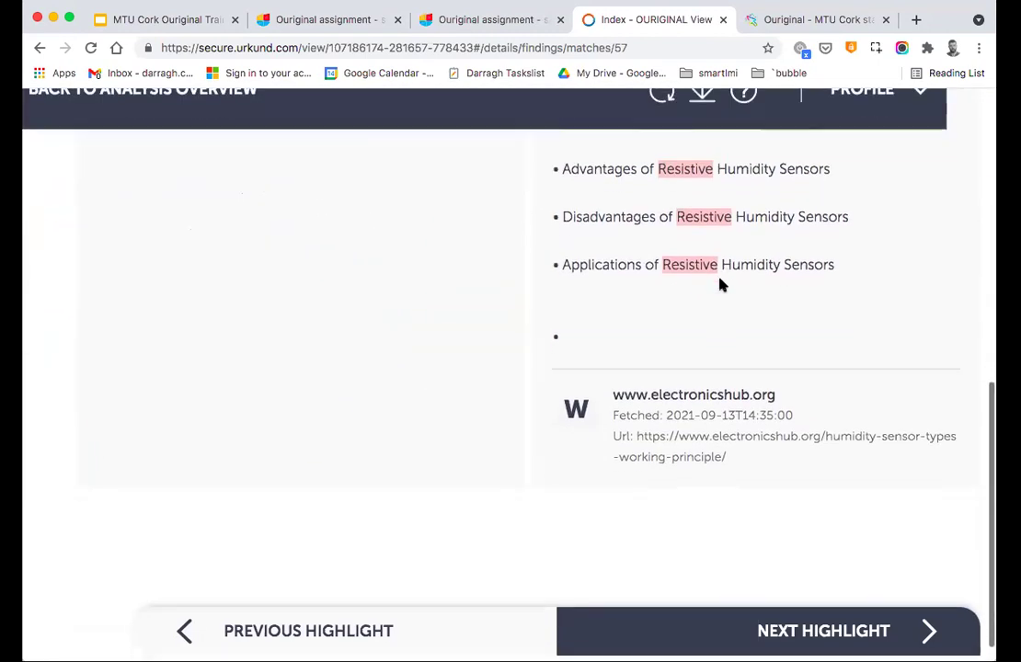
pyautogui.scroll(-3, 621, 497)
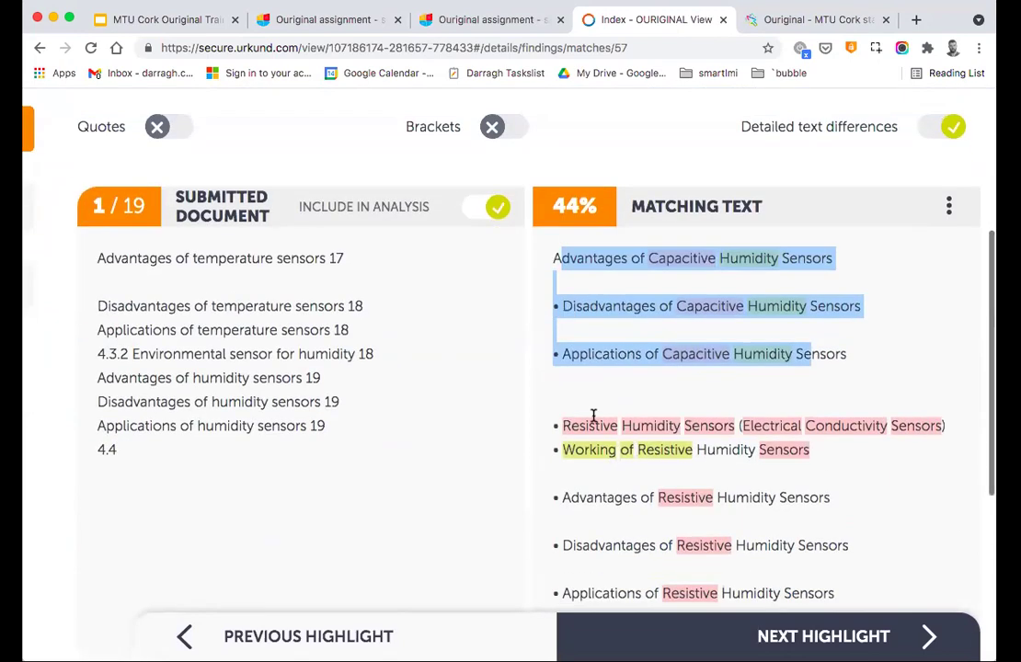
pyautogui.click(583, 428)
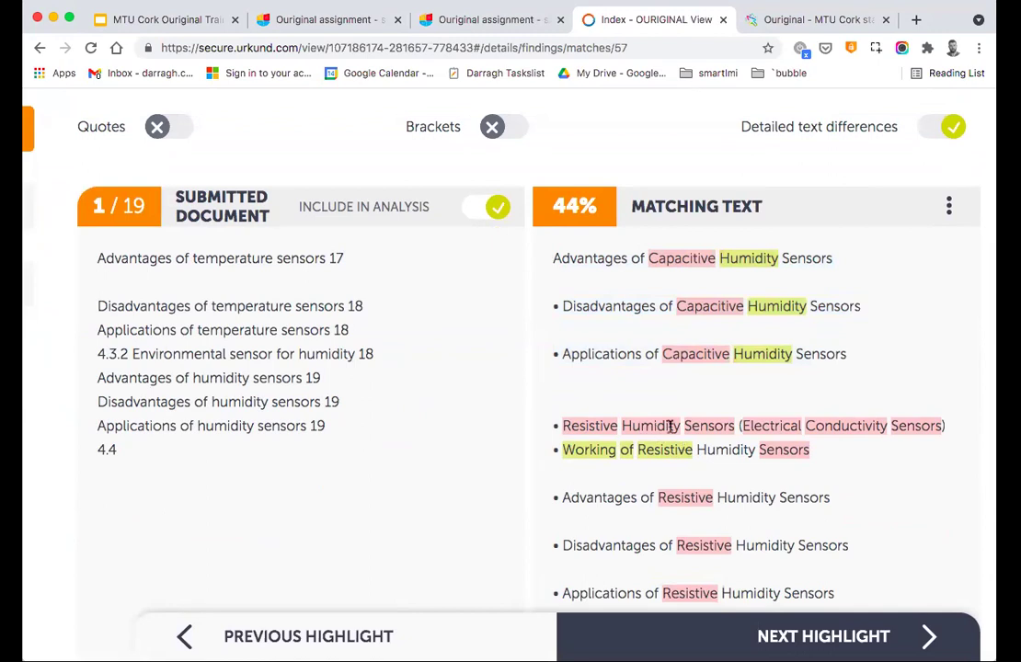
# Return to the analysis overview, reopen the matching block on page 1 to review its options, and close it.
pyautogui.scroll(1, 684, 442)
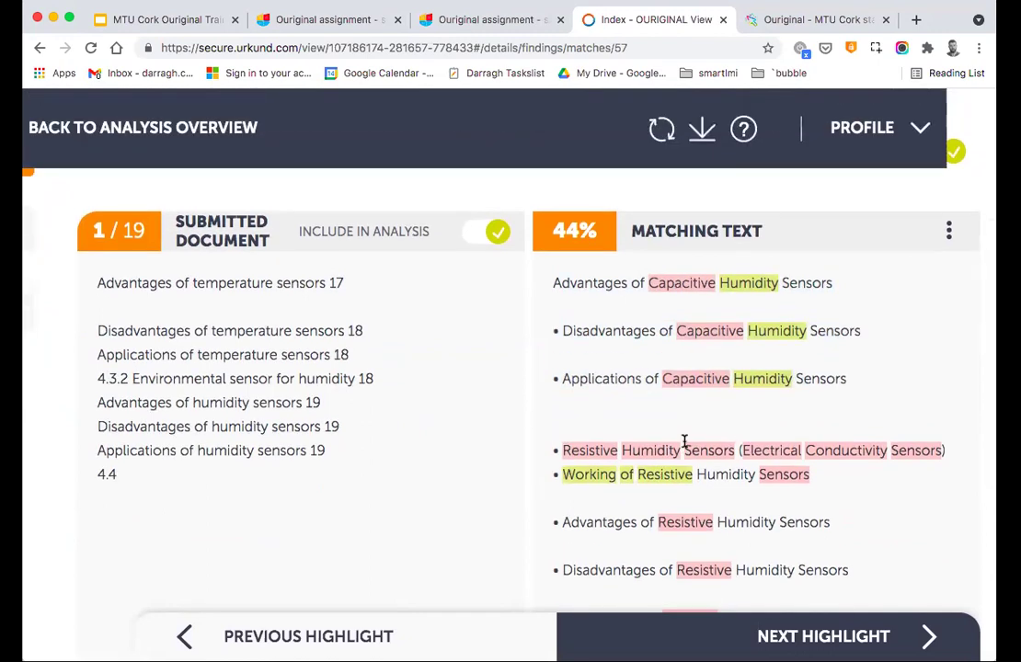
pyautogui.hscroll(-2, 684, 443)
pyautogui.scroll(3, 436, 487)
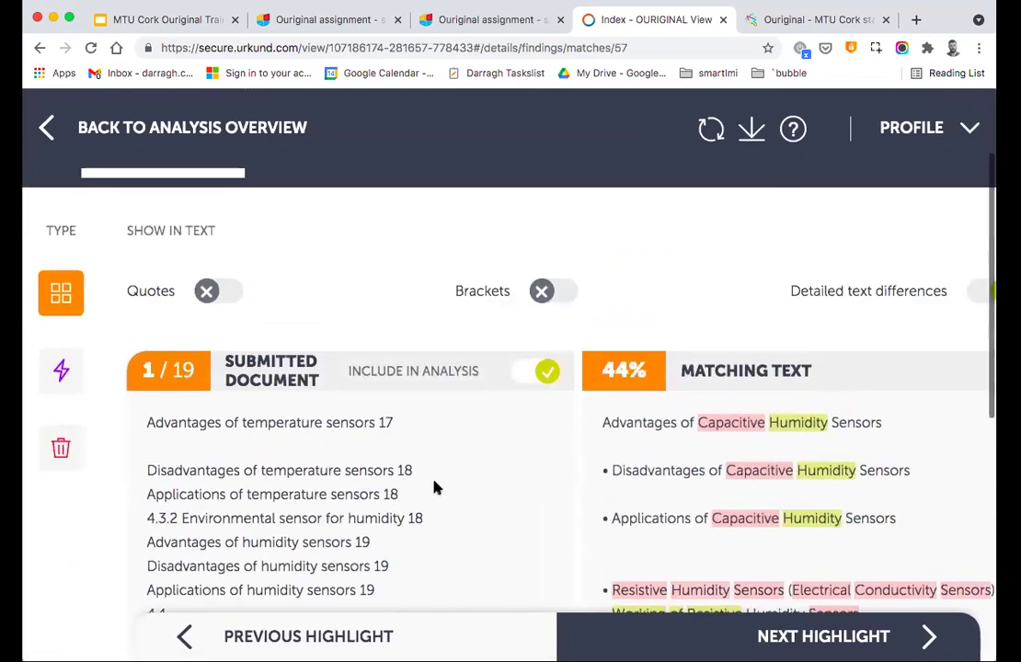
pyautogui.scroll(2, 123, 144)
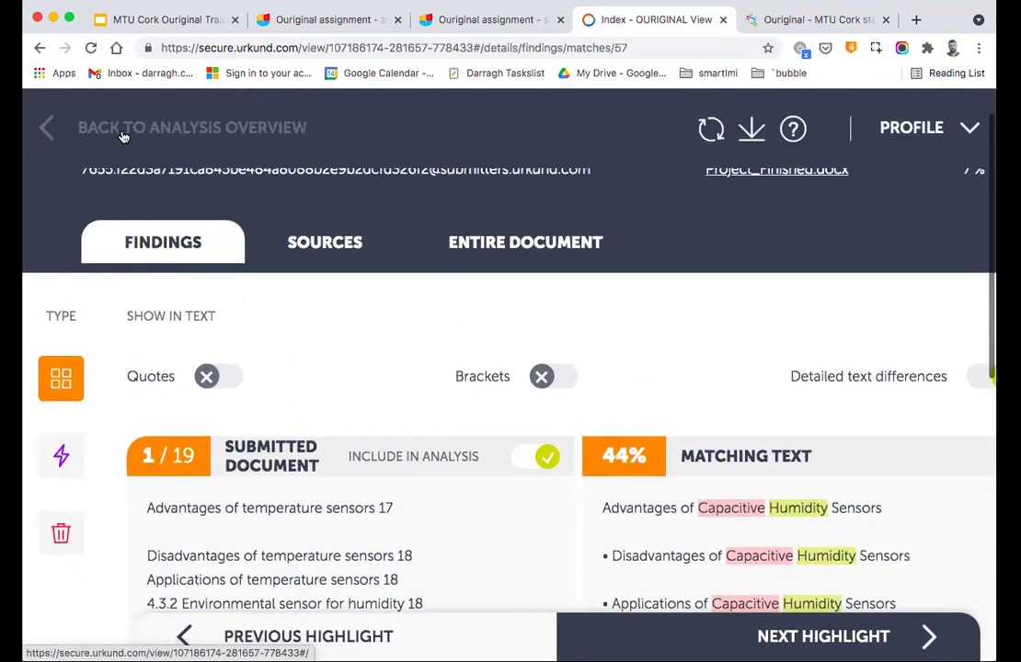
pyautogui.click(122, 137)
pyautogui.scroll(-2, 269, 299)
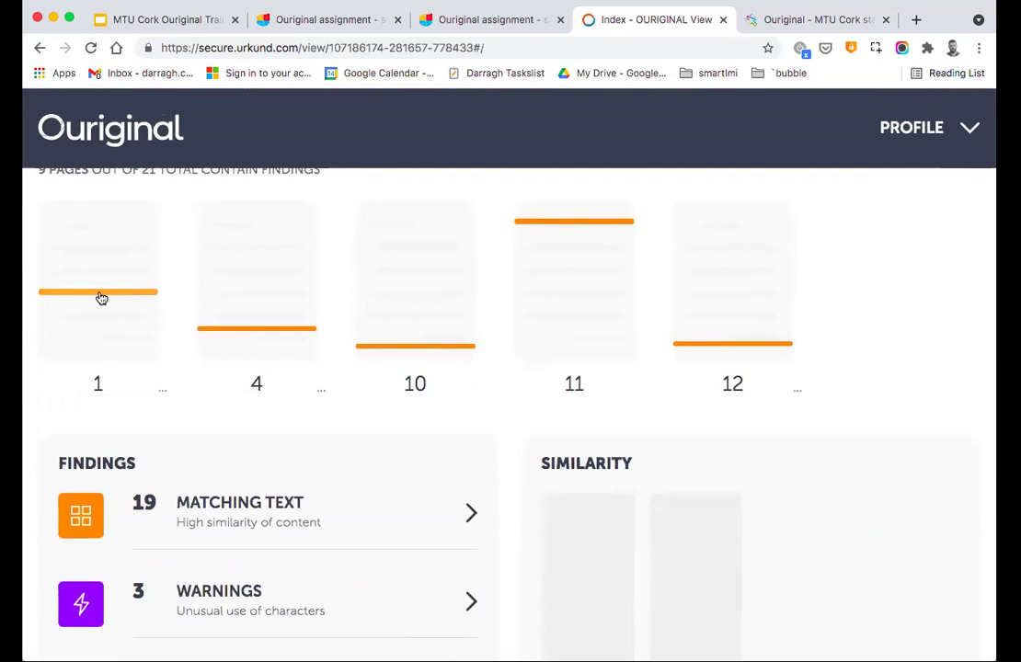
pyautogui.click(101, 295)
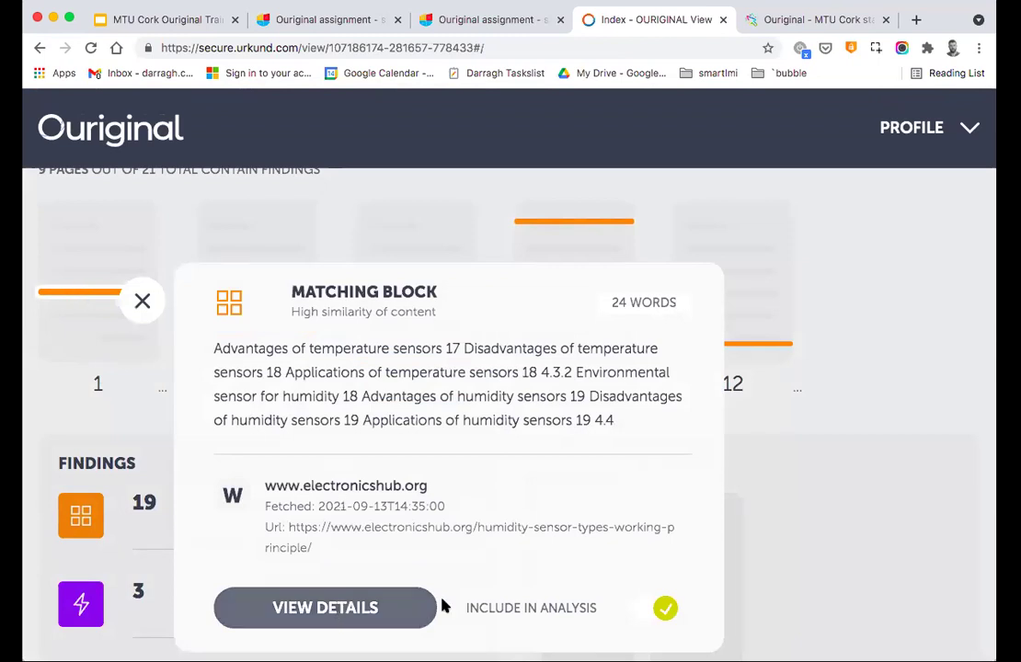
pyautogui.click(806, 536)
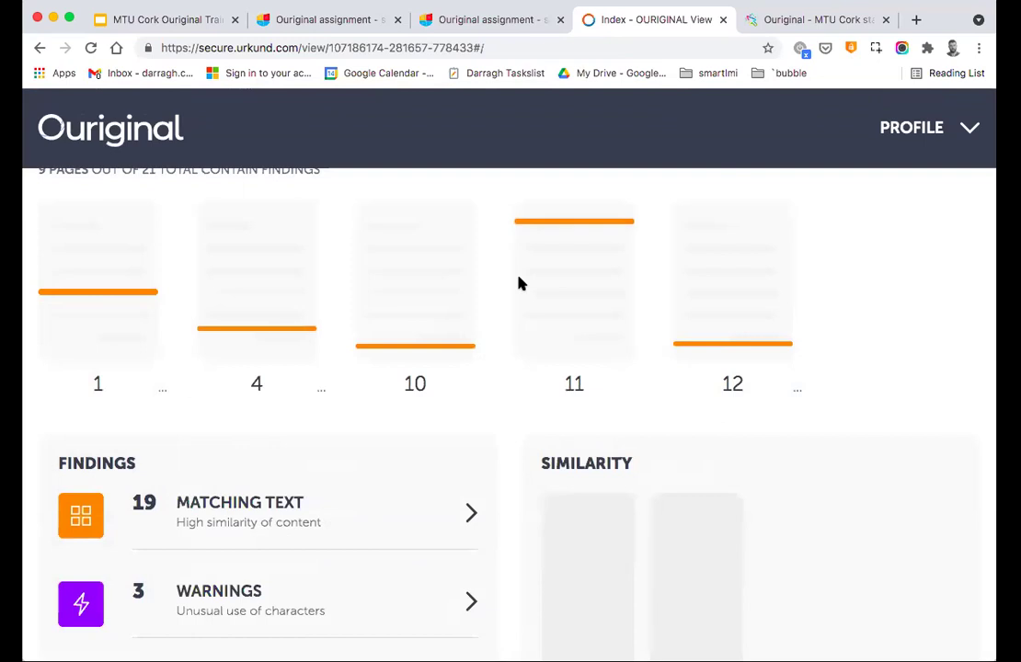
# Review the overview's matching text and warnings findings and the similarity comparison with the receivers' average.
pyautogui.scroll(-5, 520, 283)
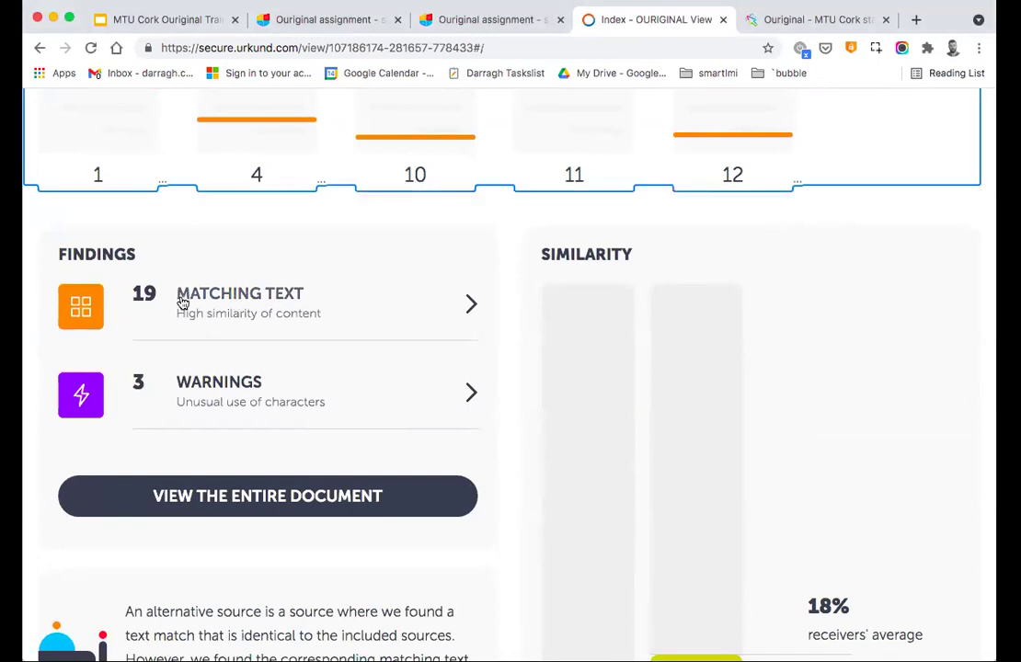
pyautogui.click(89, 245)
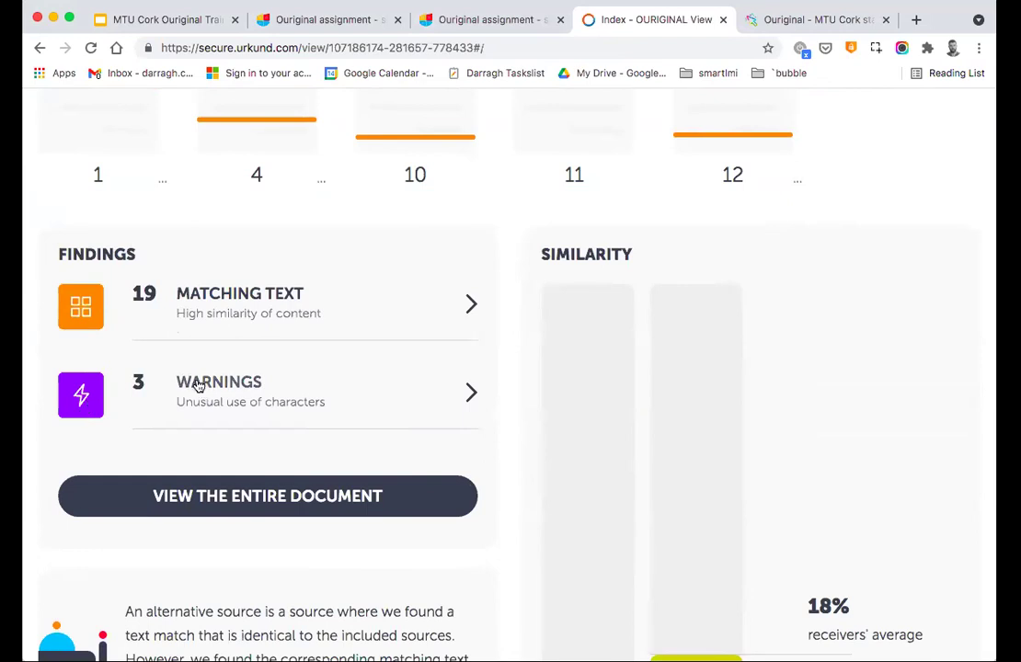
pyautogui.scroll(-2, 212, 384)
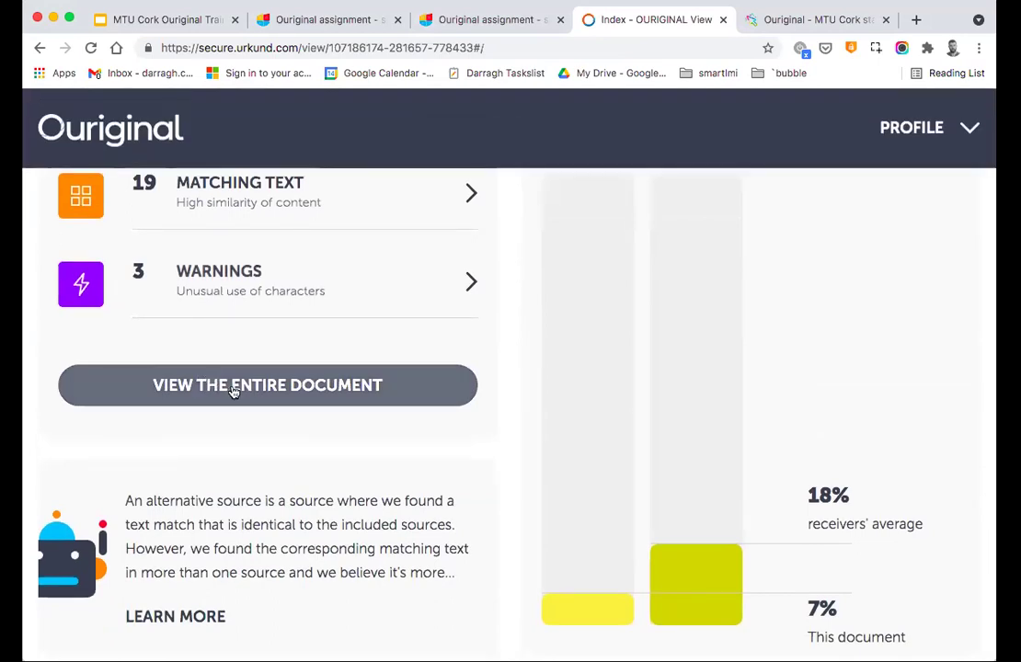
# View the entire document in the report and locate the highlighted temperature and humidity sensors passage with its match marker.
pyautogui.click(233, 391)
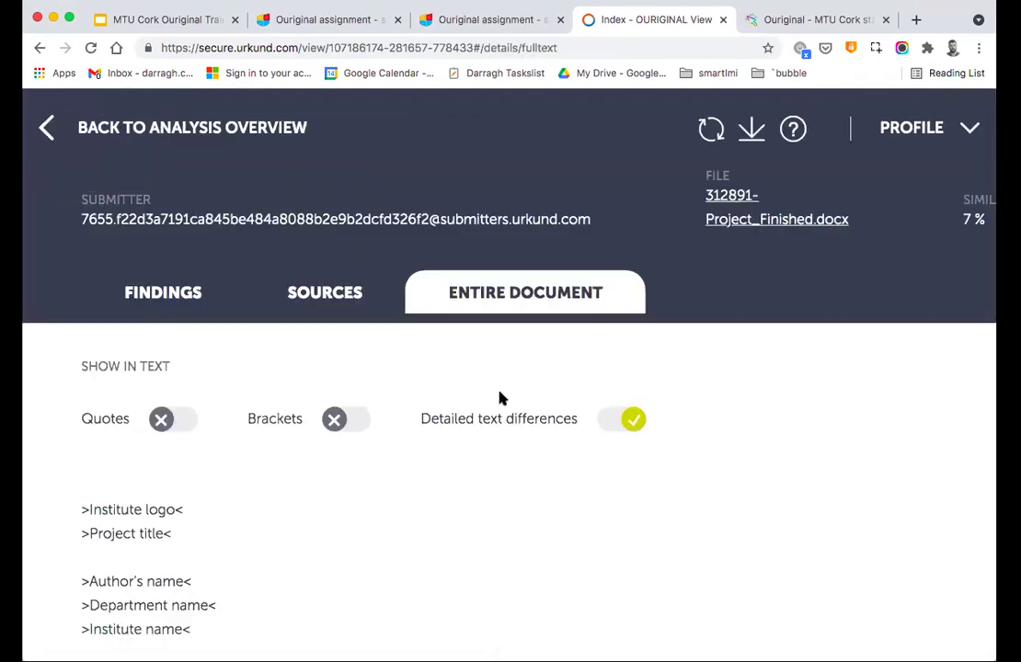
pyautogui.scroll(-5, 499, 398)
pyautogui.scroll(-20, 500, 399)
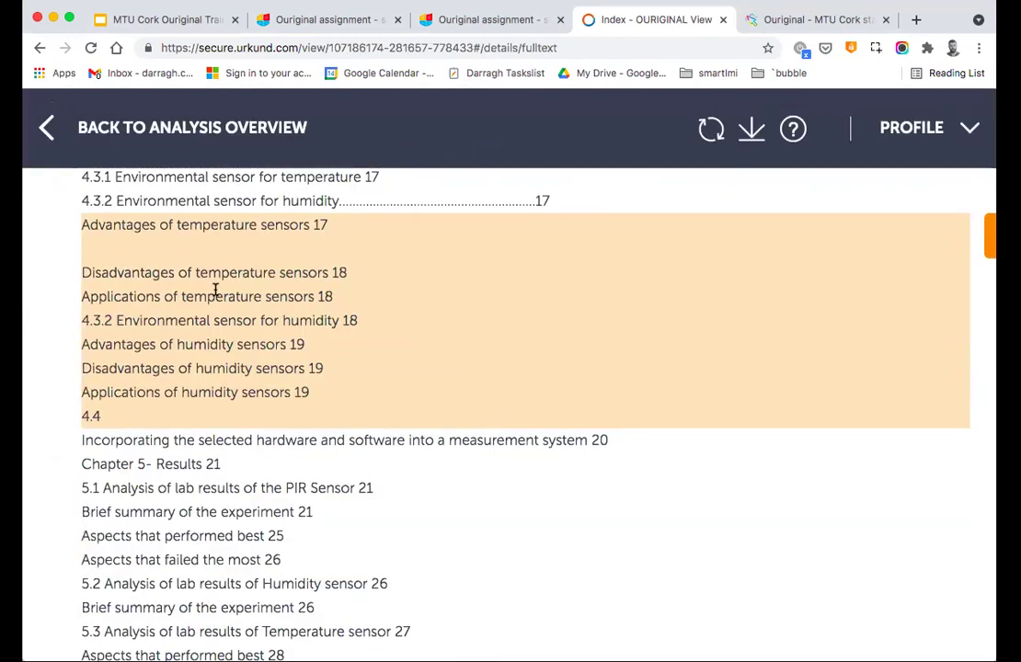
pyautogui.hscroll(3, 172, 290)
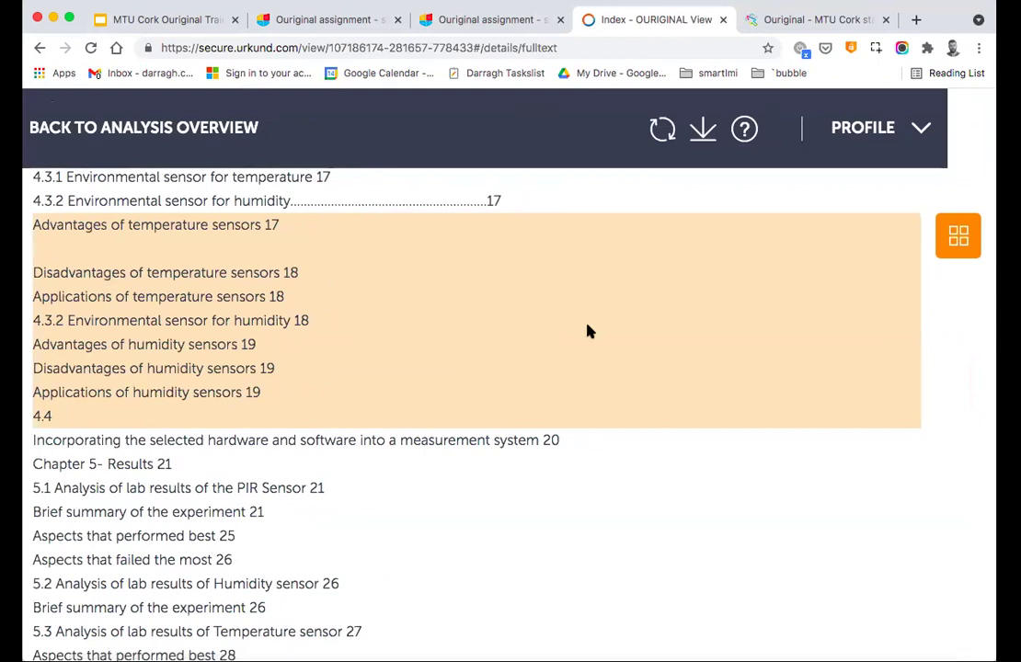
# Open the match comparison for the highlighted temperature and humidity sensors passage in the full text, and close it.
pyautogui.click(959, 237)
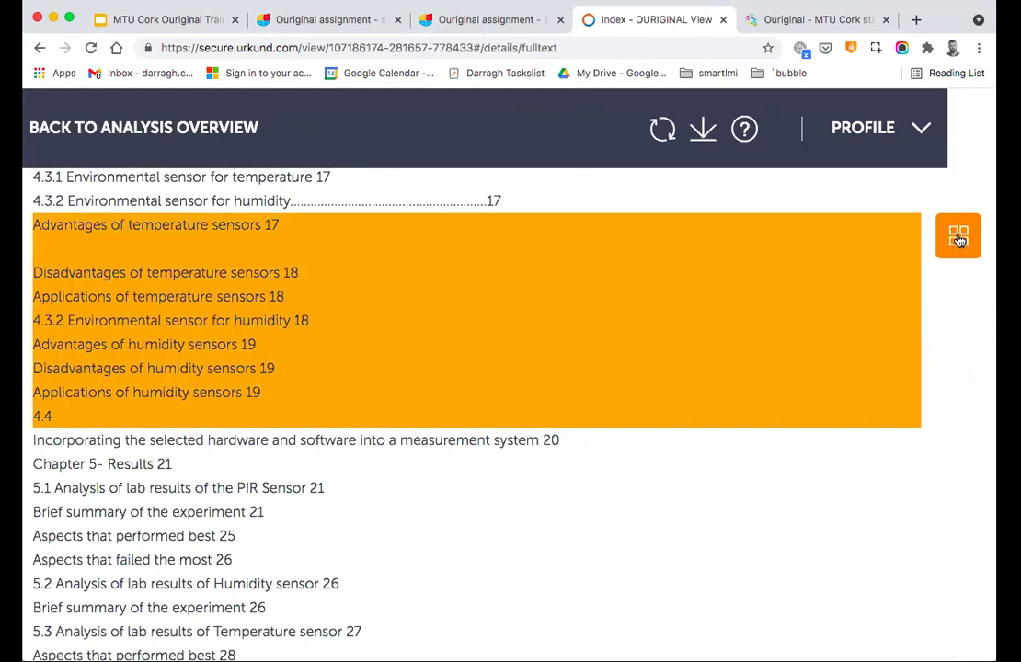
pyautogui.click(959, 238)
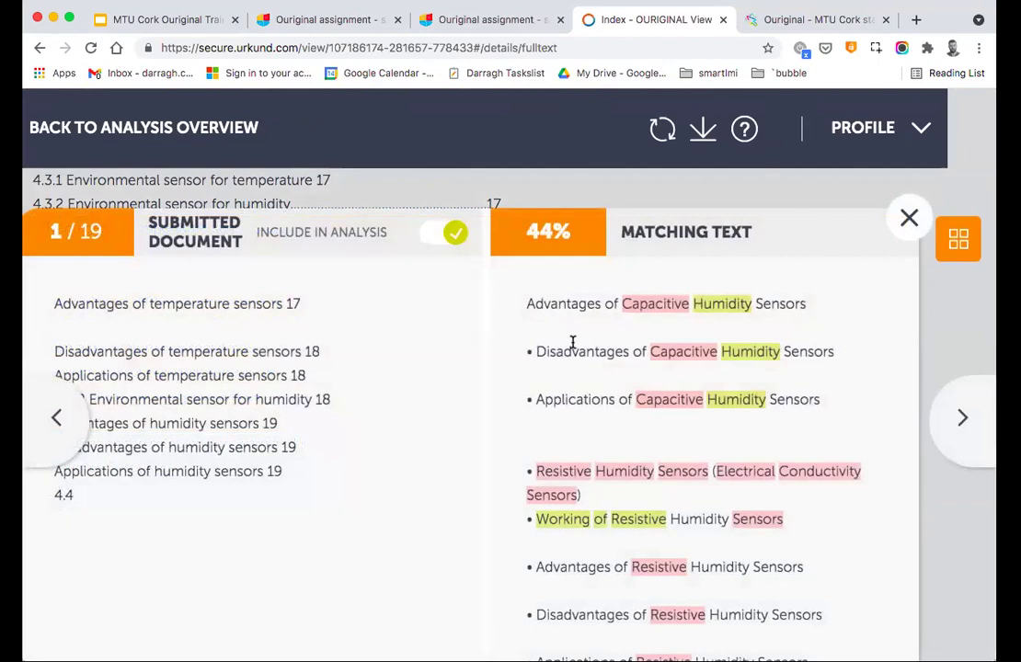
pyautogui.click(909, 219)
# Return to the analysis overview and review its page thumbnails, findings, similarity comparison and submission details.
pyautogui.scroll(5, 242, 299)
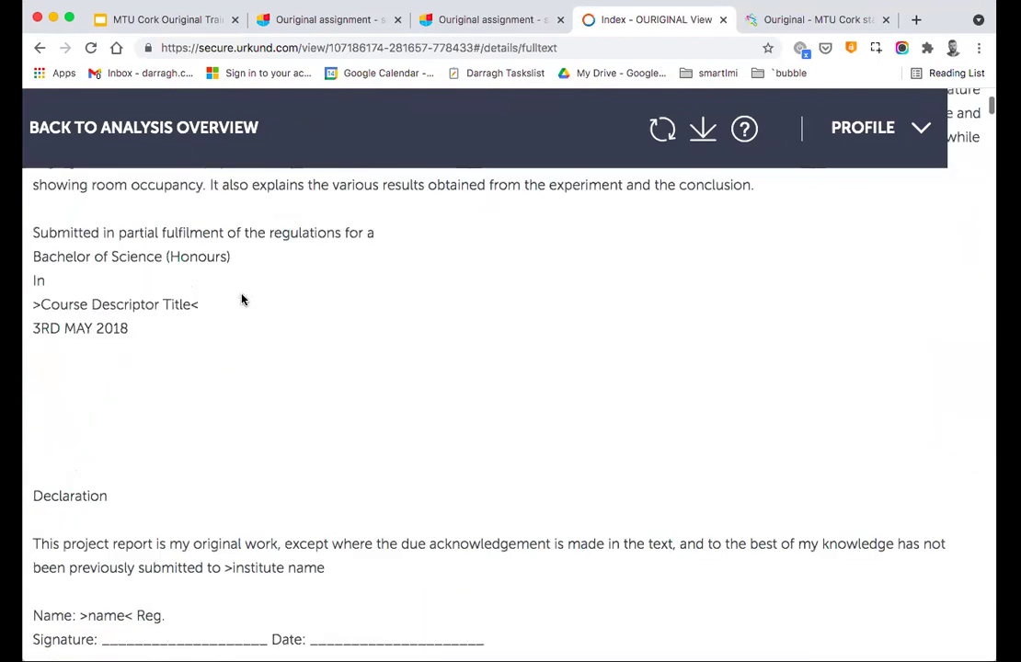
pyautogui.scroll(5, 184, 220)
pyautogui.click(126, 131)
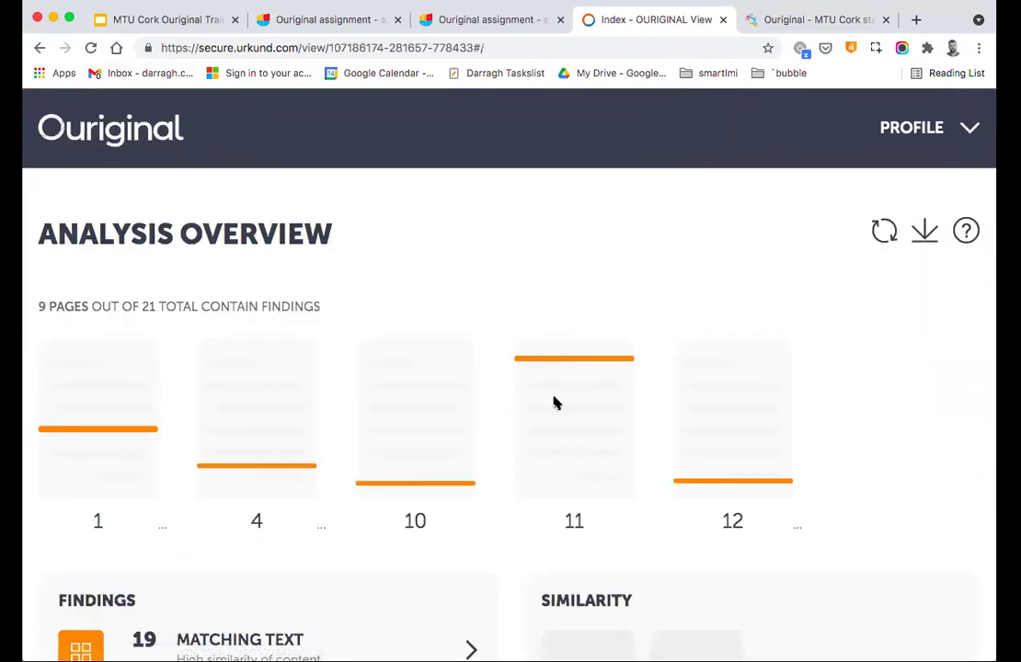
pyautogui.scroll(-4, 554, 402)
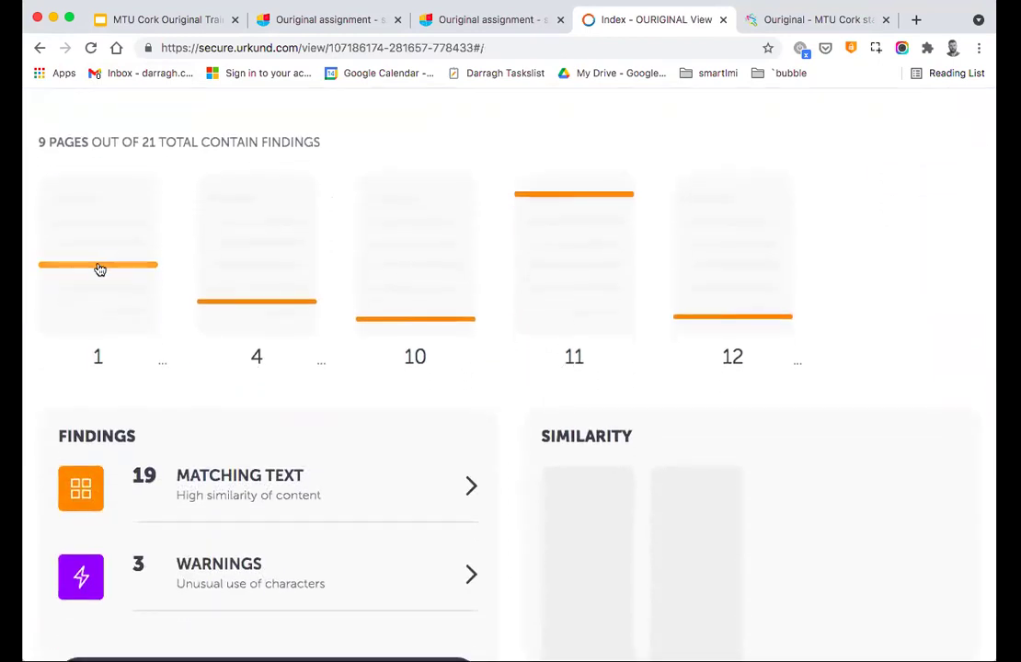
pyautogui.scroll(-5, 200, 292)
pyautogui.scroll(-5, 194, 288)
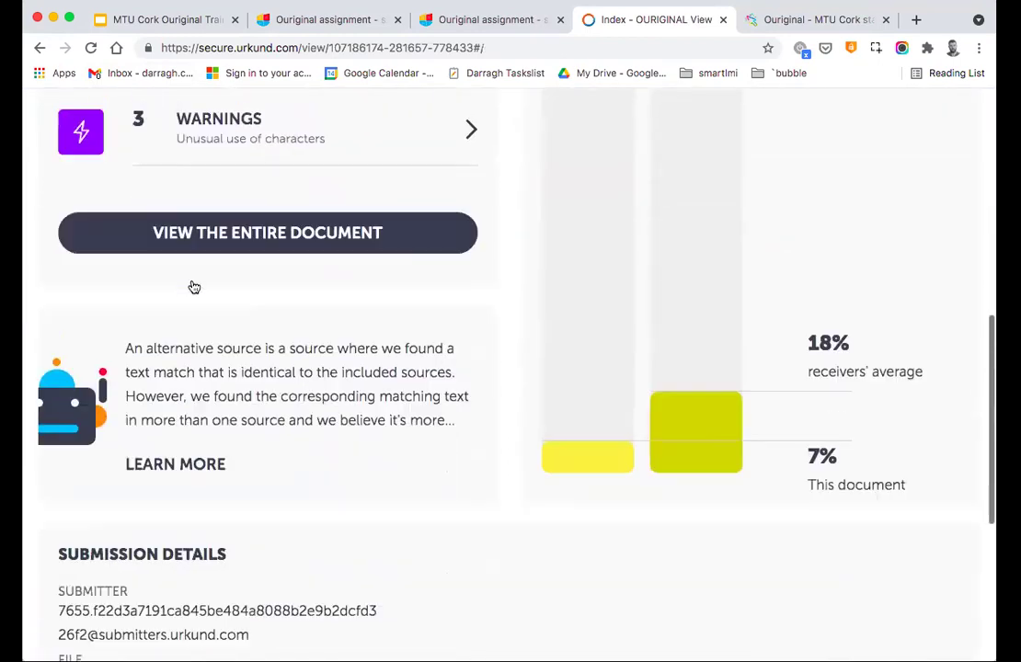
pyautogui.scroll(-4, 195, 288)
pyautogui.scroll(10, 194, 288)
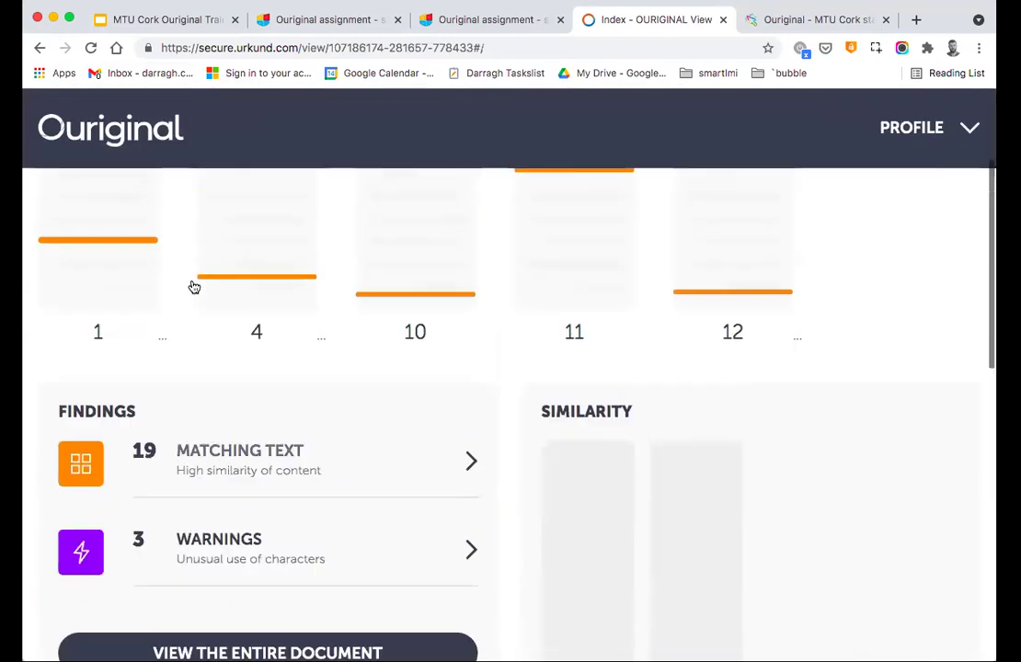
pyautogui.scroll(3, 194, 288)
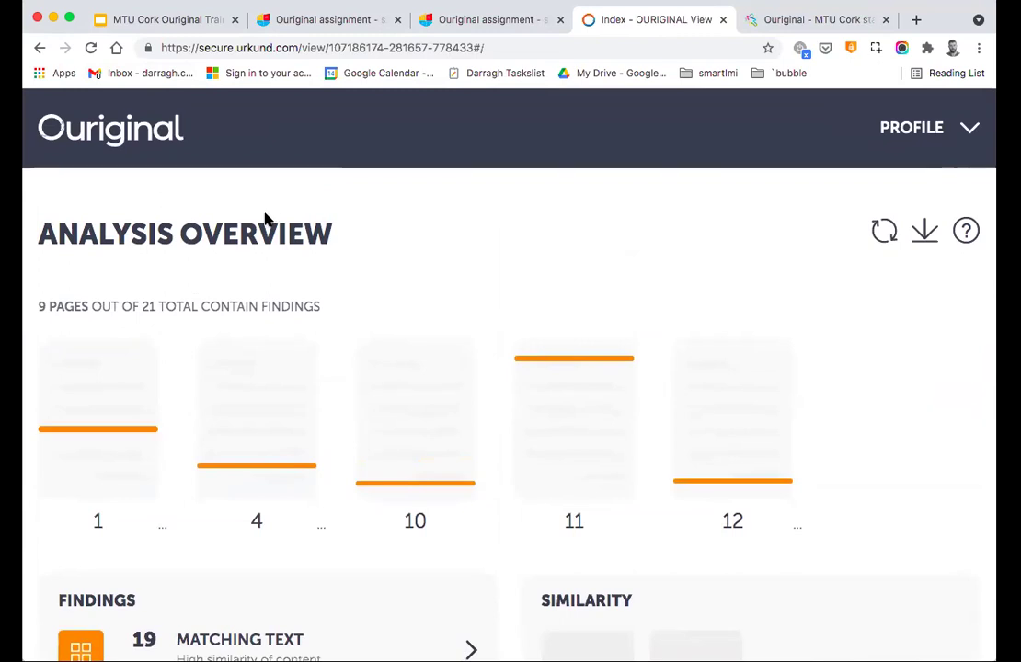
# Open the matching text findings, compare the first match with its source, and select the submitted passage on temperature and humidity sensors.
pyautogui.scroll(-5, 265, 221)
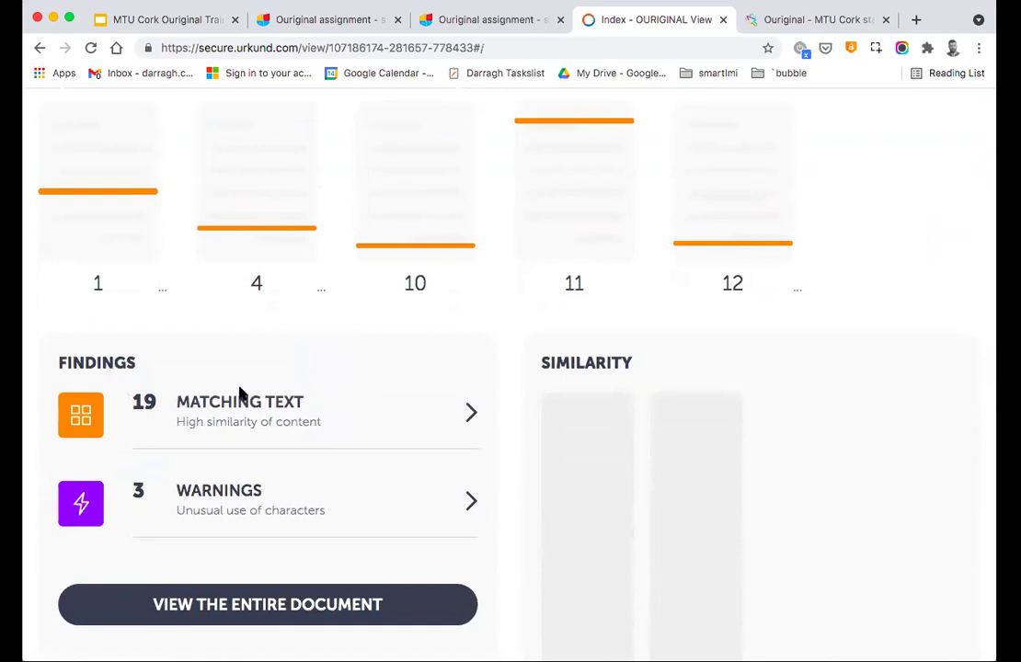
pyautogui.click(248, 411)
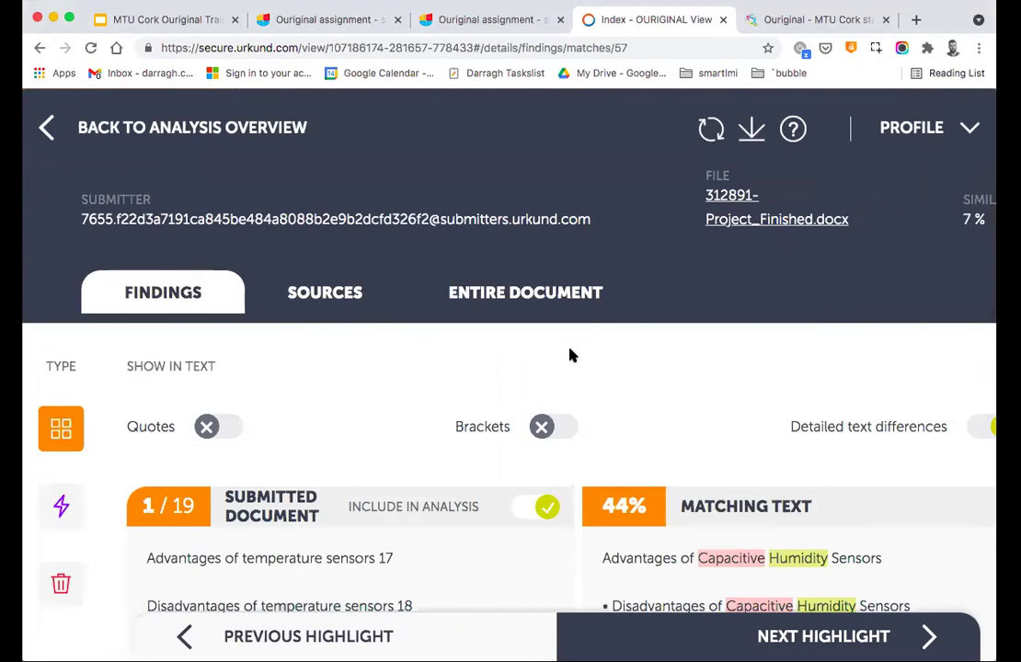
pyautogui.scroll(-5, 570, 354)
pyautogui.scroll(-3, 468, 345)
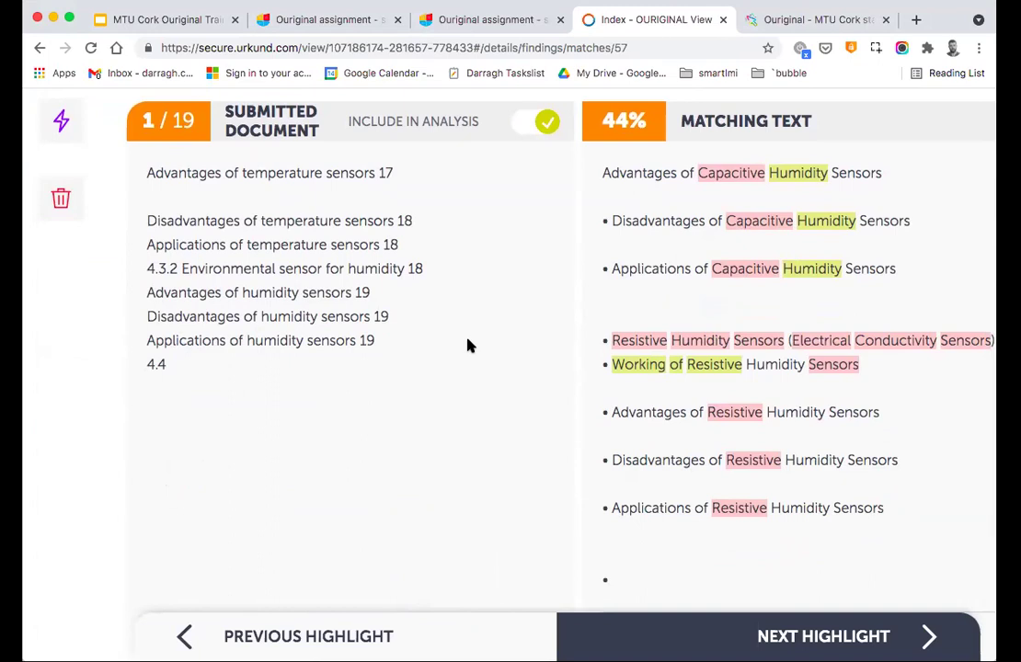
pyautogui.scroll(-5, 468, 345)
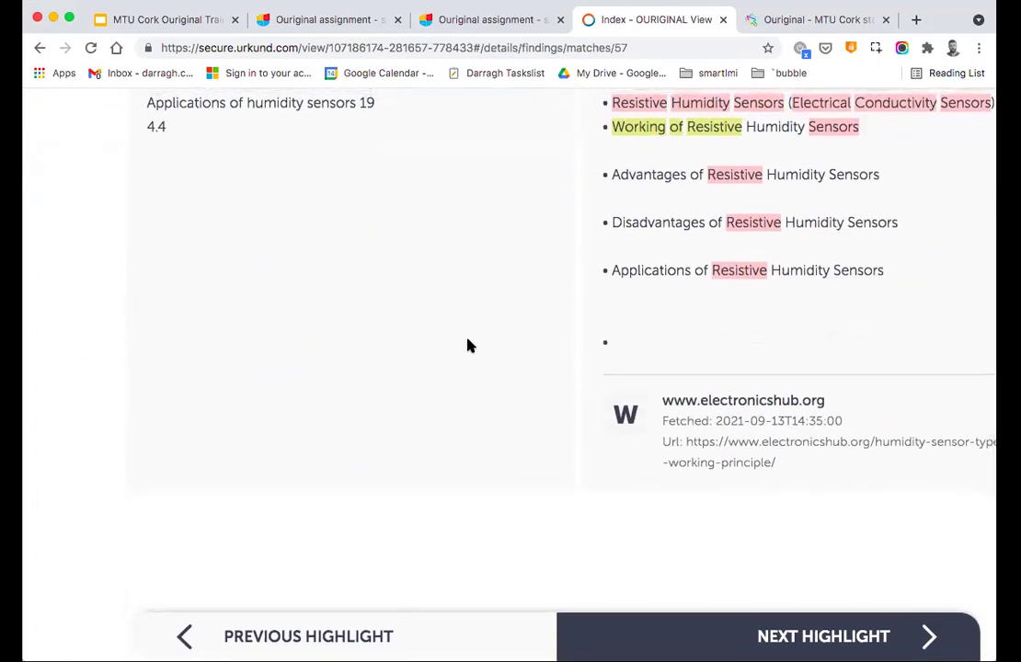
pyautogui.scroll(10, 467, 345)
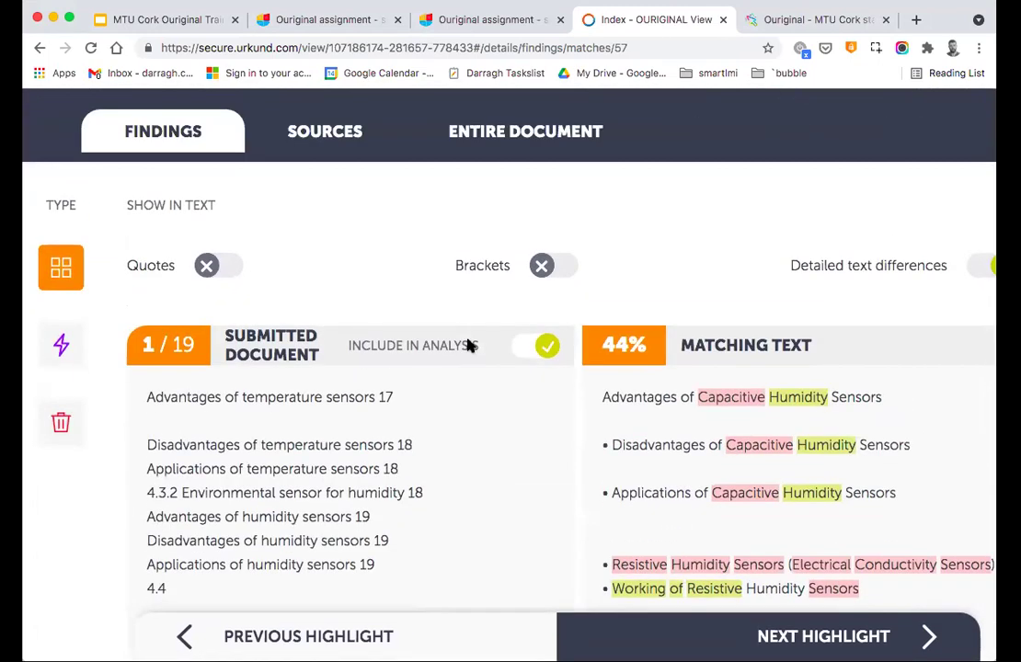
pyautogui.moveTo(138, 387); pyautogui.dragTo(334, 503)
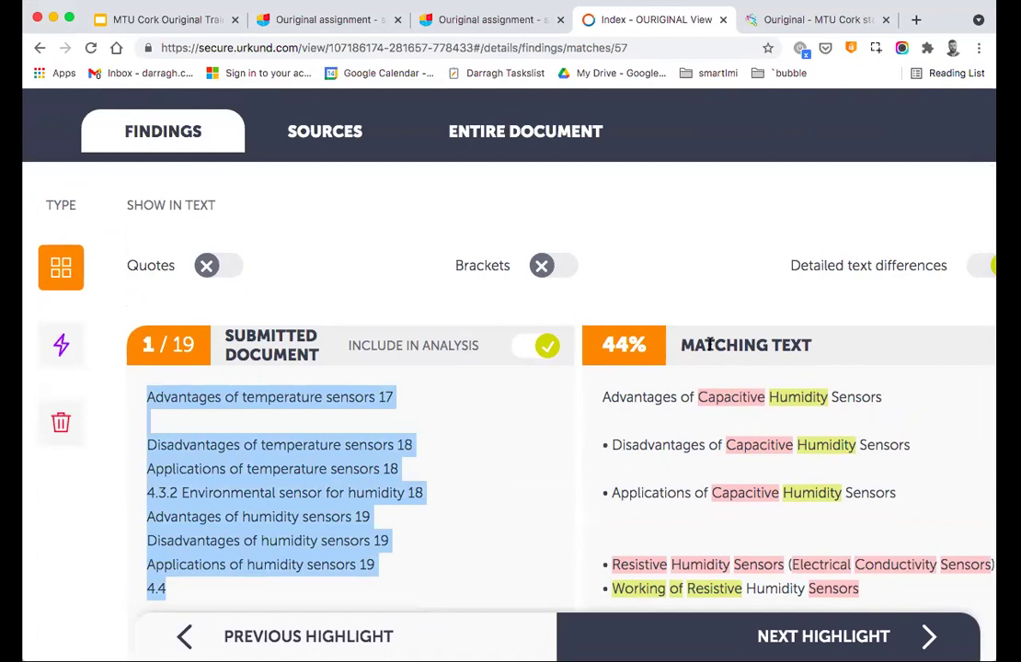
pyautogui.scroll(-5, 740, 541)
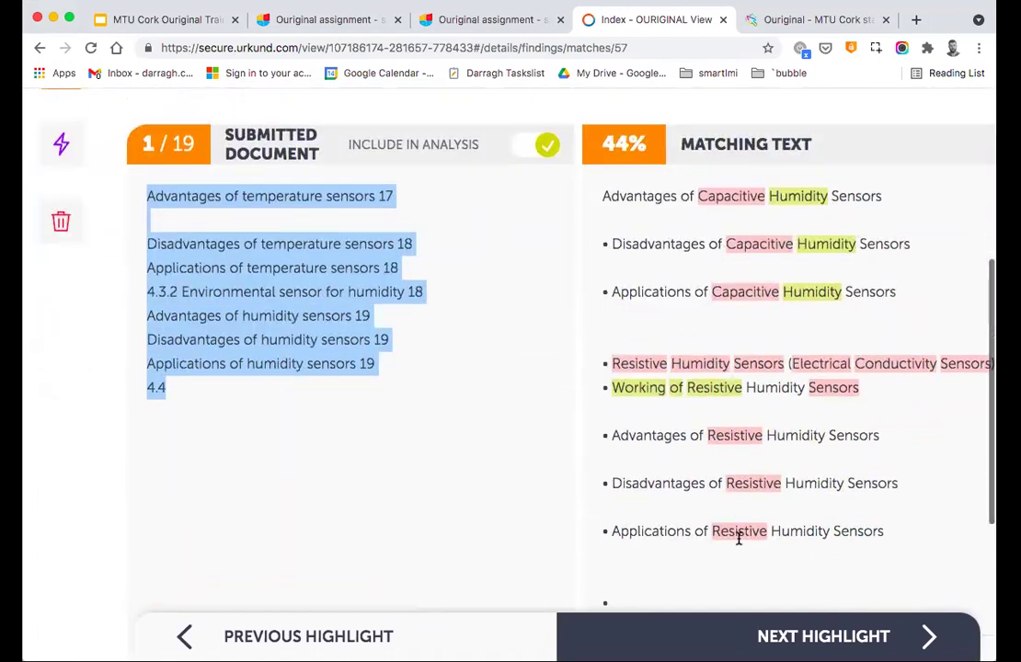
# Step through the highlights to the third match, comparing each with its source, and go back to the first match.
pyautogui.click(825, 637)
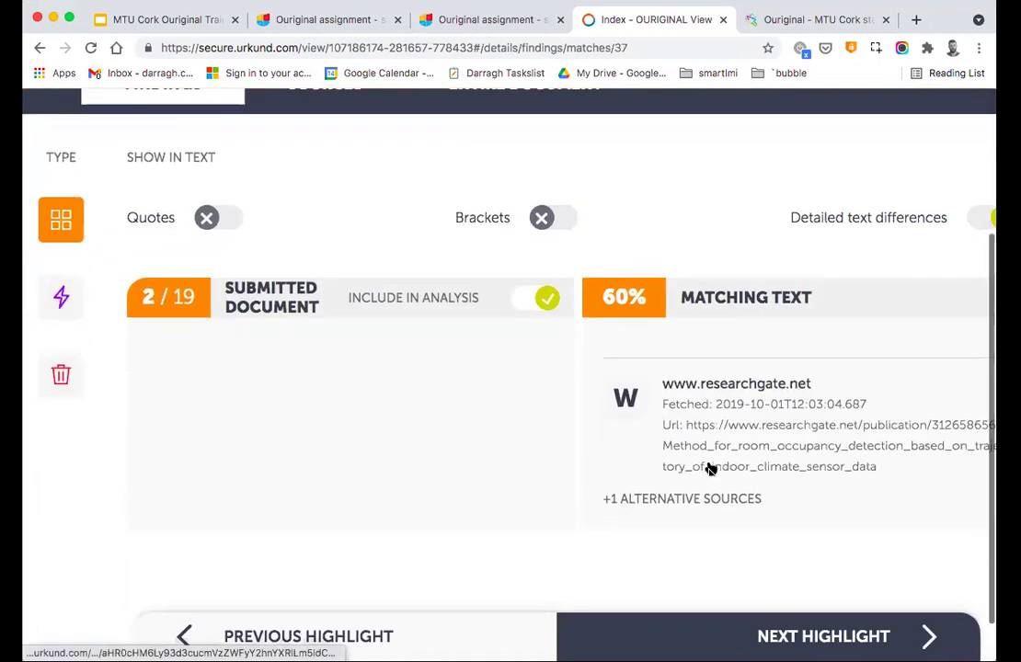
pyautogui.scroll(-2, 709, 464)
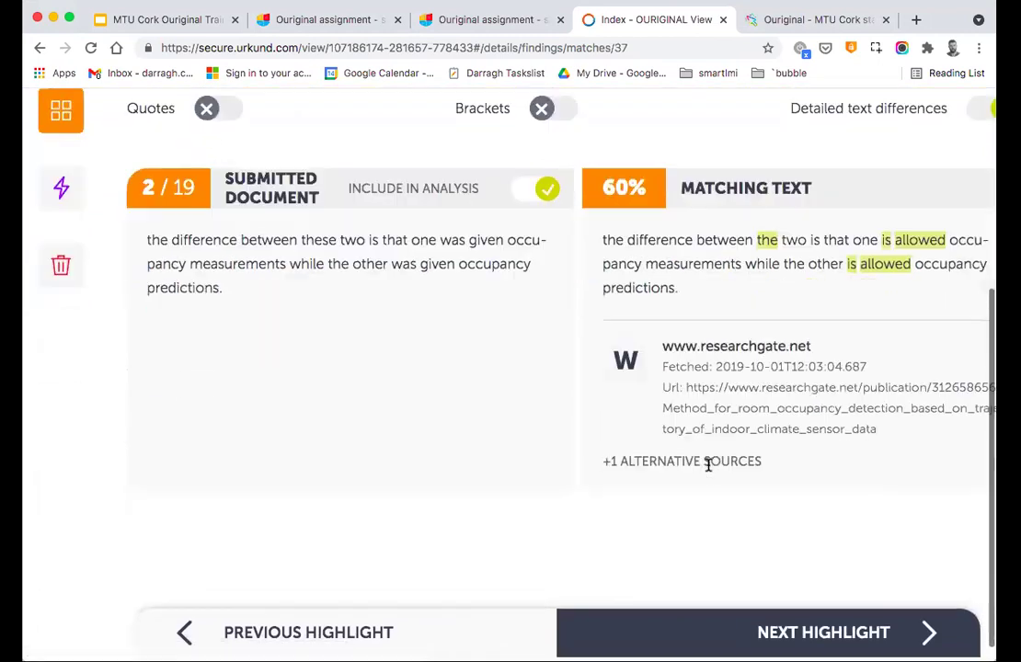
pyautogui.click(824, 637)
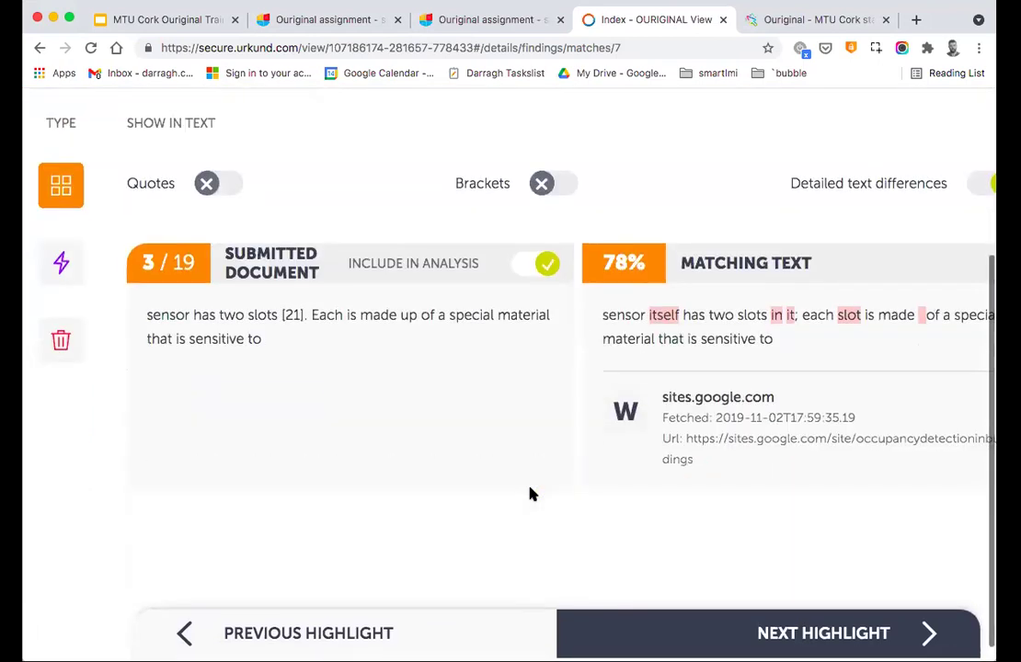
pyautogui.click(317, 631)
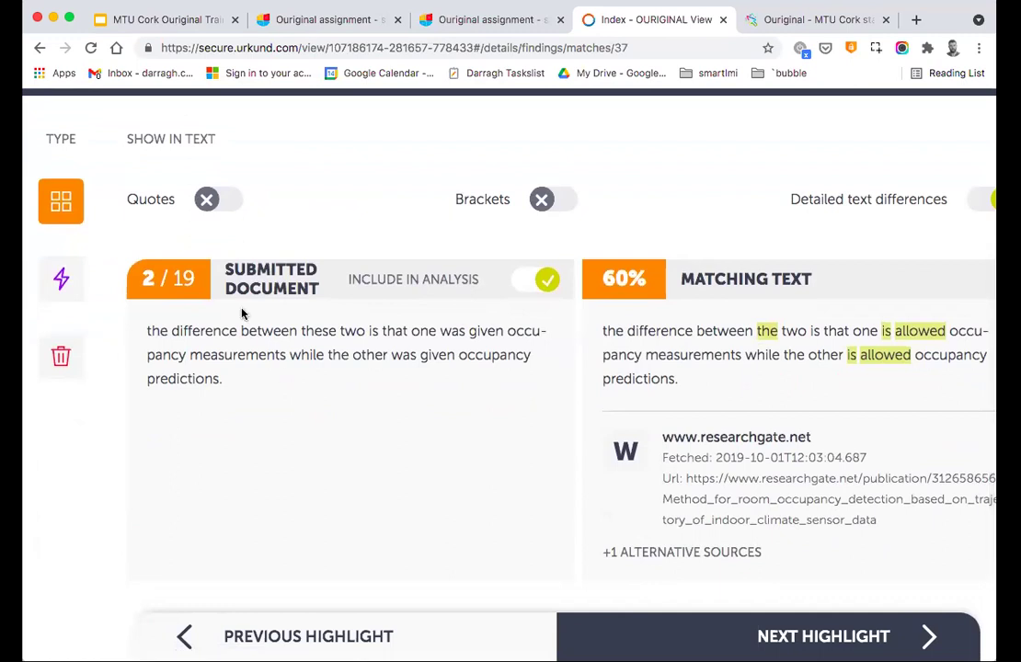
pyautogui.scroll(-1, 230, 552)
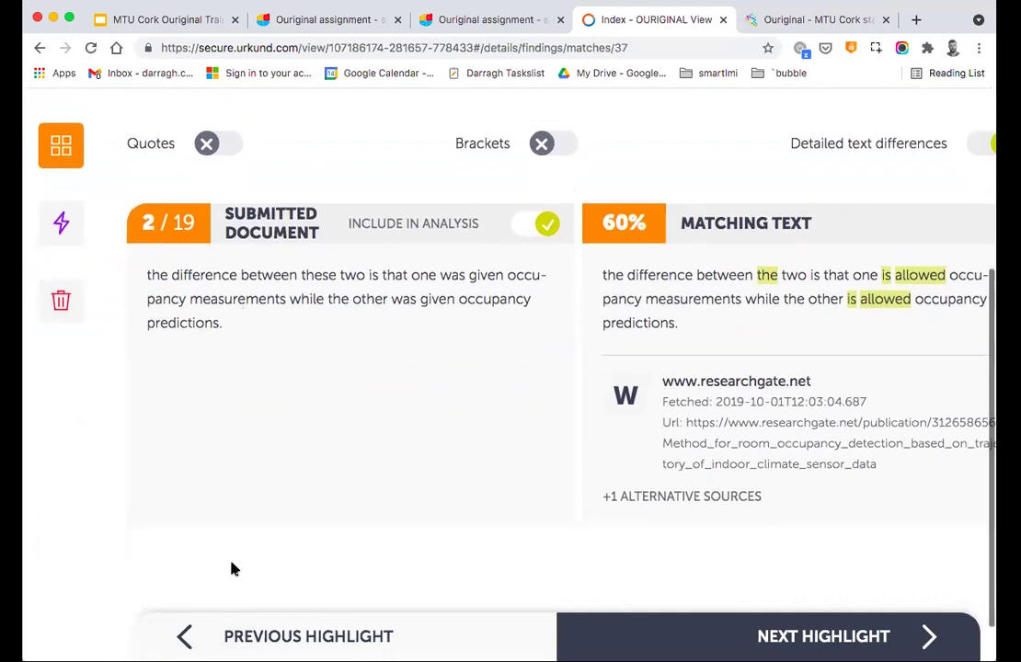
pyautogui.click(232, 629)
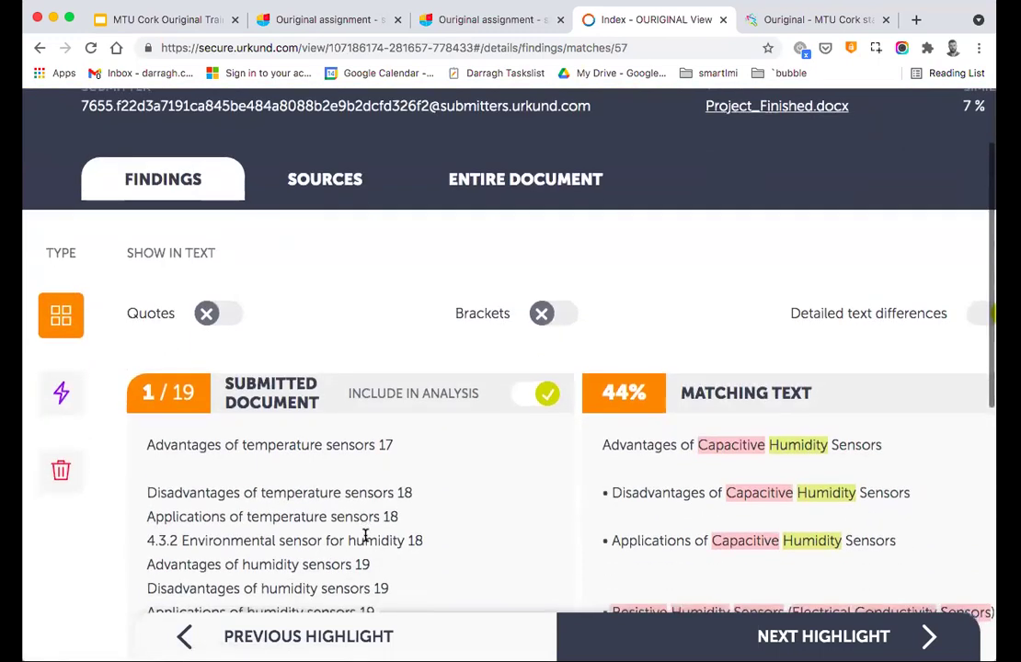
# View the entire document again and find the highlighted sensors passage in its table of contents.
pyautogui.click(488, 186)
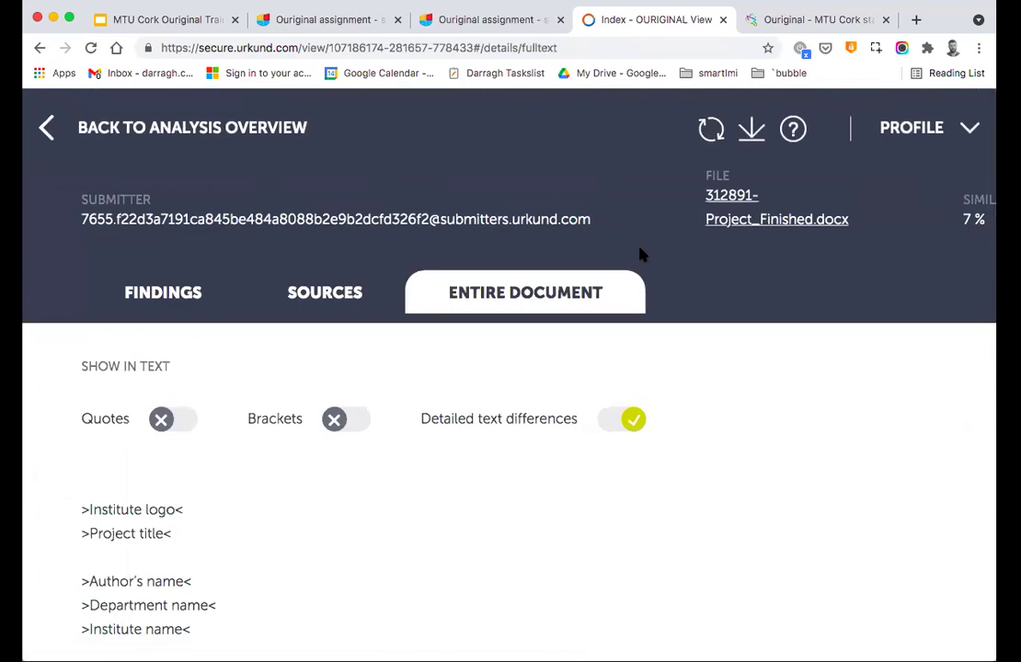
pyautogui.scroll(-3, 643, 254)
pyautogui.hscroll(1, 709, 282)
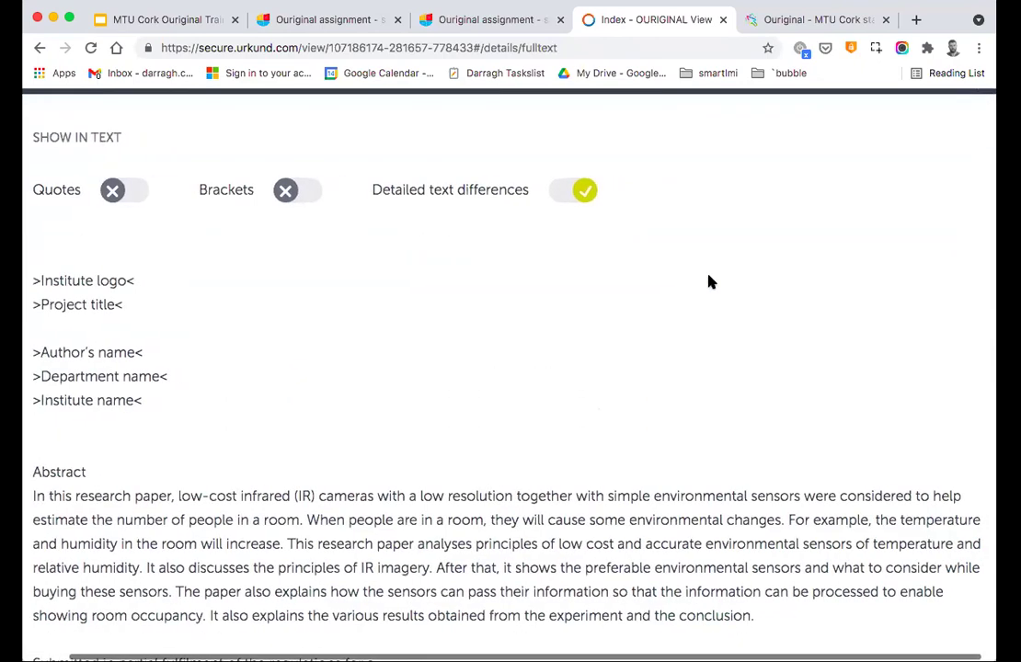
pyautogui.scroll(-4, 709, 283)
pyautogui.scroll(-15, 709, 283)
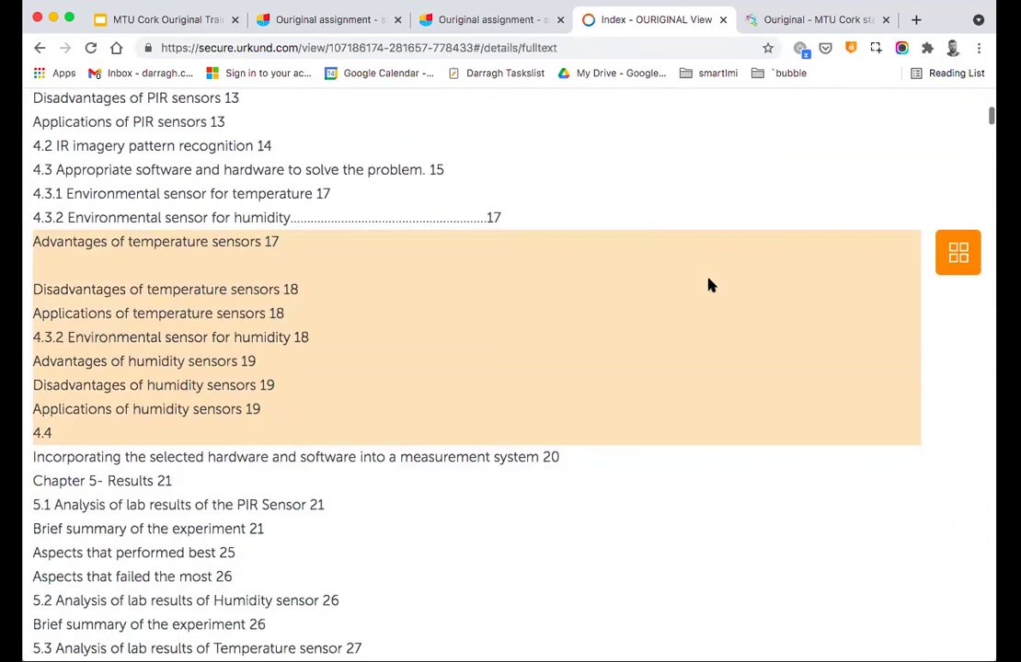
pyautogui.scroll(-1, 432, 157)
pyautogui.scroll(1, 433, 155)
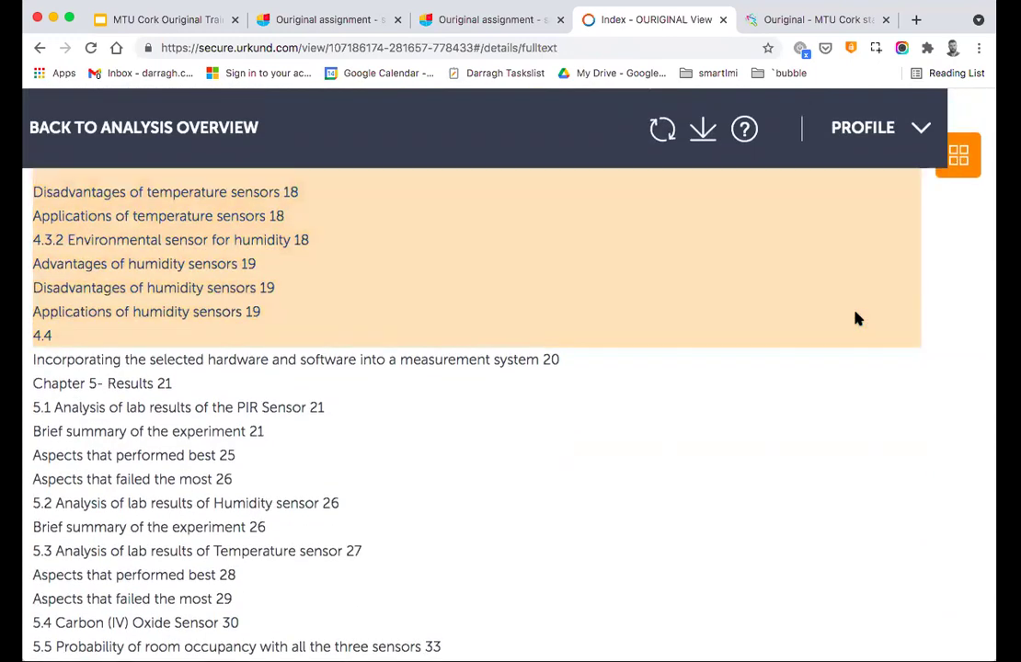
# Read further through the full text to the highlighted sentence about occupancy measurements and occupancy predictions.
pyautogui.scroll(-10, 856, 320)
pyautogui.scroll(-15, 855, 319)
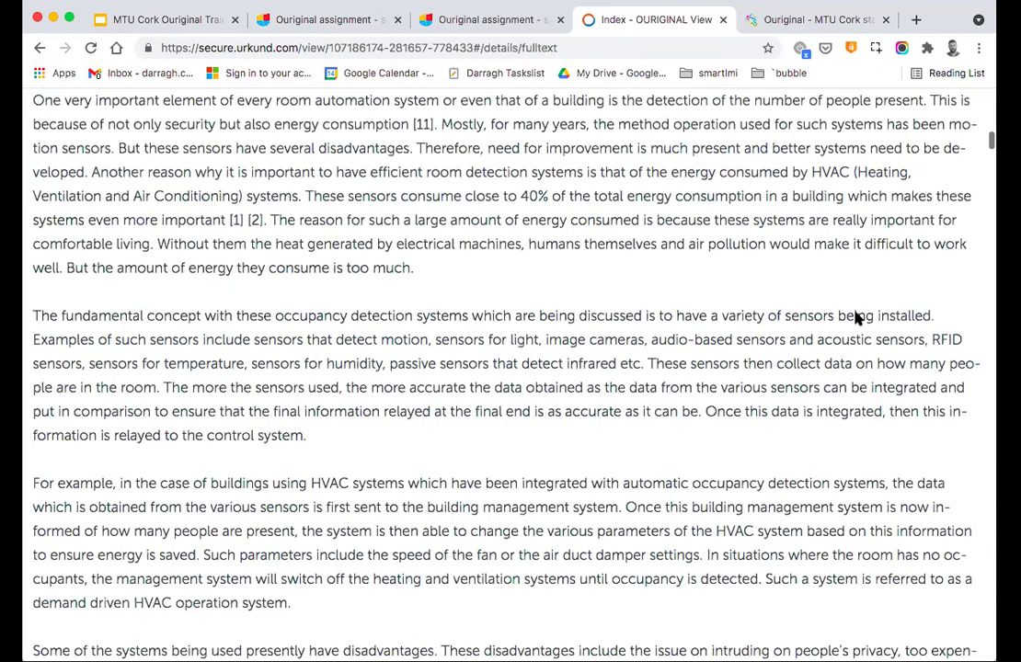
pyautogui.scroll(8, 856, 315)
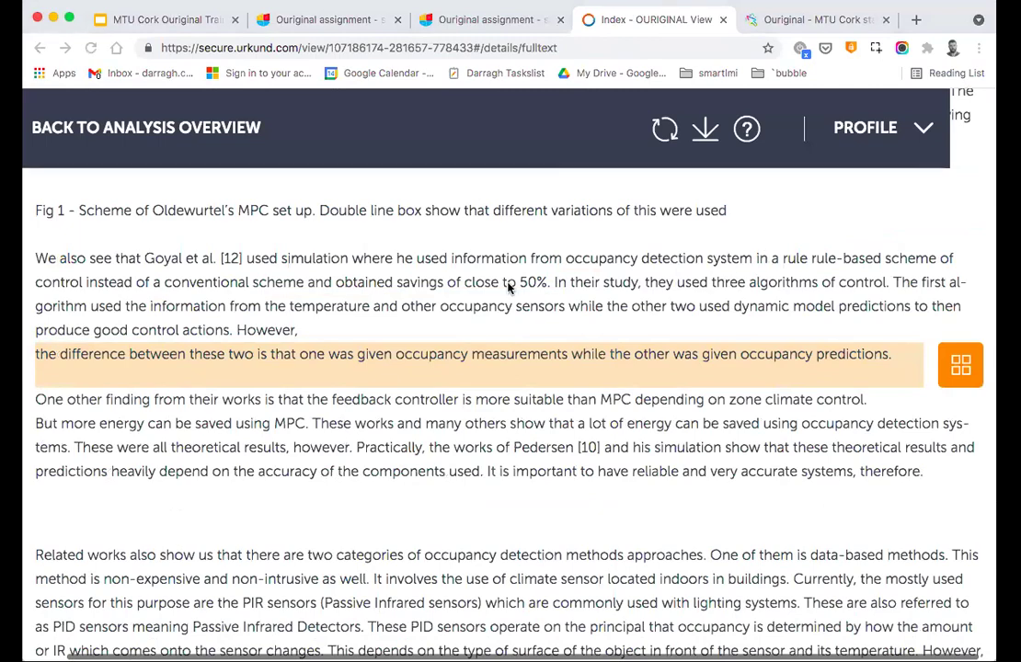
# Return to the findings view and examine the first match's side-by-side comparison, its display options and the include-in-analysis setting.
pyautogui.scroll(10, 644, 281)
pyautogui.scroll(20, 508, 288)
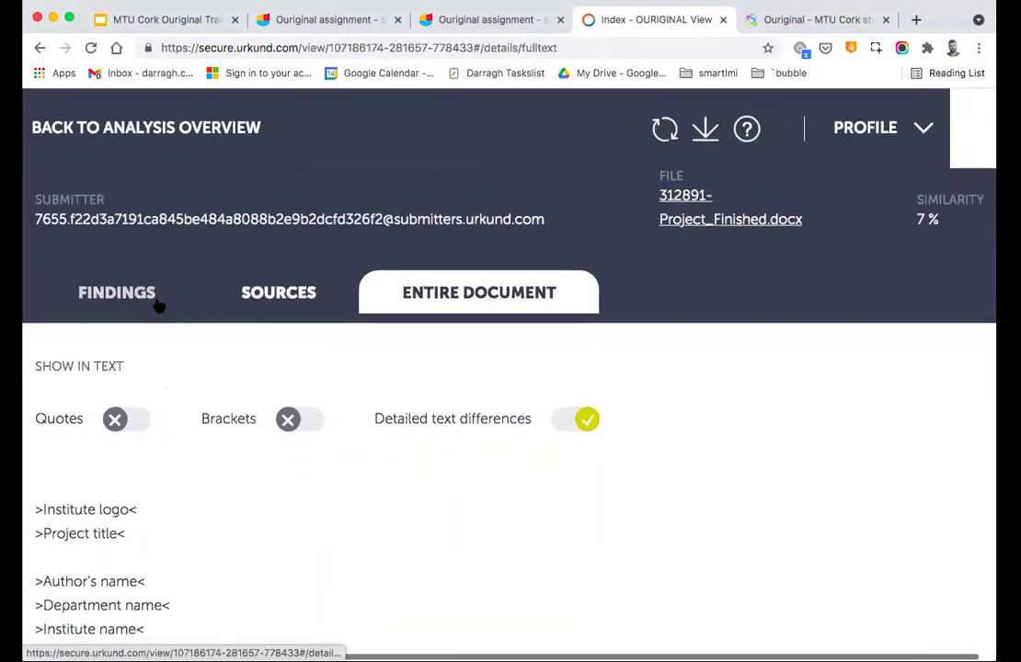
pyautogui.click(157, 302)
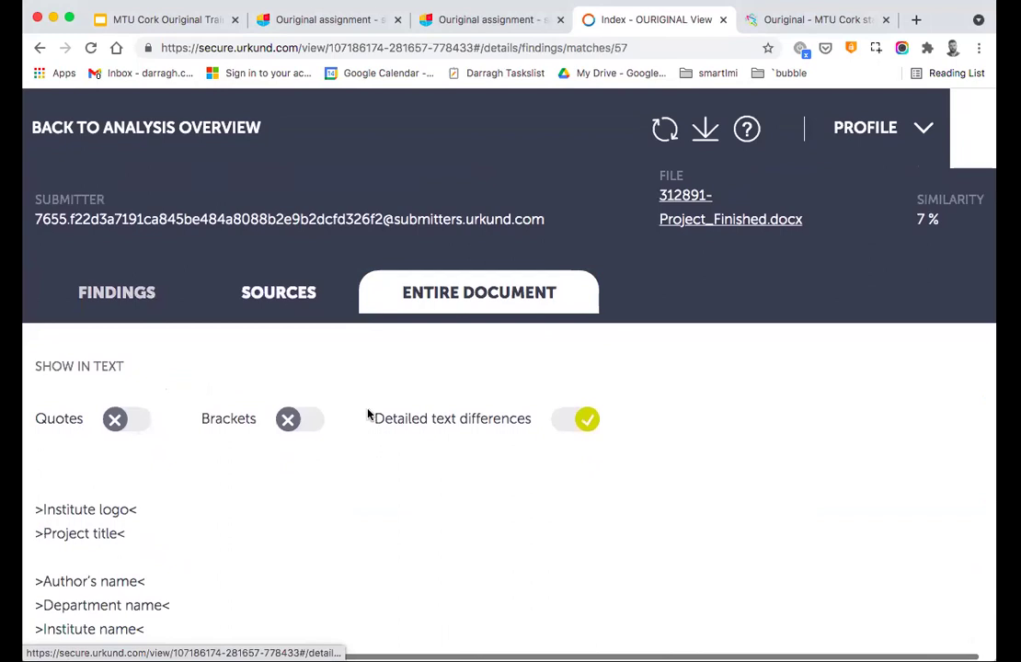
pyautogui.scroll(-4, 367, 415)
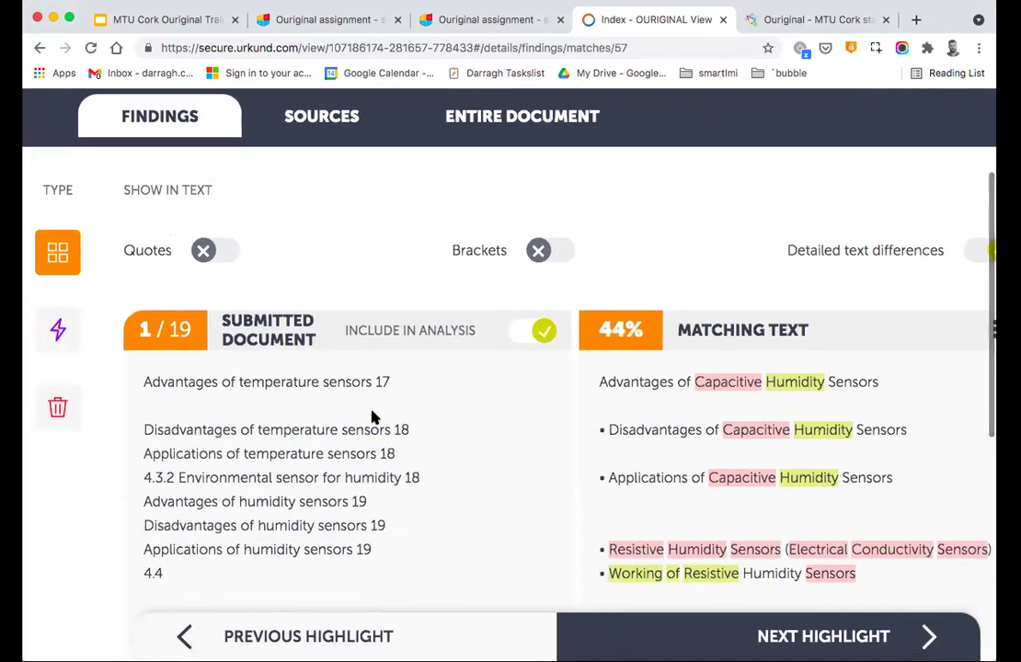
pyautogui.hscroll(3, 414, 416)
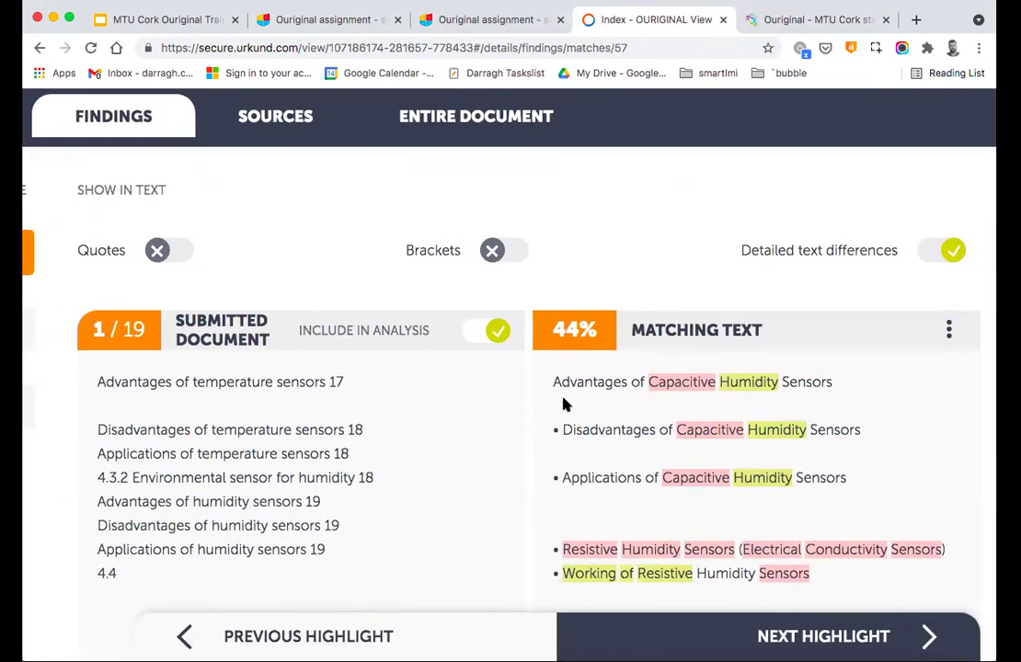
pyautogui.scroll(-1, 565, 404)
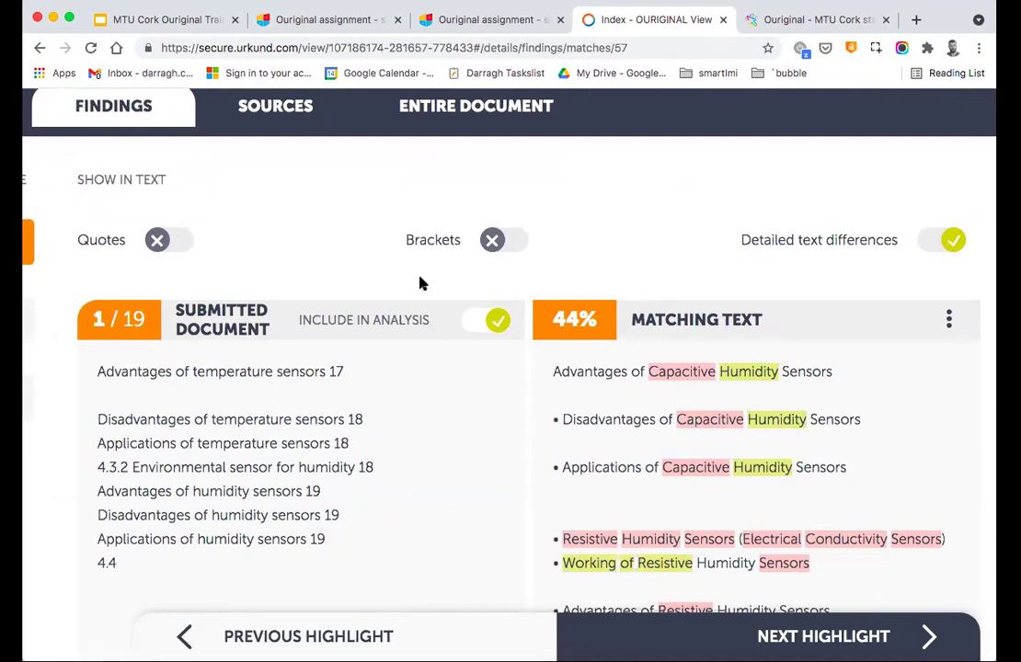
pyautogui.scroll(-3, 420, 284)
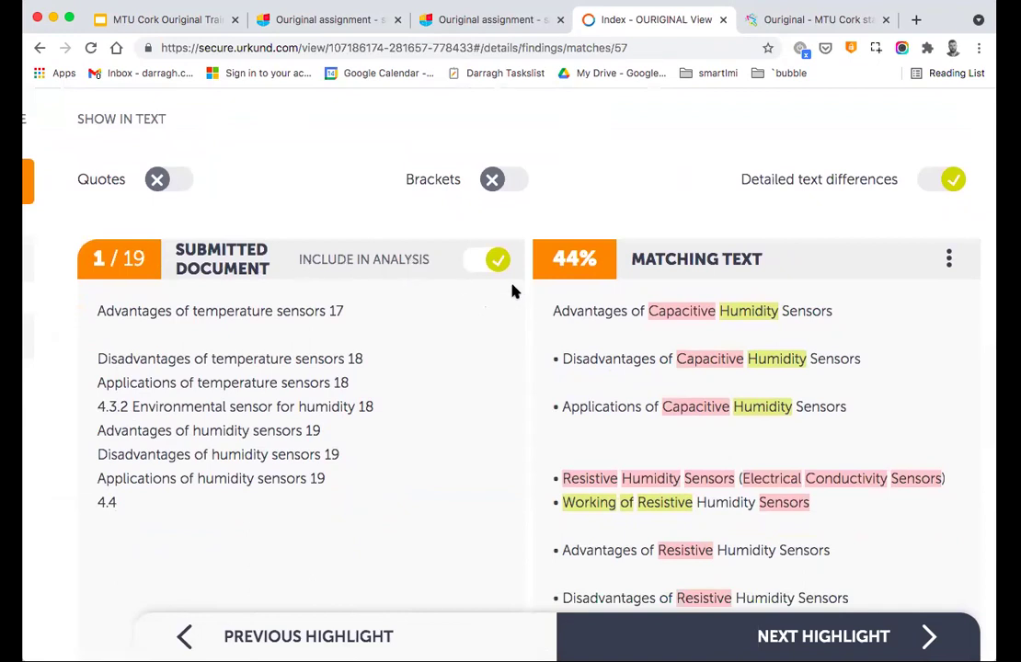
pyautogui.scroll(1, 512, 288)
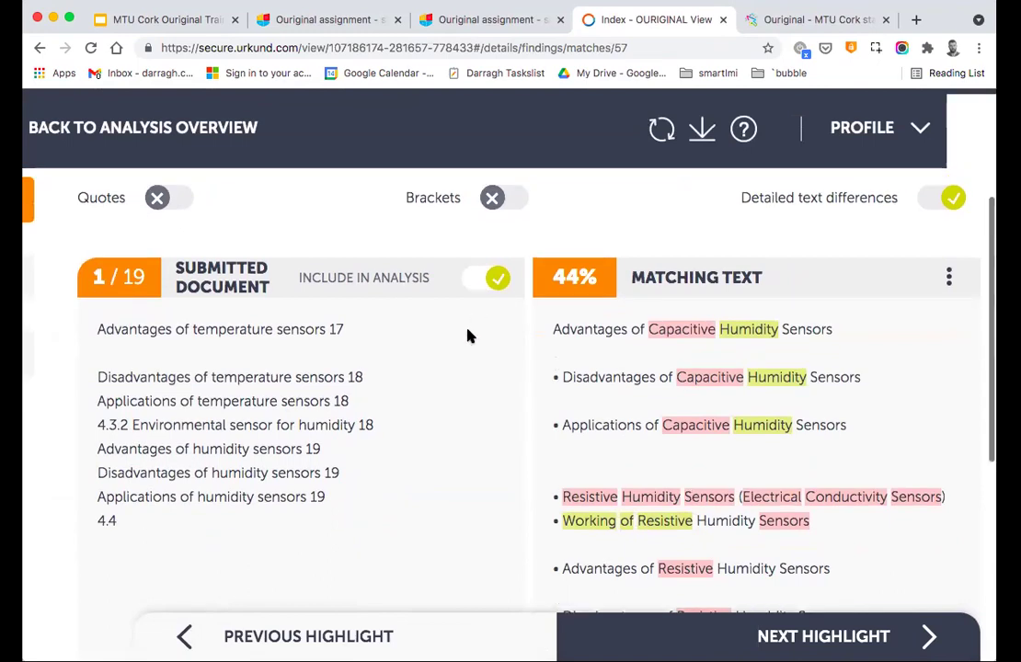
pyautogui.scroll(5, 469, 337)
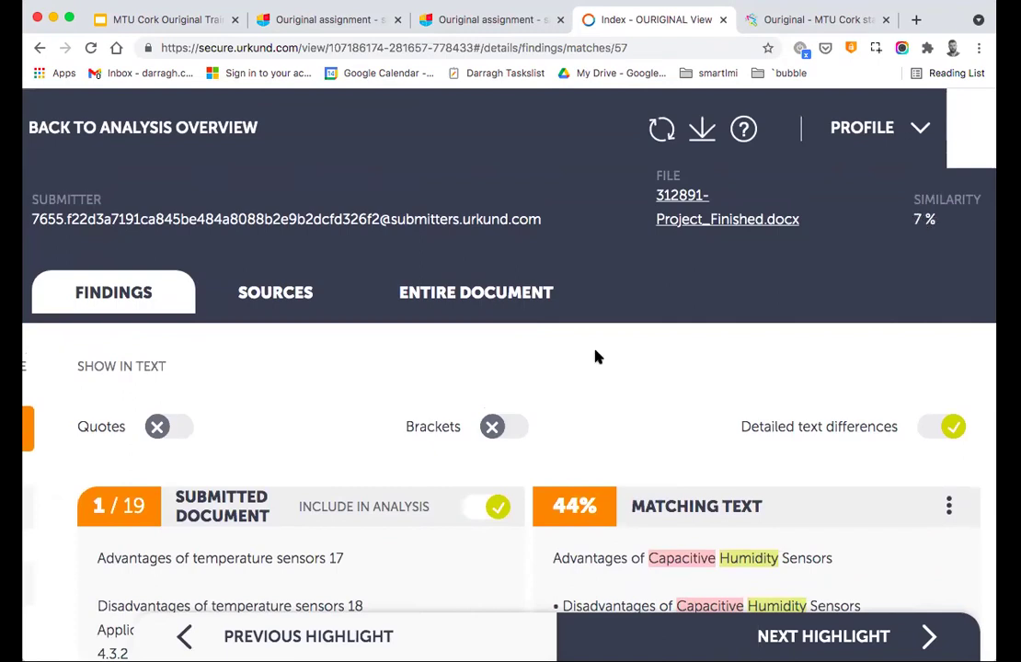
# Compare the first match's submitted text with its matching source text and check the document's overall similarity figure.
pyautogui.scroll(-3, 595, 358)
pyautogui.scroll(-4, 595, 358)
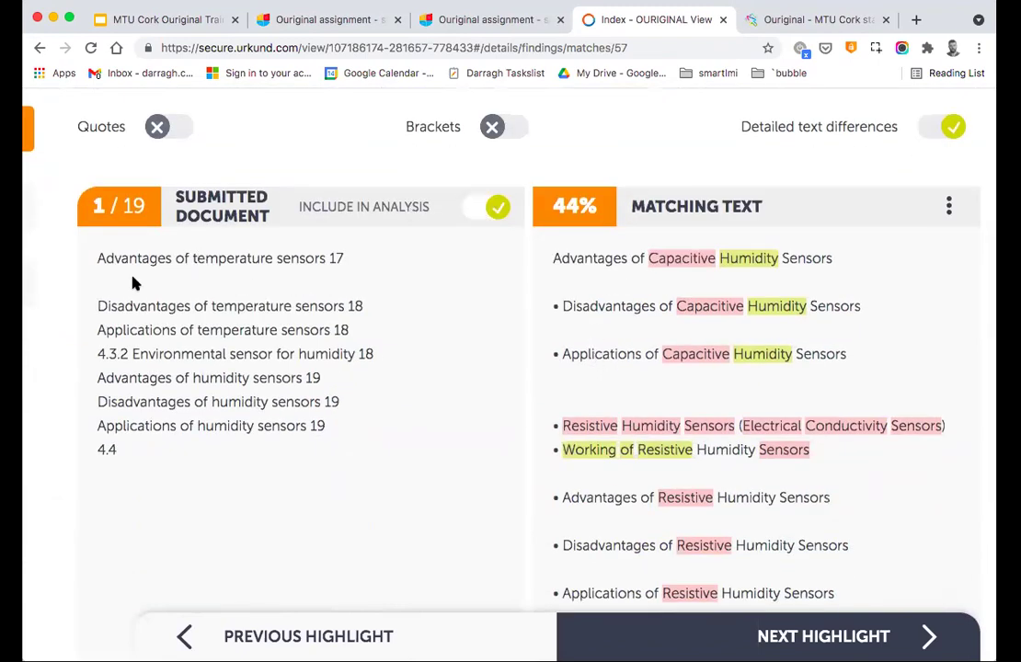
pyautogui.moveTo(133, 282); pyautogui.dragTo(225, 451)
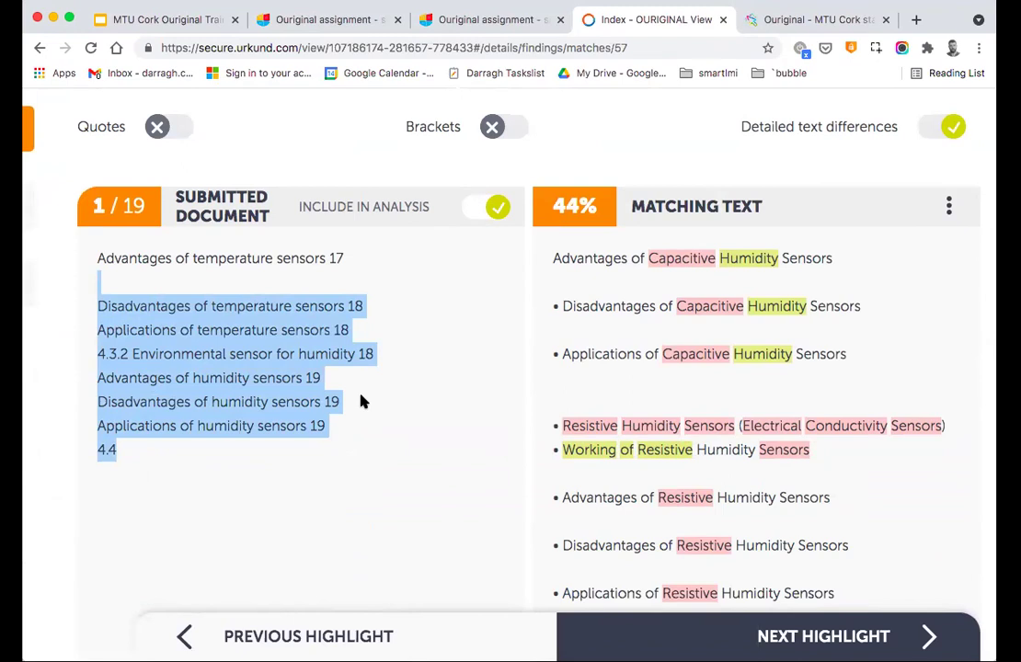
pyautogui.scroll(5, 359, 407)
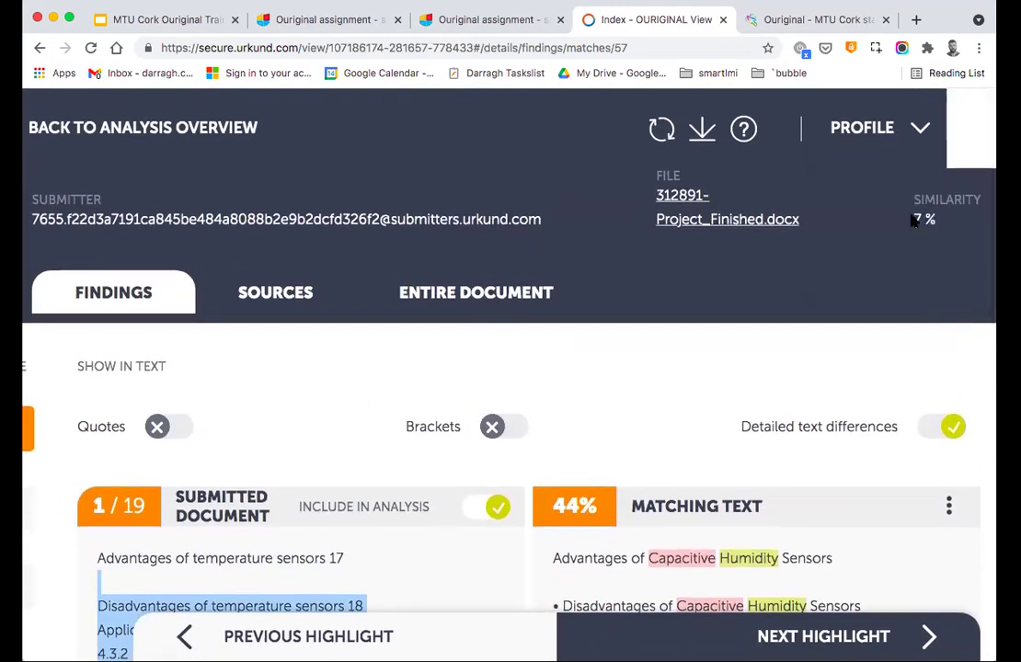
pyautogui.moveTo(793, 189); pyautogui.dragTo(813, 190)
pyautogui.click(874, 233)
pyautogui.scroll(-1, 874, 233)
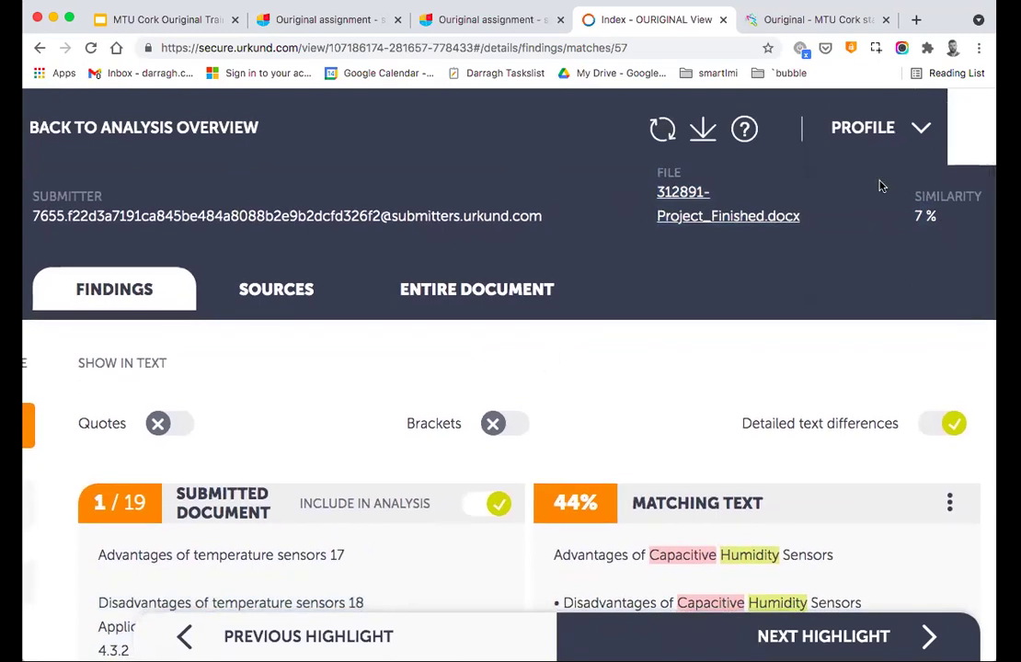
pyautogui.moveTo(915, 217); pyautogui.dragTo(938, 217)
pyautogui.scroll(-5, 773, 336)
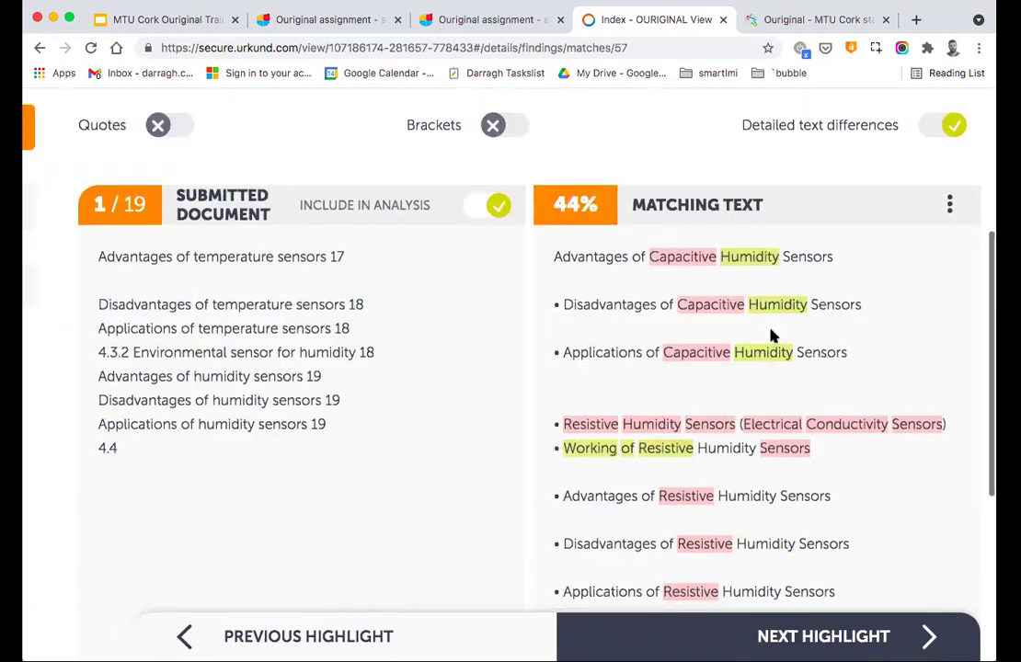
pyautogui.scroll(2, 771, 333)
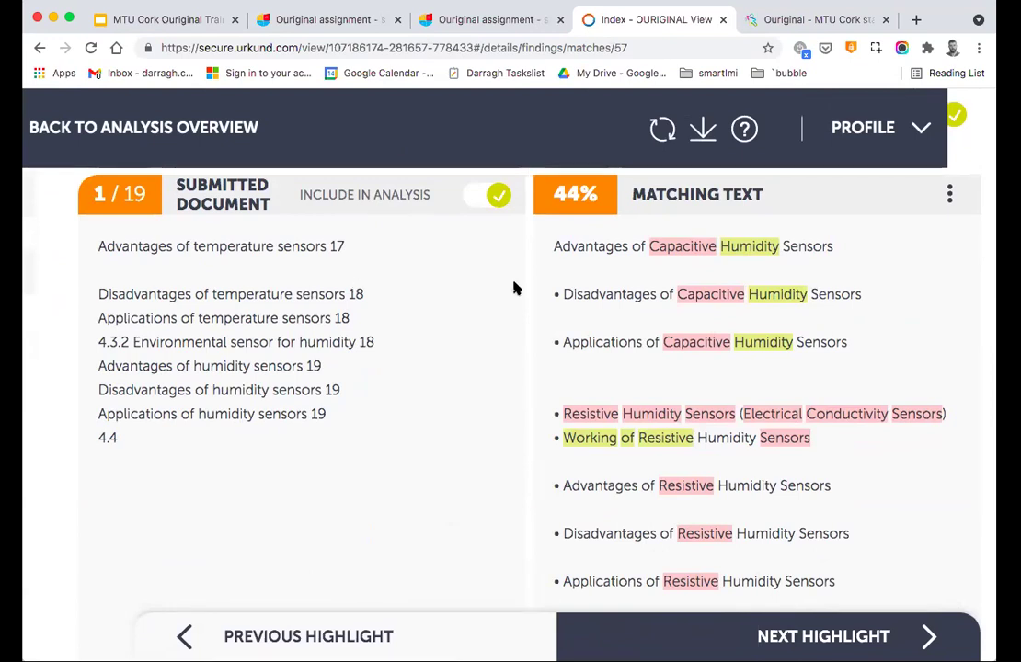
# Exclude the first match, the temperature and humidity sensors contents listing, from the analysis and go to the next highlight.
pyautogui.click(477, 200)
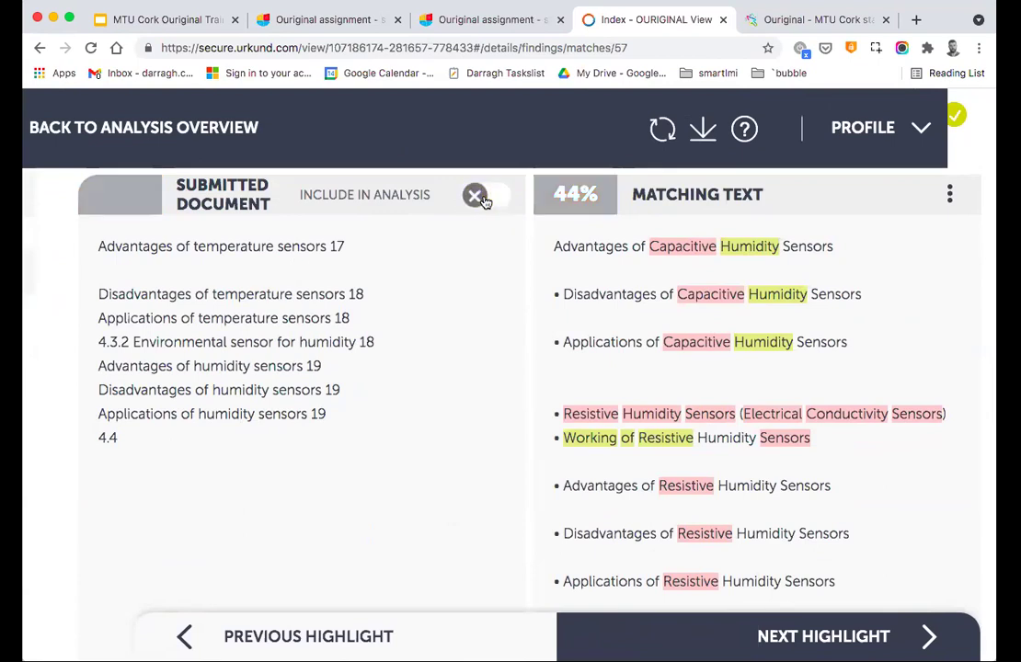
pyautogui.scroll(3, 491, 370)
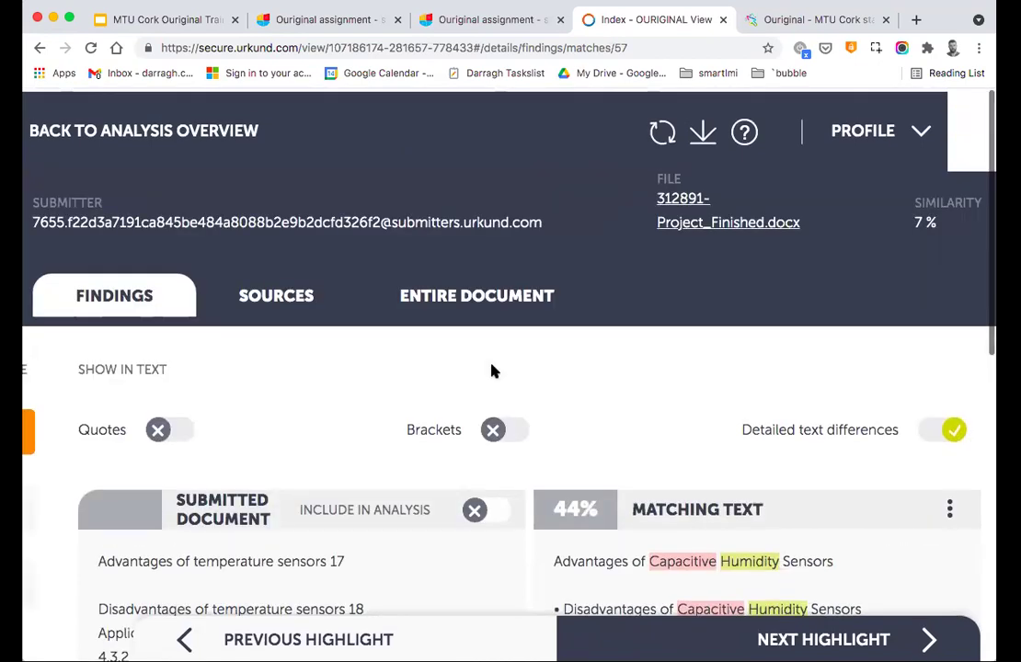
pyautogui.scroll(-2, 490, 370)
pyautogui.scroll(-5, 493, 369)
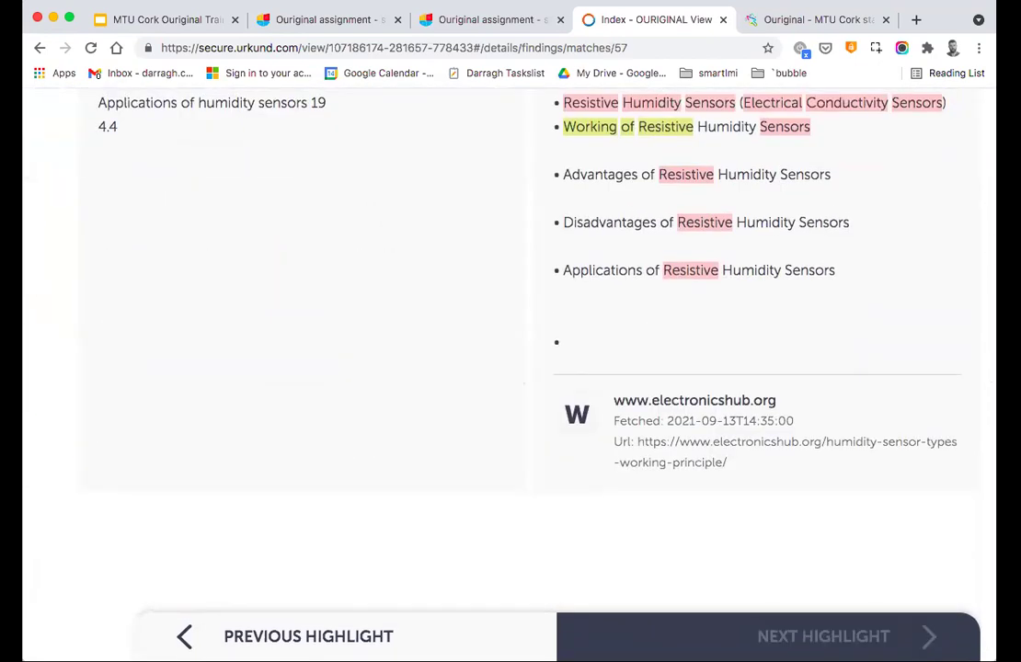
pyautogui.scroll(-3, 529, 358)
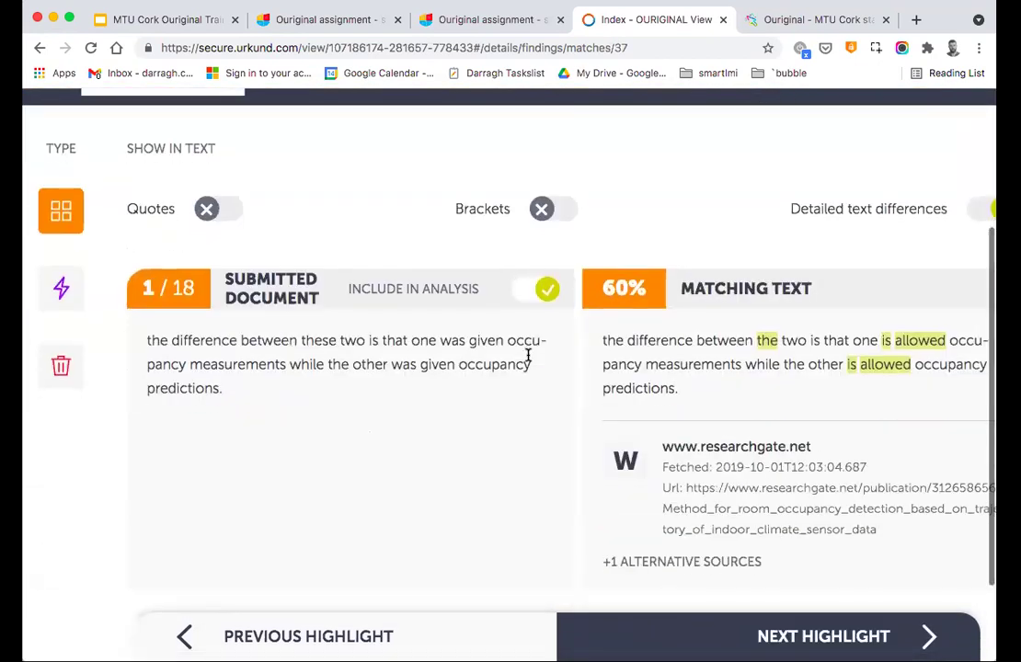
# Exclude the next four matches from the analysis, from the occupancy predictions sentence through the reference junction passage, and check the similarity figure.
pyautogui.click(545, 293)
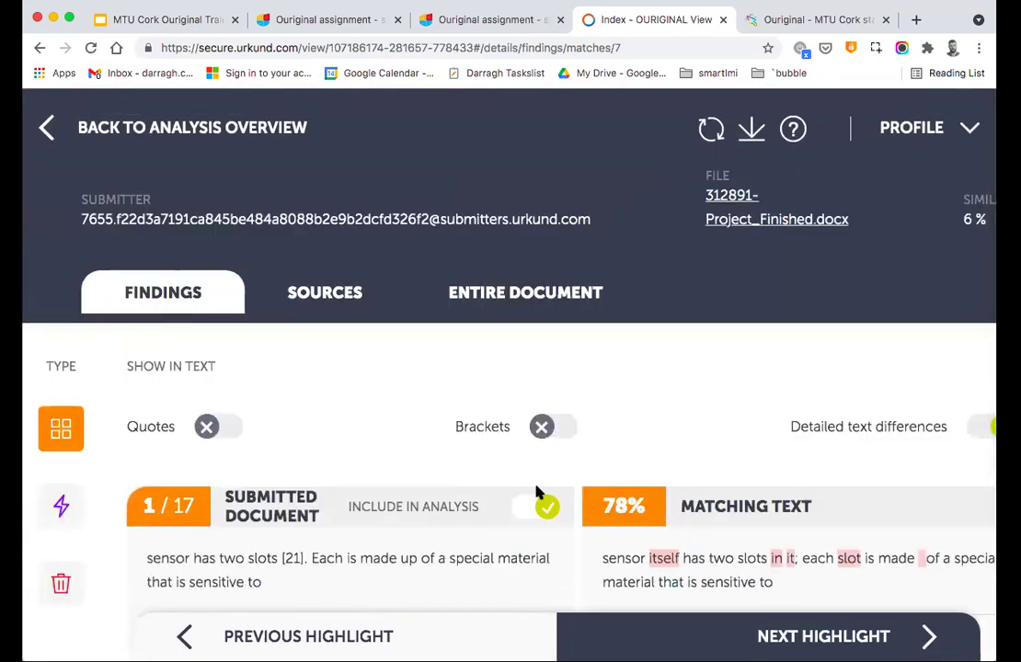
pyautogui.click(530, 508)
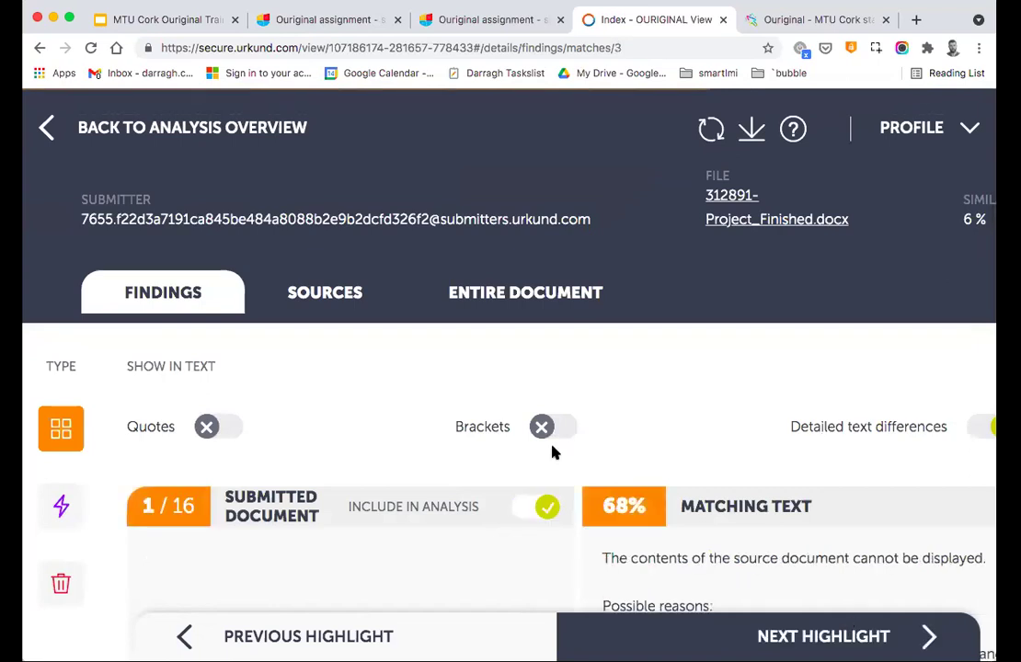
pyautogui.click(527, 508)
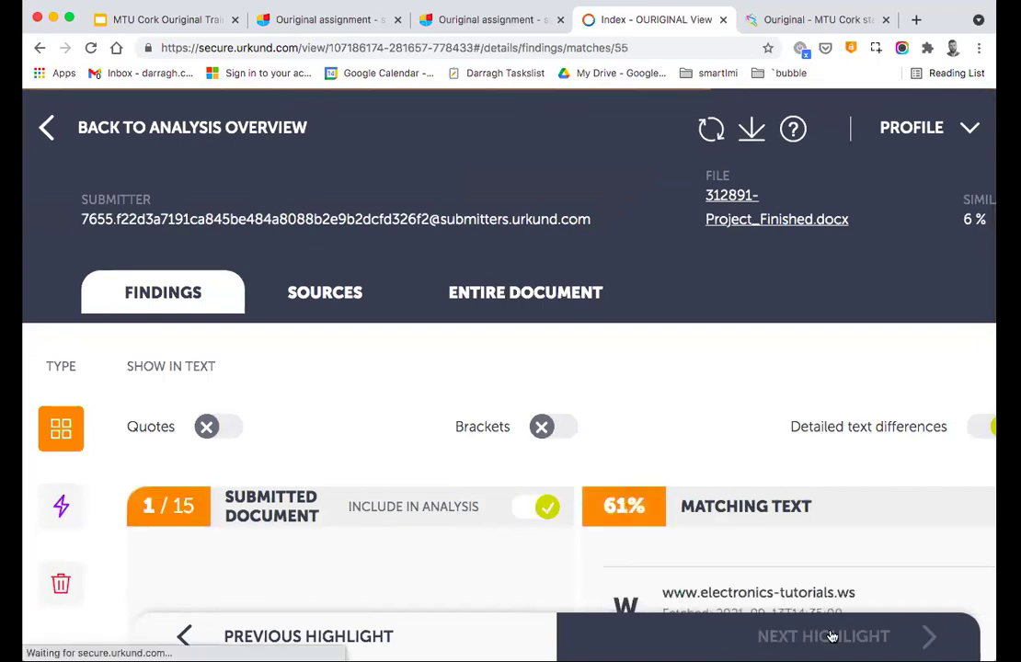
pyautogui.click(532, 508)
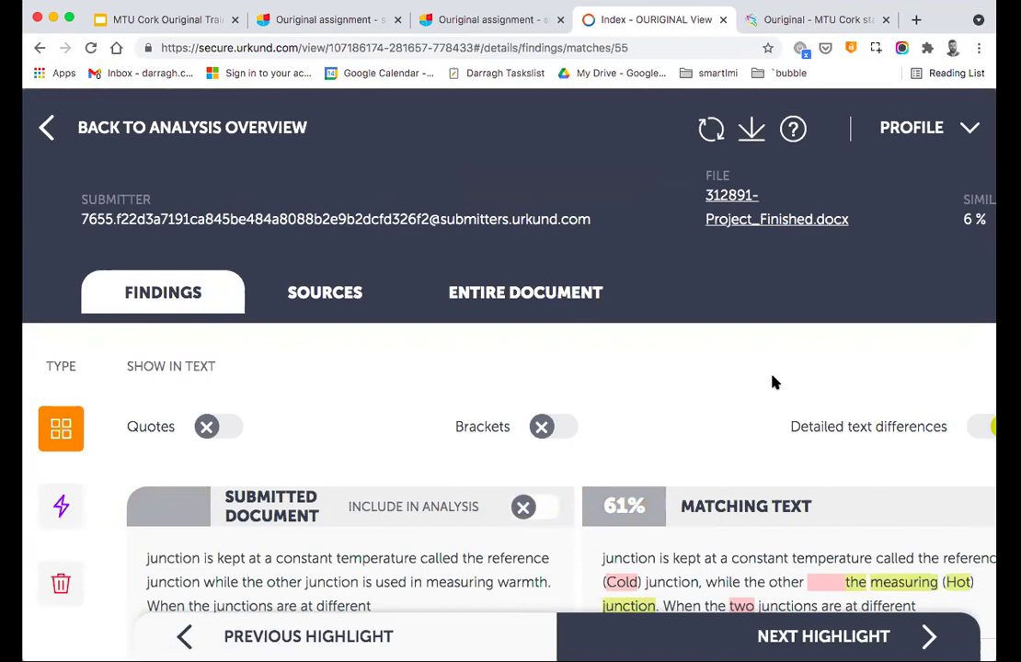
pyautogui.hscroll(2, 773, 383)
pyautogui.moveTo(915, 199); pyautogui.dragTo(940, 228)
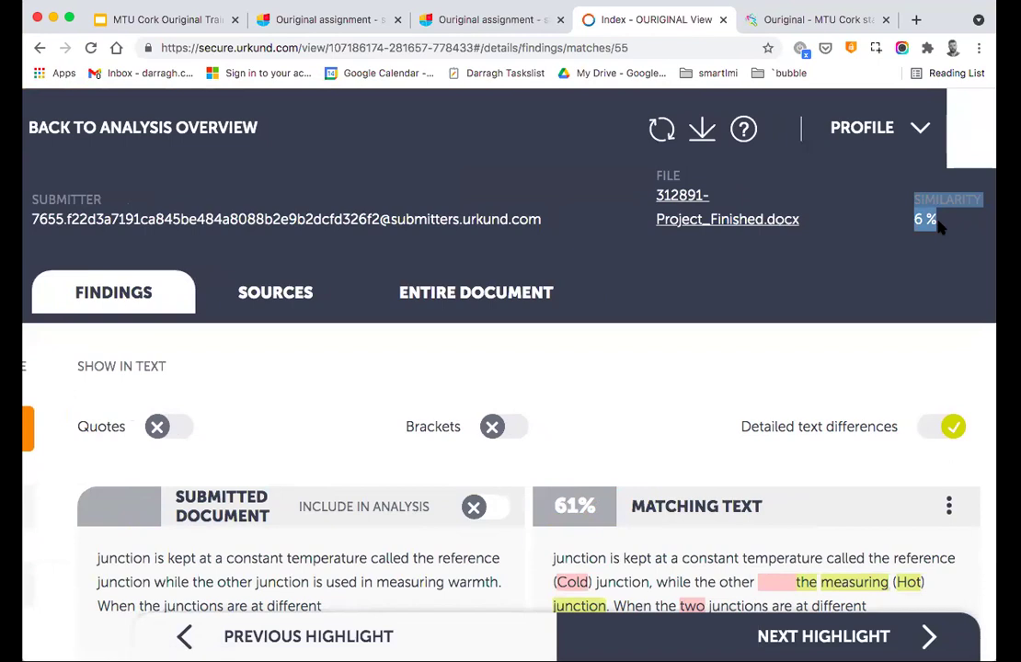
# Go to the next highlight, exclude the 100% match of time-stamped readings from the analysis, and check the similarity figure.
pyautogui.scroll(-3, 695, 398)
pyautogui.click(787, 632)
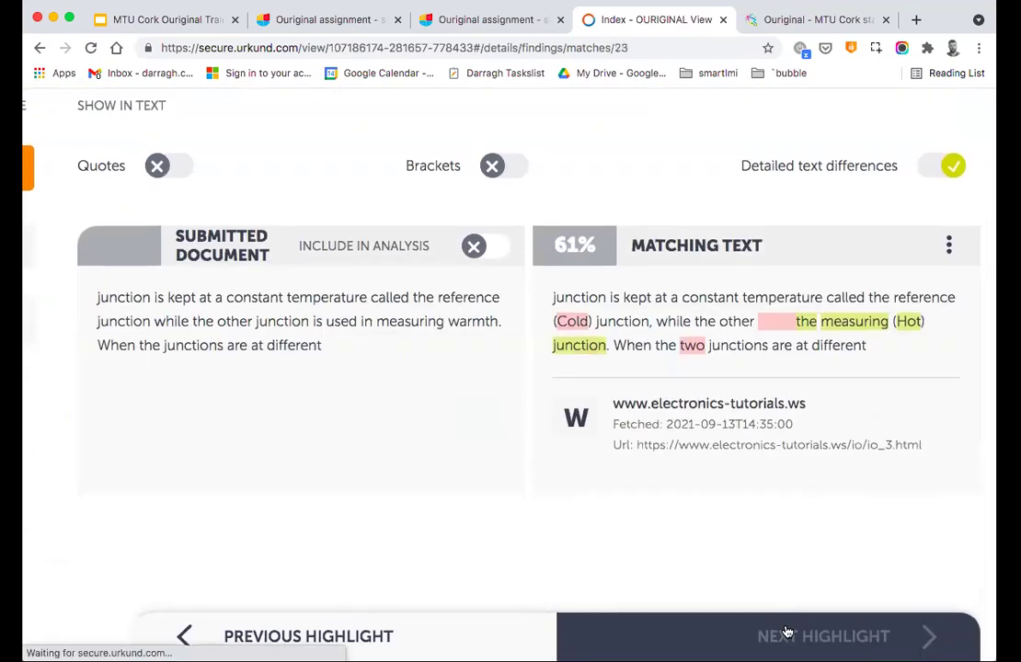
pyautogui.scroll(-1, 500, 458)
pyautogui.click(536, 419)
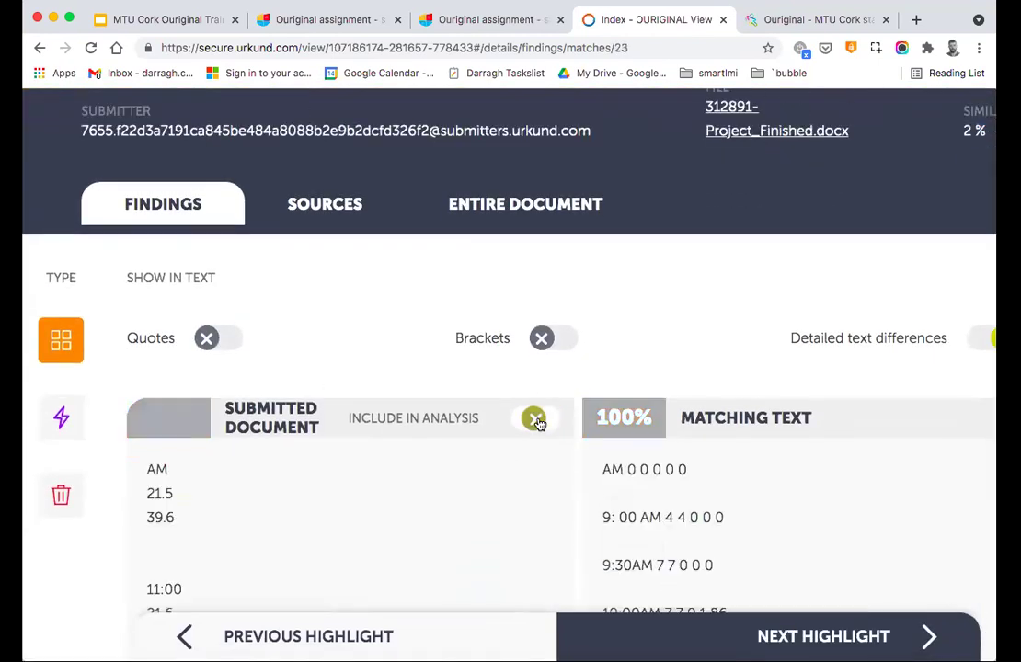
pyautogui.scroll(1, 841, 491)
pyautogui.hscroll(1, 809, 391)
pyautogui.hscroll(-1, 809, 391)
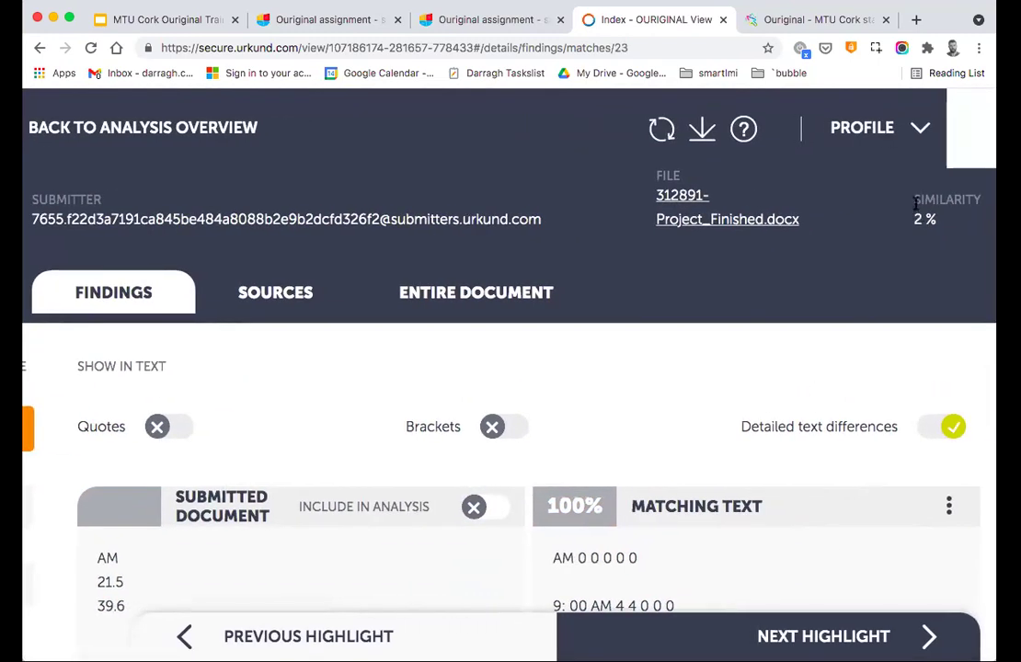
pyautogui.moveTo(916, 203); pyautogui.dragTo(932, 220)
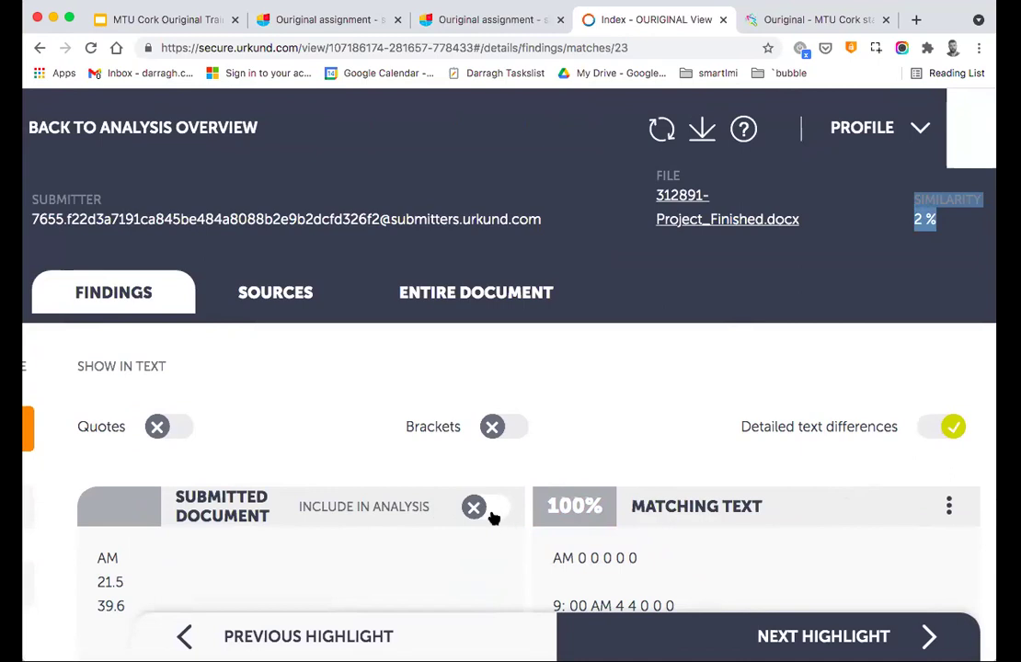
# Go back to the analysis overview and open the matching text findings again.
pyautogui.click(162, 132)
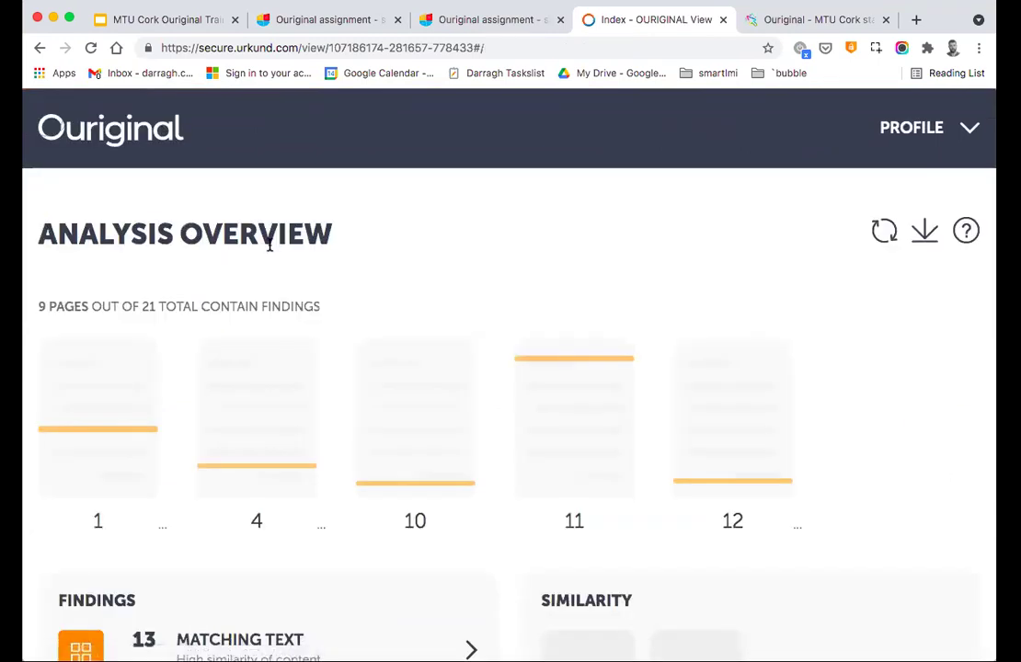
pyautogui.scroll(-5, 270, 244)
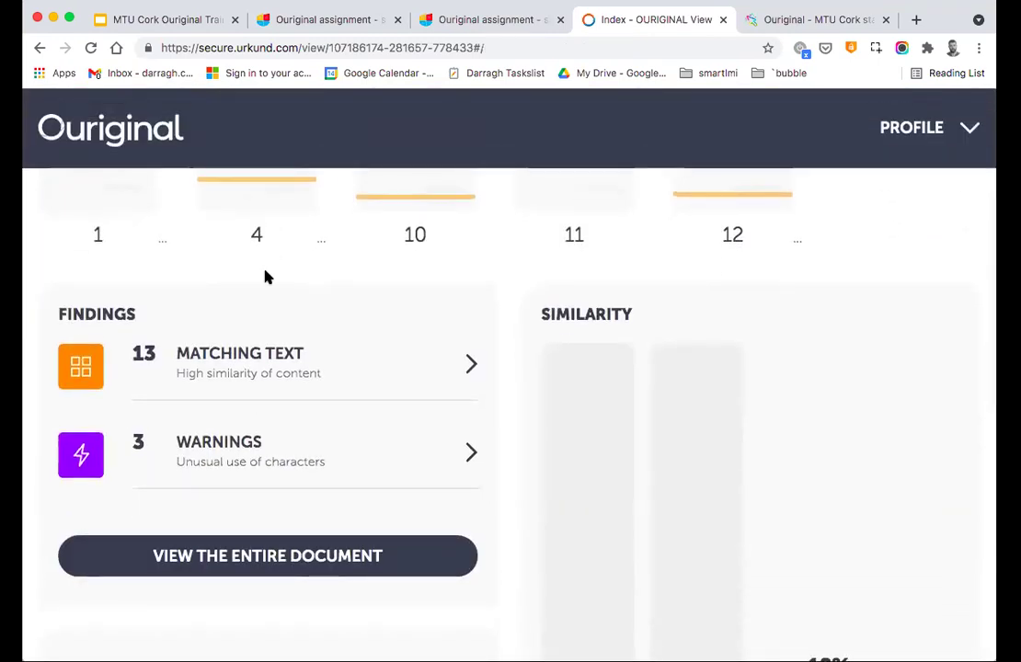
pyautogui.click(261, 353)
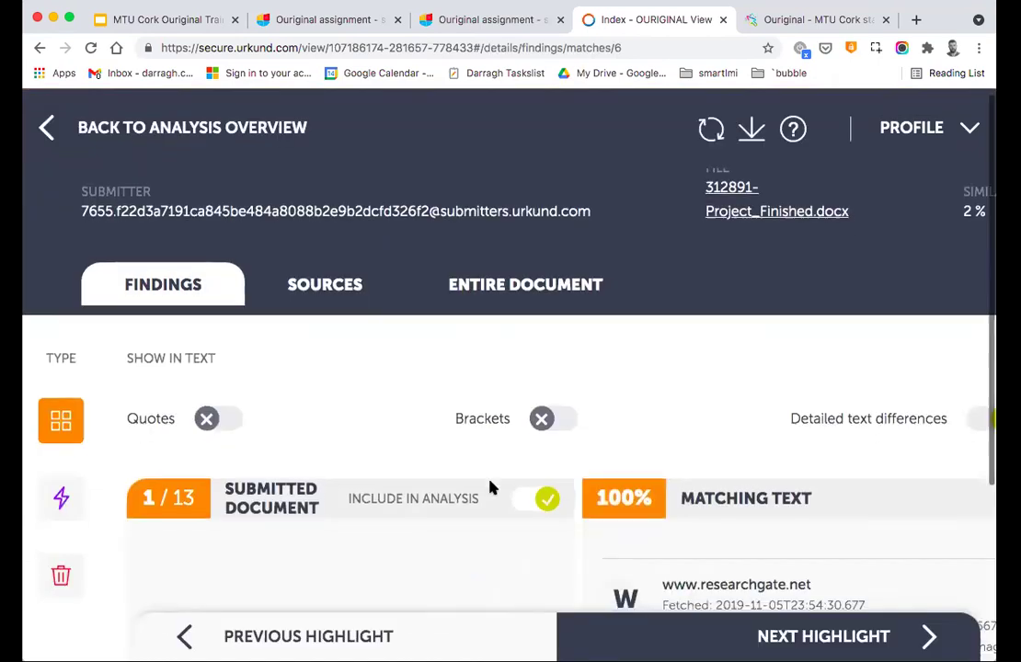
# Step through the remaining highlights to the sixth match, on room occupancy detection, leaving it included in the analysis.
pyautogui.scroll(-2, 490, 486)
pyautogui.click(847, 635)
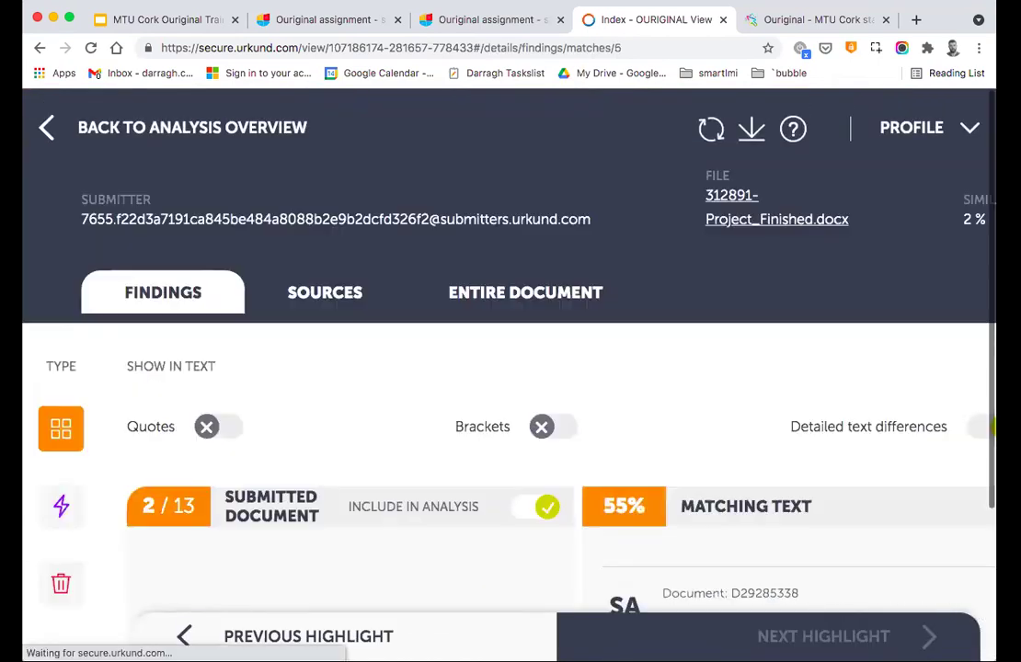
pyautogui.click(848, 632)
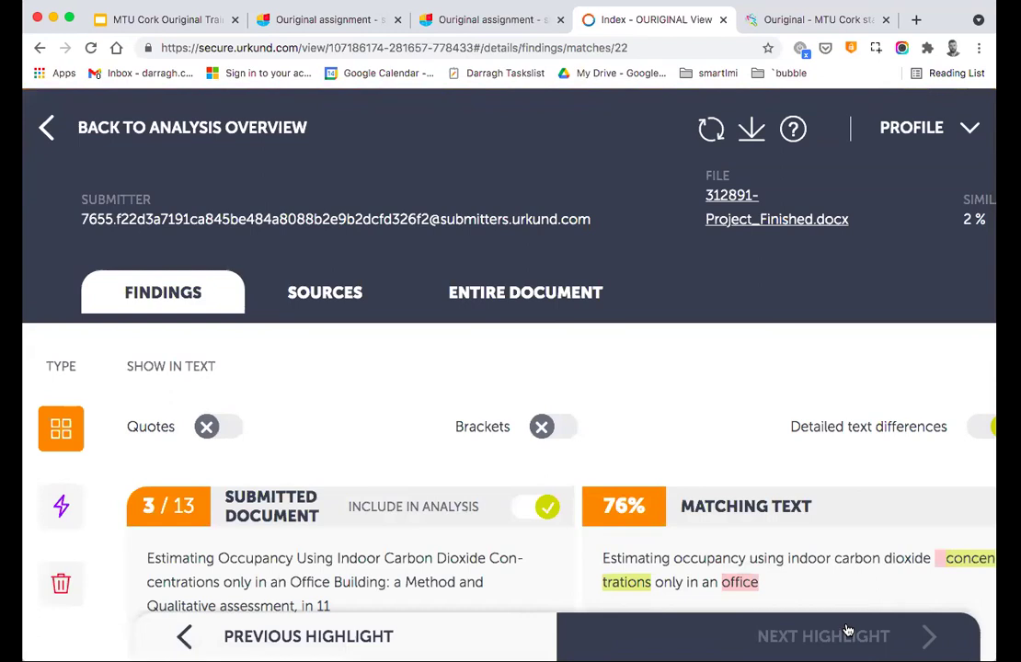
pyautogui.click(847, 633)
pyautogui.click(847, 632)
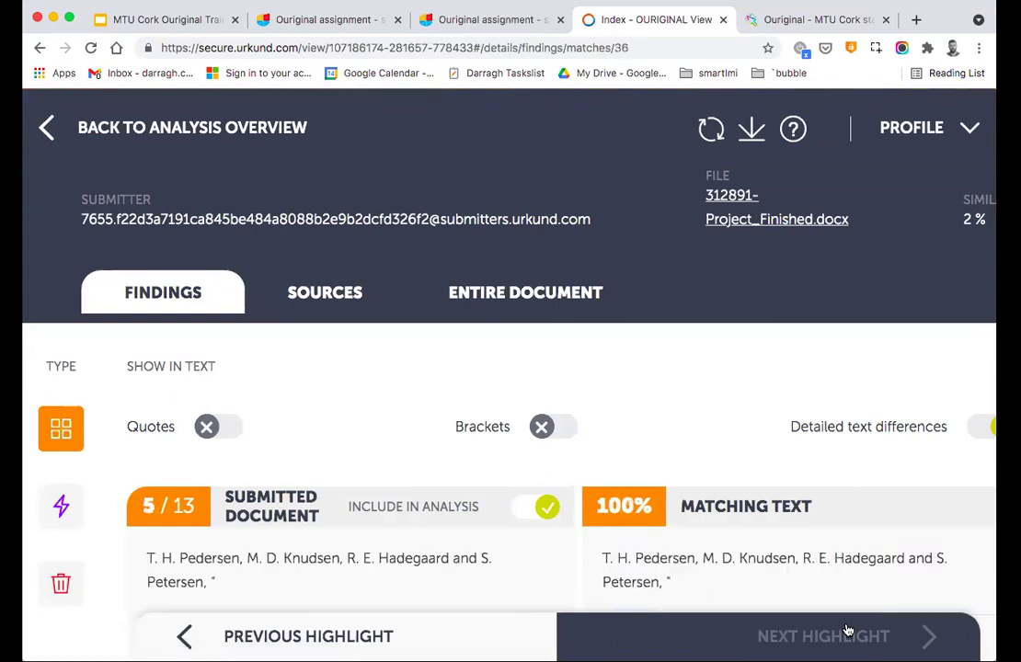
pyautogui.click(847, 632)
pyautogui.click(540, 508)
pyautogui.click(540, 509)
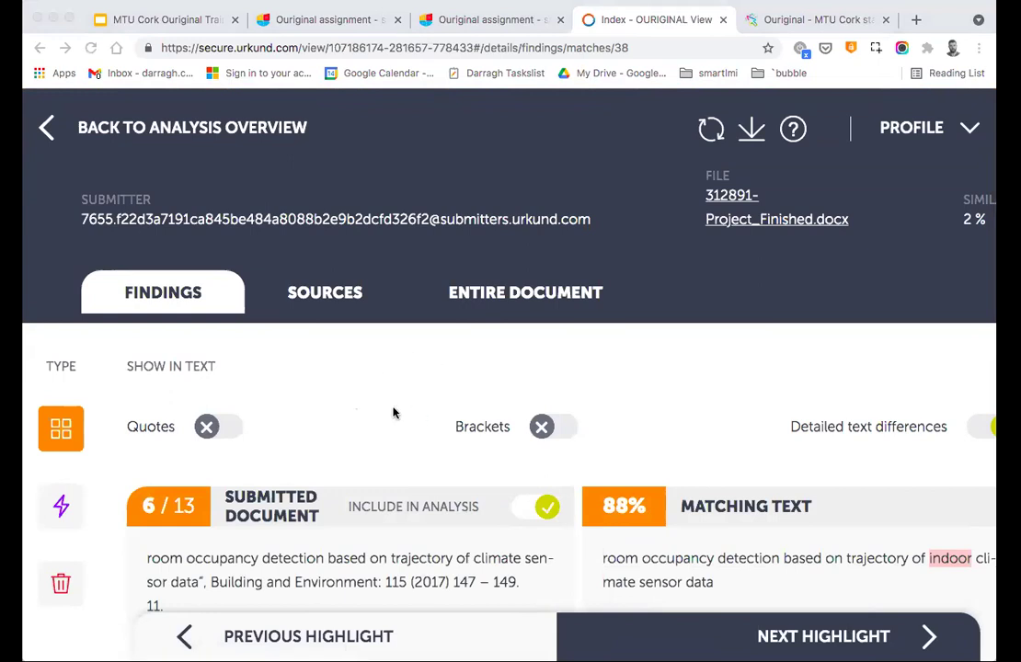
# View the entire document and turn on the display of quotes in the text.
pyautogui.click(518, 301)
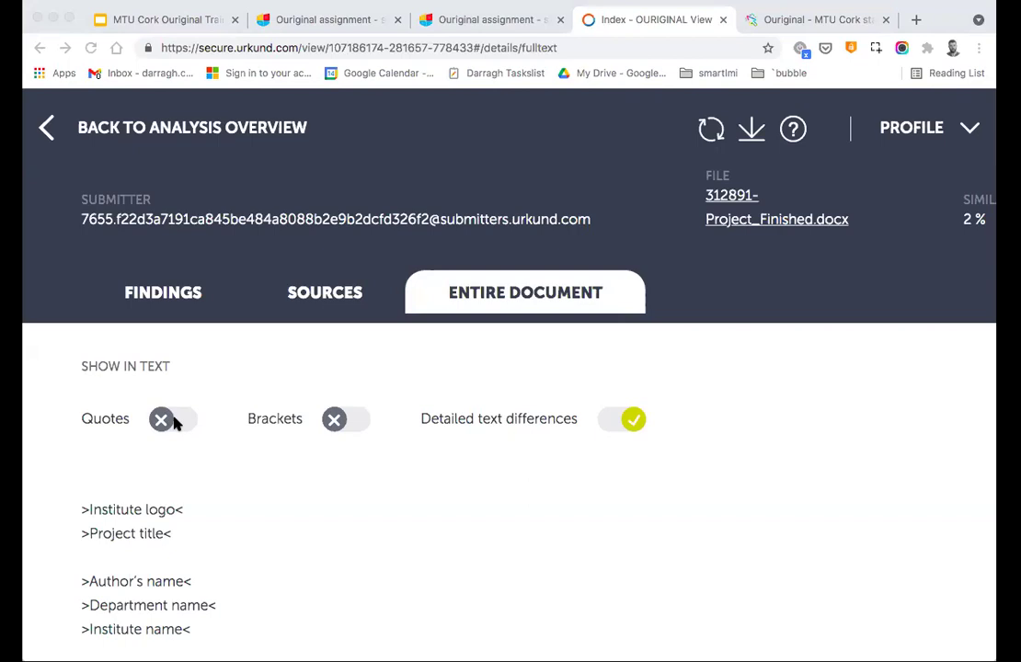
pyautogui.click(175, 422)
pyautogui.click(182, 423)
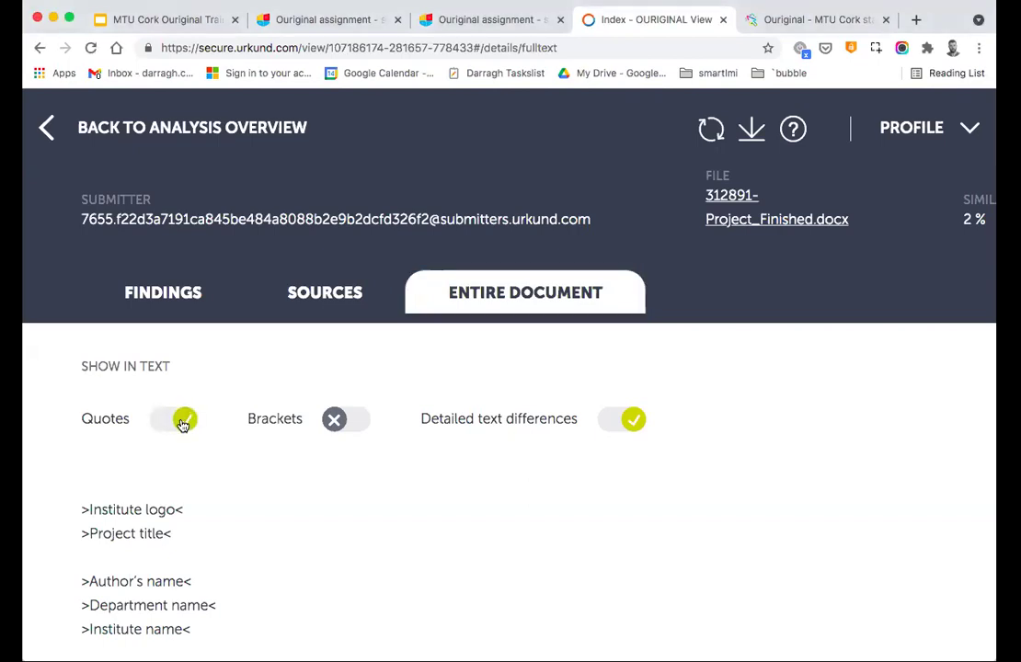
pyautogui.click(182, 424)
pyautogui.click(183, 424)
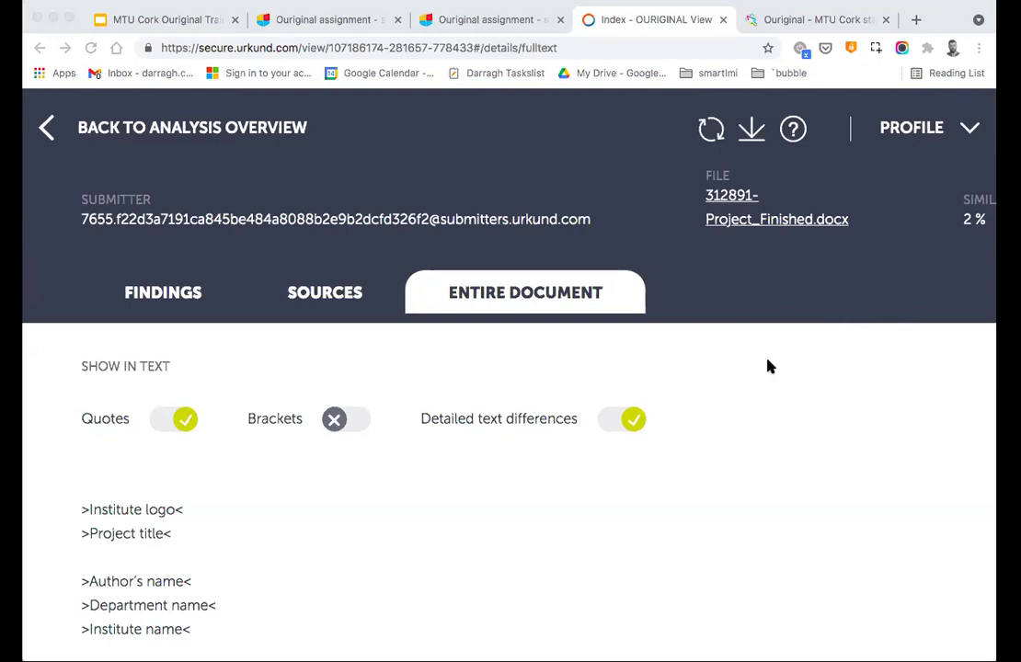
pyautogui.click(698, 357)
pyautogui.press('Tab')
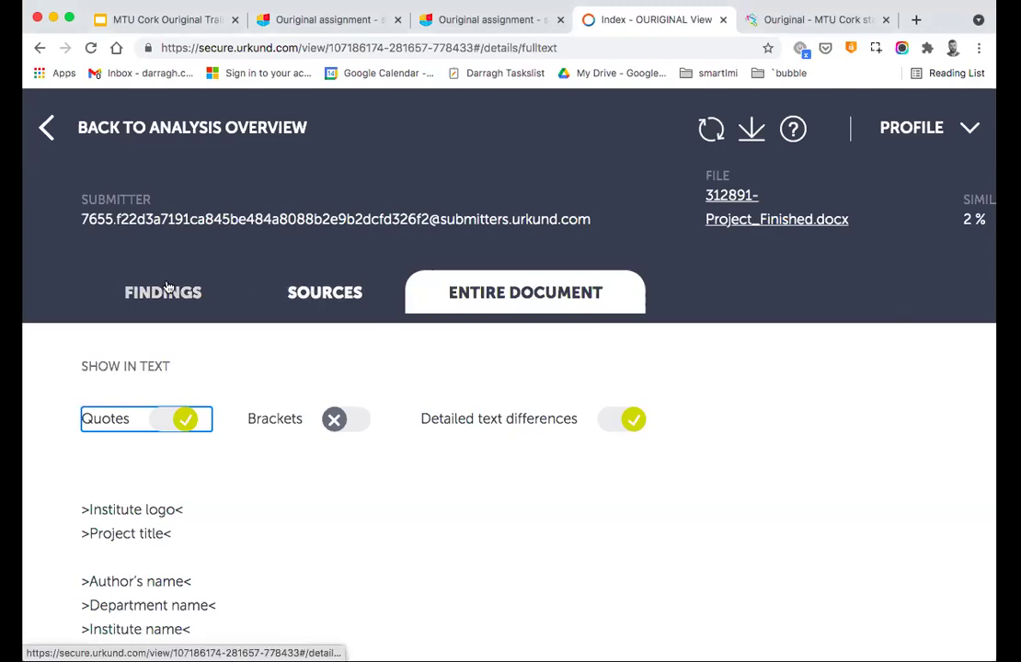
# Open the report's sources and examine the active sources with their similarity, type, matching text and location in the document.
pyautogui.click(290, 296)
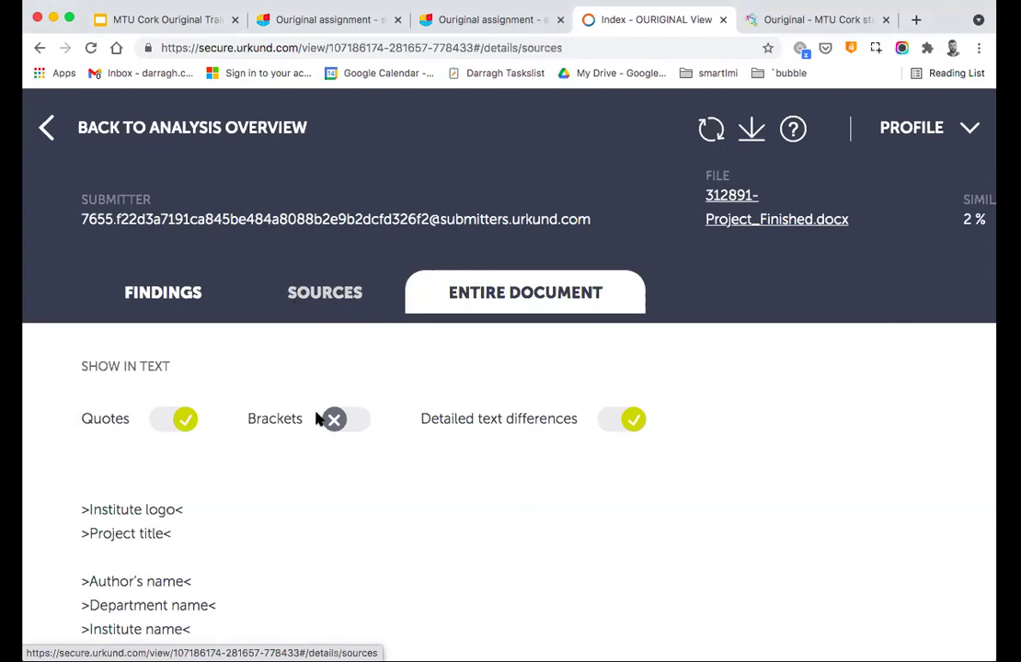
pyautogui.scroll(-1, 316, 419)
pyautogui.scroll(-2, 315, 419)
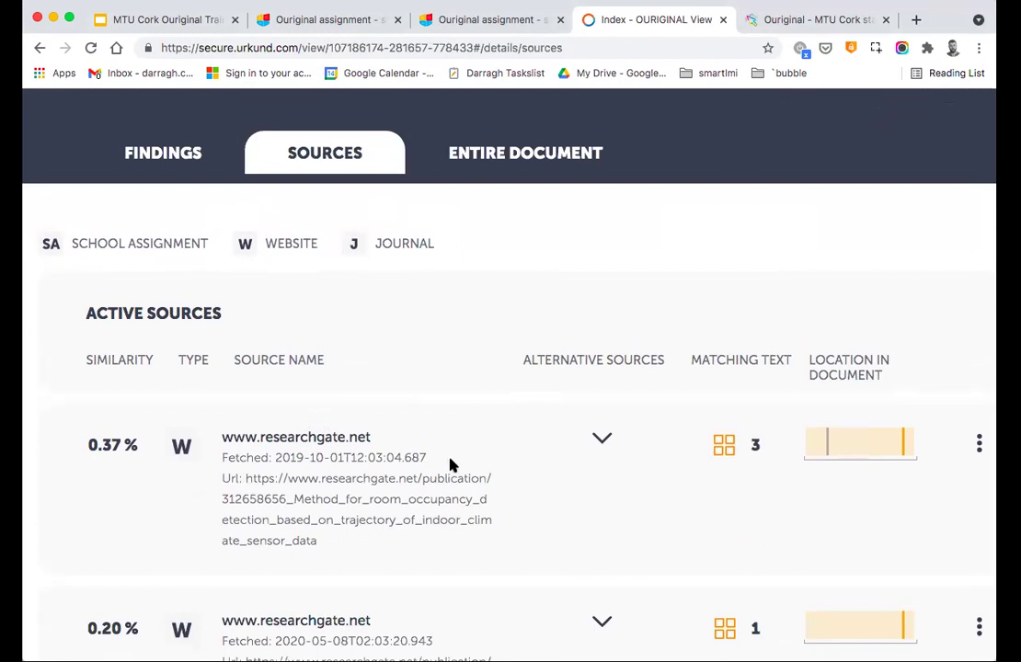
pyautogui.scroll(2, 450, 465)
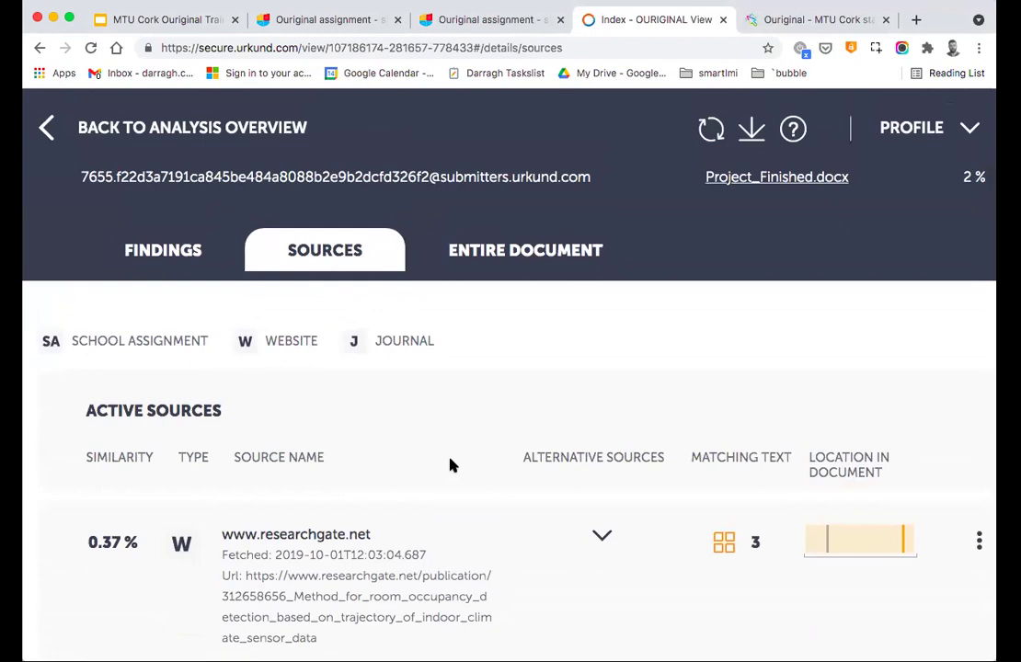
pyautogui.scroll(-3, 450, 465)
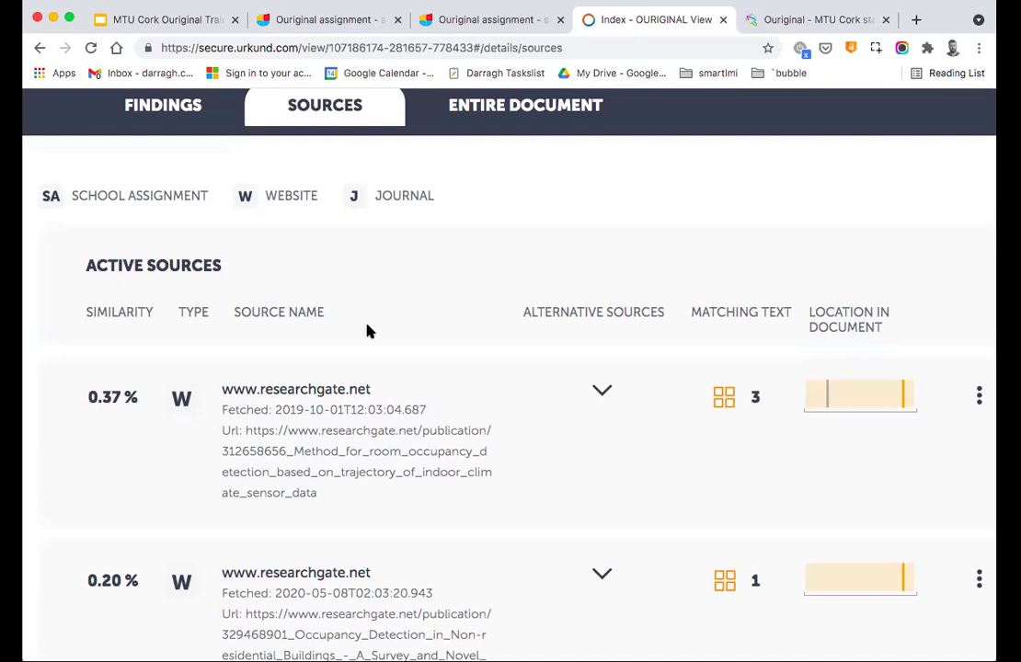
pyautogui.scroll(-5, 367, 345)
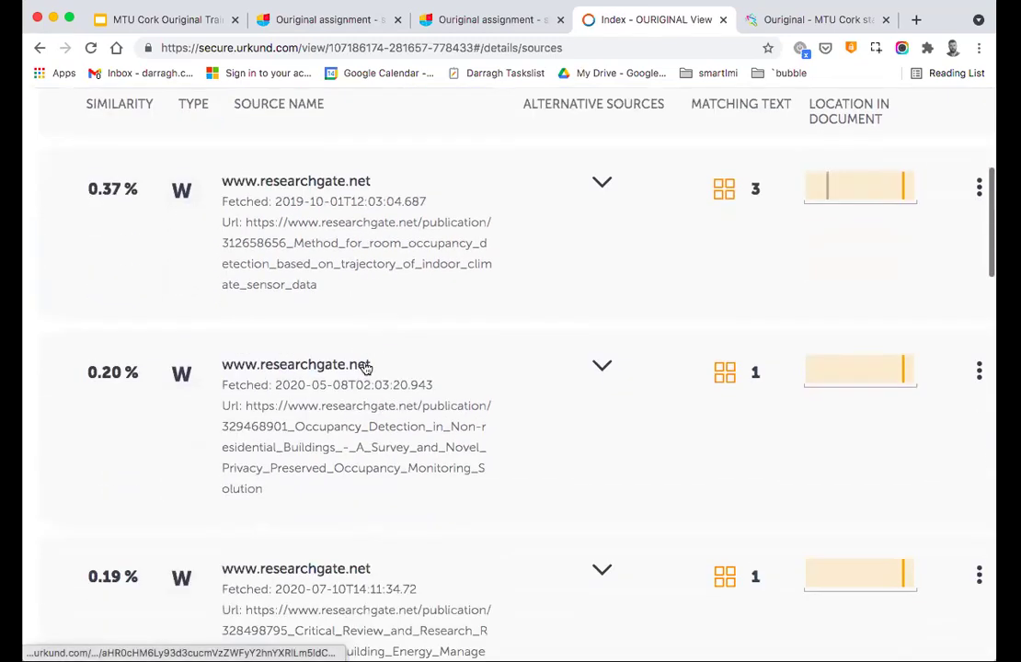
# Finish looking through the active sources, return to SpeedGrader and open the Ouriginal report for the Test student's submission.
pyautogui.scroll(-20, 365, 368)
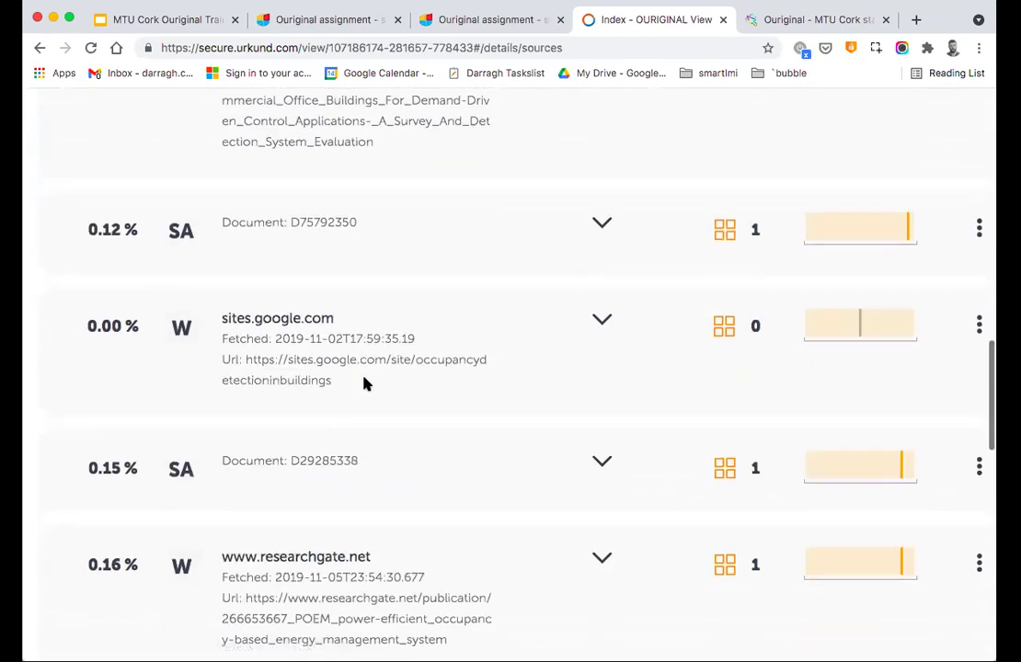
pyautogui.scroll(-7, 364, 383)
pyautogui.click(481, 20)
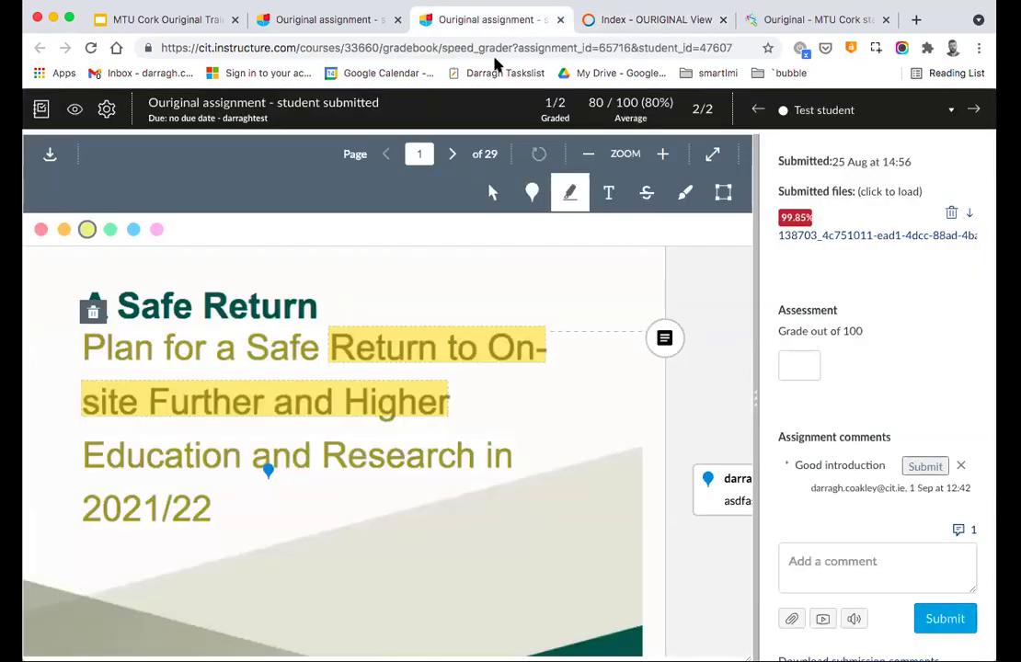
pyautogui.click(795, 218)
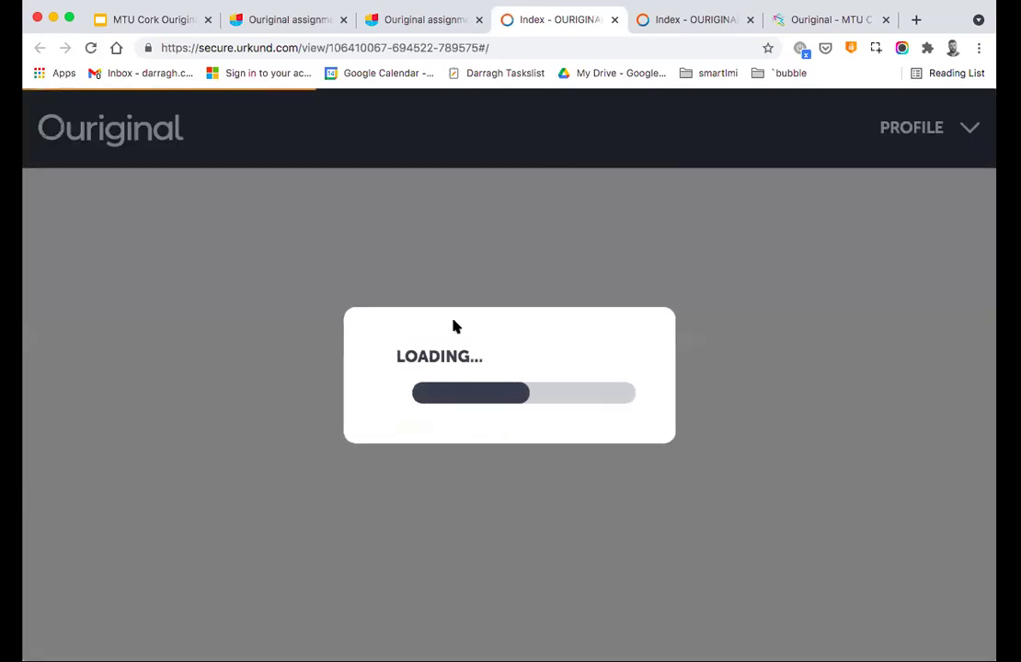
# Review the analysis overview of this report and open its matching text findings.
pyautogui.scroll(-4, 356, 303)
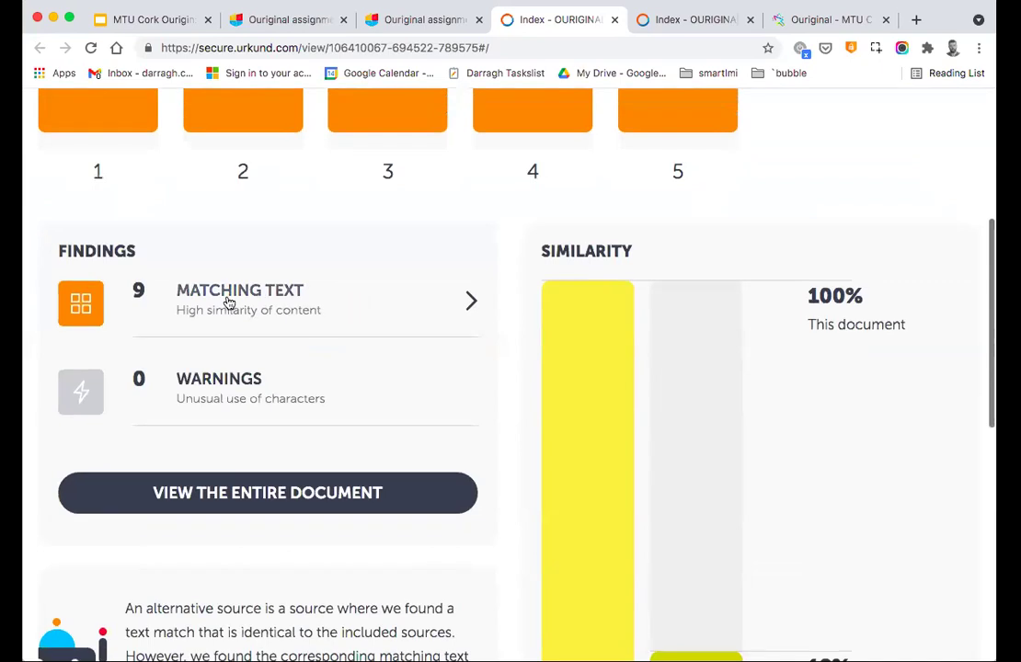
pyautogui.scroll(4, 229, 303)
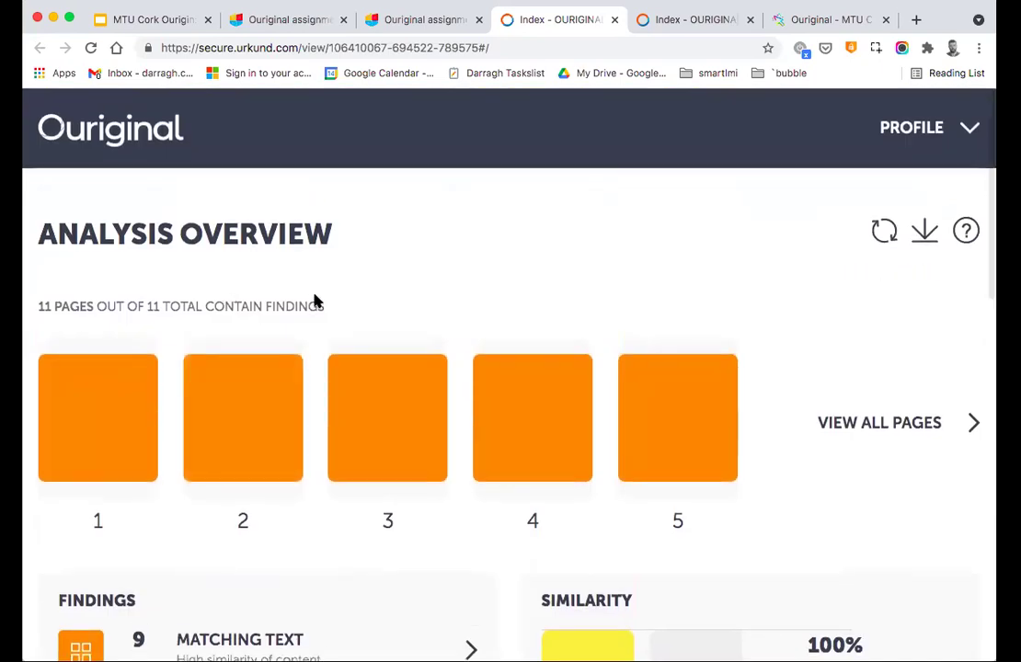
pyautogui.scroll(-4, 313, 301)
pyautogui.click(255, 328)
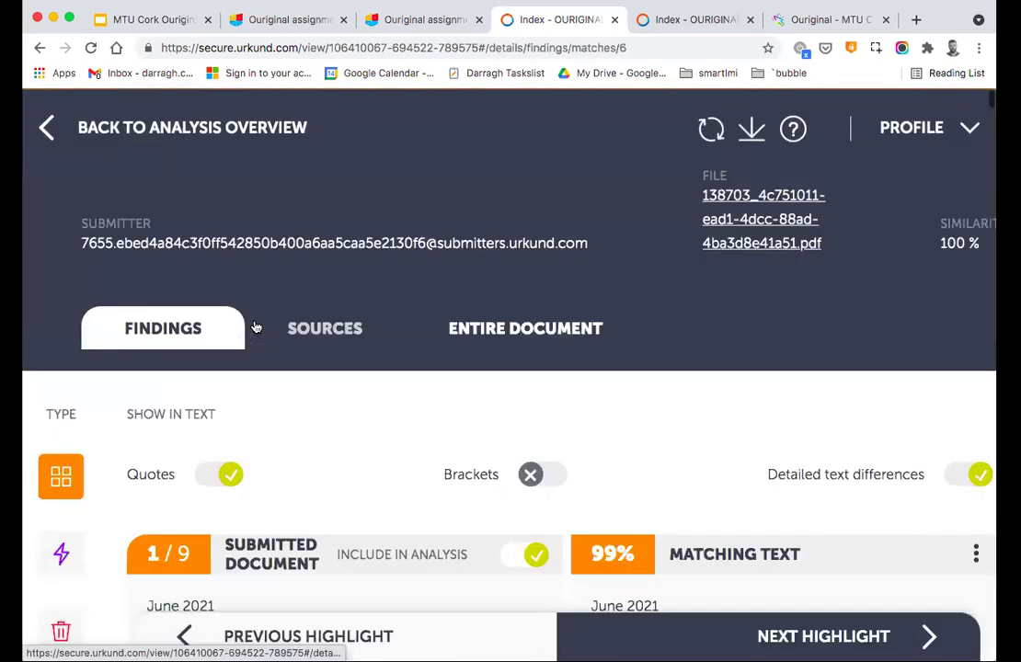
pyautogui.click(324, 329)
pyautogui.scroll(-5, 485, 351)
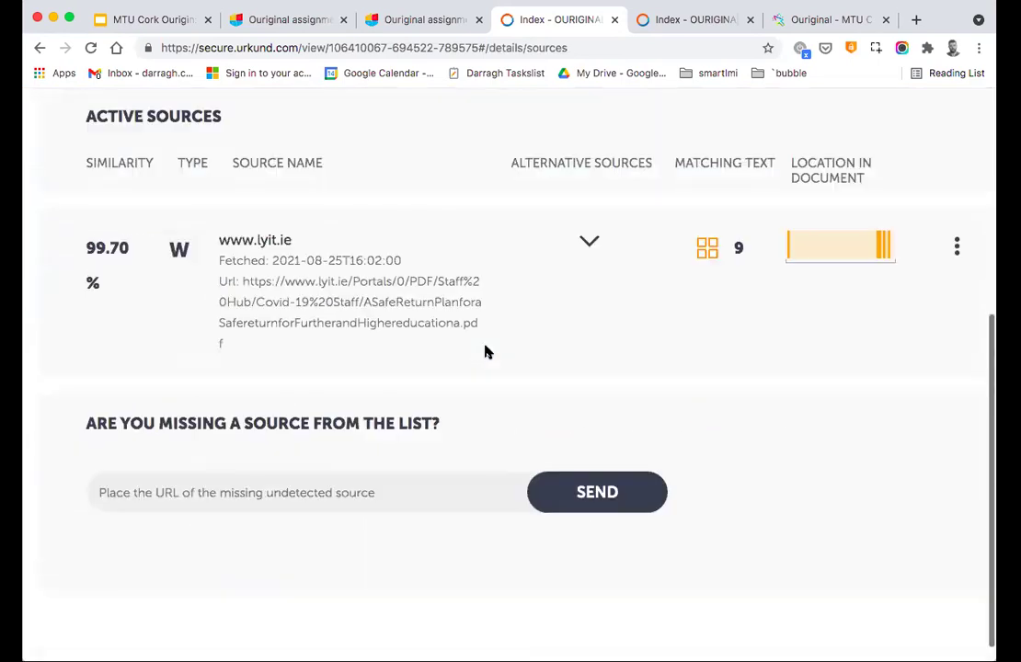
pyautogui.scroll(2, 486, 351)
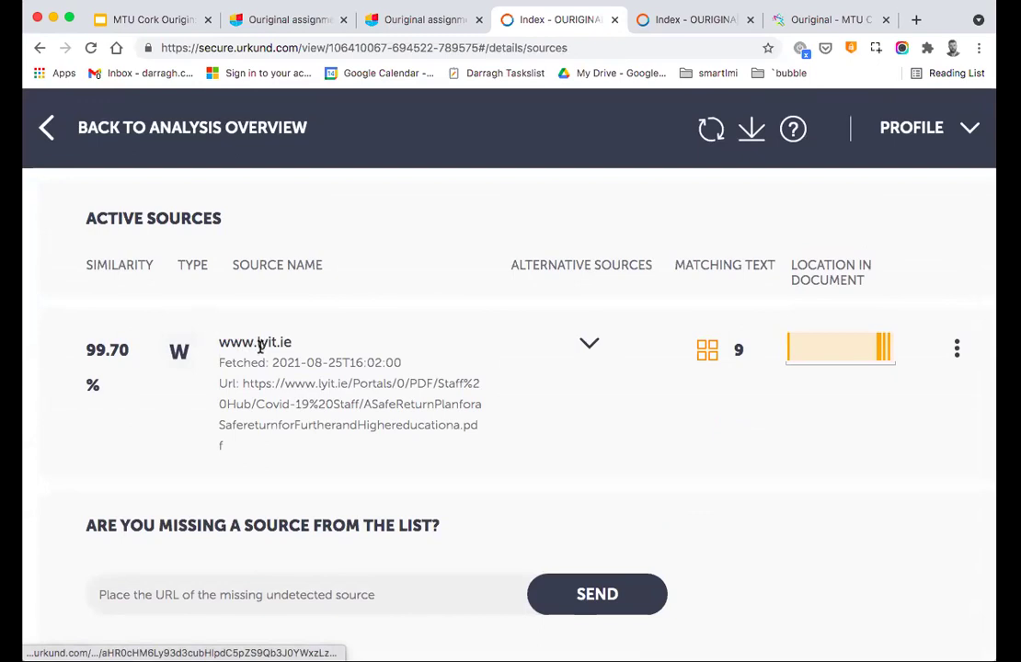
pyautogui.scroll(4, 260, 345)
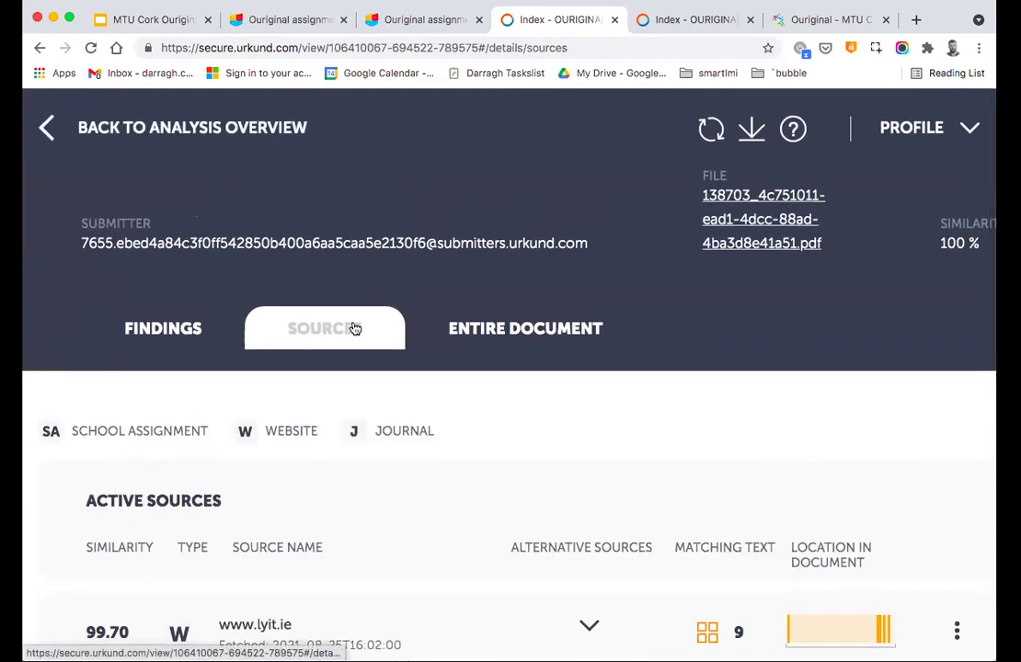
pyautogui.scroll(-4, 355, 328)
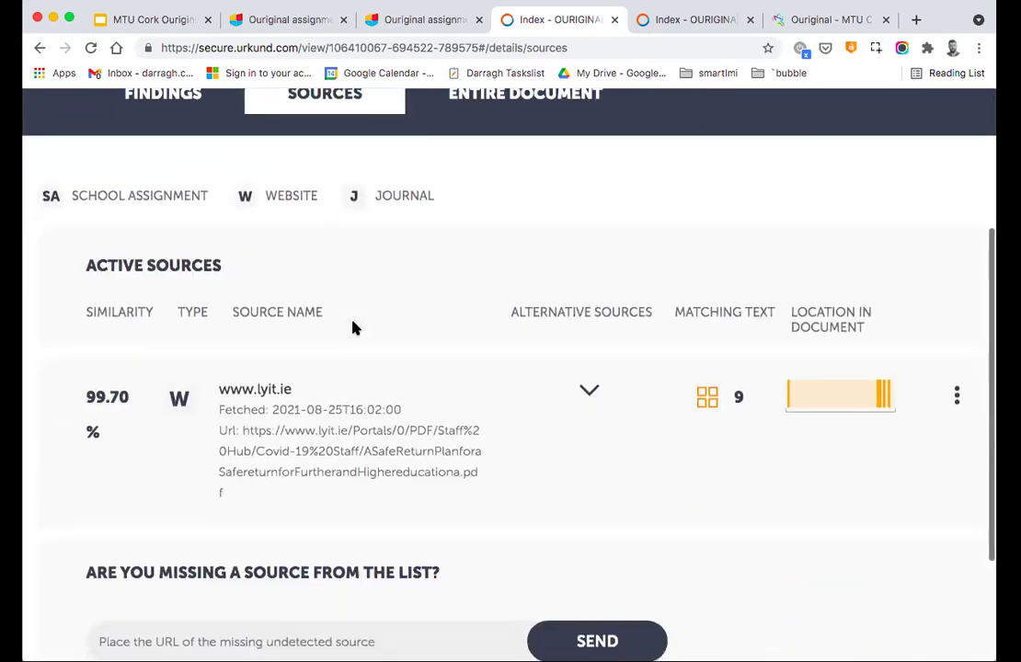
pyautogui.click(589, 303)
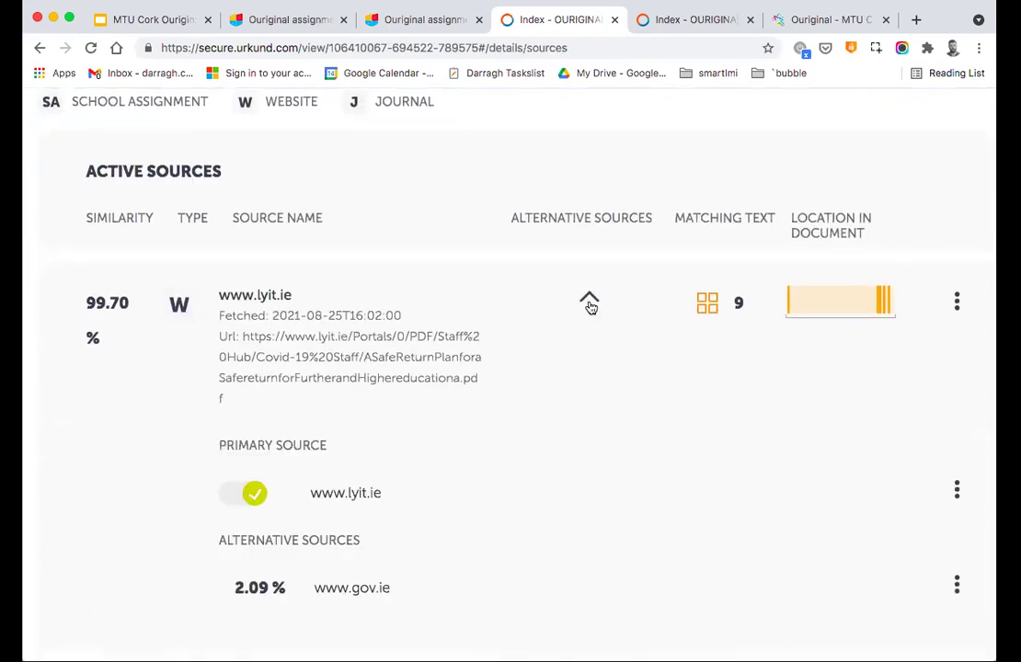
pyautogui.scroll(-1, 588, 307)
pyautogui.scroll(2, 588, 303)
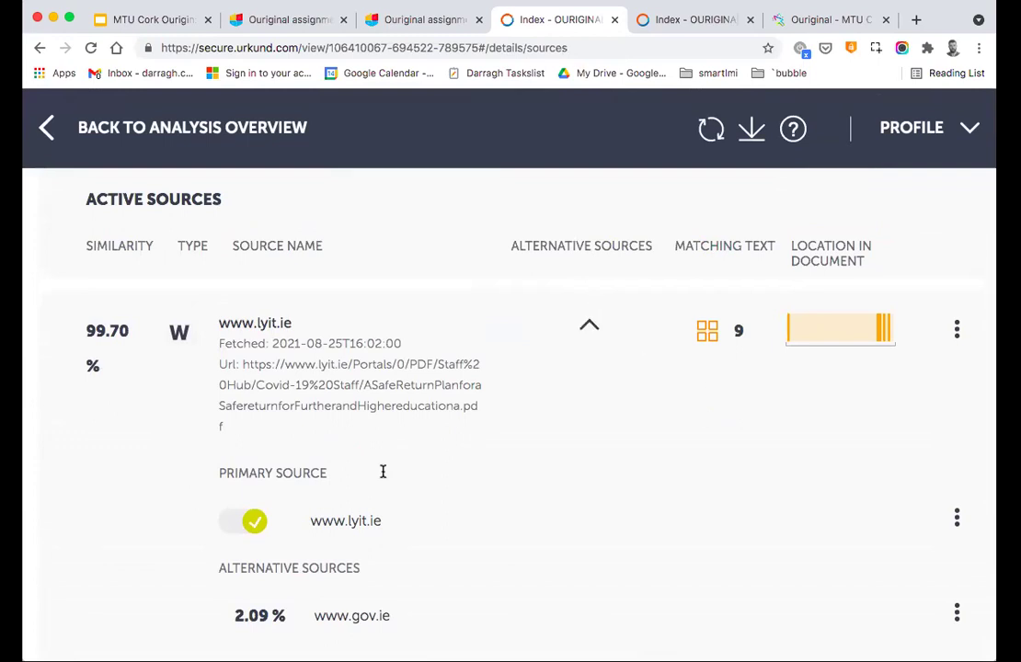
pyautogui.moveTo(311, 520); pyautogui.dragTo(382, 524)
pyautogui.click(315, 522)
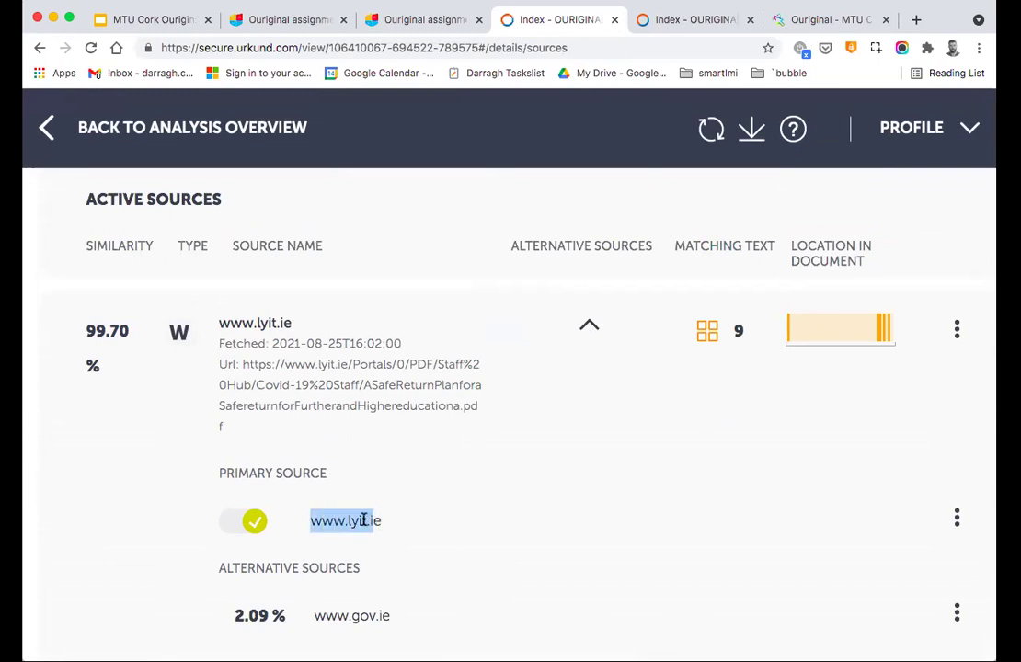
pyautogui.click(250, 523)
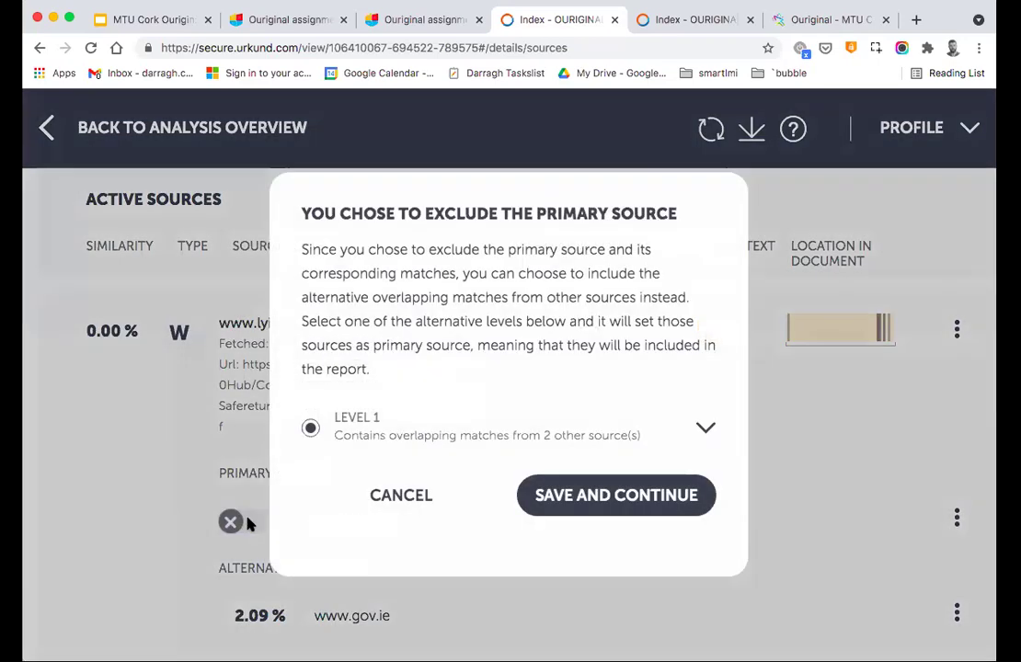
pyautogui.click(706, 427)
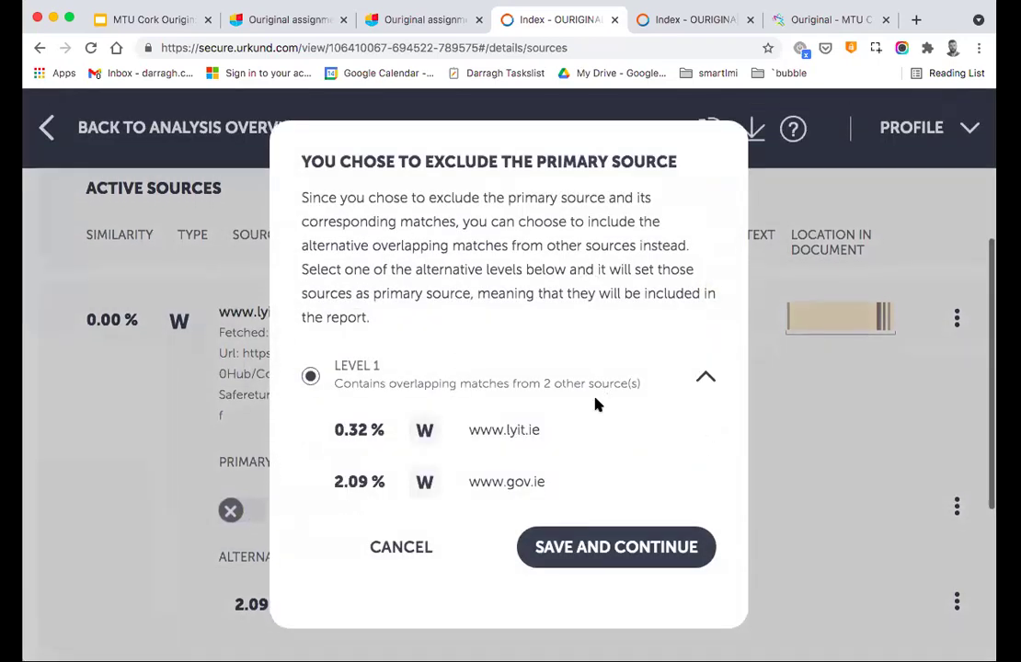
pyautogui.scroll(-2, 515, 450)
pyautogui.scroll(2, 451, 464)
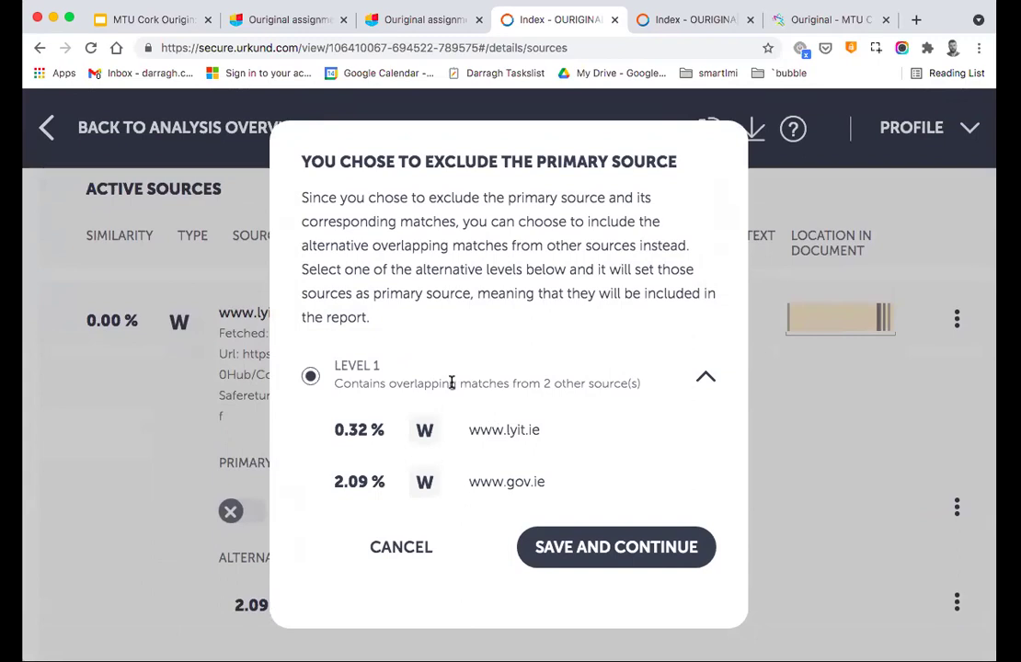
pyautogui.click(586, 543)
pyautogui.scroll(8, 682, 538)
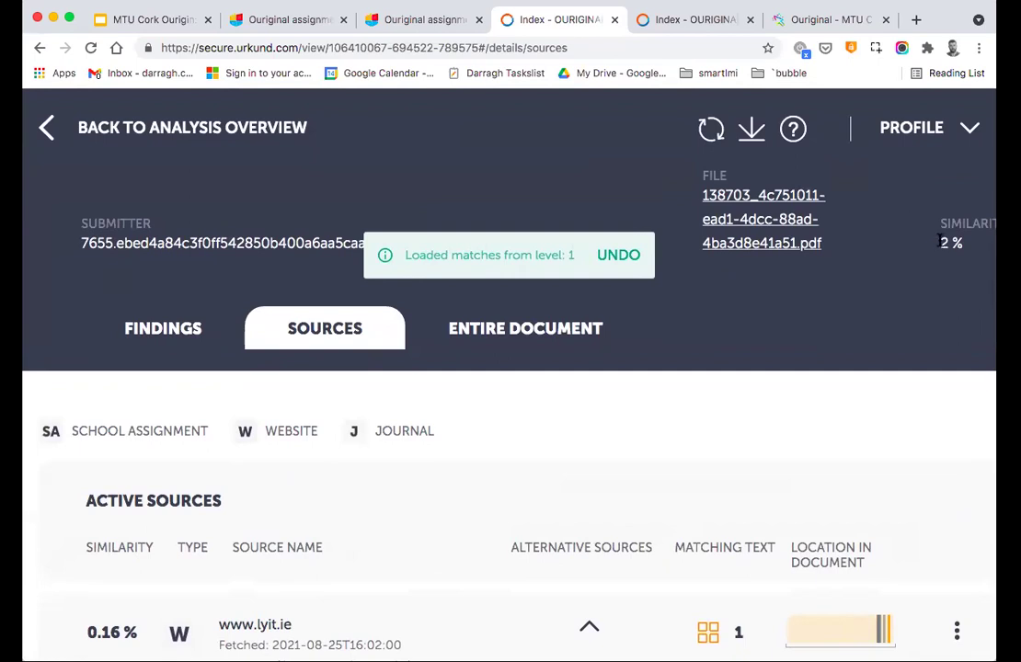
pyautogui.moveTo(938, 241); pyautogui.dragTo(963, 244)
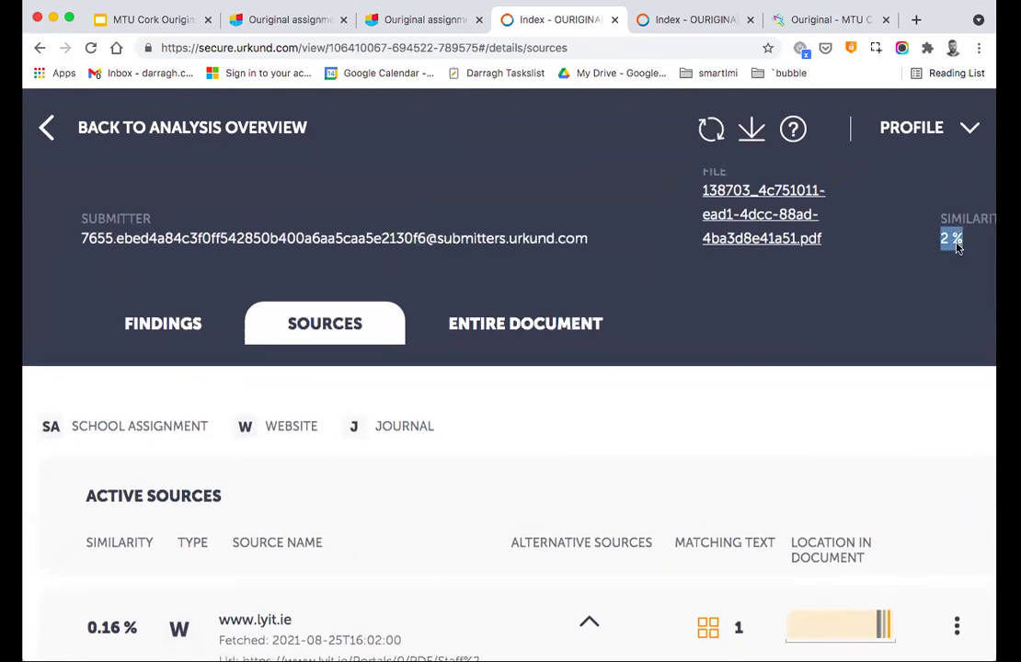
pyautogui.scroll(-3, 548, 353)
pyautogui.scroll(-3, 504, 365)
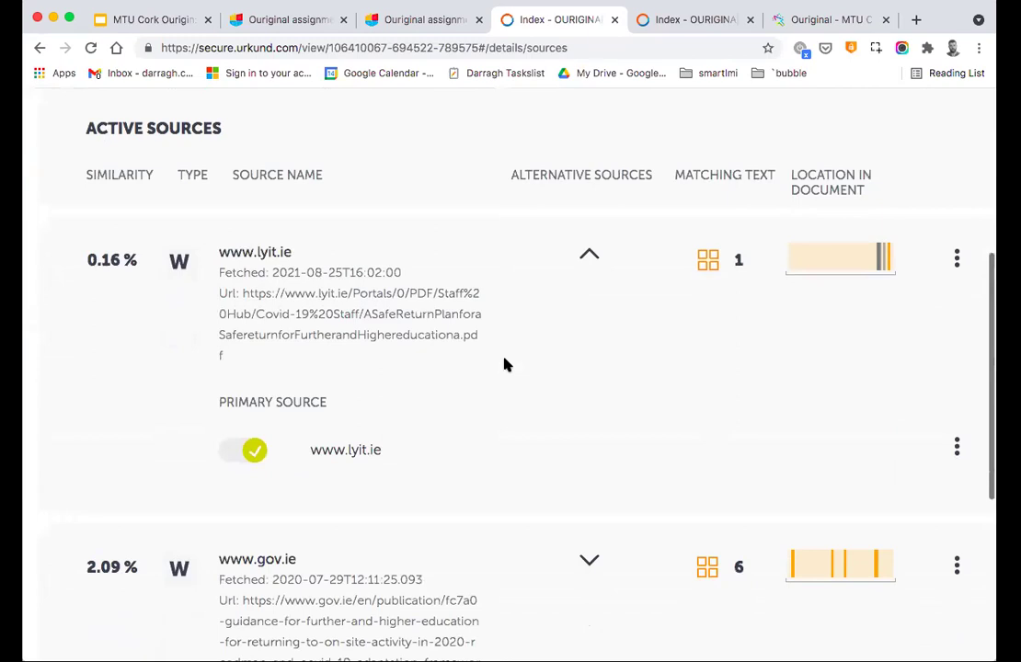
pyautogui.click(589, 448)
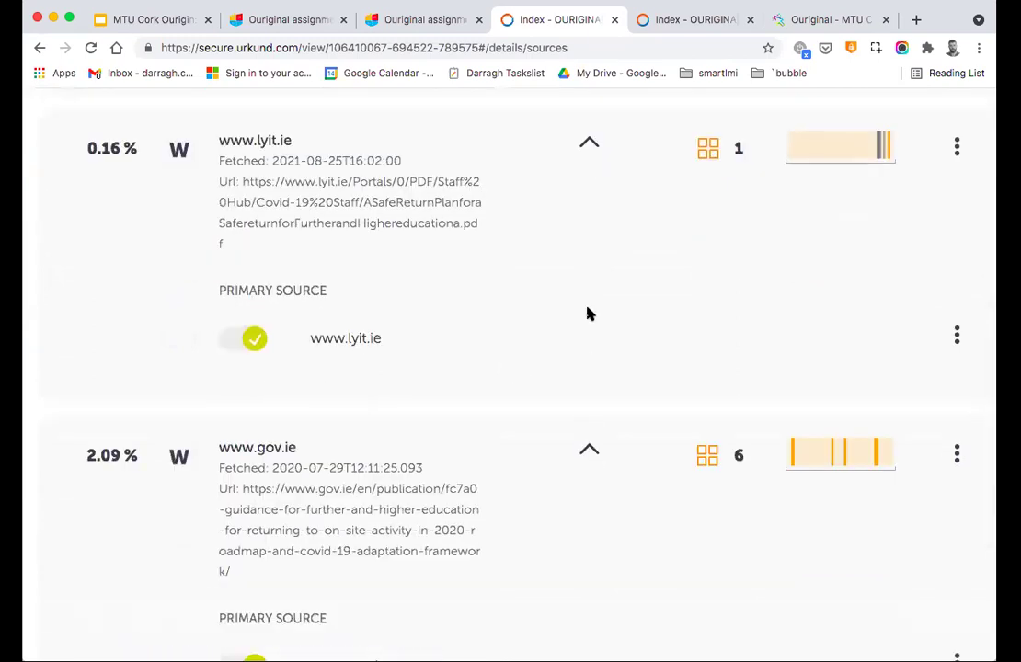
pyautogui.scroll(-2, 588, 312)
pyautogui.scroll(-2, 589, 314)
pyautogui.scroll(6, 589, 314)
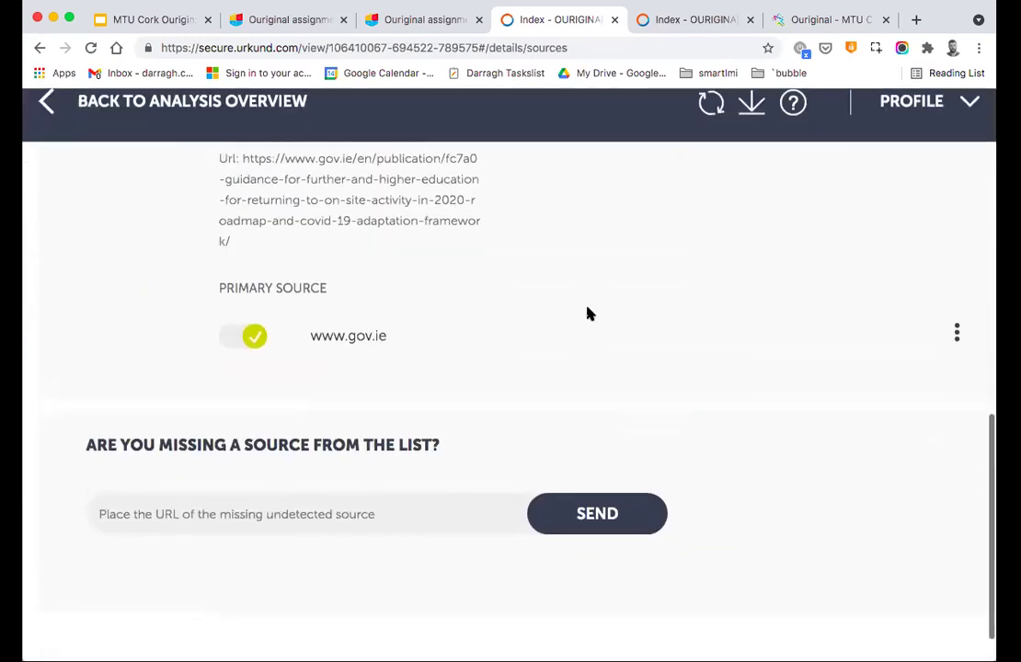
pyautogui.scroll(3, 588, 314)
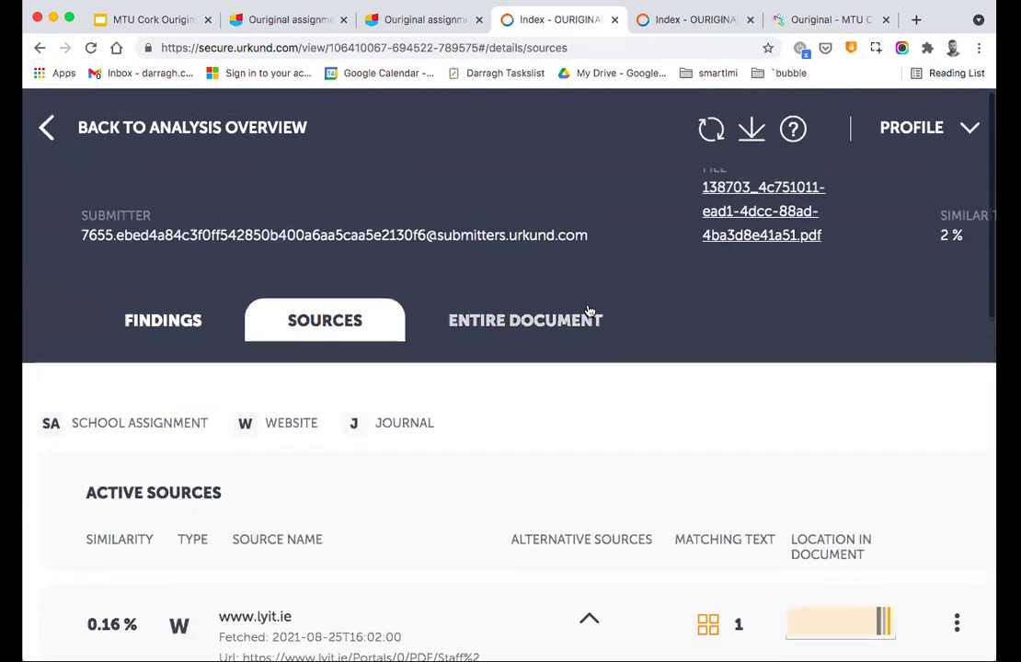
pyautogui.scroll(-3, 588, 309)
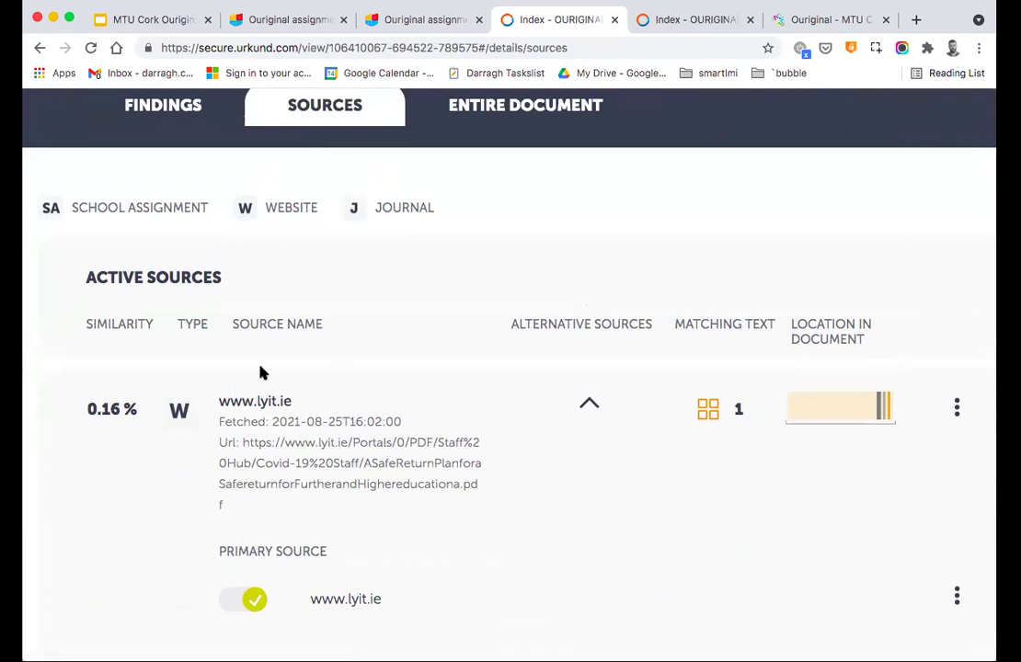
pyautogui.moveTo(309, 388); pyautogui.dragTo(477, 501)
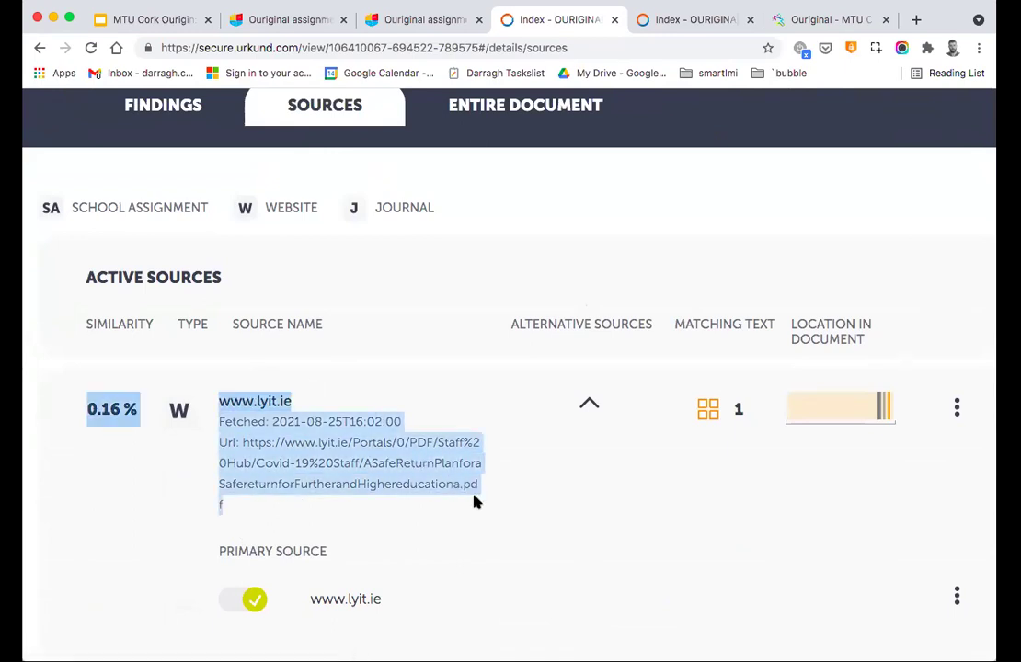
pyautogui.click(474, 504)
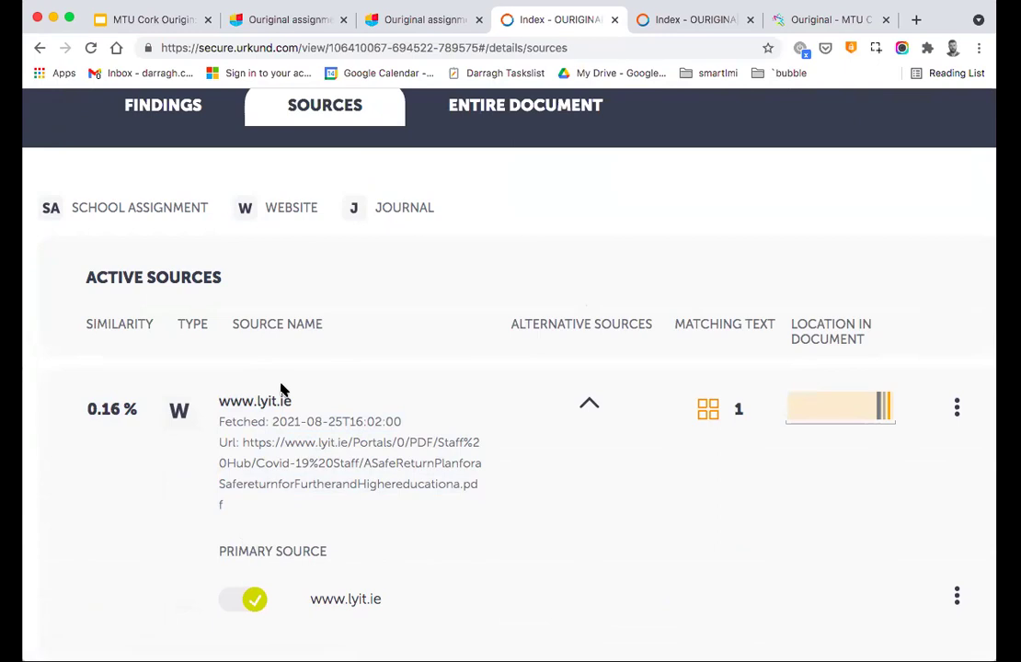
pyautogui.moveTo(228, 388); pyautogui.dragTo(426, 520)
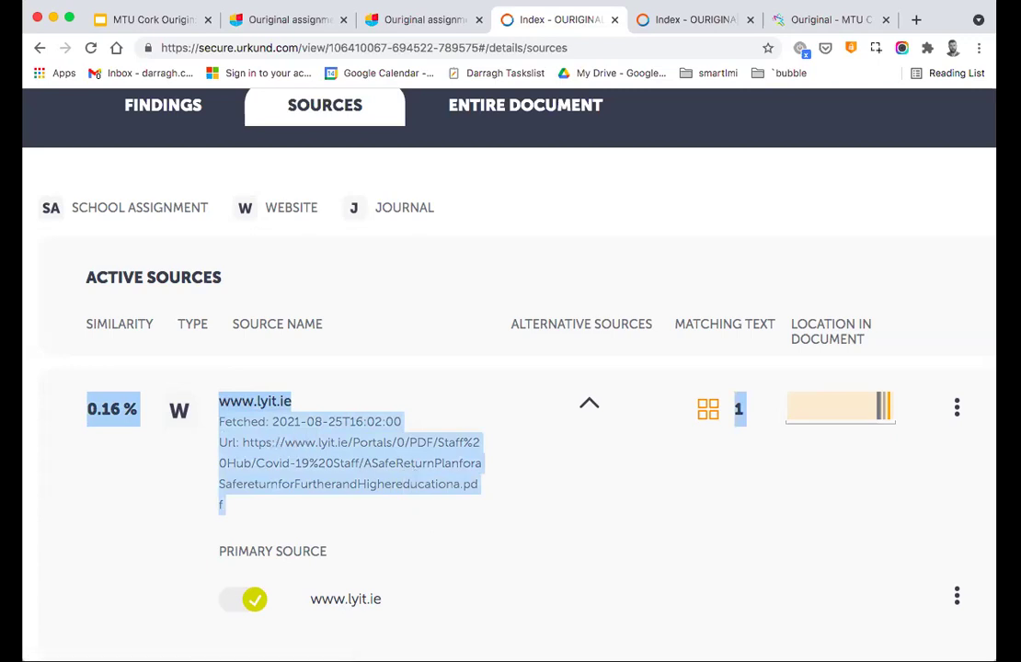
pyautogui.scroll(3, 934, 186)
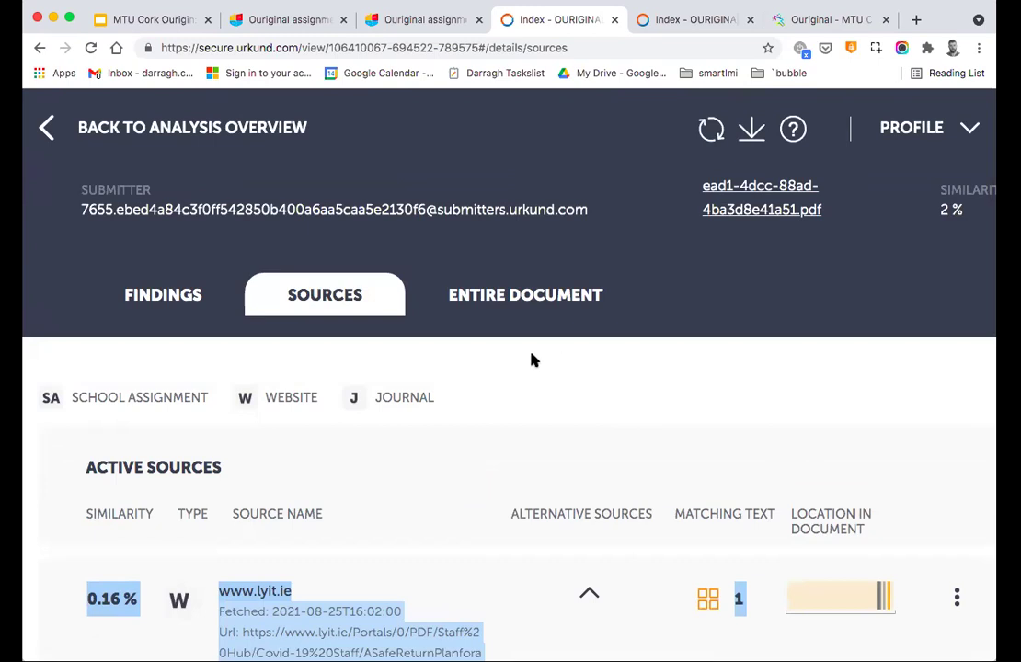
# Look at the updated findings, view the entire document and turn off the display of quotes in the text.
pyautogui.click(171, 299)
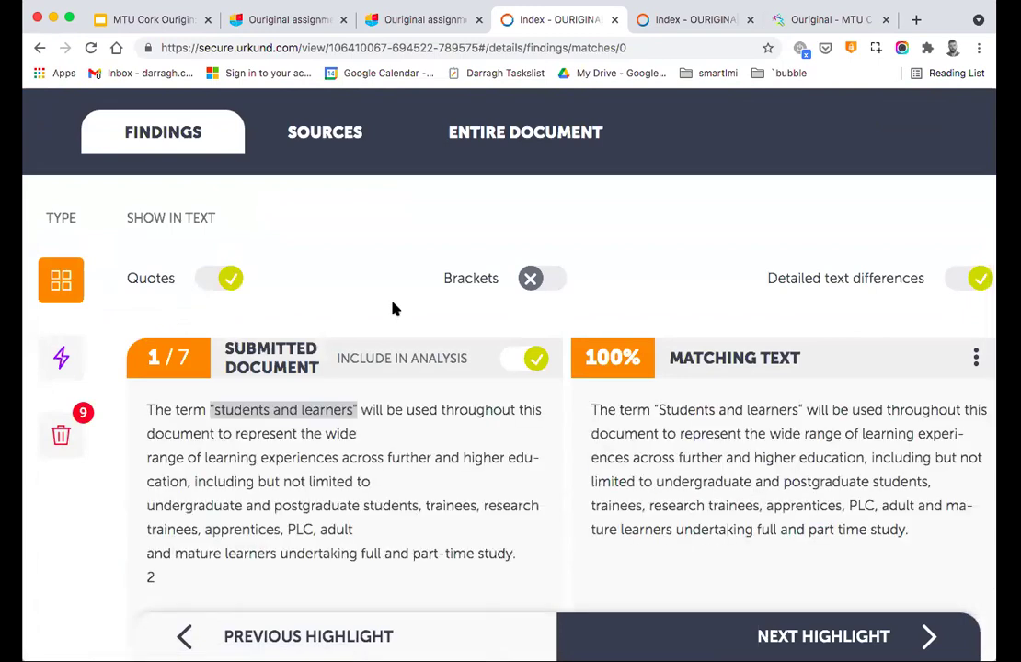
pyautogui.scroll(2, 268, 281)
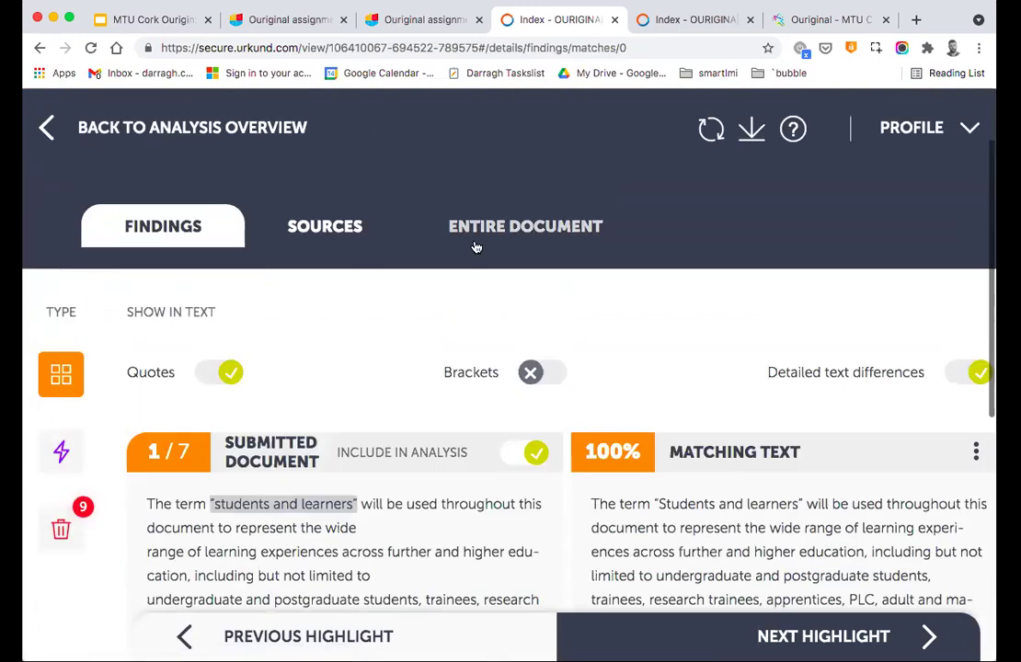
pyautogui.click(476, 244)
pyautogui.scroll(-2, 256, 276)
pyautogui.click(161, 352)
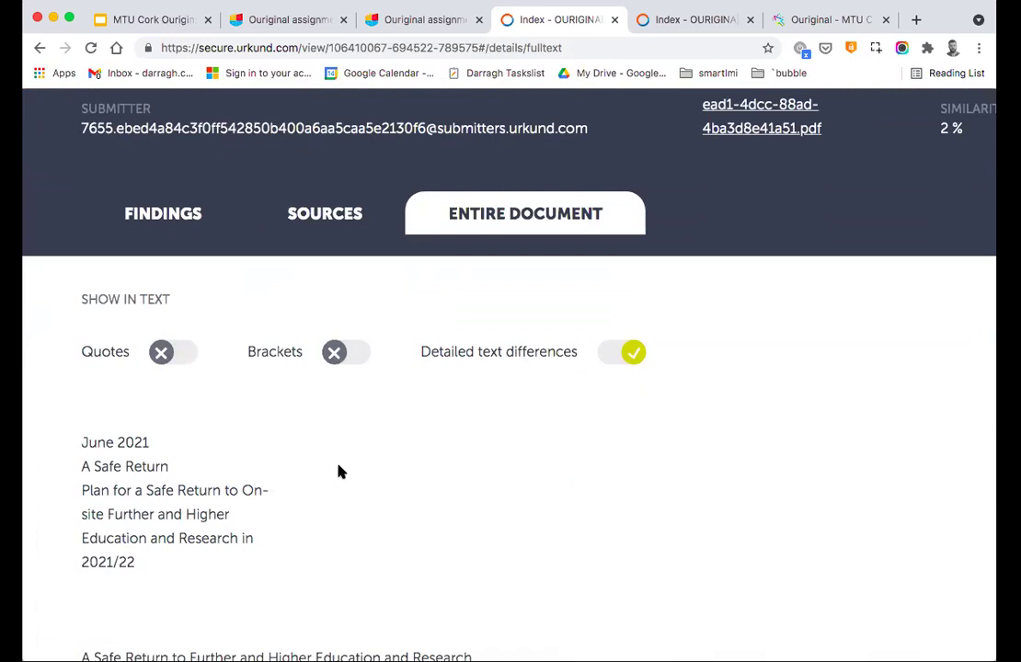
pyautogui.scroll(2, 336, 476)
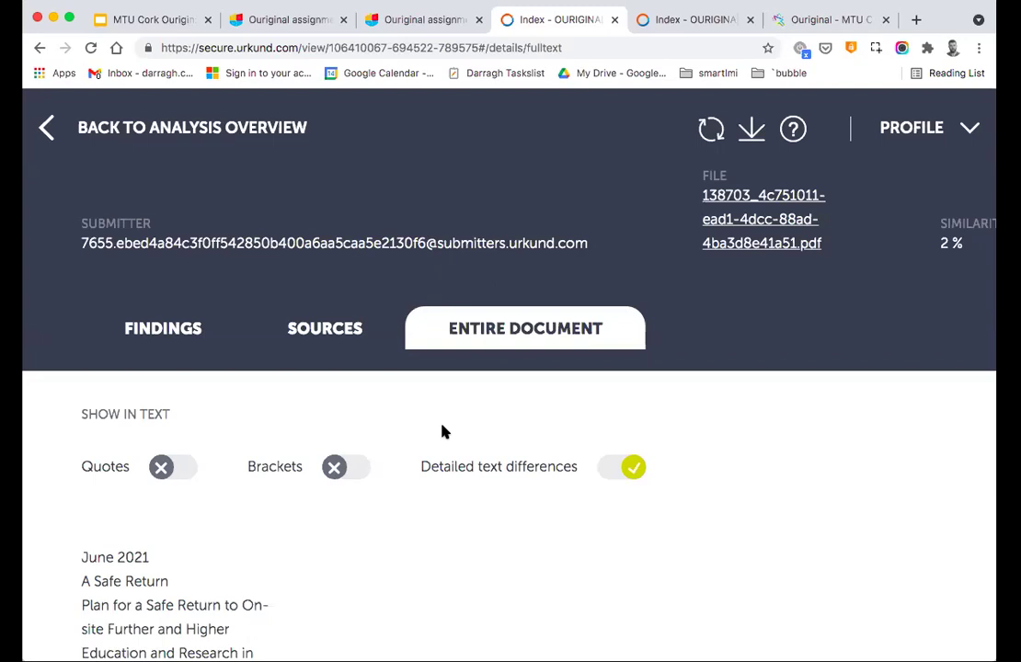
pyautogui.click(321, 335)
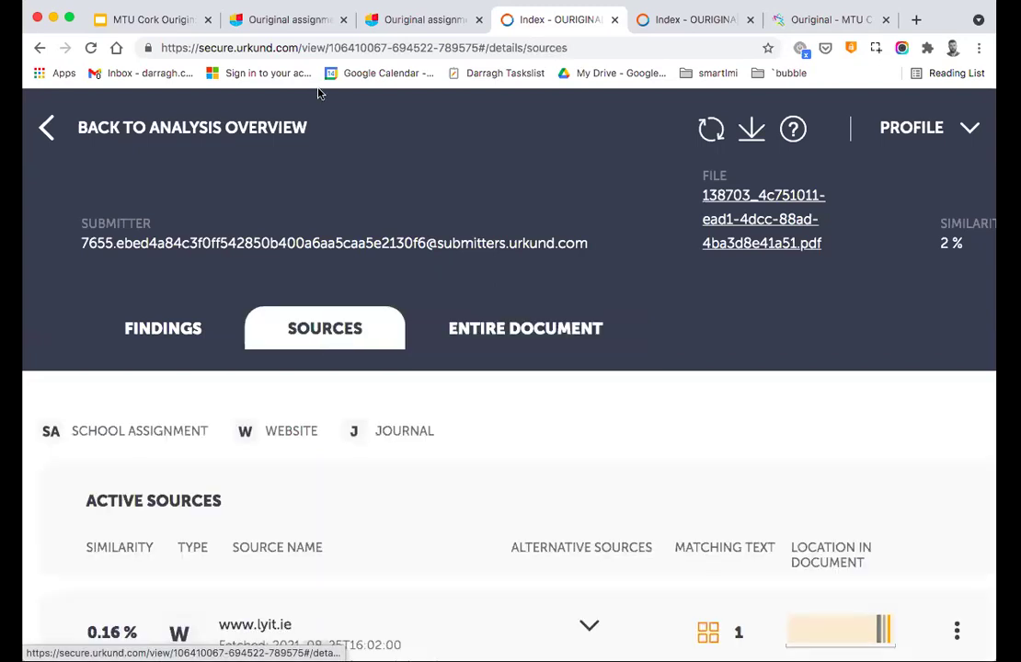
pyautogui.scroll(-3, 350, 157)
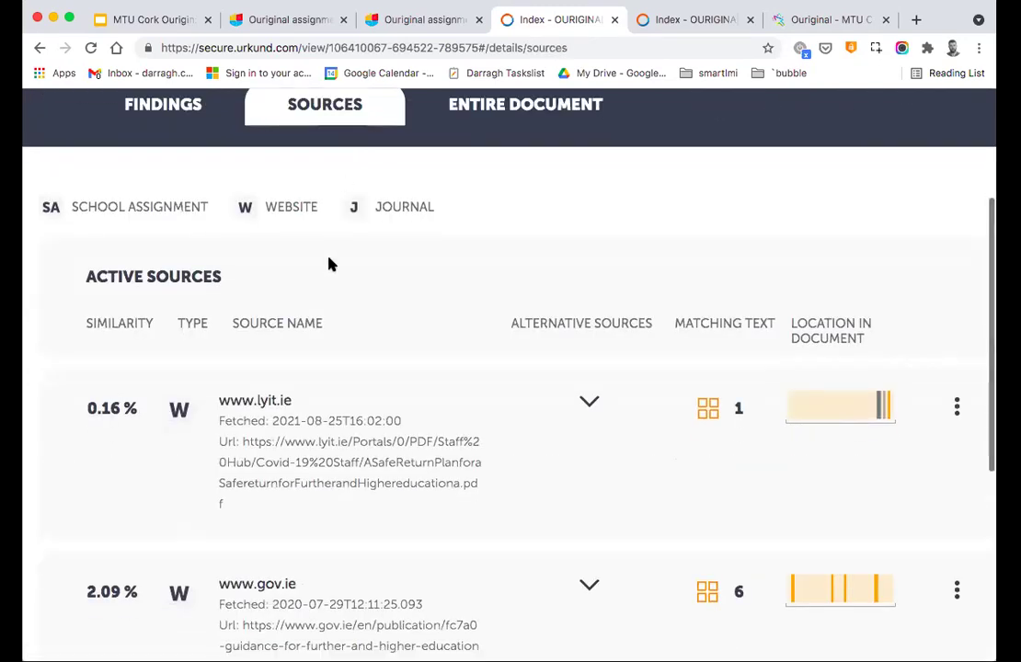
pyautogui.click(587, 403)
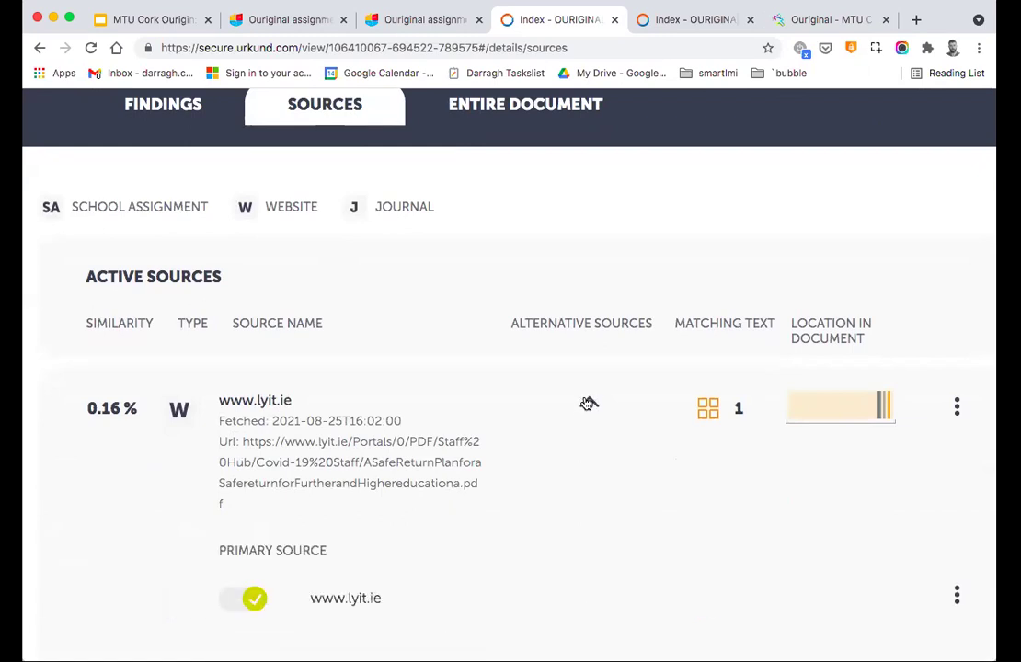
pyautogui.click(244, 600)
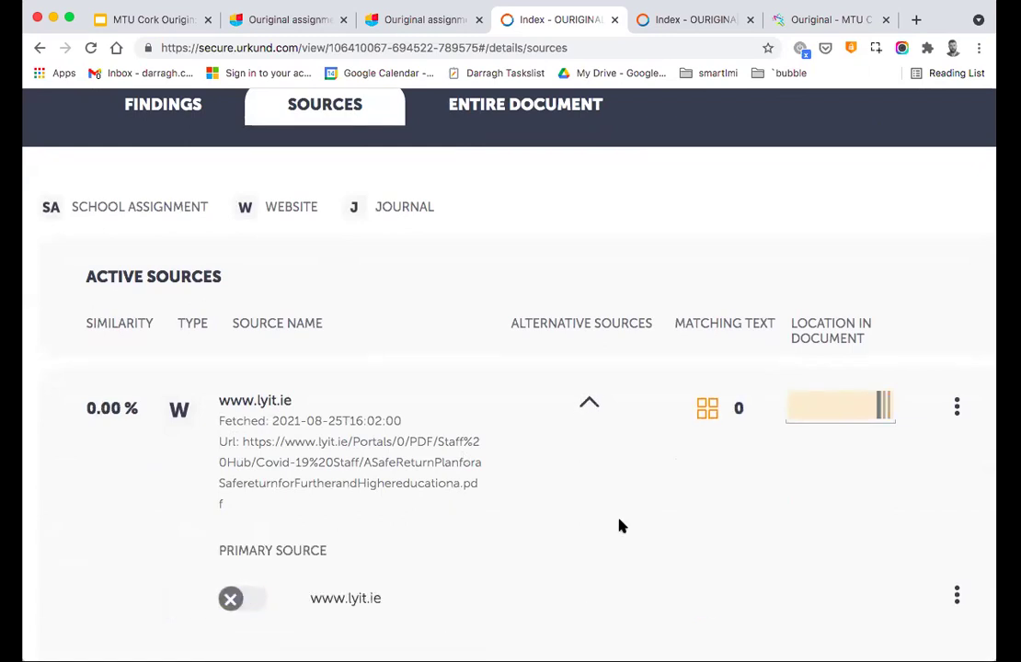
# Check the remaining active sources and return to the analysis overview to review the findings and similarity chart.
pyautogui.scroll(-5, 618, 524)
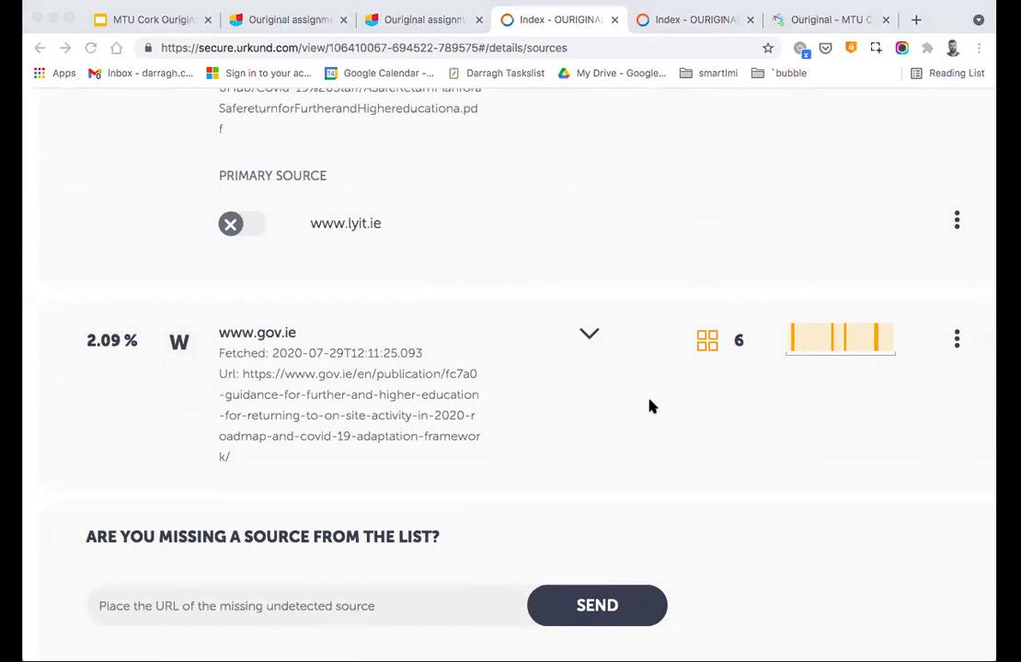
pyautogui.scroll(7, 649, 406)
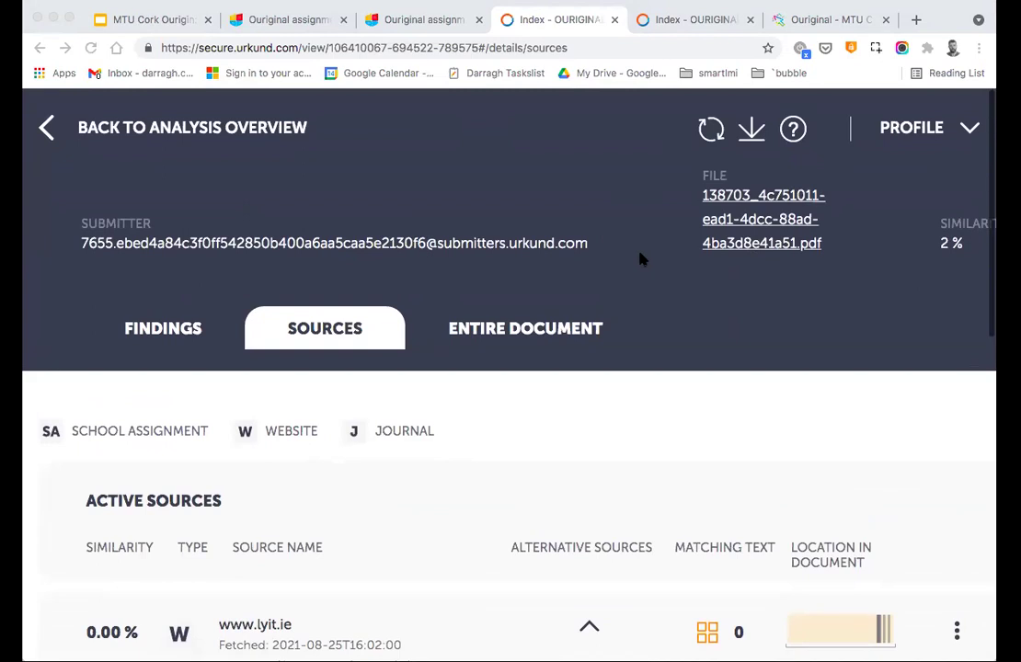
pyautogui.click(133, 130)
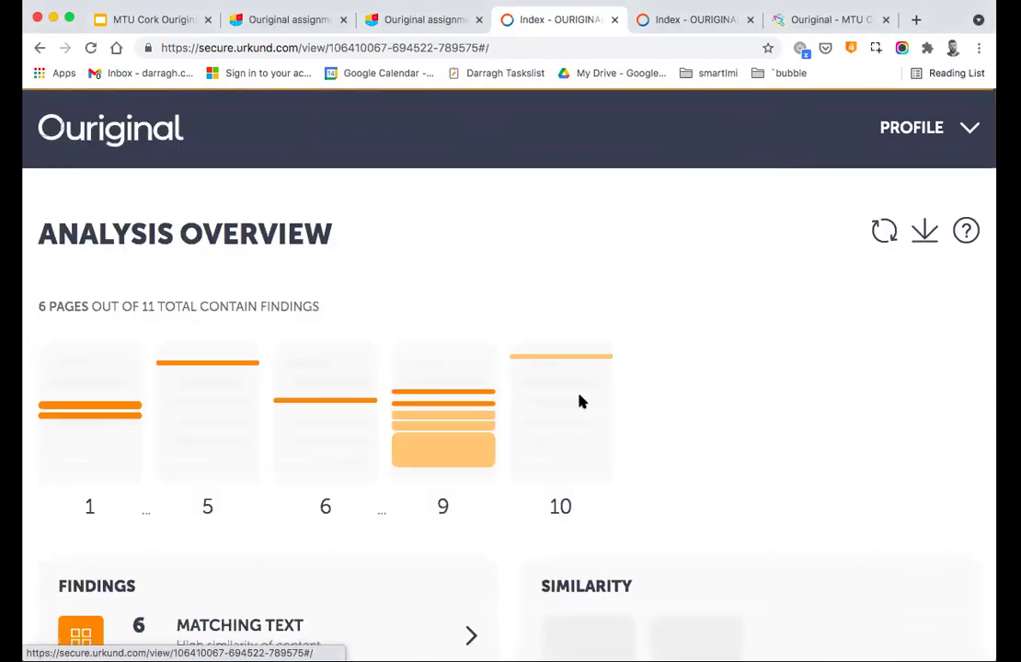
pyautogui.scroll(-1, 596, 413)
pyautogui.scroll(-6, 596, 413)
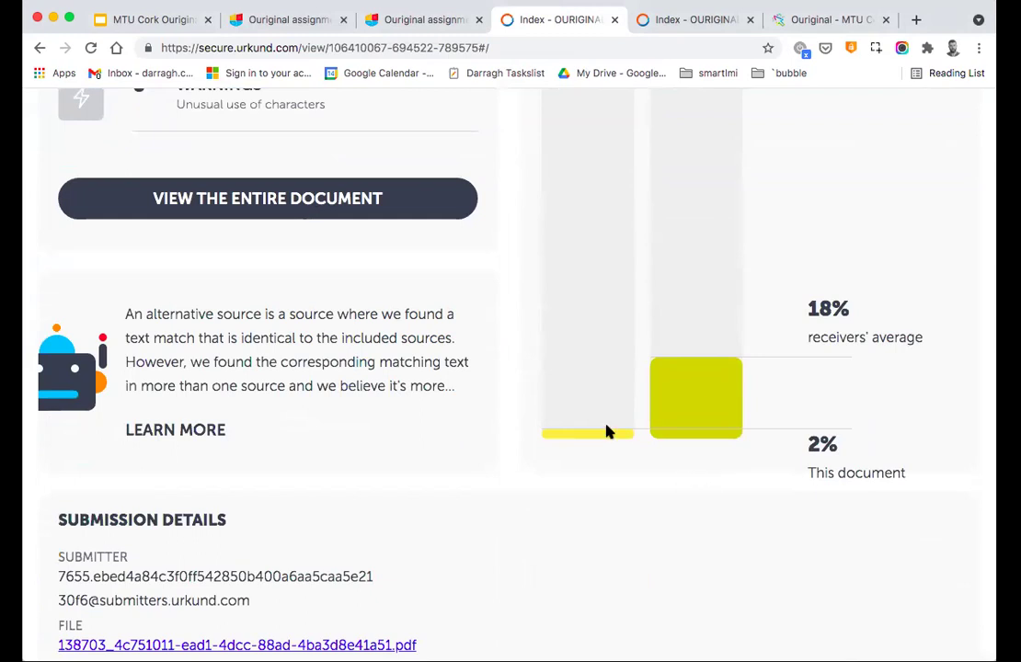
pyautogui.scroll(2, 607, 546)
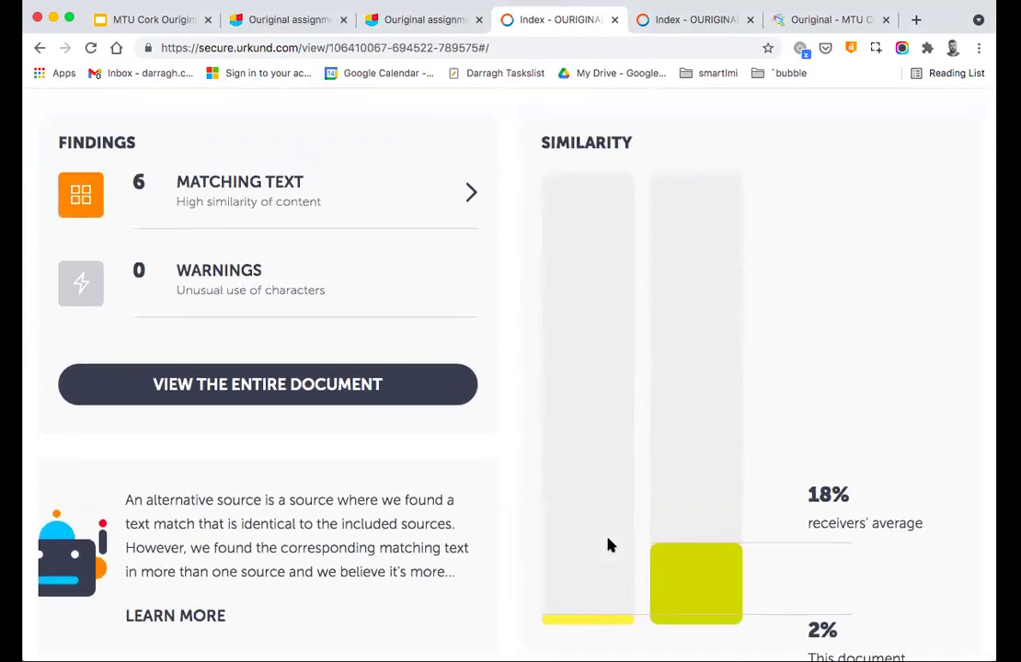
pyautogui.scroll(5, 607, 545)
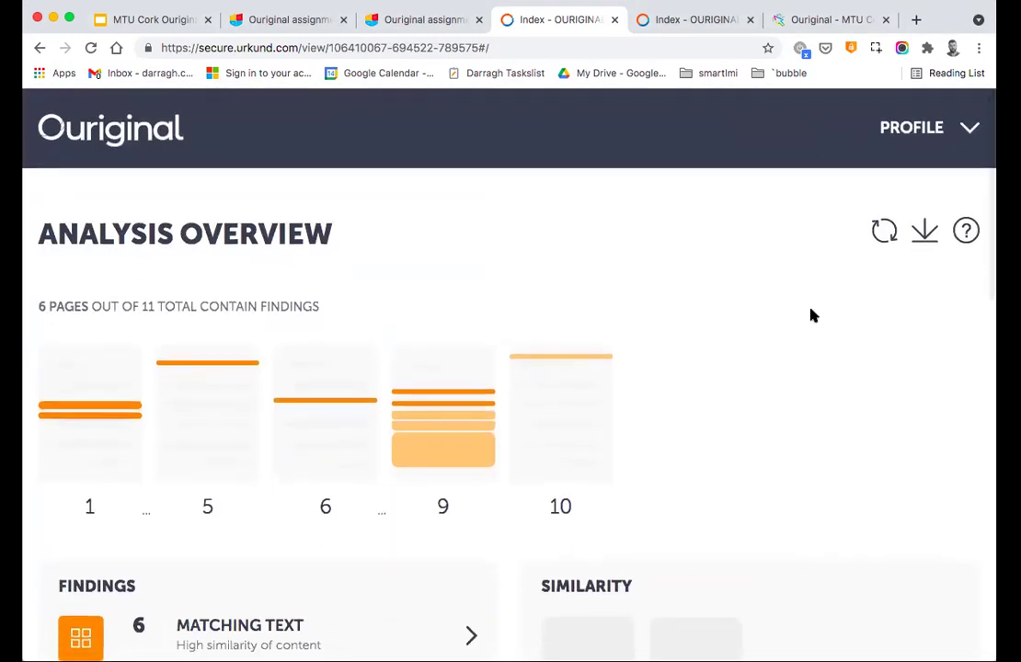
# Reset the analysis to its original state and highlight the document's similarity percentage in the overview.
pyautogui.click(883, 233)
pyautogui.scroll(-5, 703, 389)
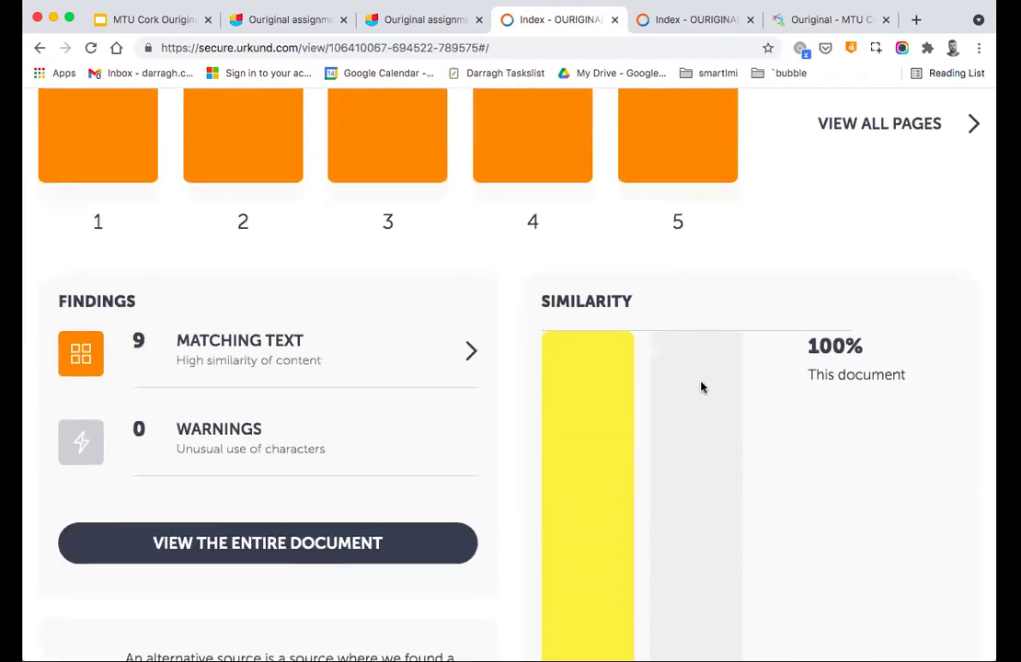
pyautogui.scroll(-1, 701, 387)
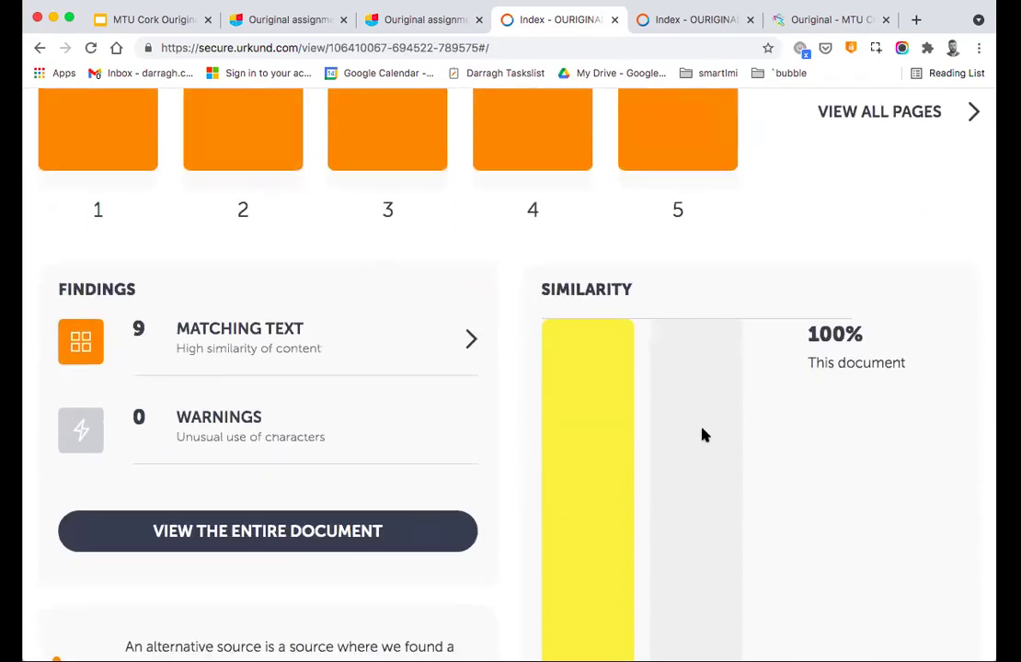
pyautogui.scroll(-4, 606, 357)
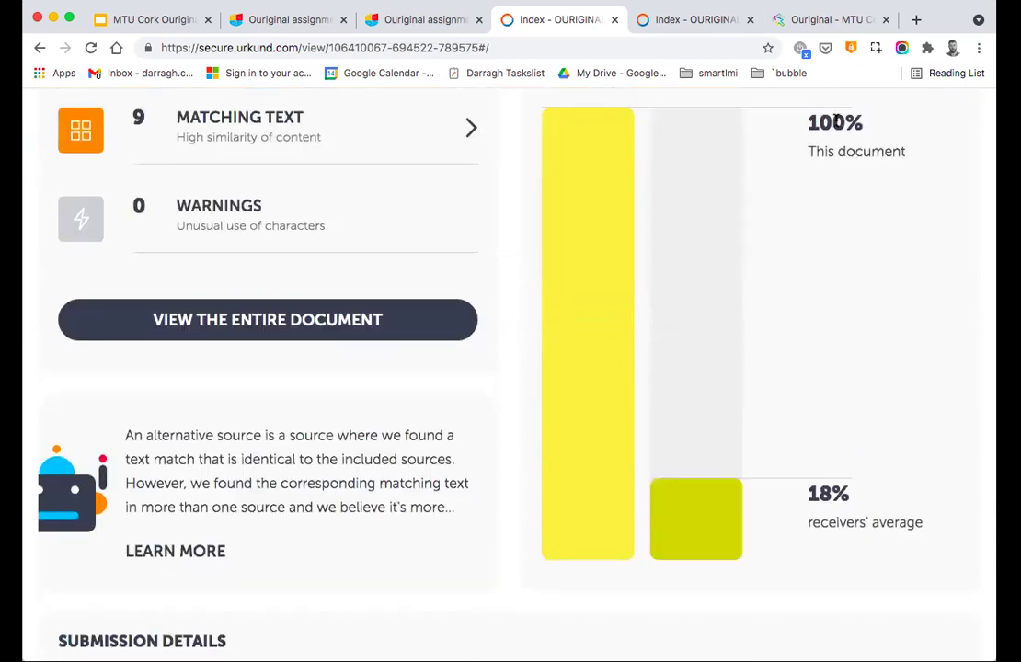
pyautogui.moveTo(810, 120); pyautogui.dragTo(863, 123)
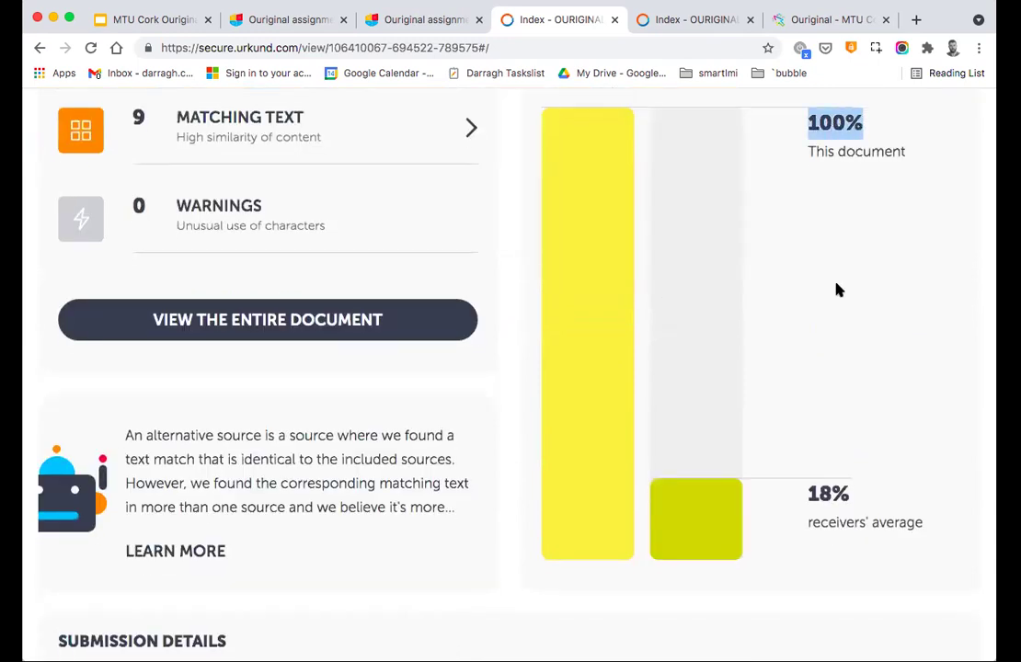
# Review the similarity chart and highlight the receivers' average percentage.
pyautogui.scroll(8, 838, 291)
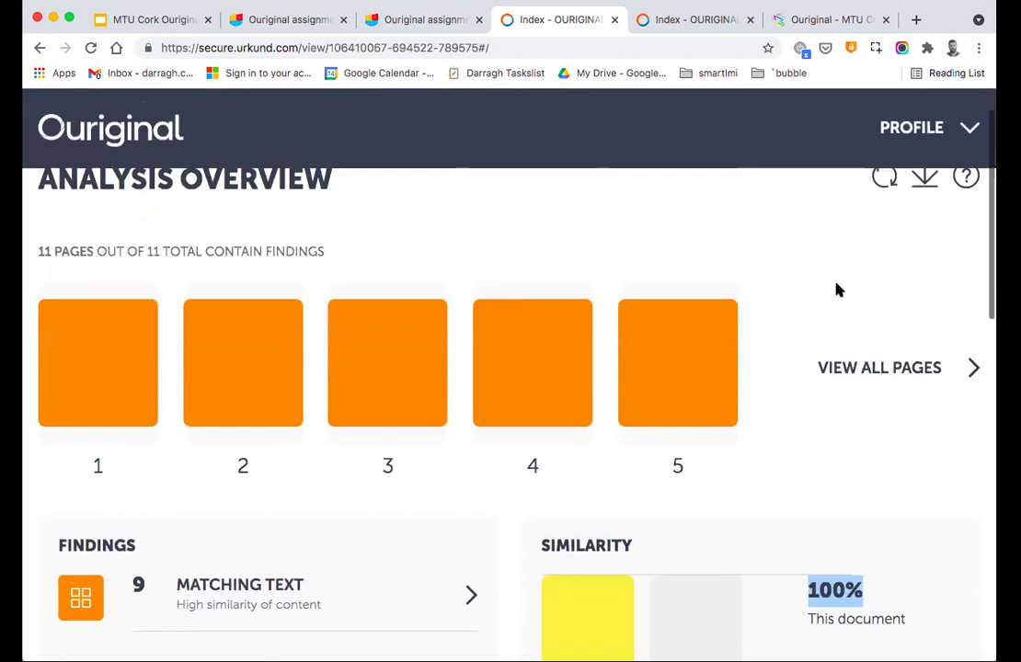
pyautogui.scroll(-8, 838, 291)
pyautogui.scroll(1, 604, 198)
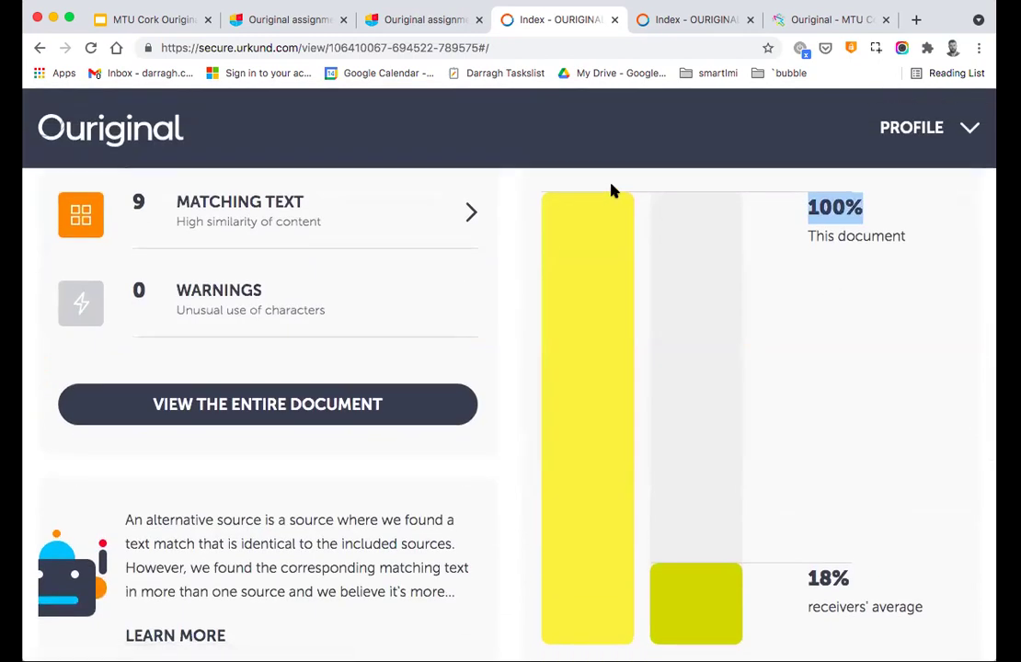
pyautogui.scroll(1, 607, 188)
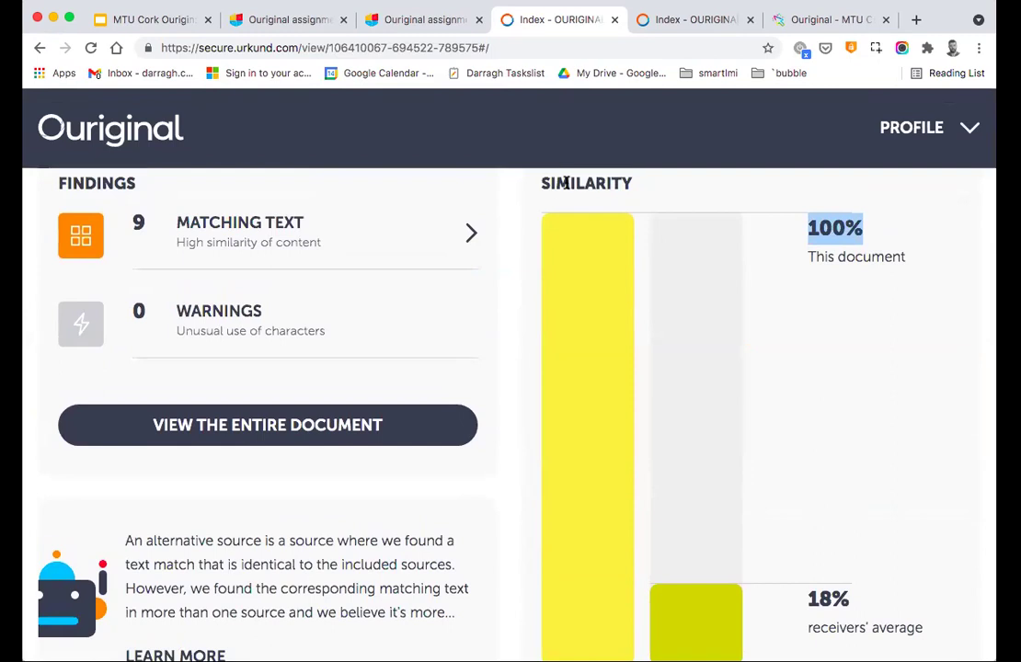
pyautogui.scroll(-3, 566, 184)
pyautogui.keyDown('shift'); pyautogui.click(862, 489); pyautogui.keyUp('shift')
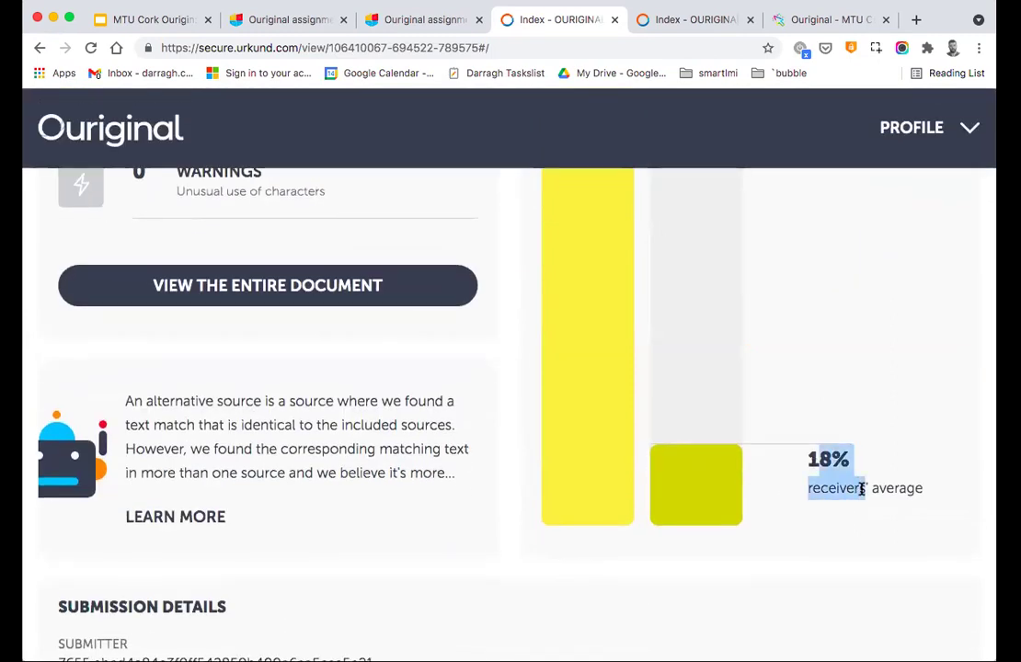
pyautogui.click(808, 464)
pyautogui.moveTo(808, 465); pyautogui.dragTo(832, 467)
pyautogui.click(835, 460)
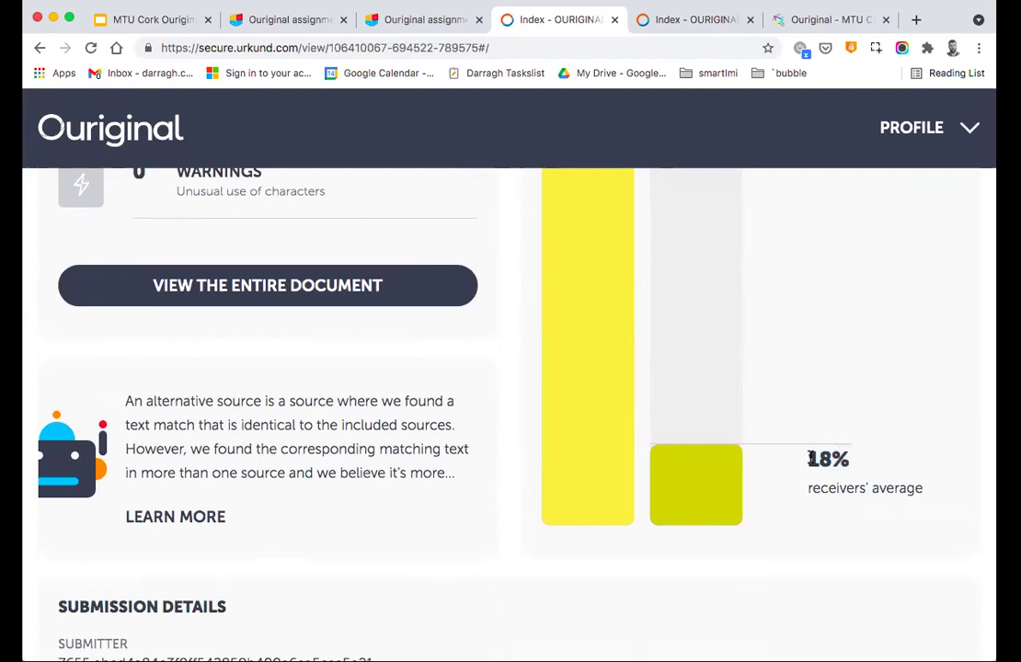
pyautogui.moveTo(811, 459); pyautogui.dragTo(851, 462)
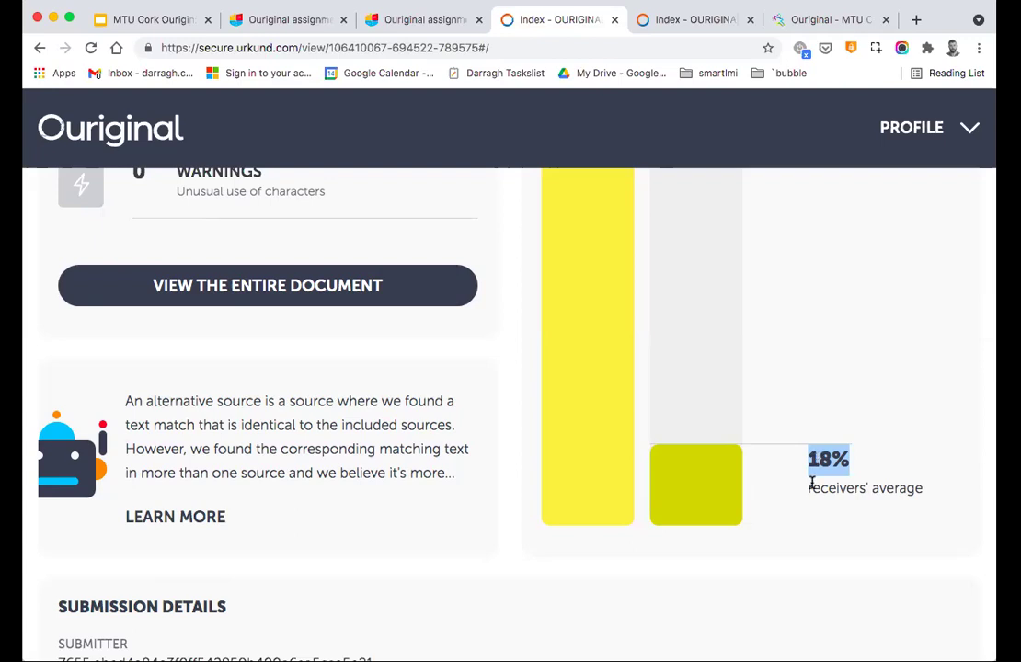
# Highlight the similarity percentage for this document and compare its bar with the receivers' average.
pyautogui.scroll(10, 812, 485)
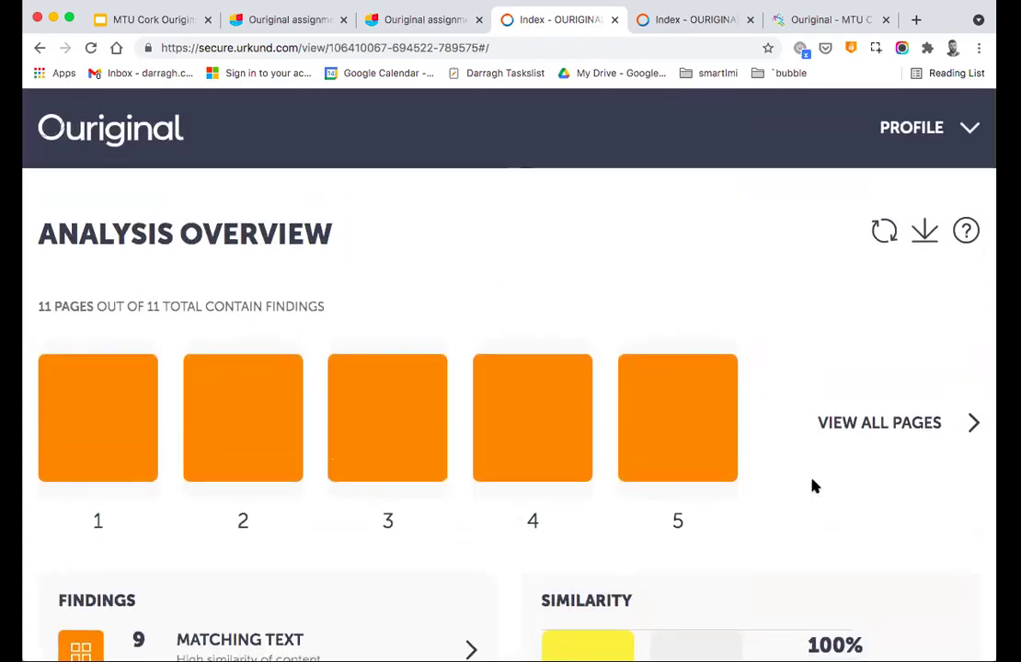
pyautogui.scroll(-3, 850, 321)
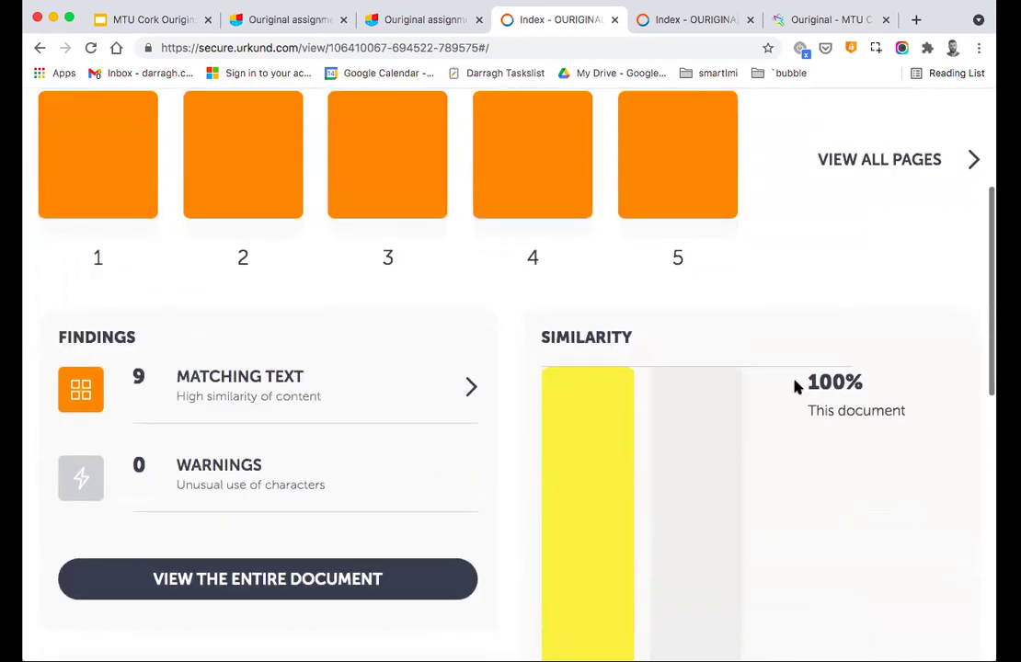
pyautogui.moveTo(808, 384); pyautogui.dragTo(865, 384)
pyautogui.scroll(-3, 862, 381)
pyautogui.scroll(1, 862, 381)
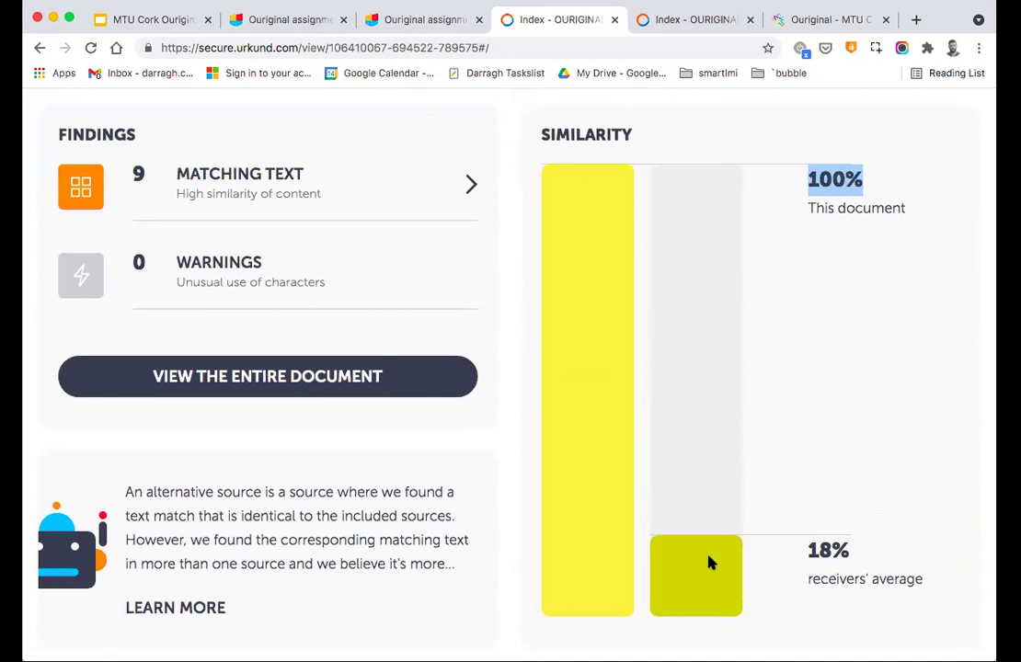
# Download the analysis report as a PDF and open the downloaded file.
pyautogui.scroll(3, 709, 563)
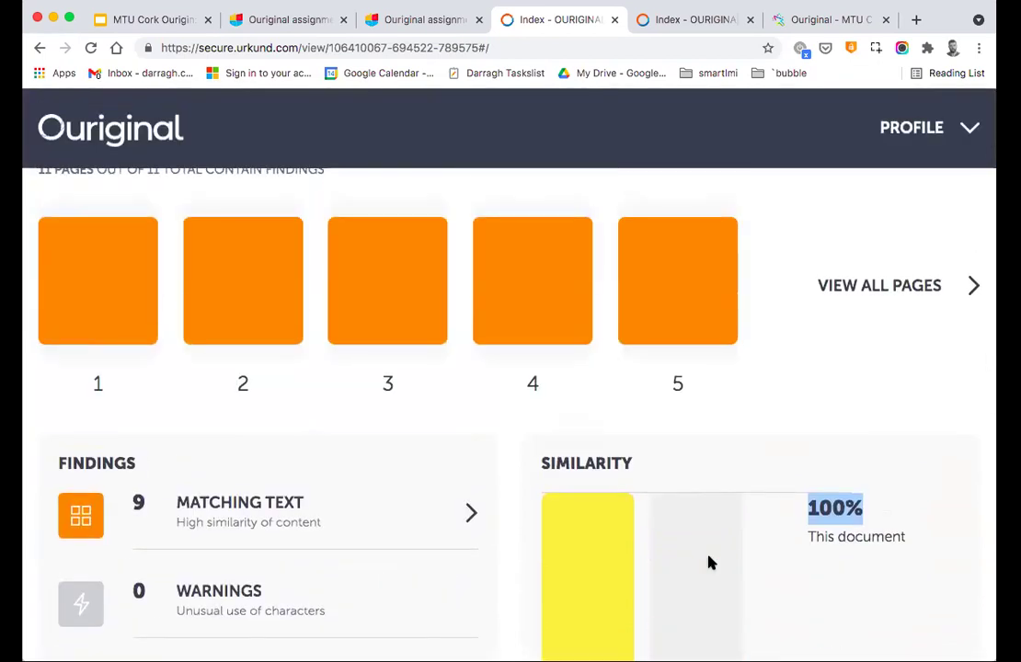
pyautogui.scroll(2, 709, 520)
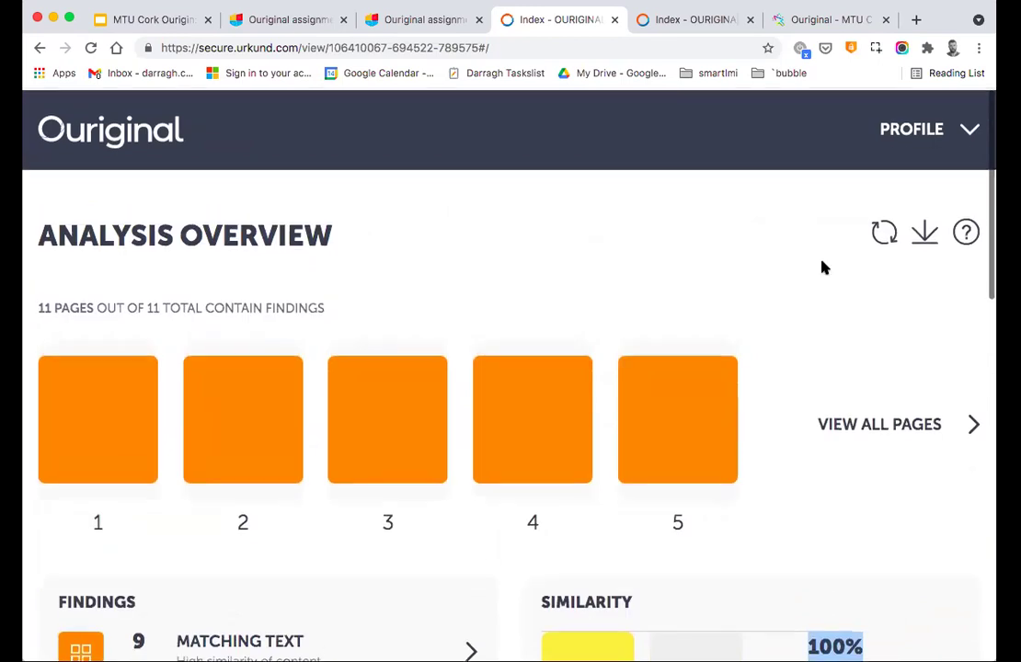
pyautogui.click(925, 233)
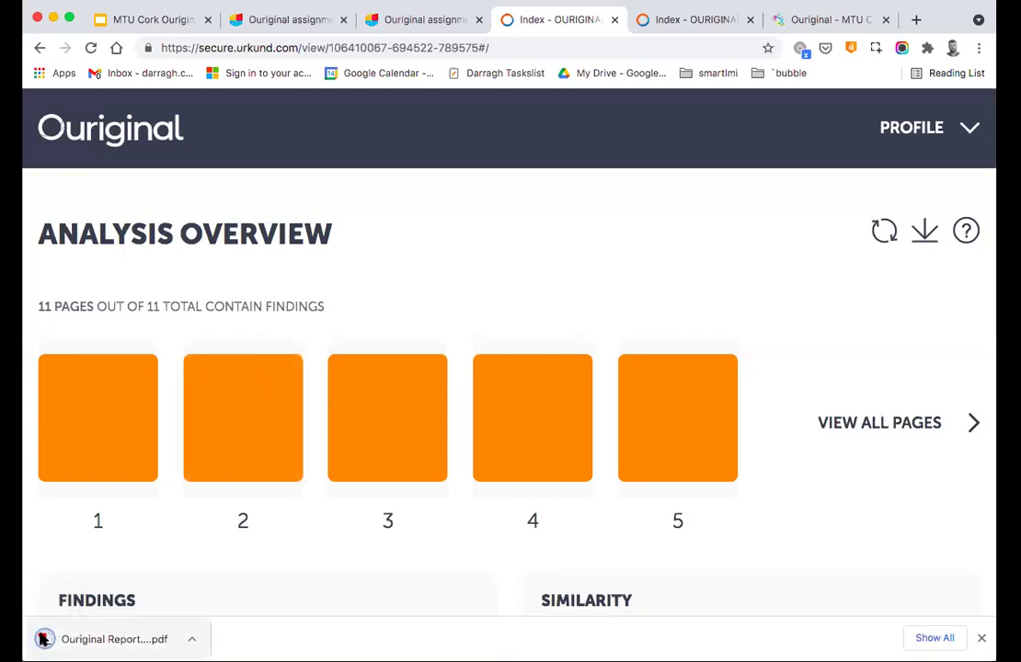
pyautogui.click(106, 640)
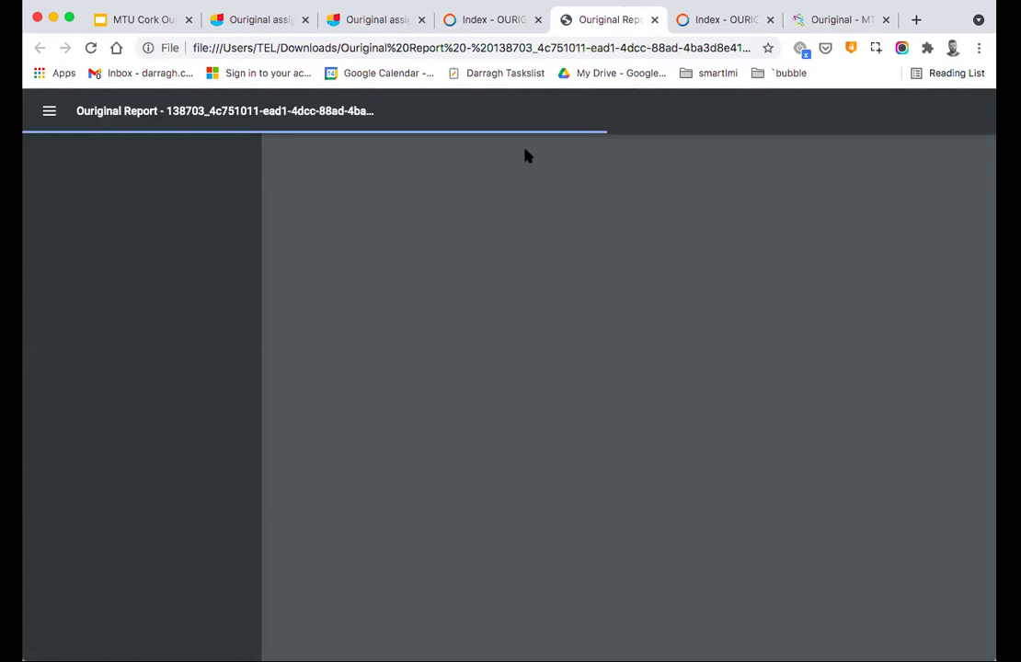
# Page through the PDF report's entire-document text and side-by-side matches as far as finding 4/9, and close the report.
pyautogui.scroll(-15, 509, 291)
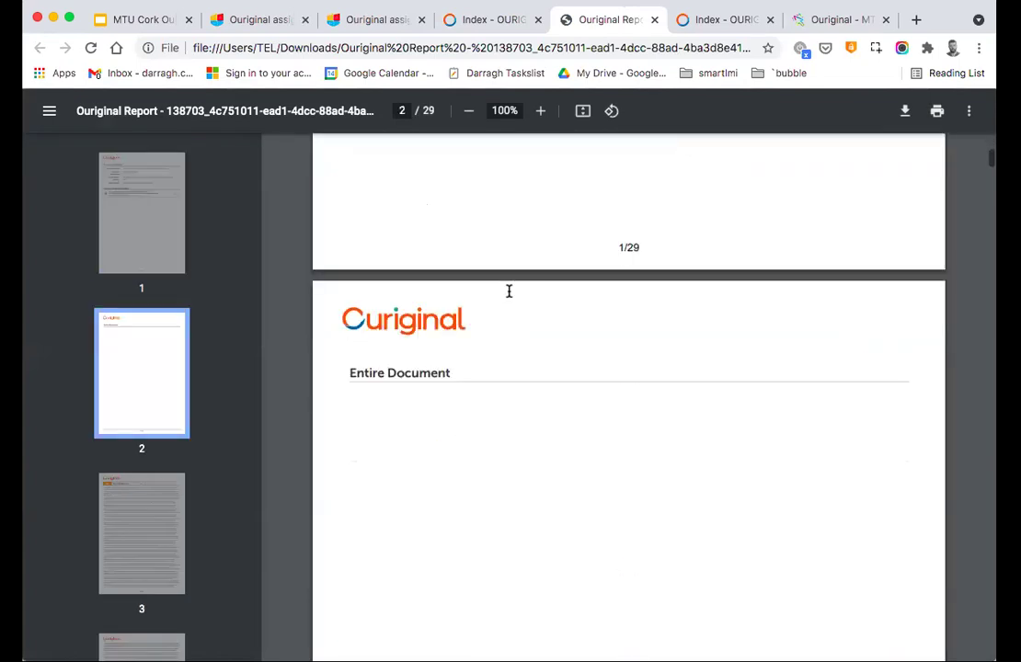
pyautogui.scroll(-15, 509, 291)
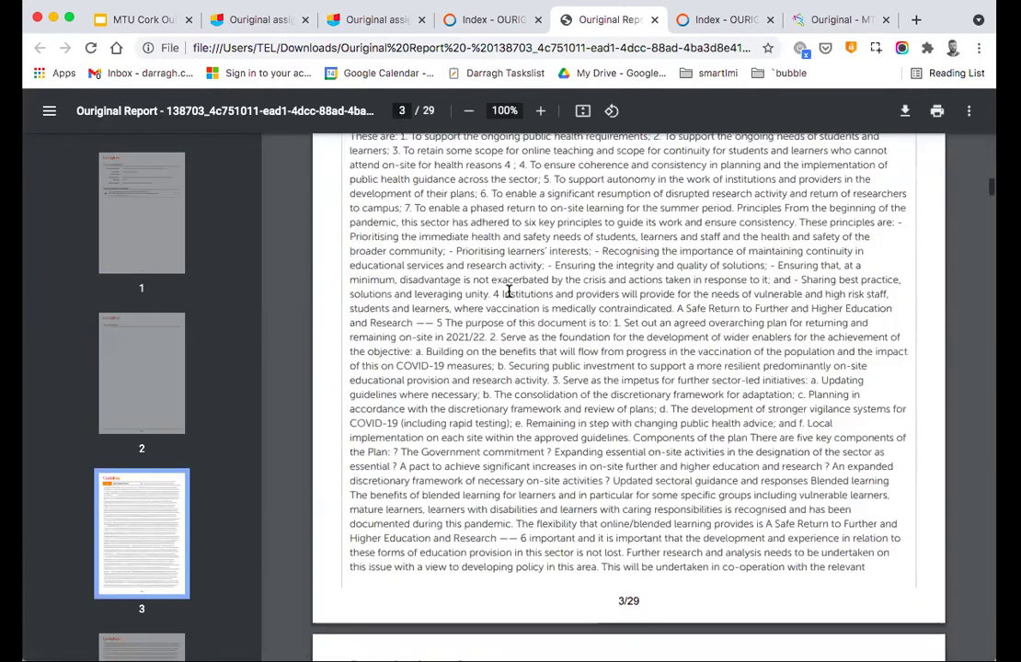
pyautogui.scroll(-15, 509, 290)
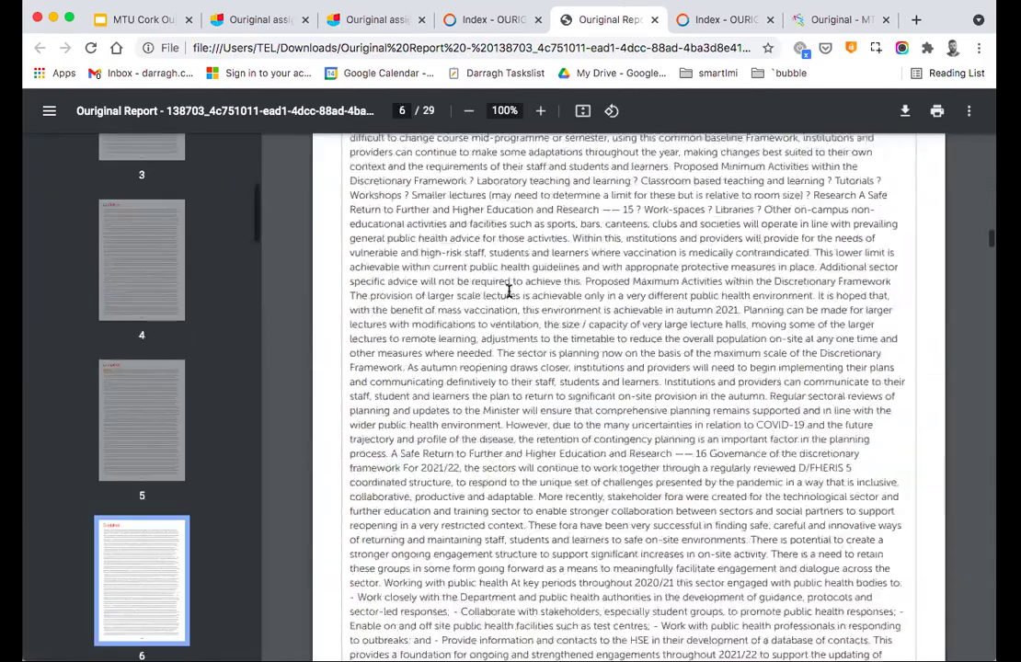
pyautogui.scroll(-20, 508, 291)
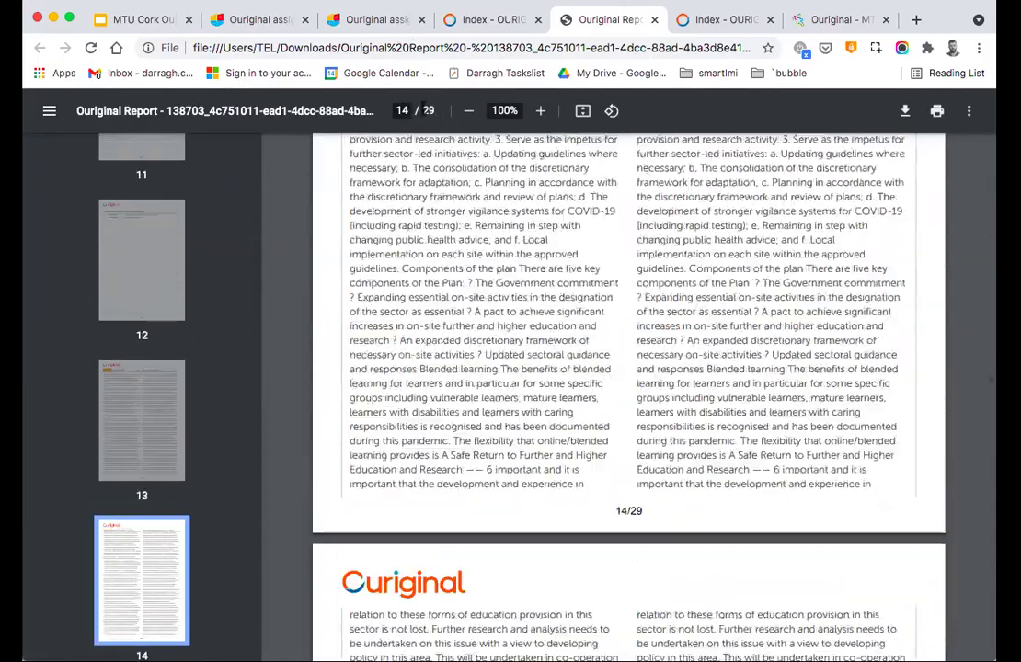
pyautogui.scroll(-8, 430, 333)
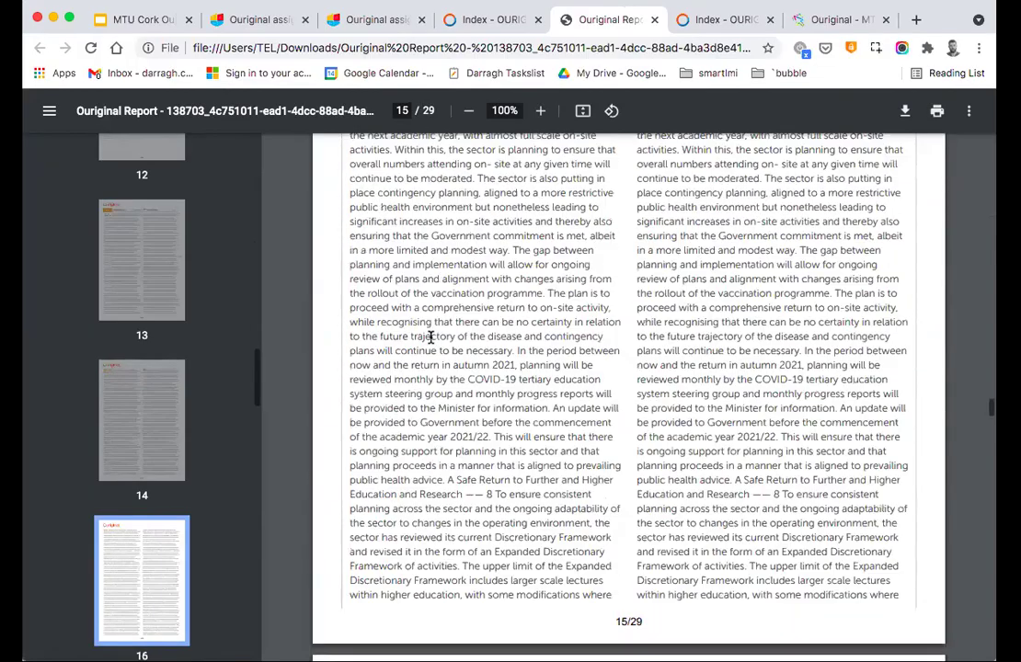
pyautogui.scroll(-20, 430, 337)
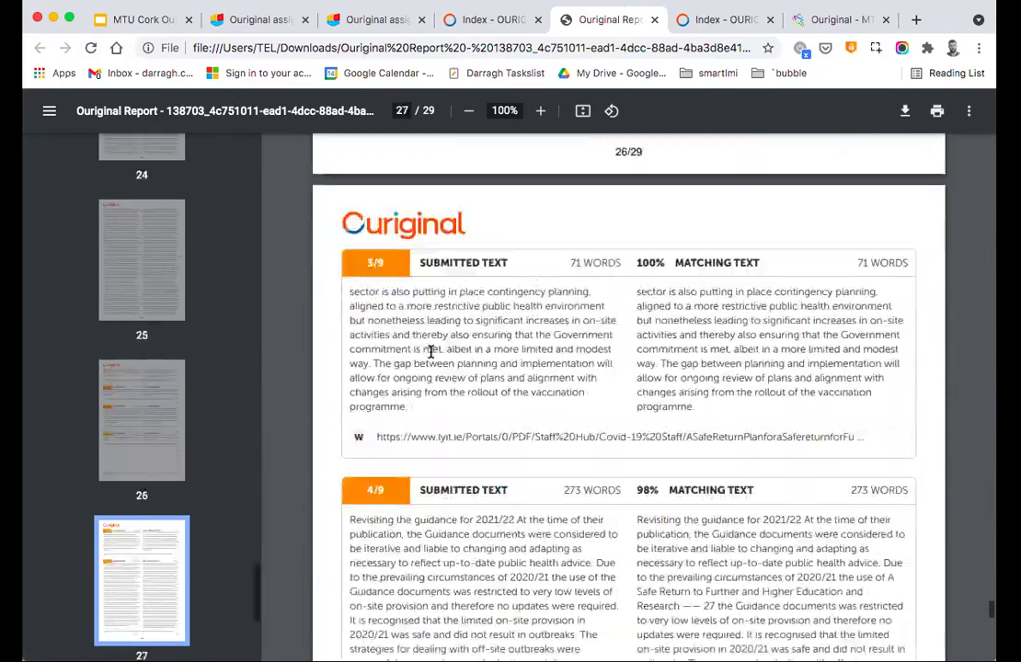
pyautogui.scroll(-5, 431, 350)
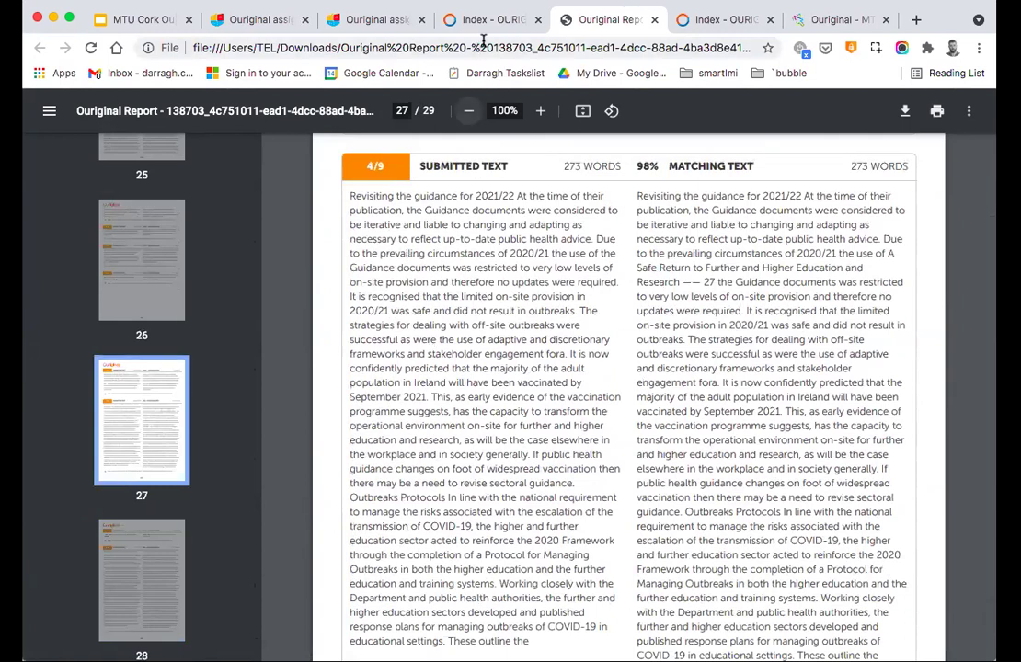
pyautogui.click(654, 19)
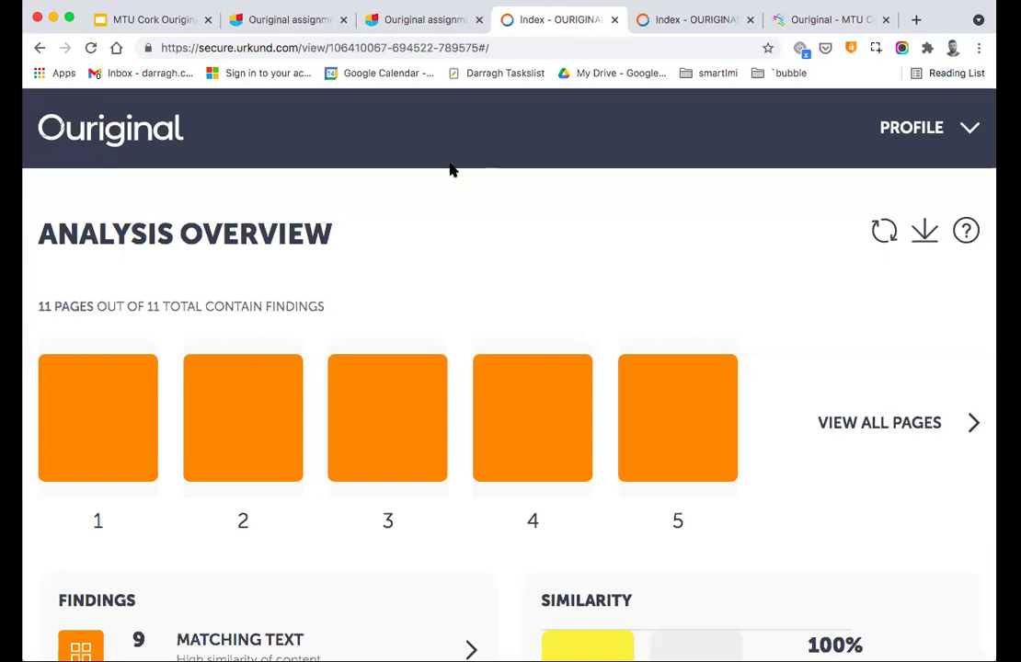
pyautogui.scroll(-3, 313, 320)
pyautogui.scroll(3, 130, 200)
pyautogui.scroll(-5, 309, 227)
pyautogui.click(234, 273)
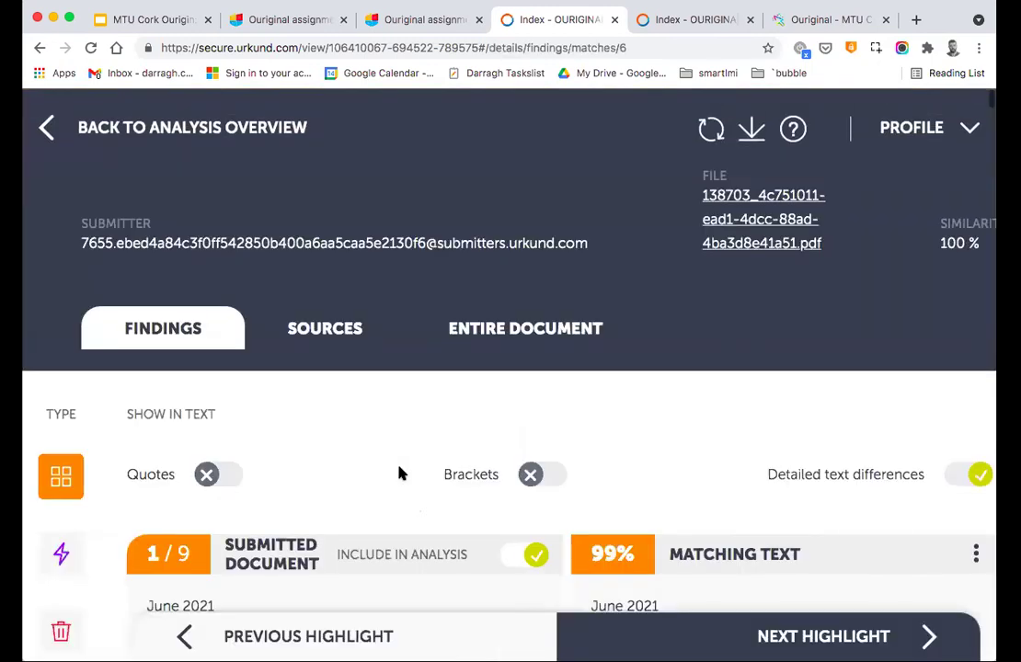
pyautogui.click(326, 328)
pyautogui.scroll(-5, 237, 548)
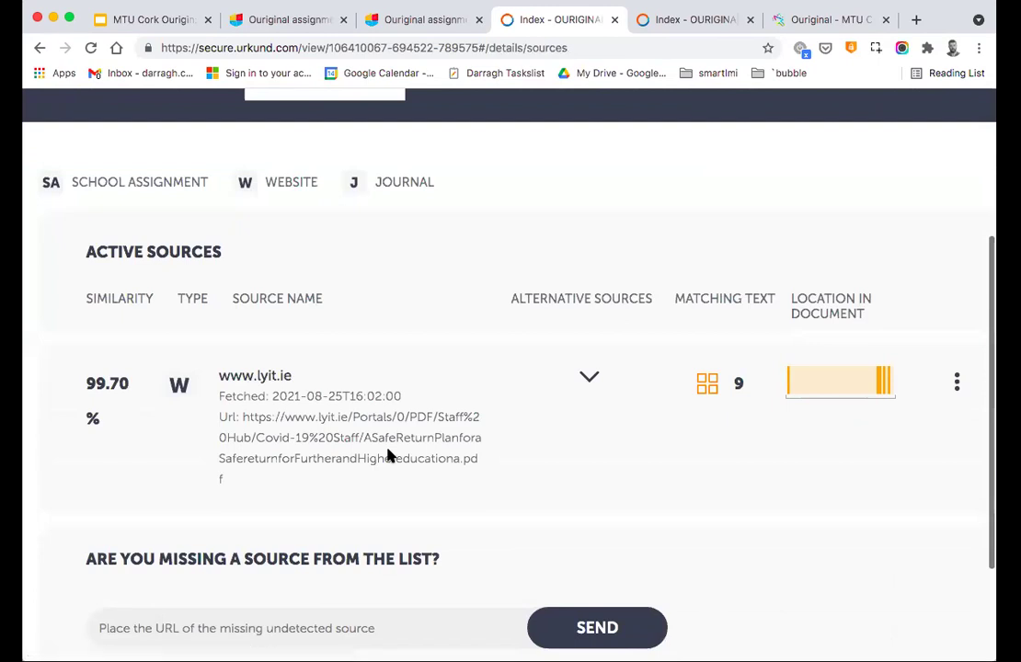
pyautogui.click(589, 377)
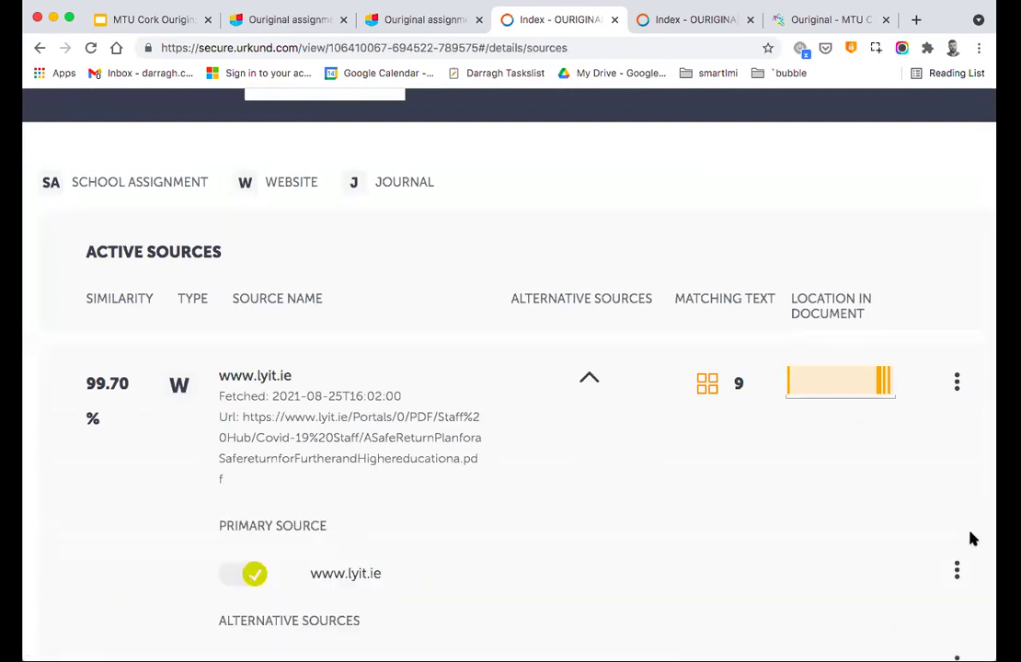
pyautogui.scroll(5, 697, 525)
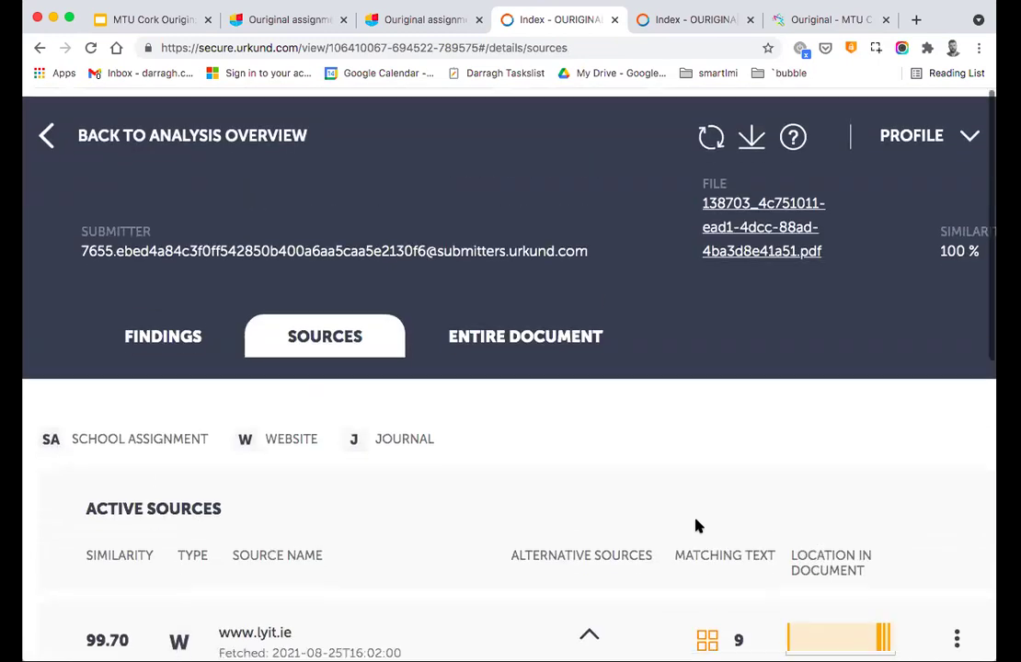
# Return to the analysis overview and review its findings, similarity bars and submission details.
pyautogui.click(189, 134)
pyautogui.scroll(-2, 492, 426)
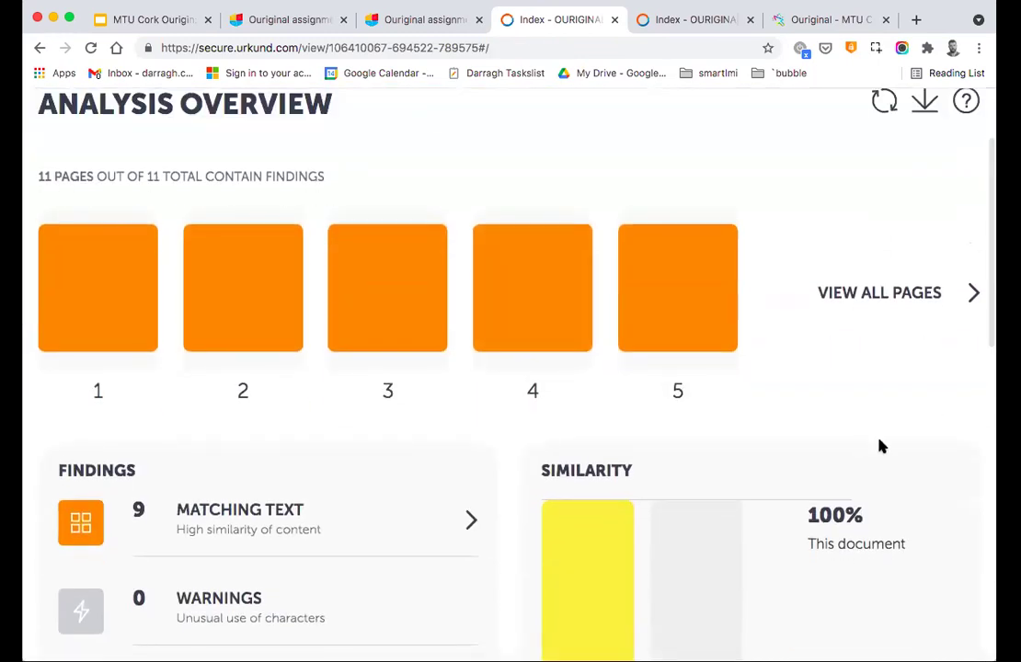
pyautogui.scroll(-5, 989, 483)
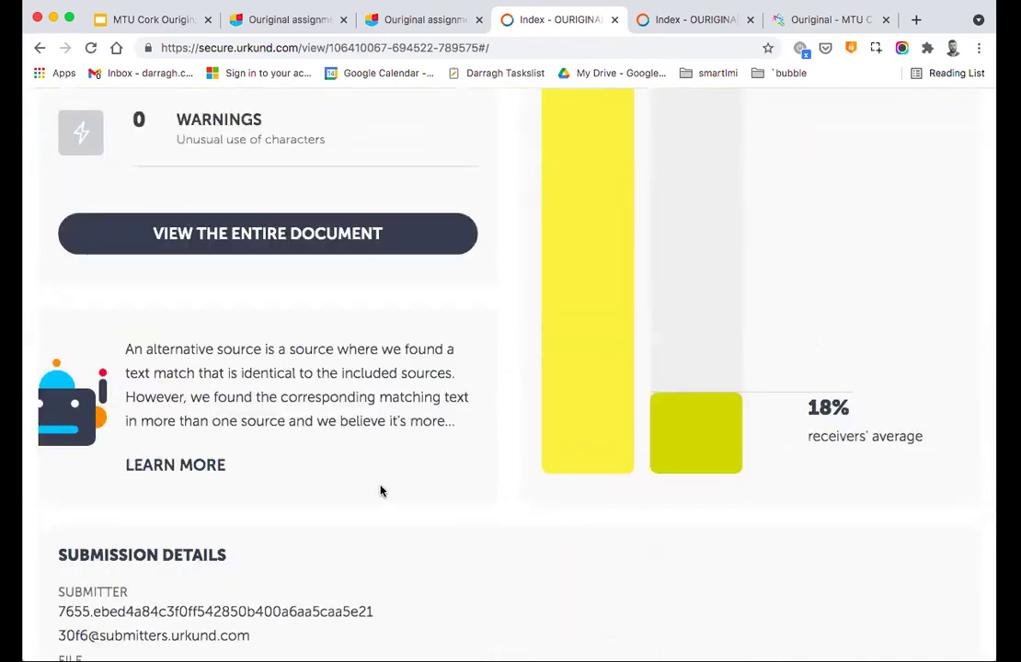
pyautogui.scroll(5, 380, 491)
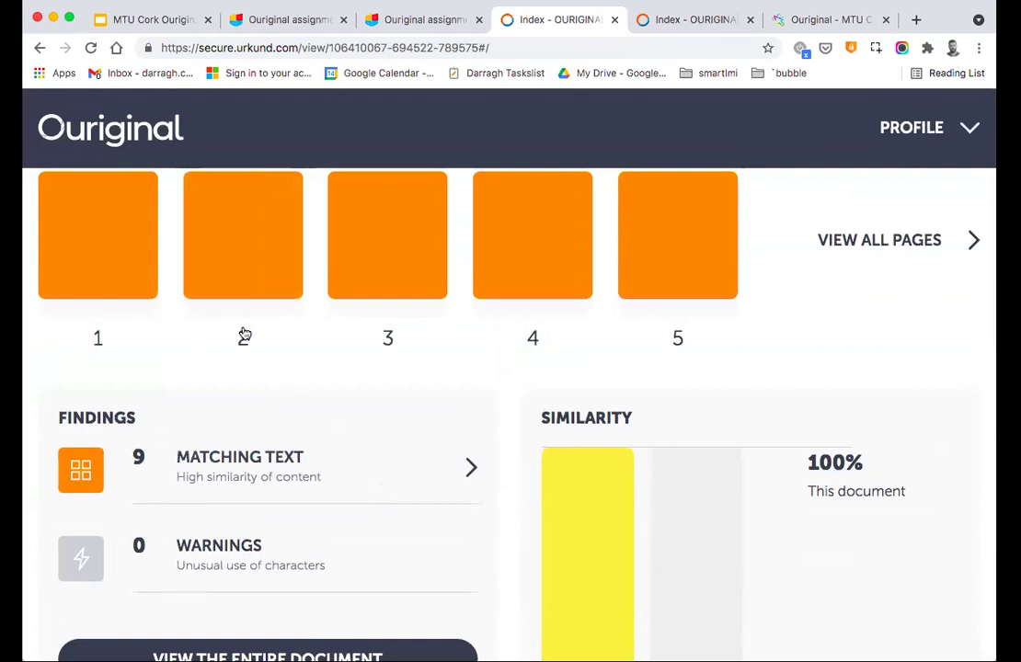
pyautogui.click(189, 464)
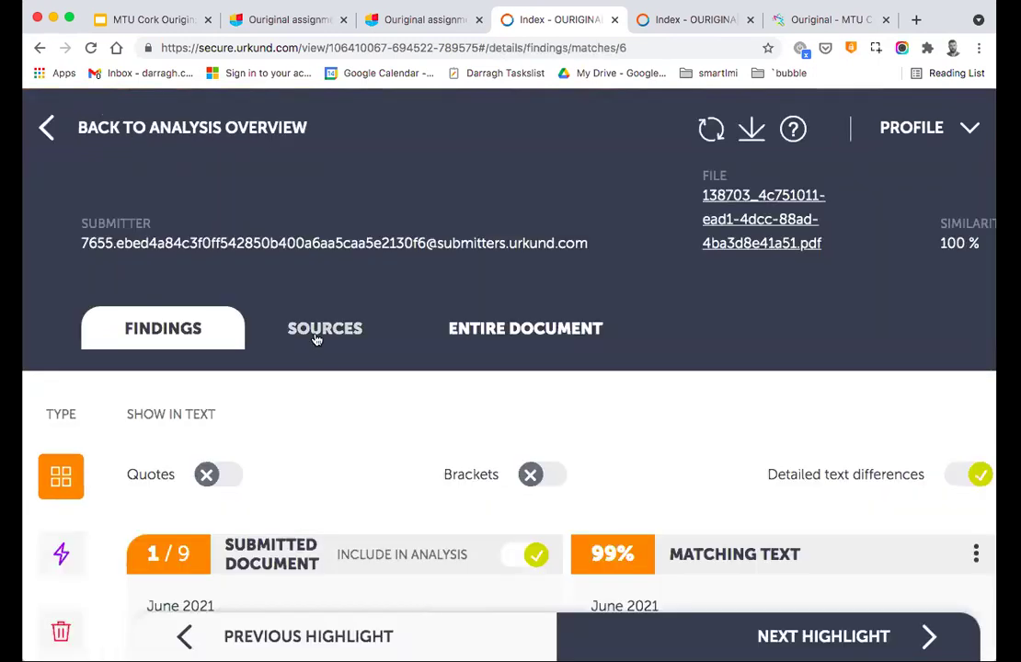
pyautogui.click(322, 331)
pyautogui.scroll(-3, 432, 417)
pyautogui.click(589, 318)
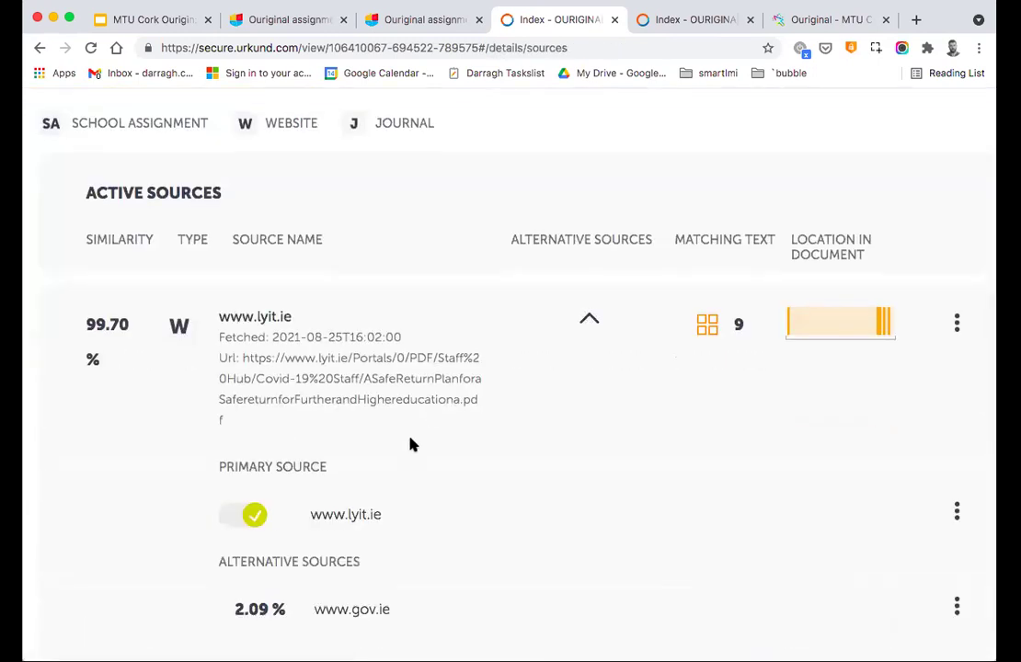
pyautogui.click(255, 514)
pyautogui.click(615, 504)
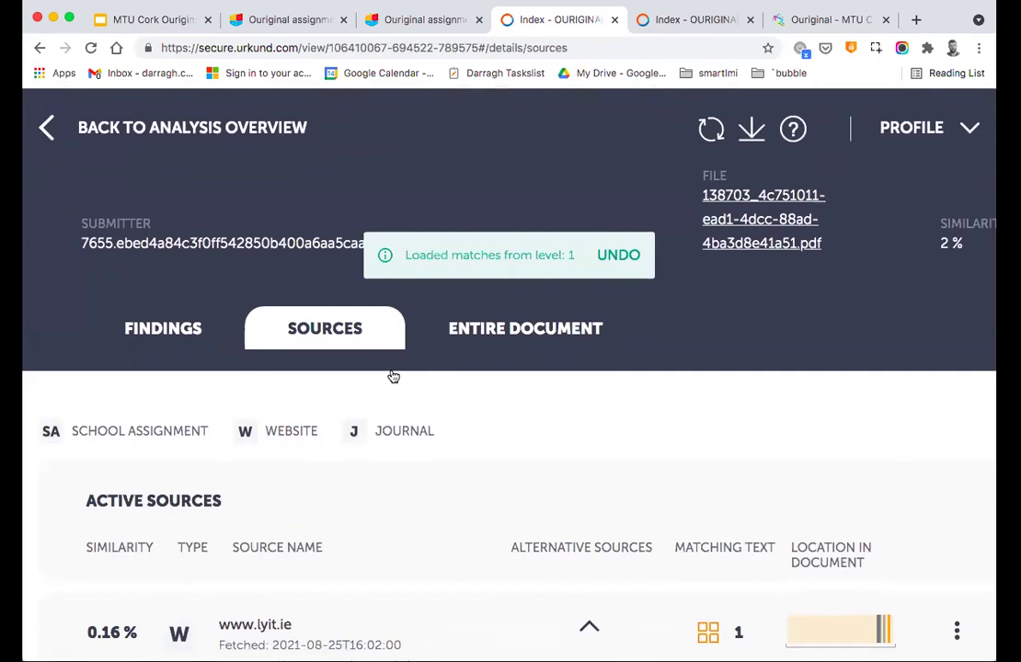
pyautogui.click(541, 433)
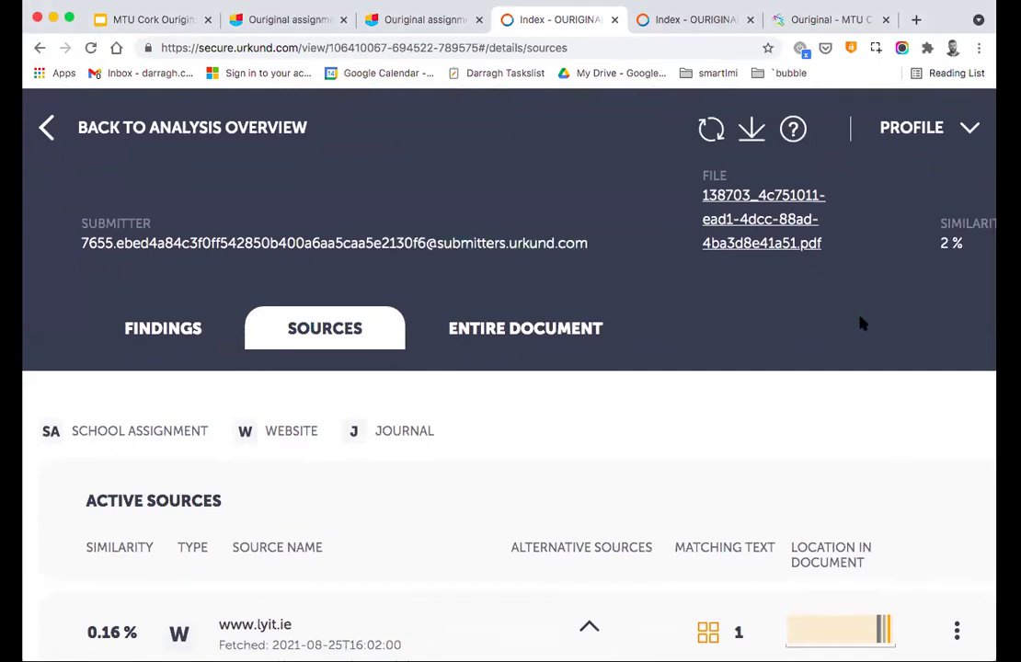
pyautogui.click(221, 128)
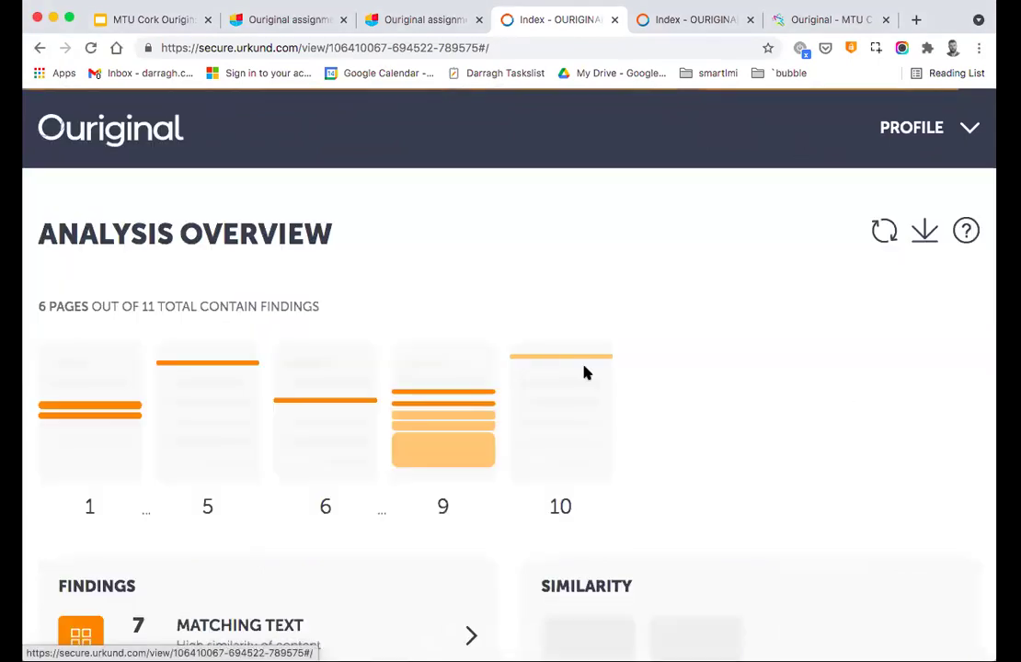
# Start the guided tour of the analysis report, step through to the similarity bars explanation, and close the tour.
pyautogui.click(965, 233)
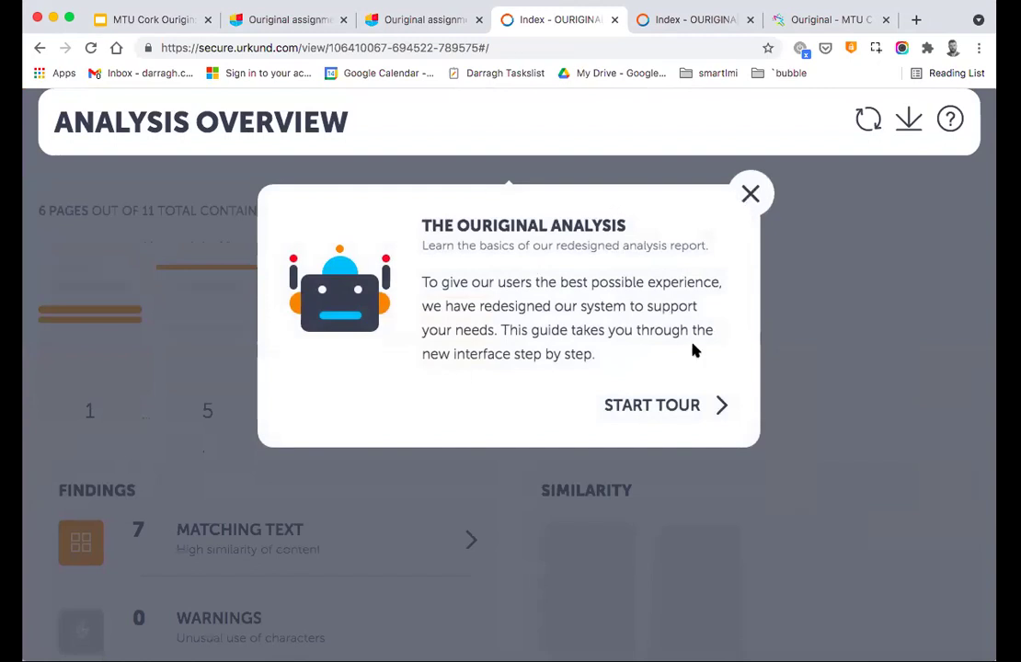
pyautogui.click(751, 195)
pyautogui.click(953, 124)
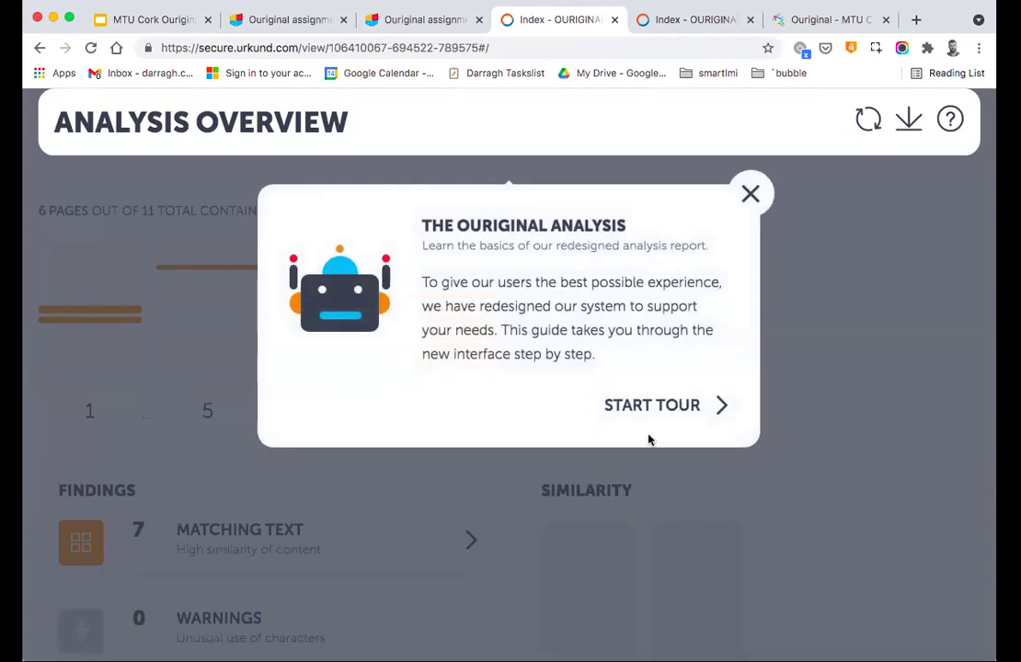
pyautogui.click(659, 406)
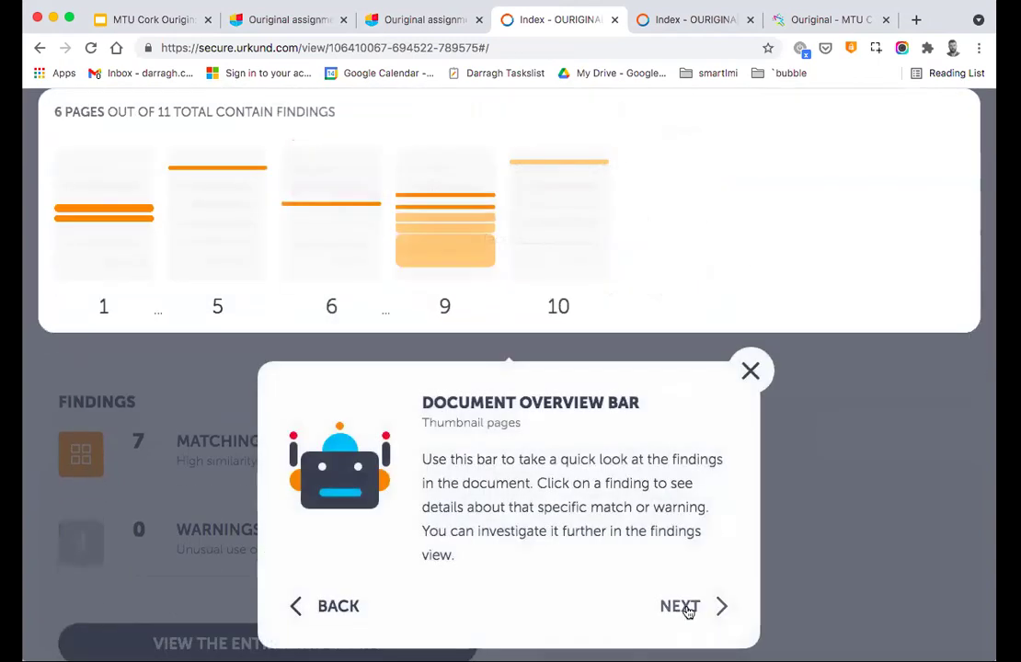
pyautogui.click(686, 607)
pyautogui.click(435, 444)
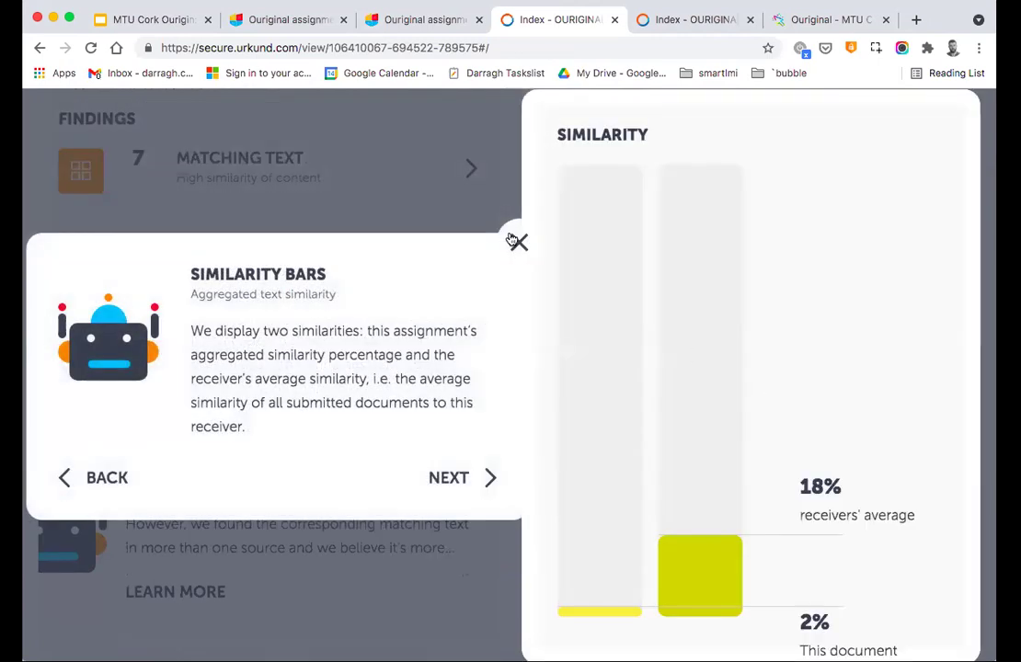
pyautogui.click(516, 242)
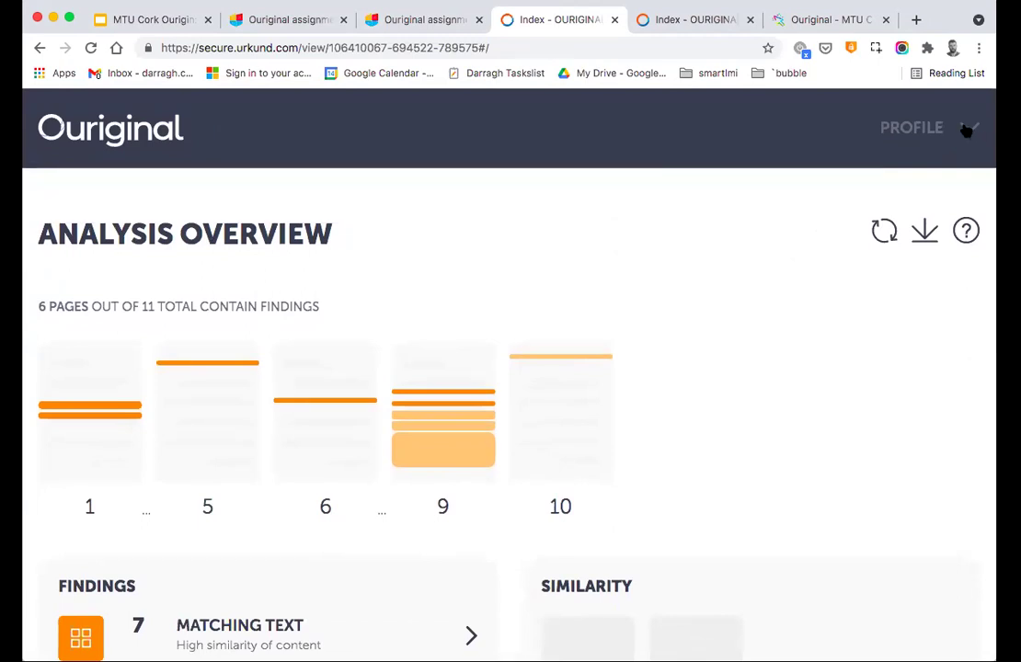
# Open Ouriginal's support page from the profile options, look through its contact channels, and return to the report.
pyautogui.click(969, 129)
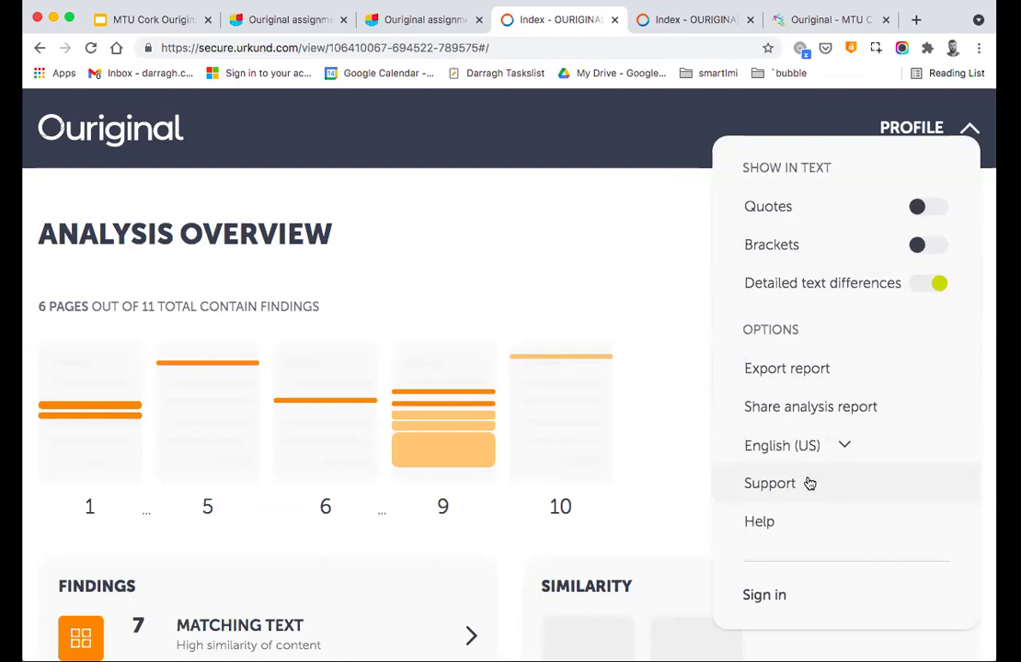
pyautogui.click(770, 483)
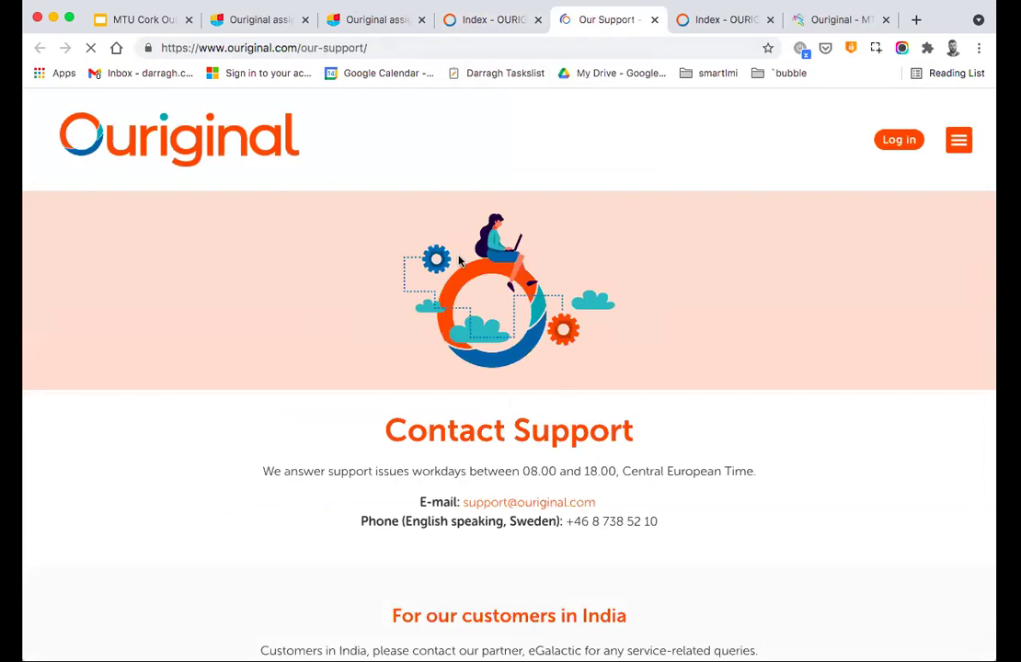
pyautogui.scroll(-3, 460, 262)
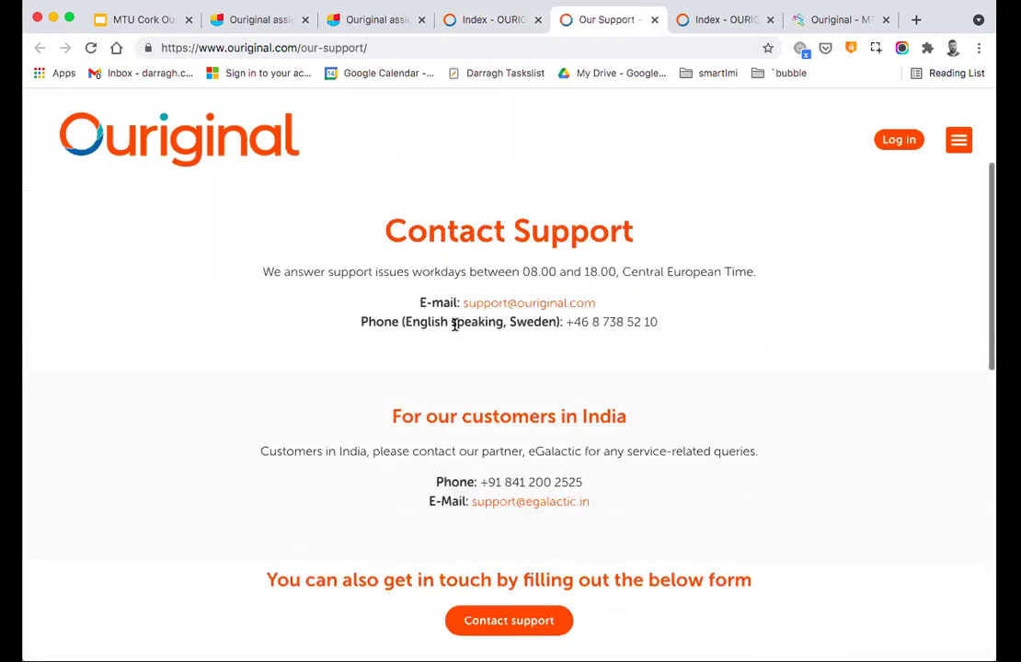
pyautogui.scroll(-1, 465, 317)
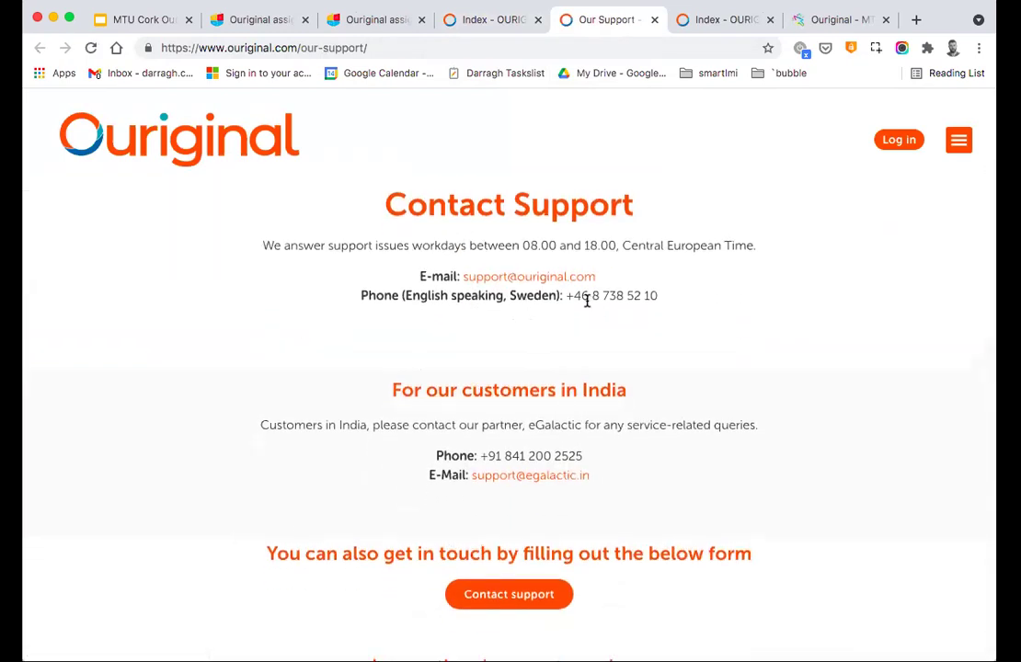
pyautogui.scroll(-3, 587, 303)
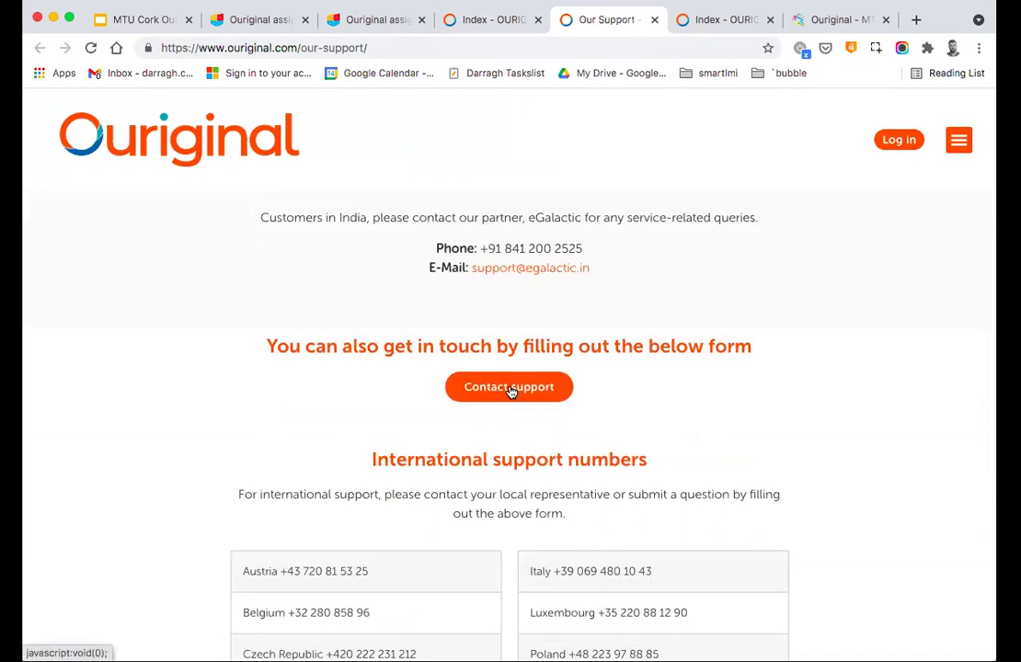
pyautogui.click(478, 19)
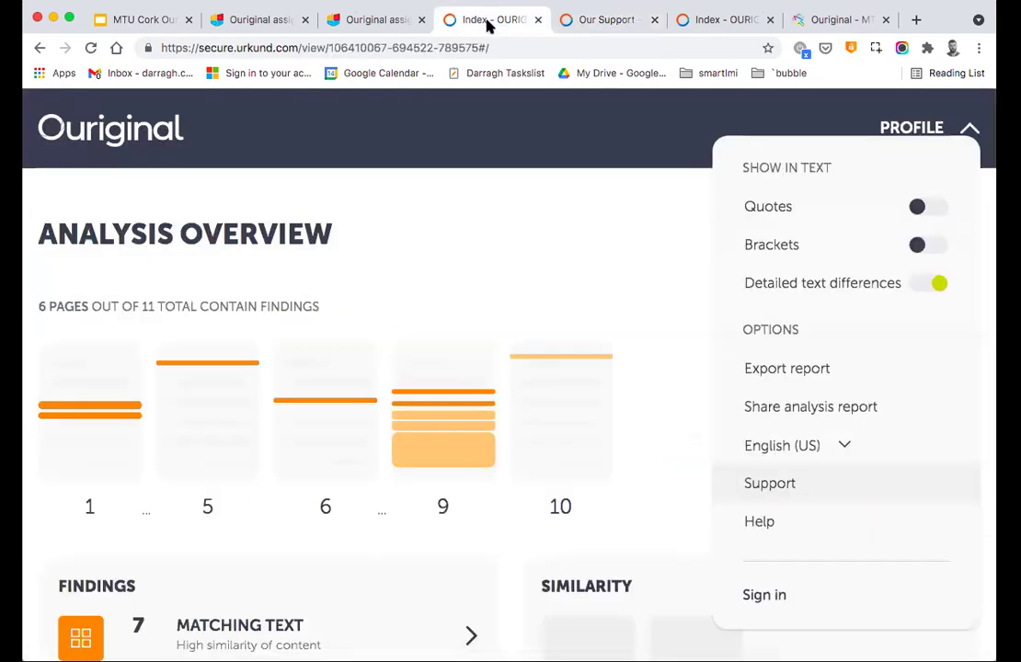
# Open the Help user guide PDF for the analysis report, skim its pages, and return to the analysis overview.
pyautogui.click(759, 521)
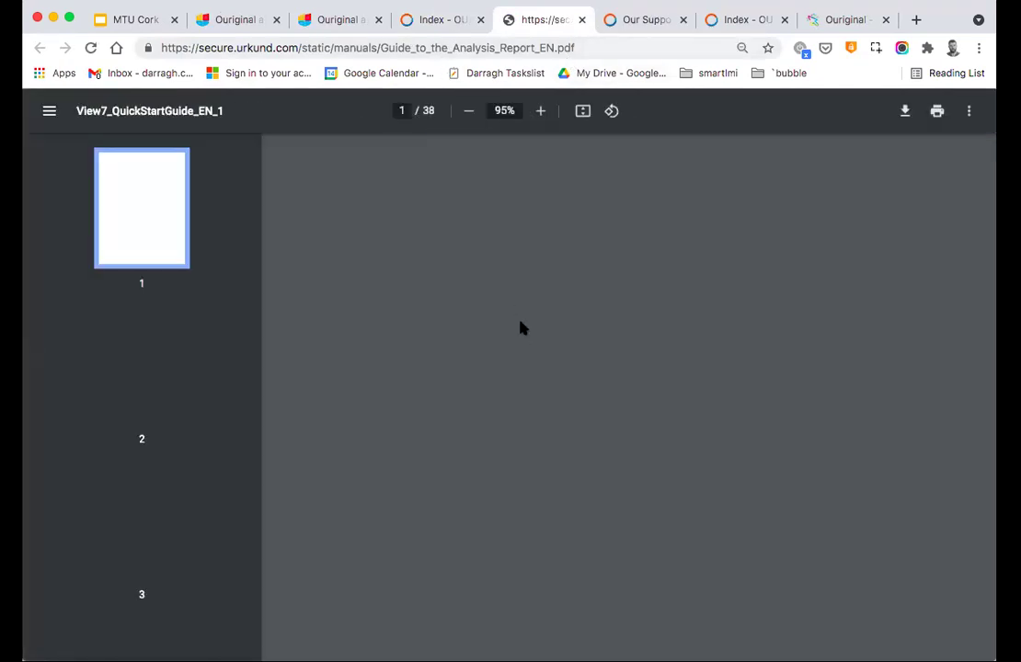
pyautogui.scroll(-5, 232, 324)
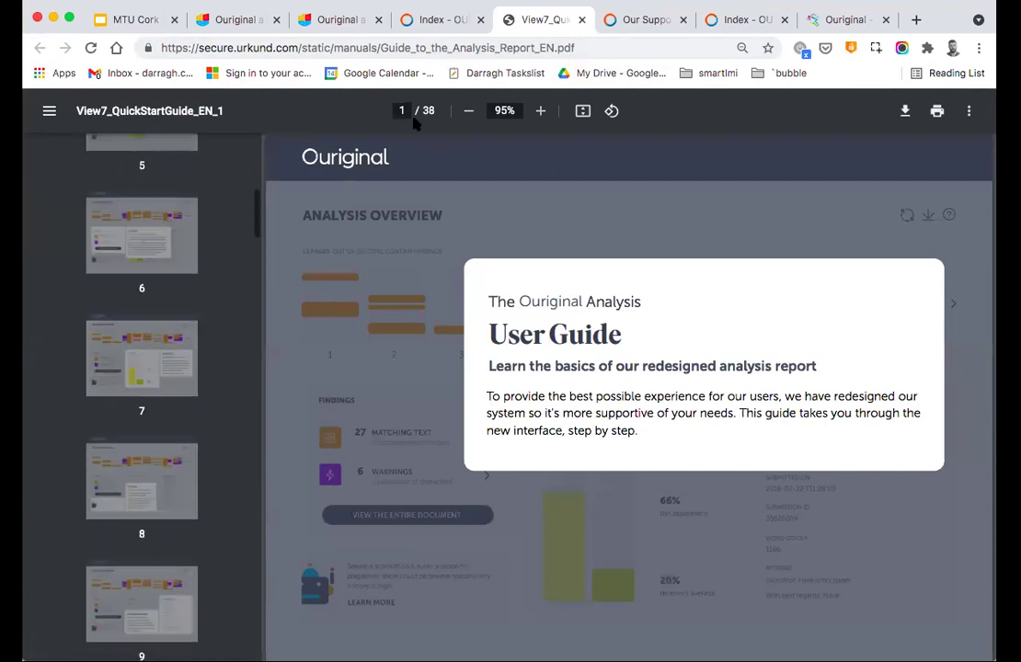
pyautogui.click(436, 20)
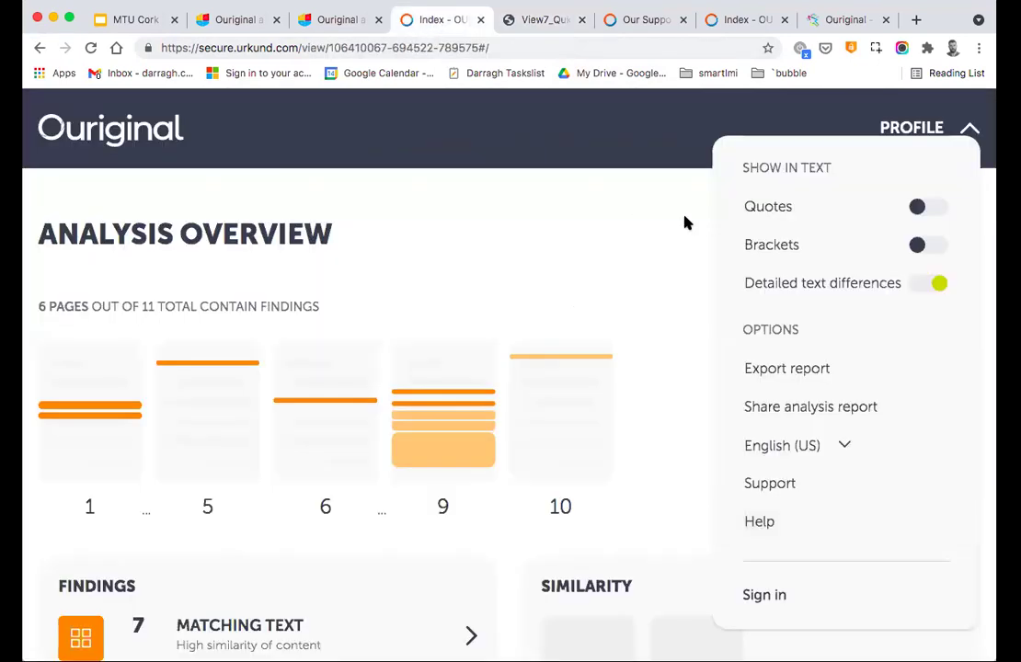
pyautogui.click(620, 238)
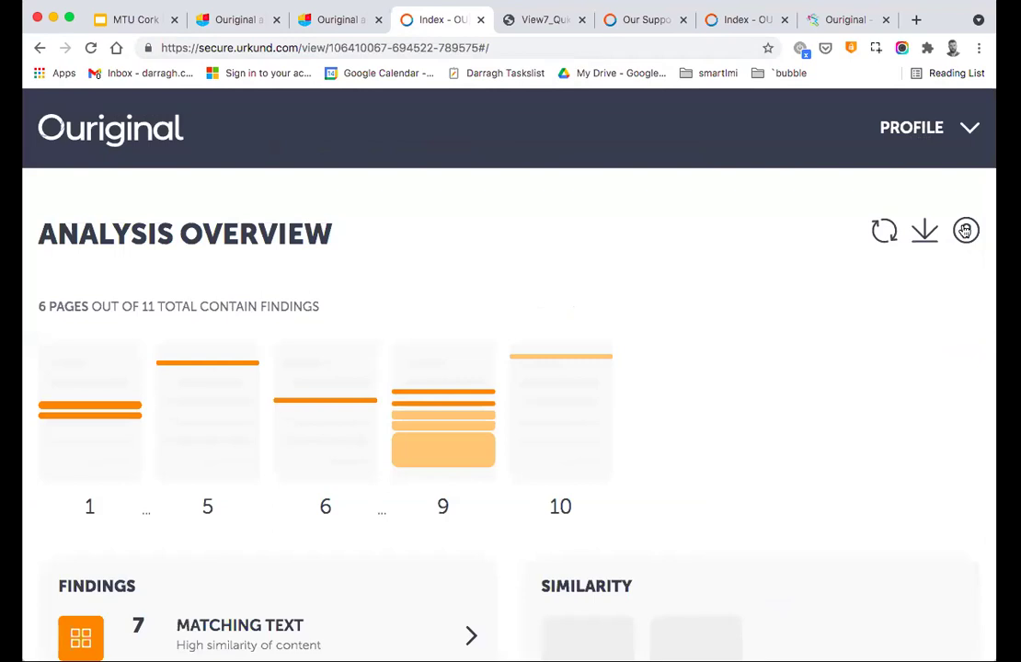
pyautogui.click(969, 128)
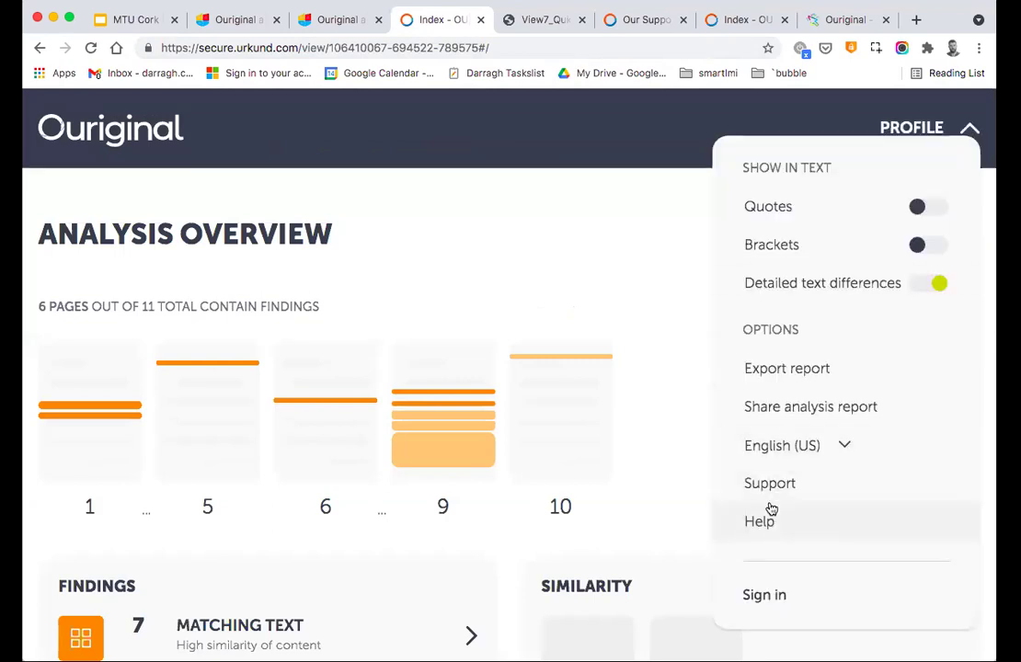
pyautogui.click(519, 18)
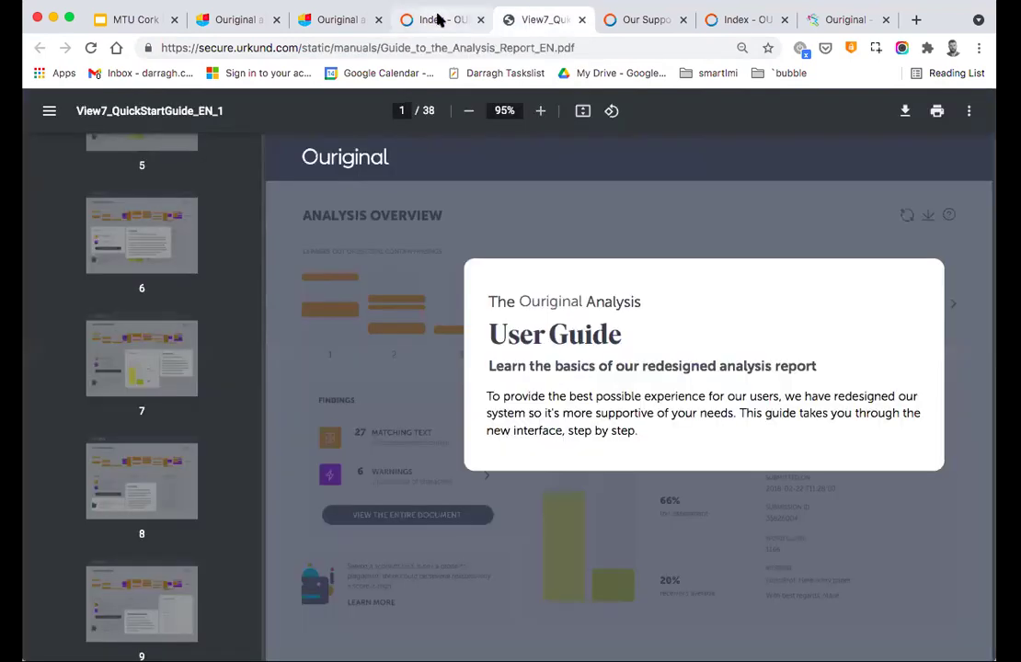
pyautogui.click(440, 20)
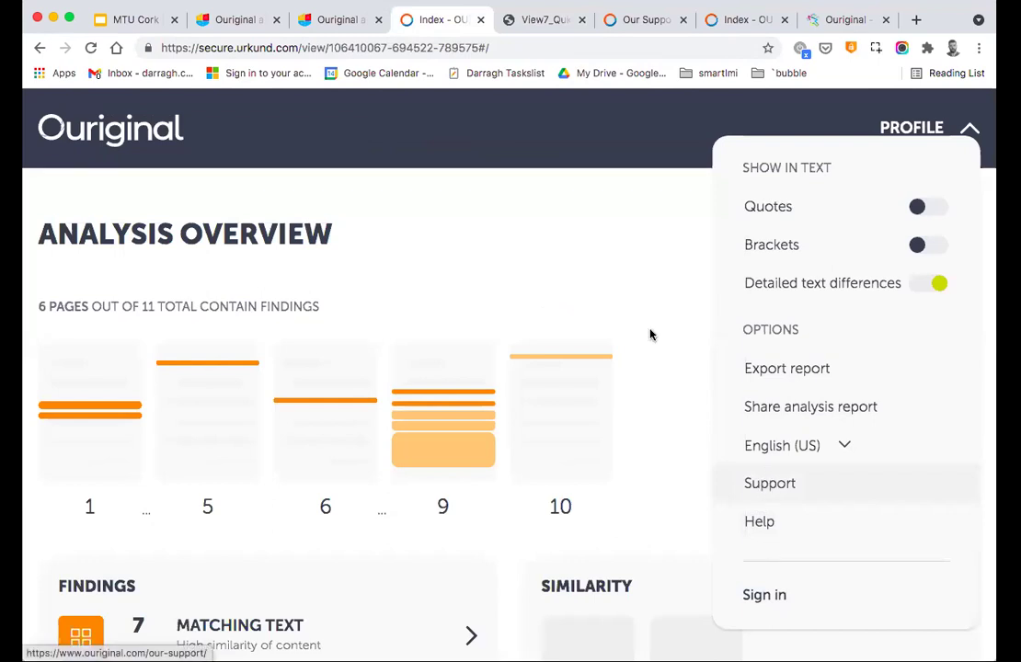
pyautogui.click(565, 250)
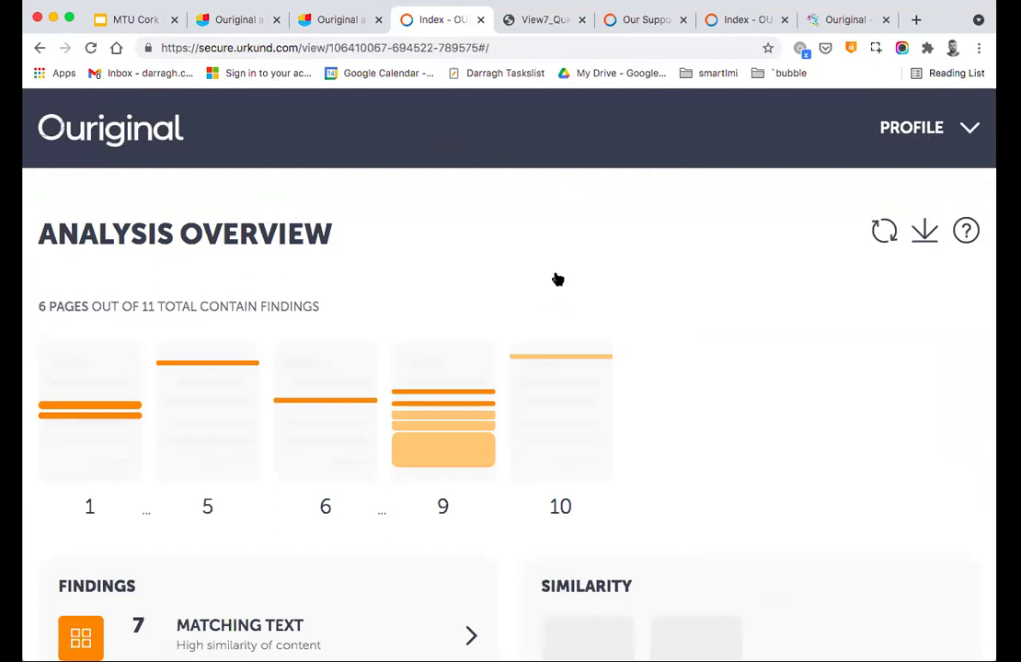
# Look over the updated findings in the overview, and close the support page and the user guide PDF.
pyautogui.scroll(-1, 487, 267)
pyautogui.scroll(-5, 487, 267)
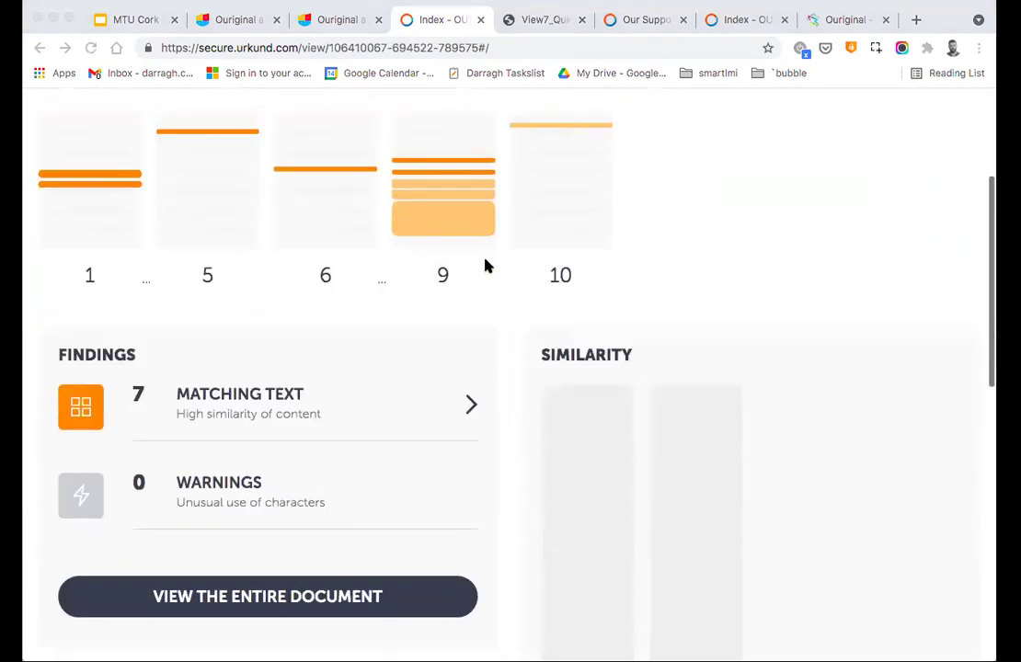
pyautogui.scroll(-2, 488, 267)
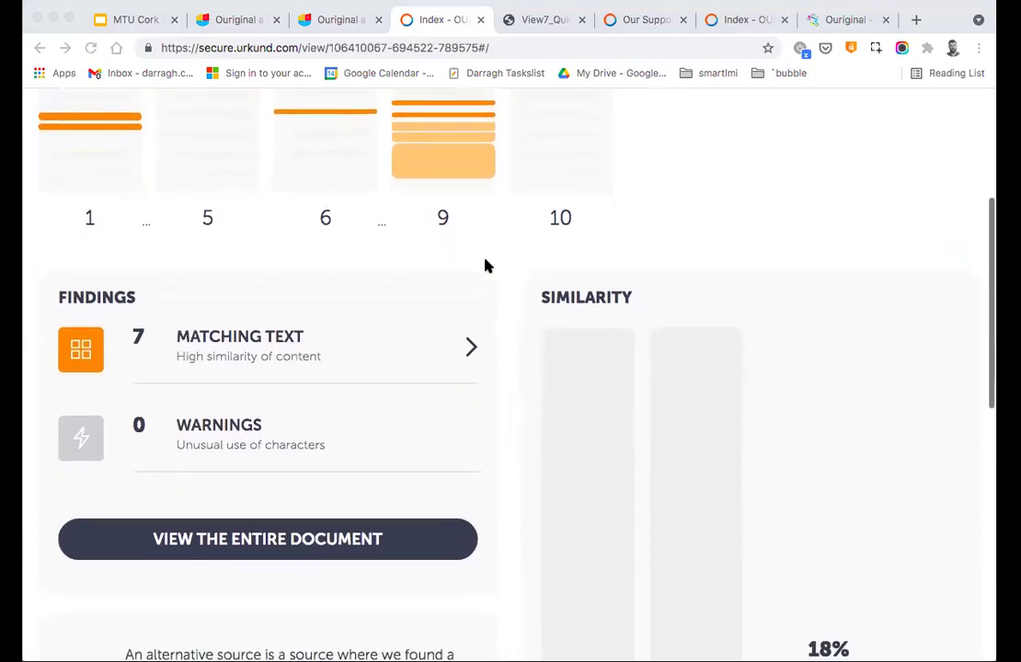
pyautogui.click(631, 19)
pyautogui.press('super+w')
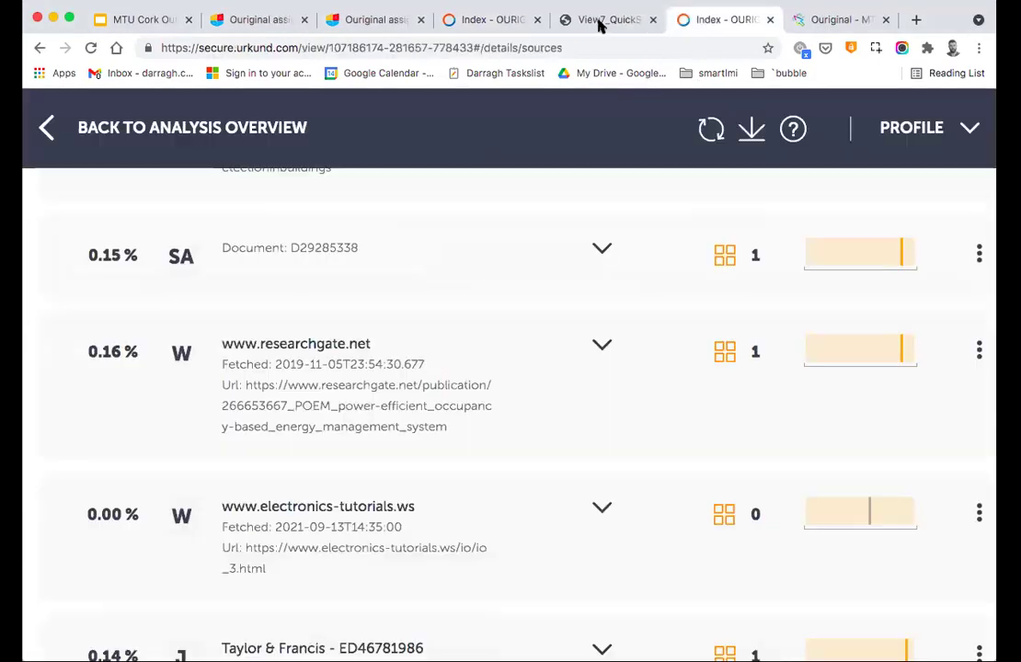
pyautogui.click(592, 23)
pyautogui.press('super+w')
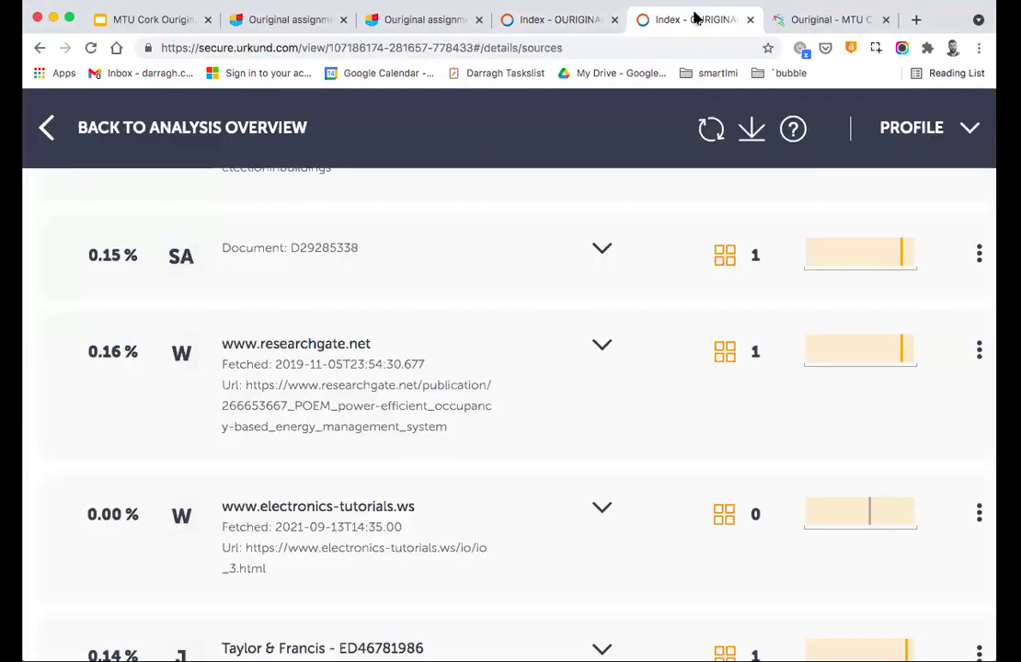
# Go to the analysis overview of the other document's report and open its warnings to examine the suspicious characters in warning 1/3.
pyautogui.scroll(5, 283, 506)
pyautogui.click(177, 129)
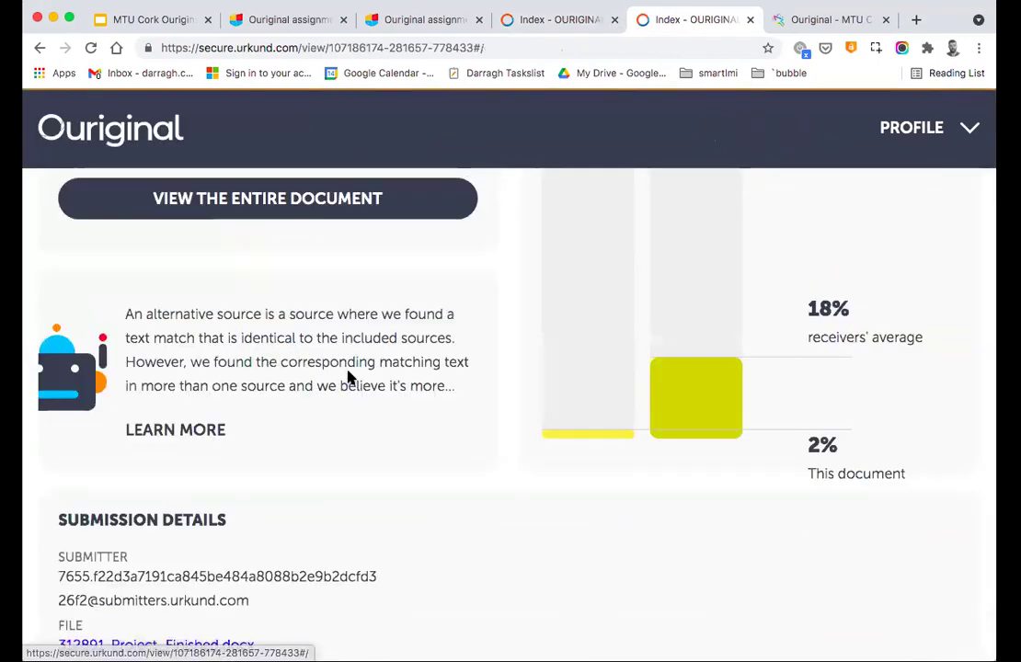
pyautogui.scroll(-3, 348, 377)
pyautogui.scroll(5, 348, 378)
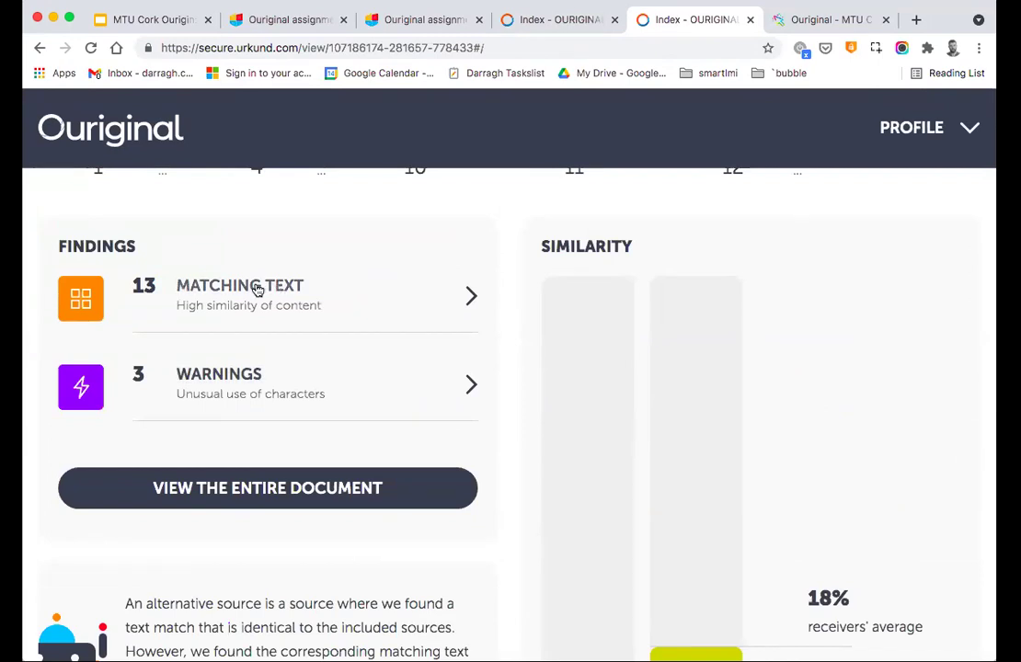
pyautogui.click(245, 377)
pyautogui.scroll(-3, 444, 412)
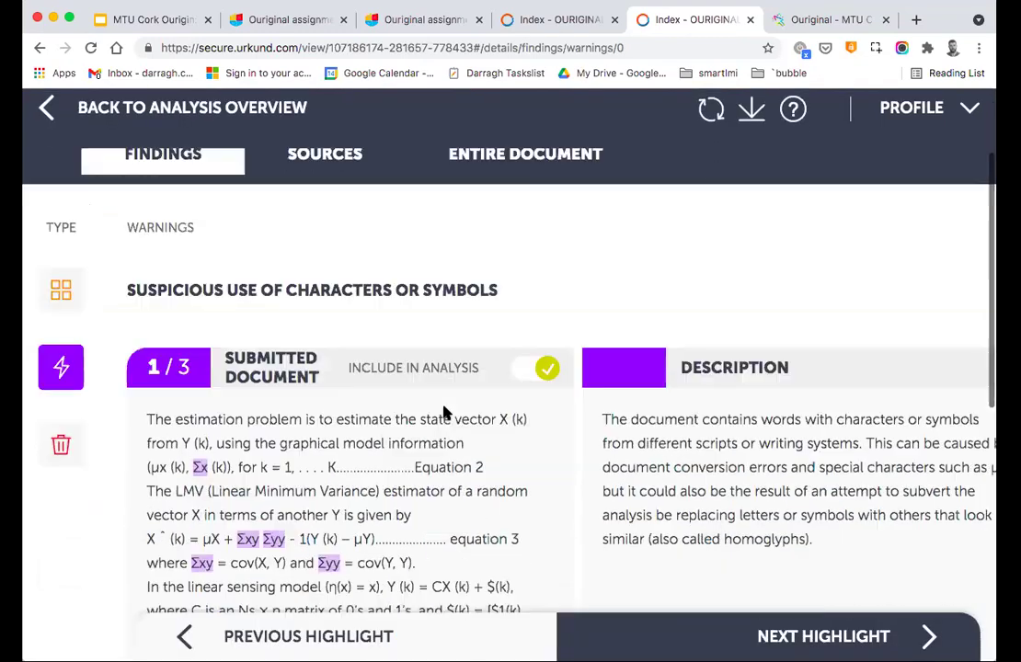
pyautogui.scroll(-3, 444, 409)
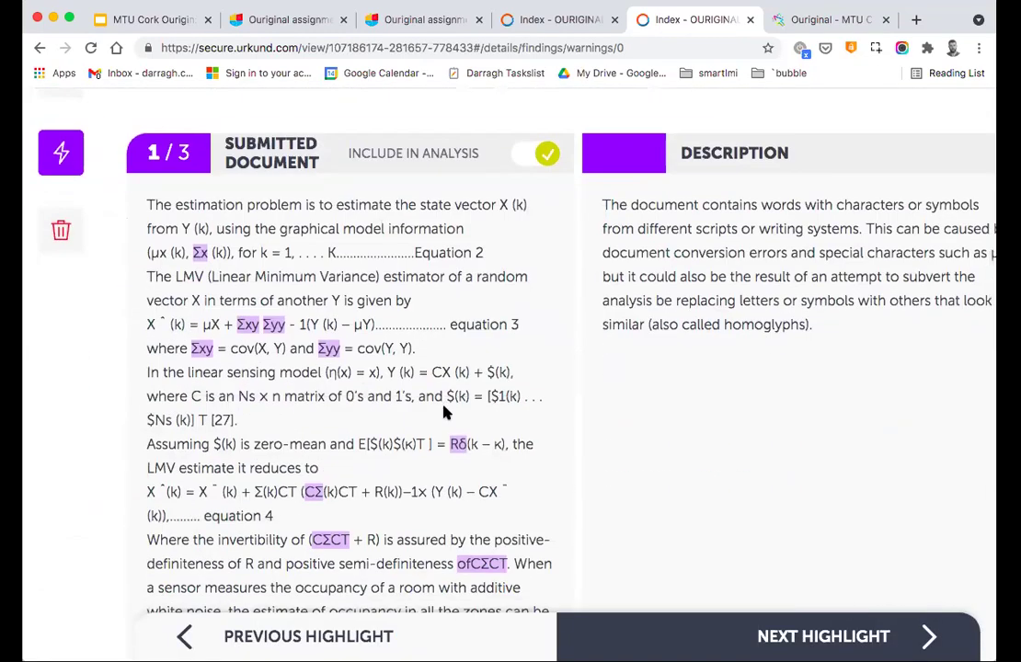
# Read the description of warning 1/3 about mixed scripts and homoglyphs alongside the flagged passage in the submitted document.
pyautogui.hscroll(1, 443, 413)
pyautogui.hscroll(2, 443, 413)
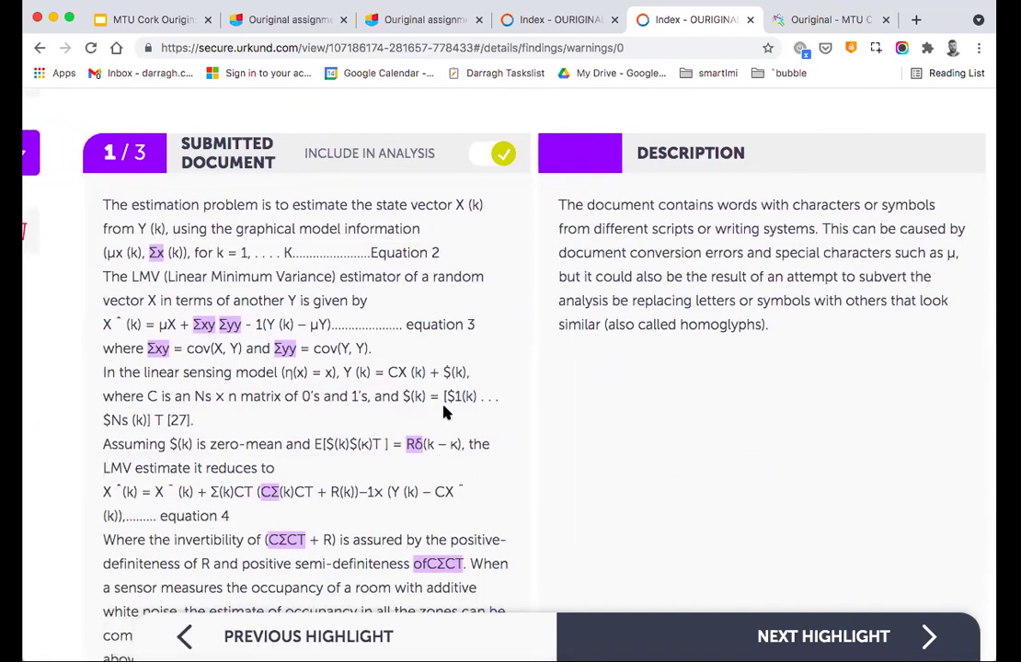
pyautogui.moveTo(793, 335); pyautogui.dragTo(612, 228)
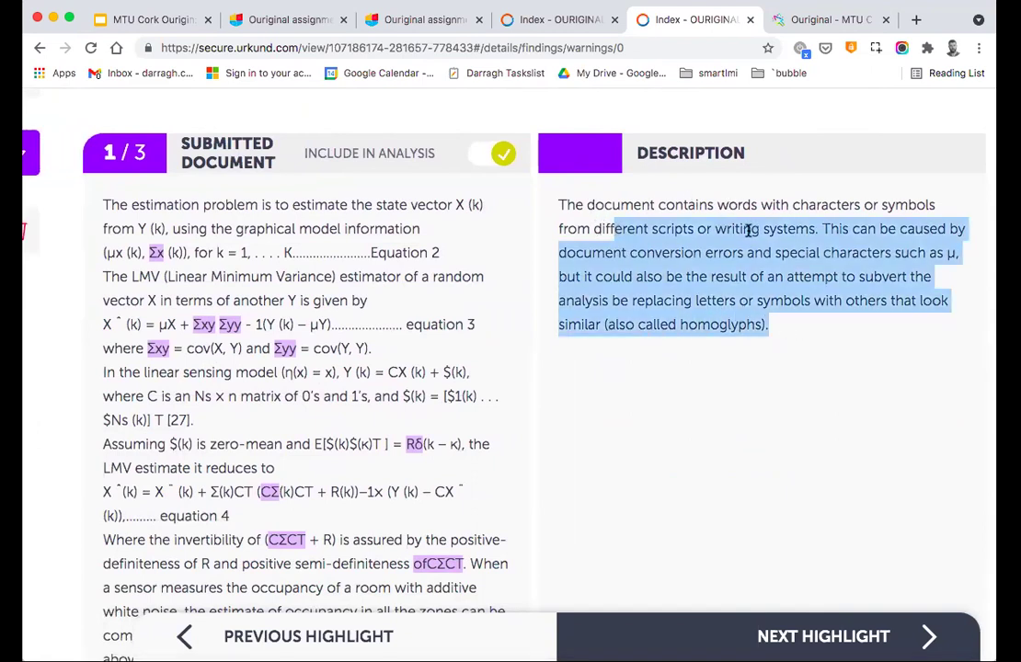
pyautogui.click(819, 228)
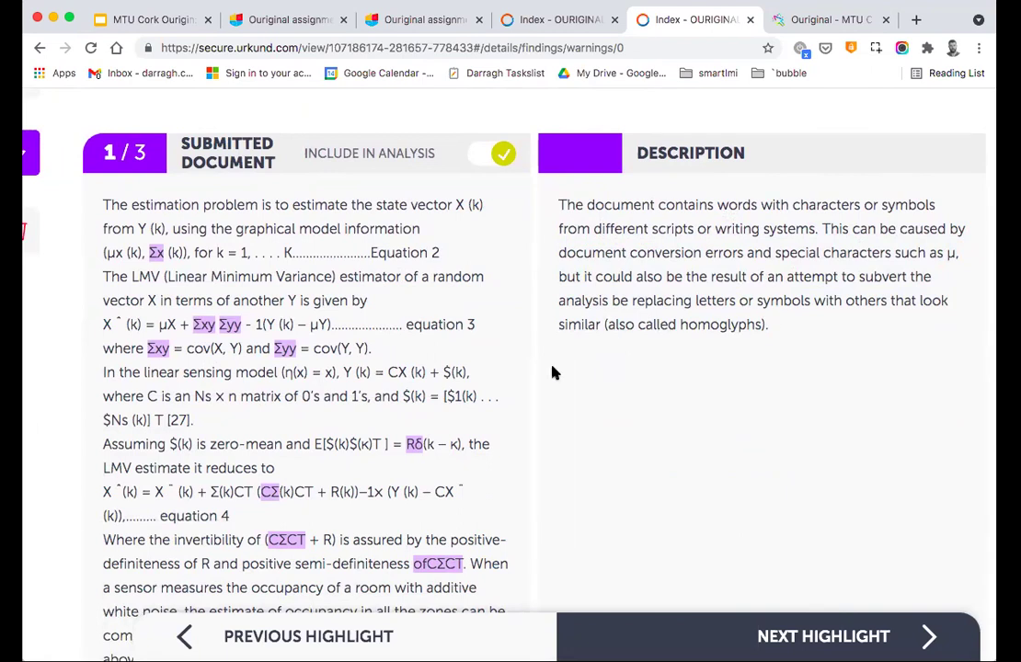
pyautogui.moveTo(99, 204); pyautogui.dragTo(288, 241)
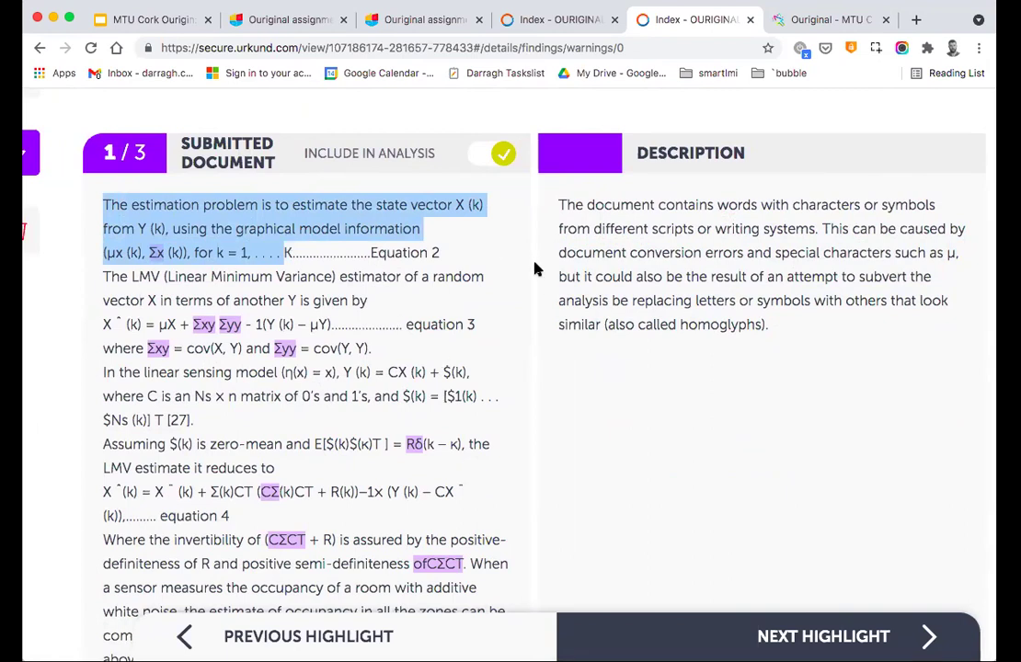
pyautogui.click(294, 230)
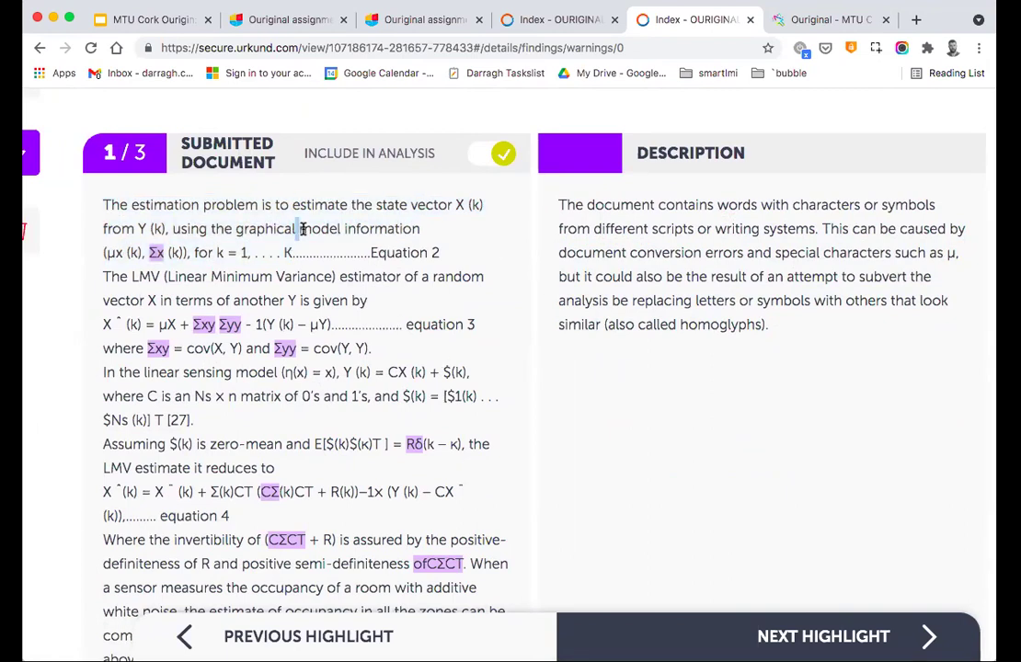
# Enter an underscore in the address bar as a sample symbol without loading anything, and return to the warning text.
pyautogui.click(332, 47)
pyautogui.press('BackSpace')
pyautogui.click(262, 231)
# Move on to warning 2/3 and examine the flagged word "Office" in the quoted text.
pyautogui.hscroll(-2, 307, 268)
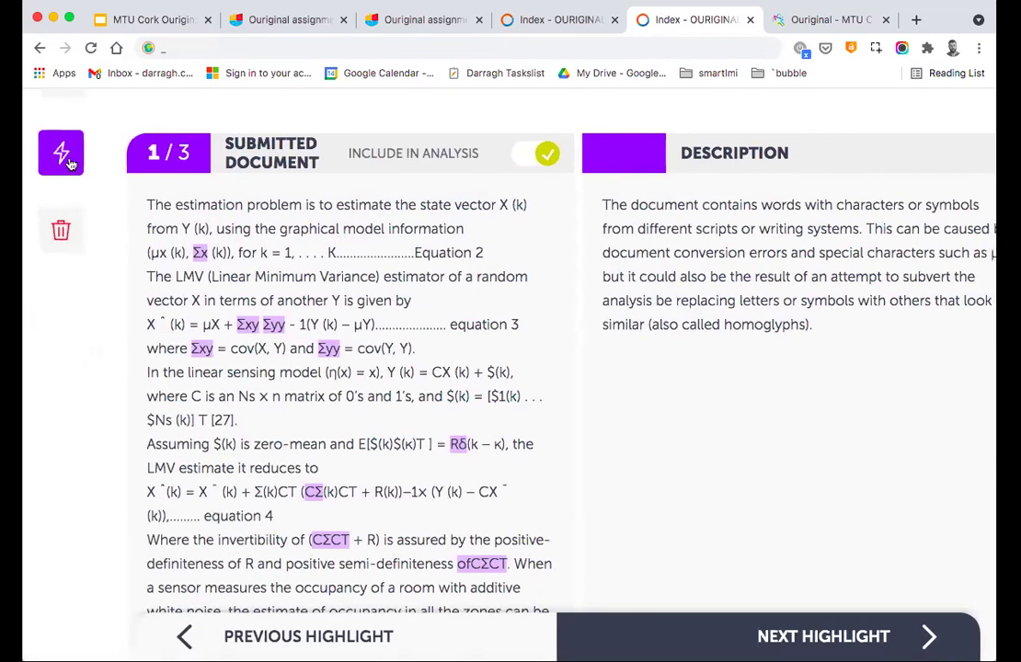
pyautogui.scroll(4, 61, 317)
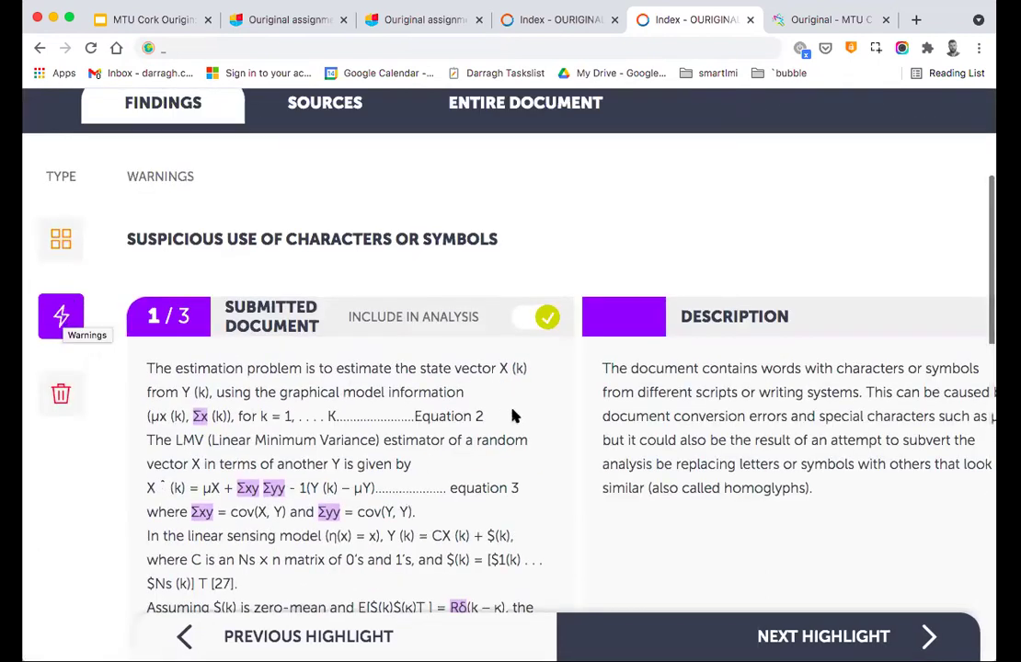
pyautogui.click(790, 634)
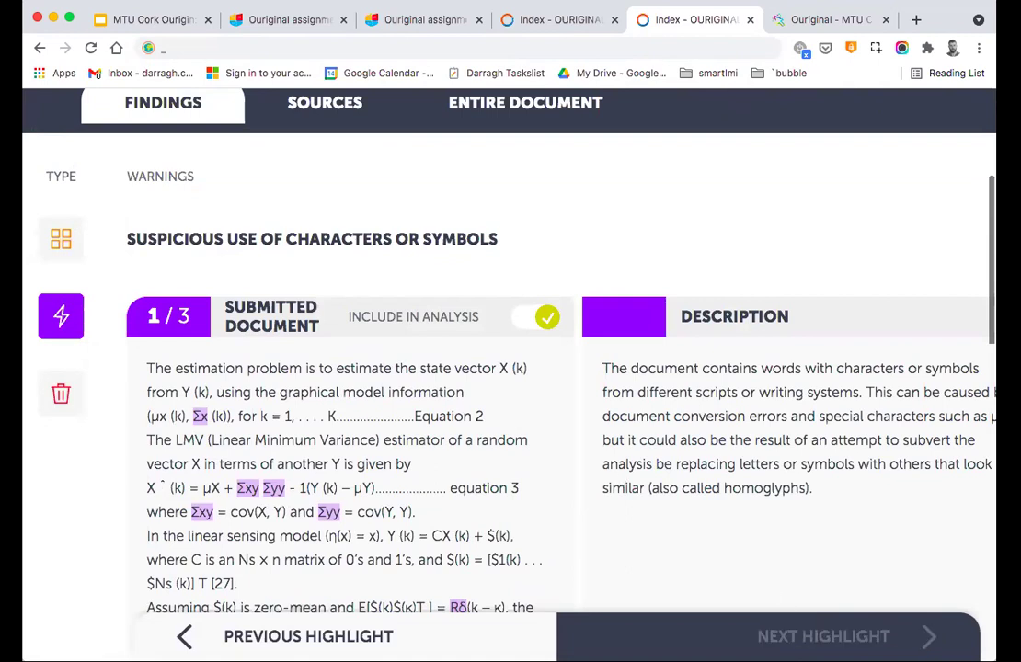
pyautogui.scroll(-2, 625, 414)
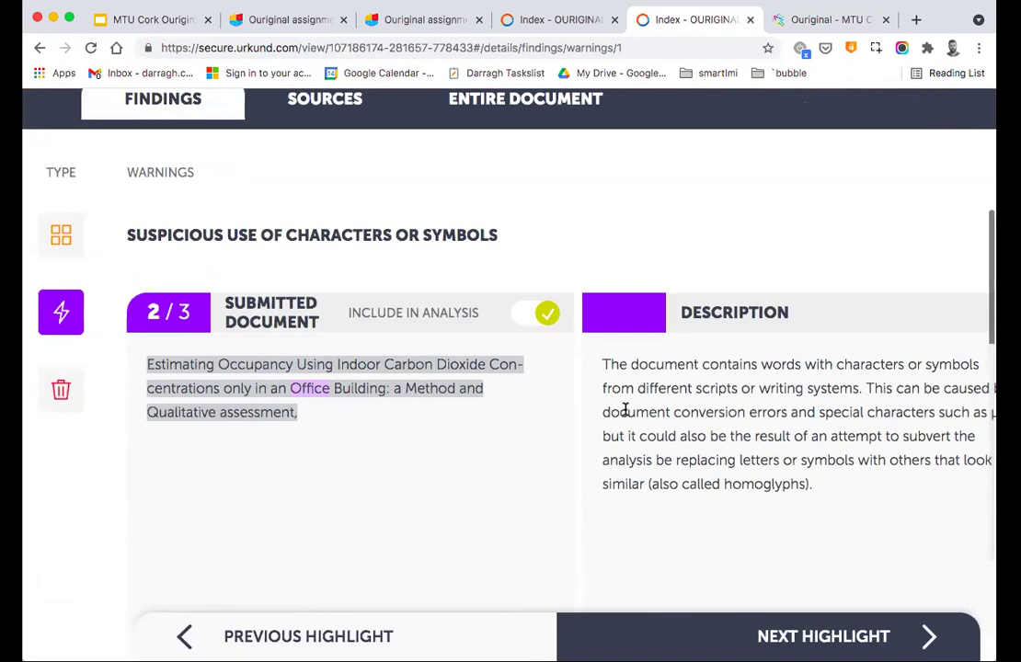
pyautogui.hscroll(2, 308, 368)
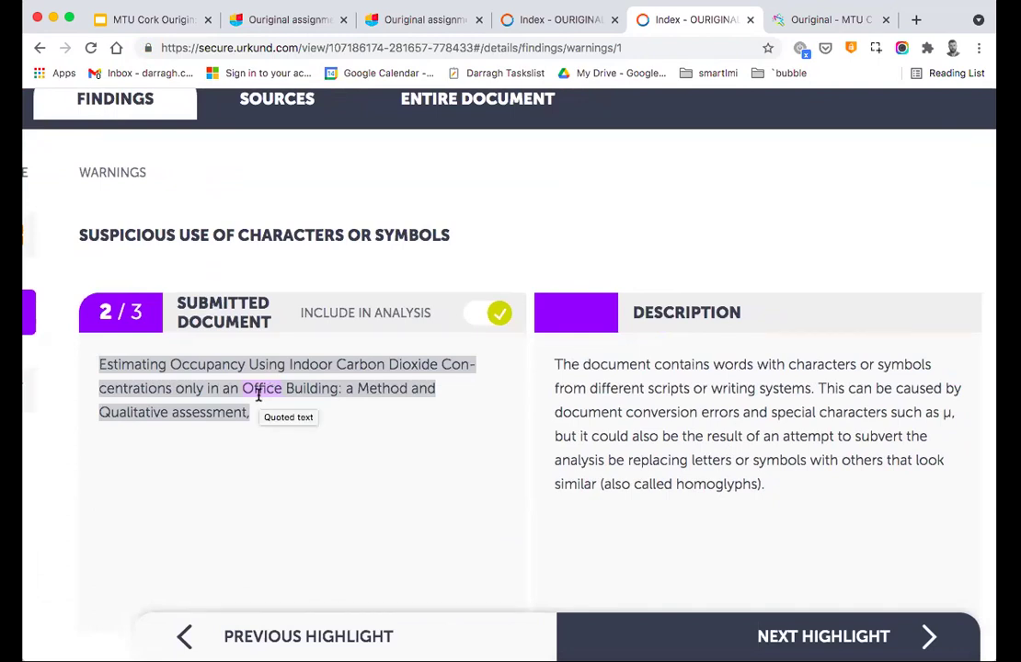
# Move on to warning 3/3 and check its flagged word under the suspicious use of characters or symbols heading.
pyautogui.press('Right')
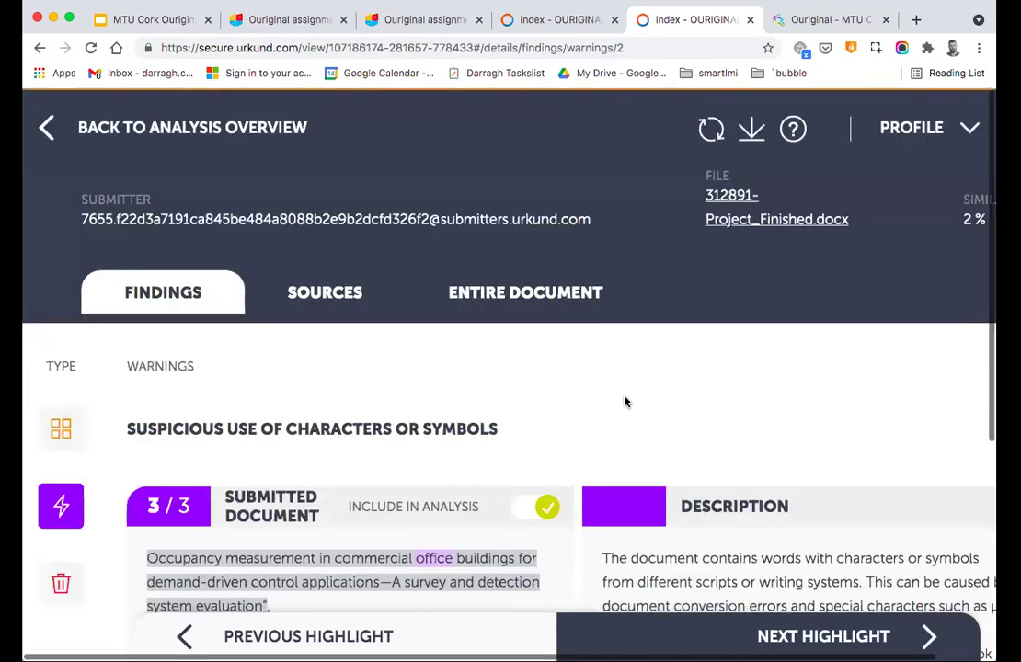
pyautogui.scroll(-2, 621, 402)
pyautogui.moveTo(221, 282); pyautogui.dragTo(504, 301)
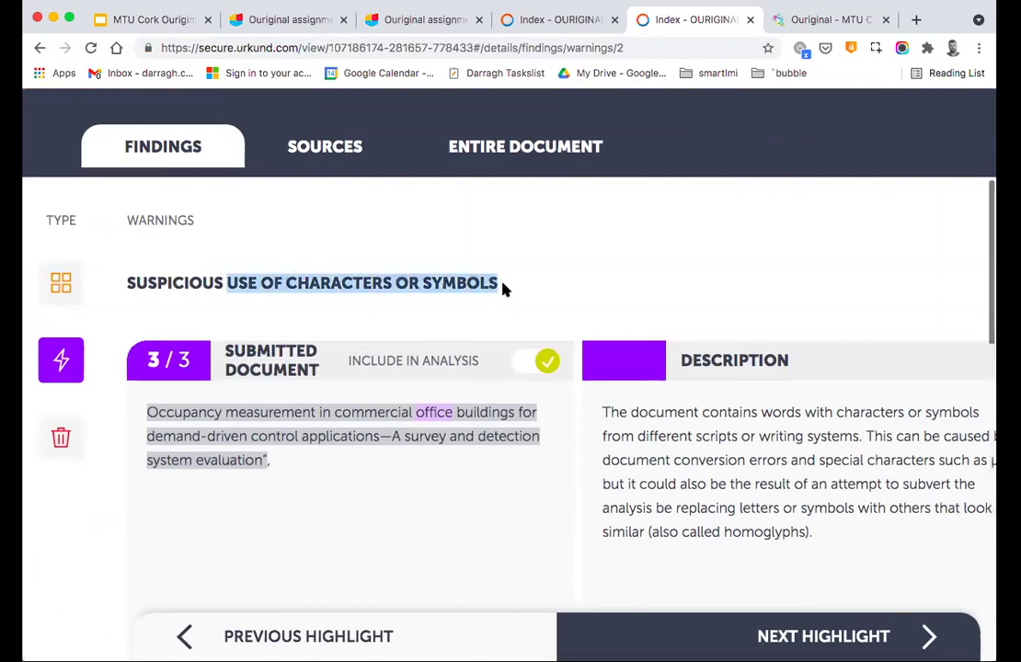
pyautogui.click(501, 287)
# Enter a dollar sign in the address bar as a sample symbol and clear it without searching.
pyautogui.click(433, 49)
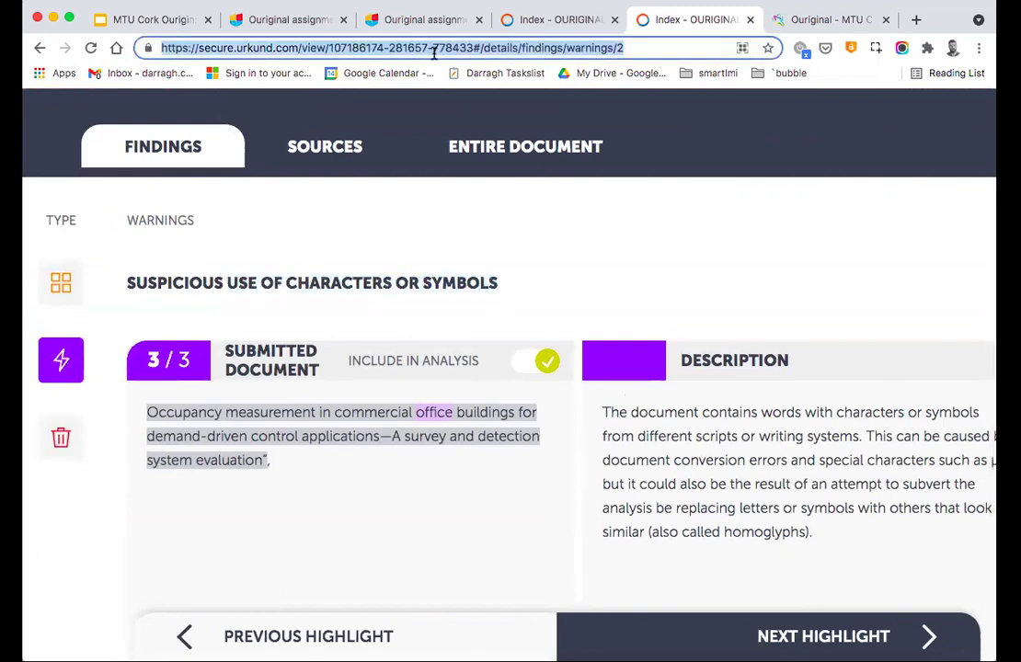
pyautogui.write('$')
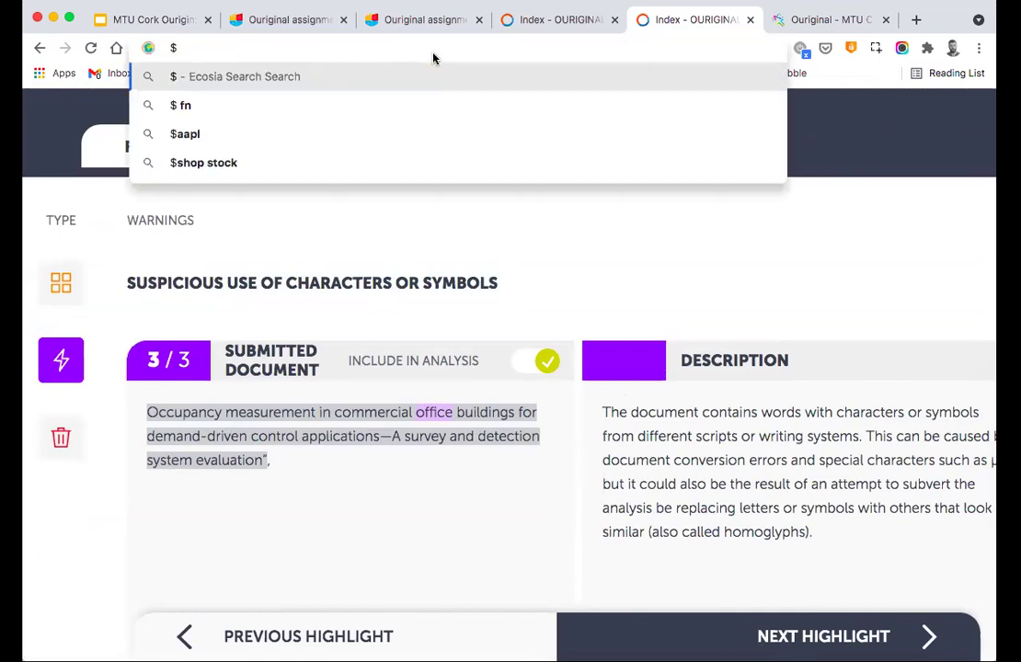
pyautogui.press('BackSpace')
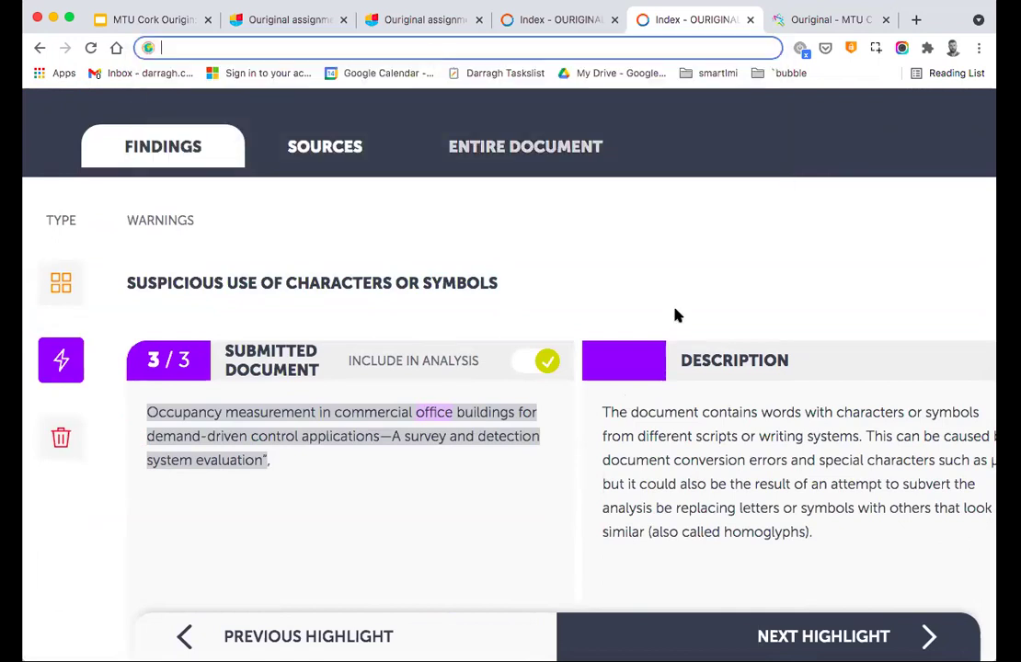
pyautogui.click(717, 468)
# Go back to warning 1/3 with the equations and exclude it from the analysis.
pyautogui.scroll(-3, 478, 462)
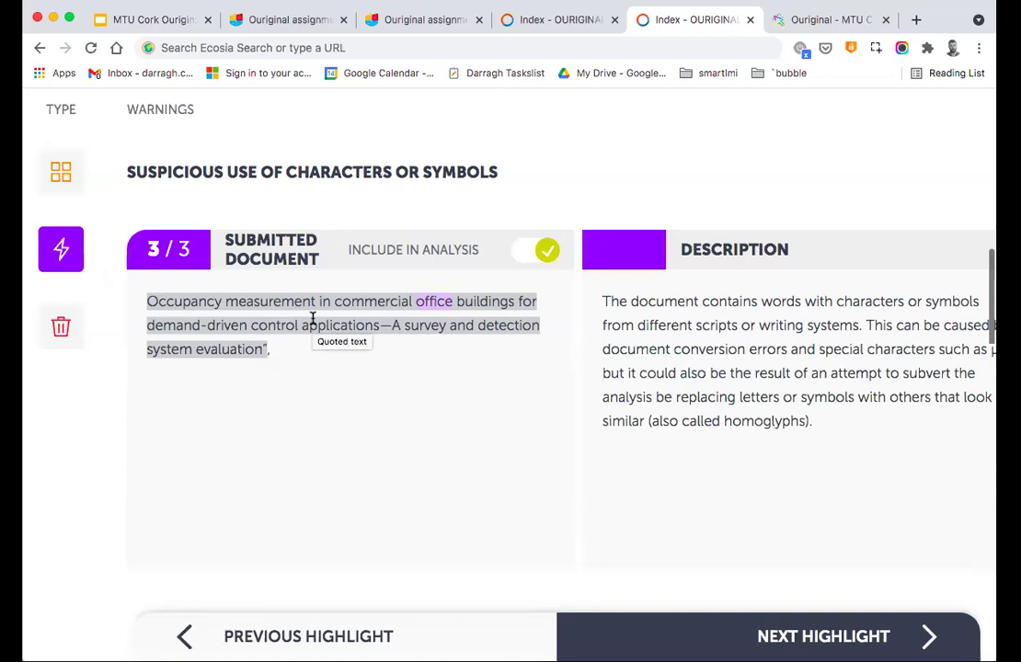
pyautogui.click(283, 626)
pyautogui.click(306, 621)
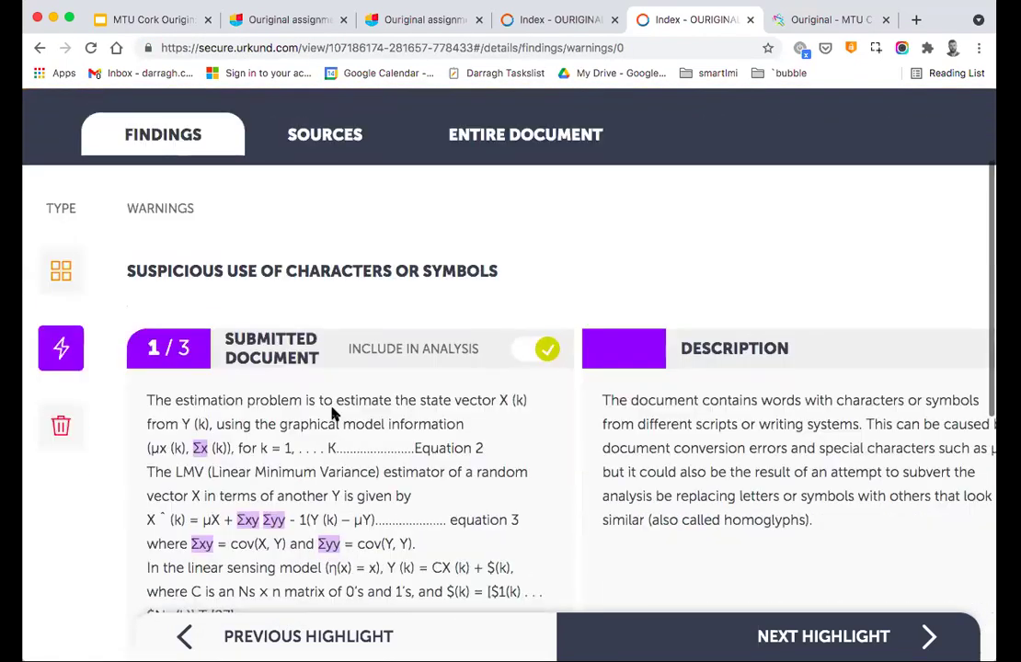
pyautogui.click(537, 357)
# Go to the next warning, with the flagged word in "Office Building", and exclude it from the analysis.
pyautogui.scroll(-2, 520, 387)
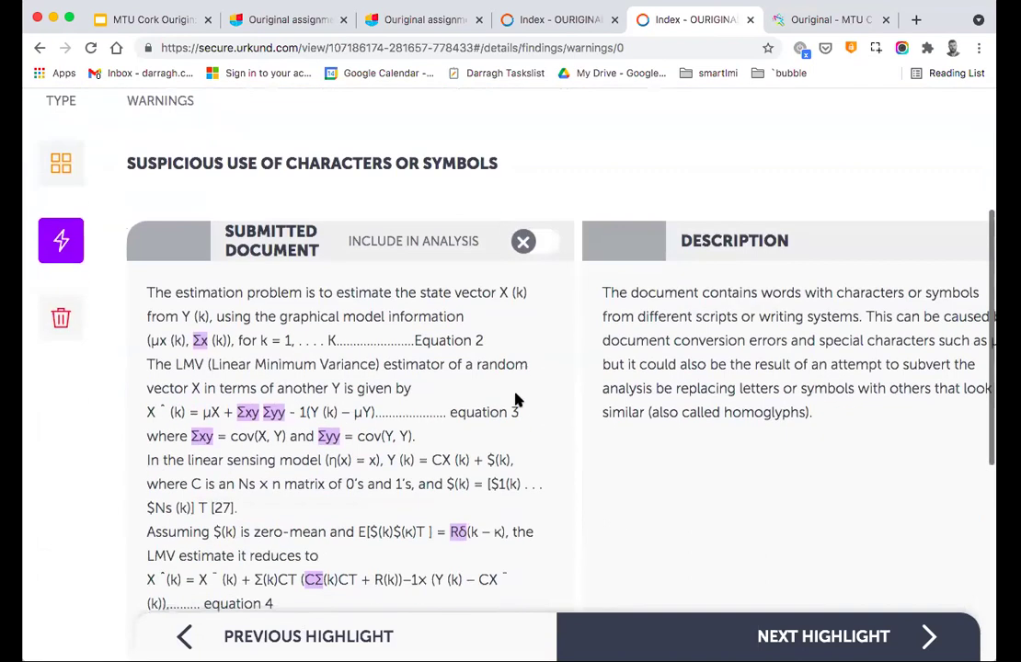
pyautogui.click(753, 635)
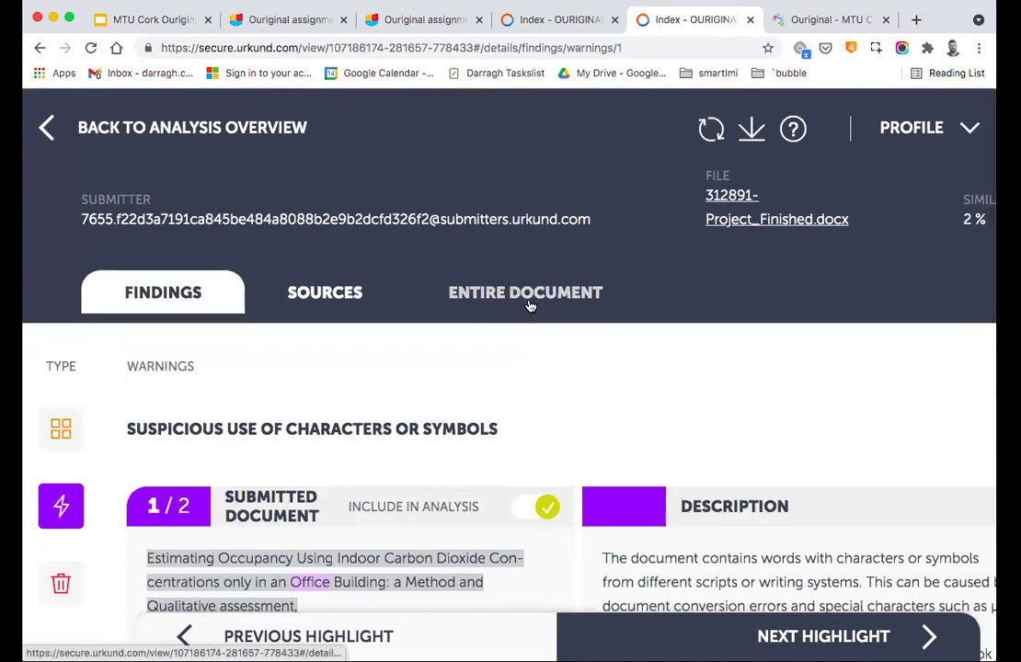
pyautogui.click(526, 509)
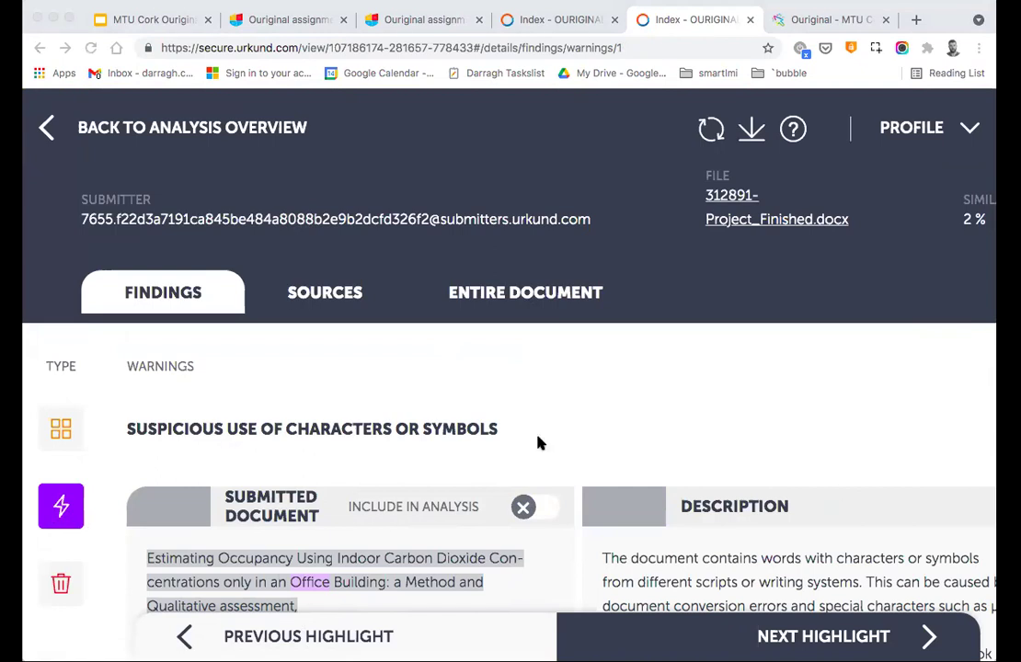
# Return to the analysis overview and look over the updated findings and similarity sections.
pyautogui.click(190, 131)
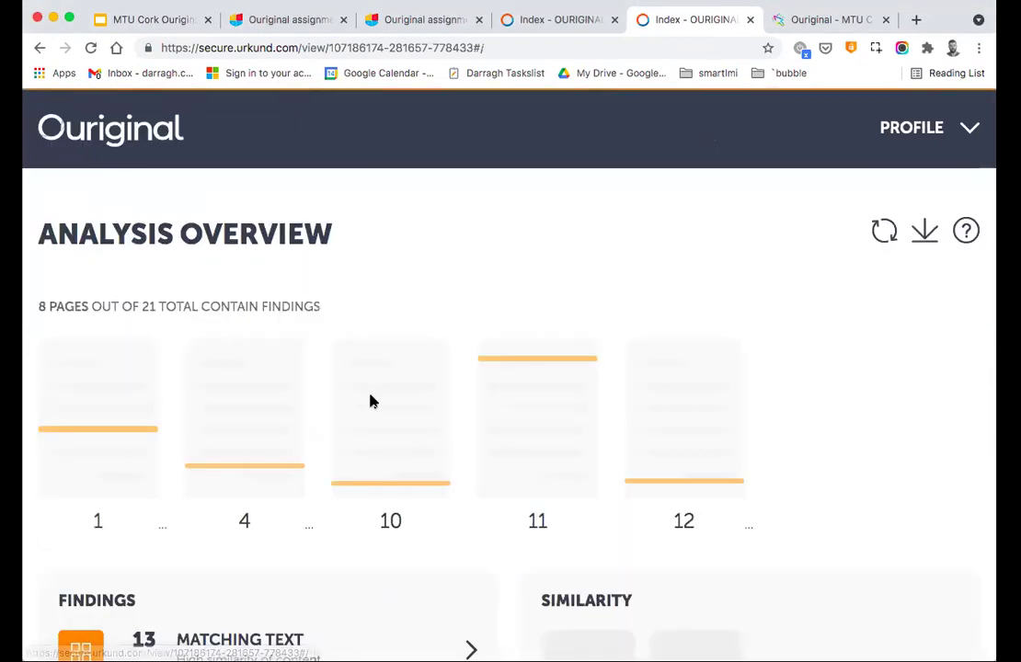
pyautogui.scroll(-4, 368, 401)
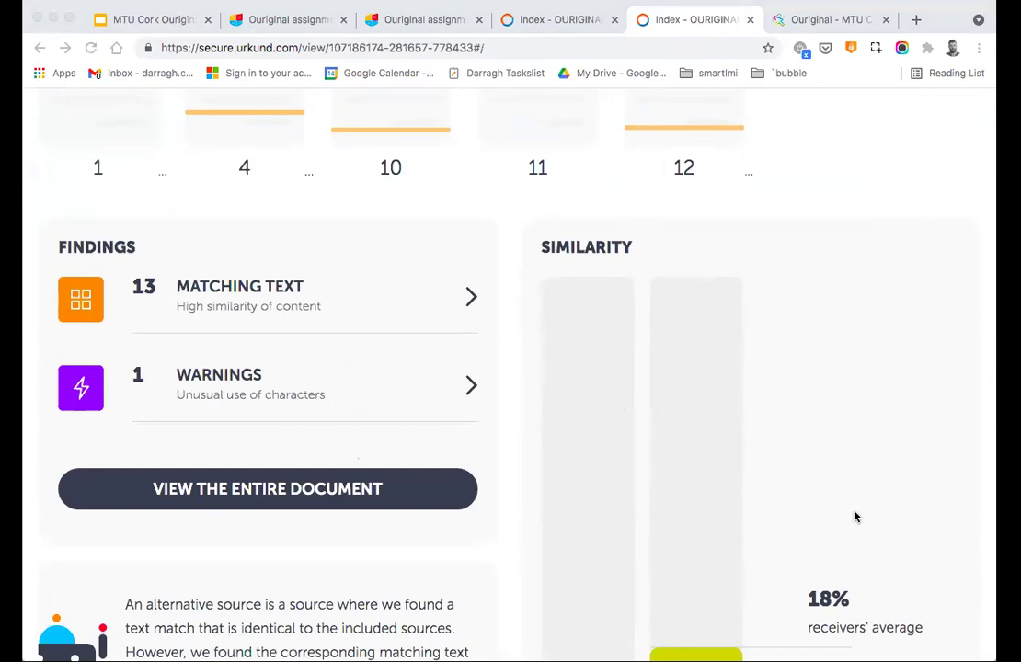
pyautogui.scroll(1, 552, 391)
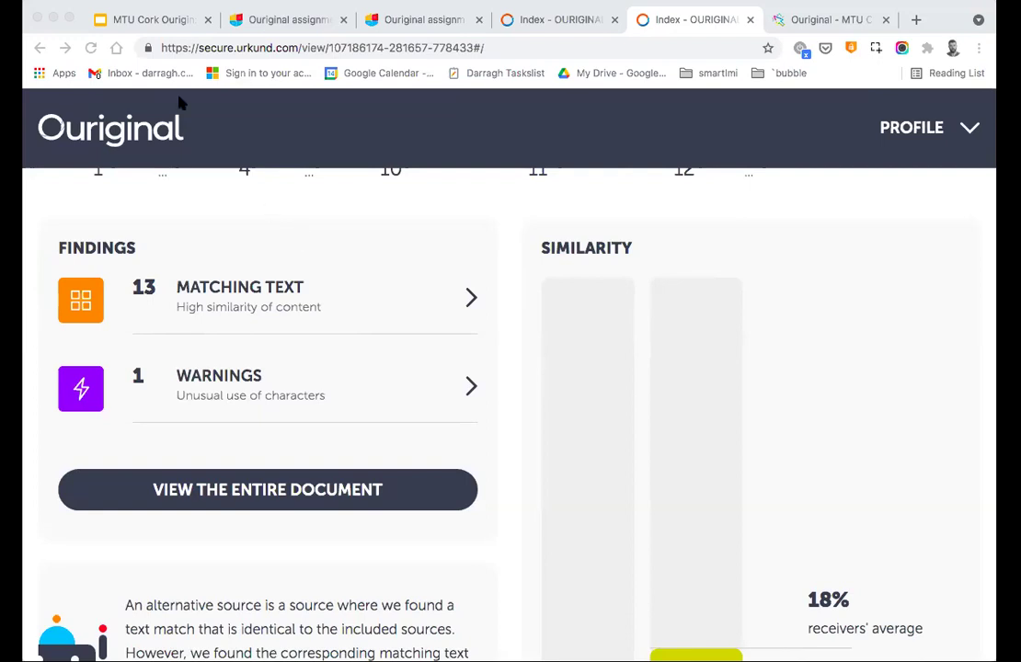
# Switch to the MTU Cork Ouriginal presentation in Google Slides and advance to the Considerations slide about emails.
pyautogui.click(160, 27)
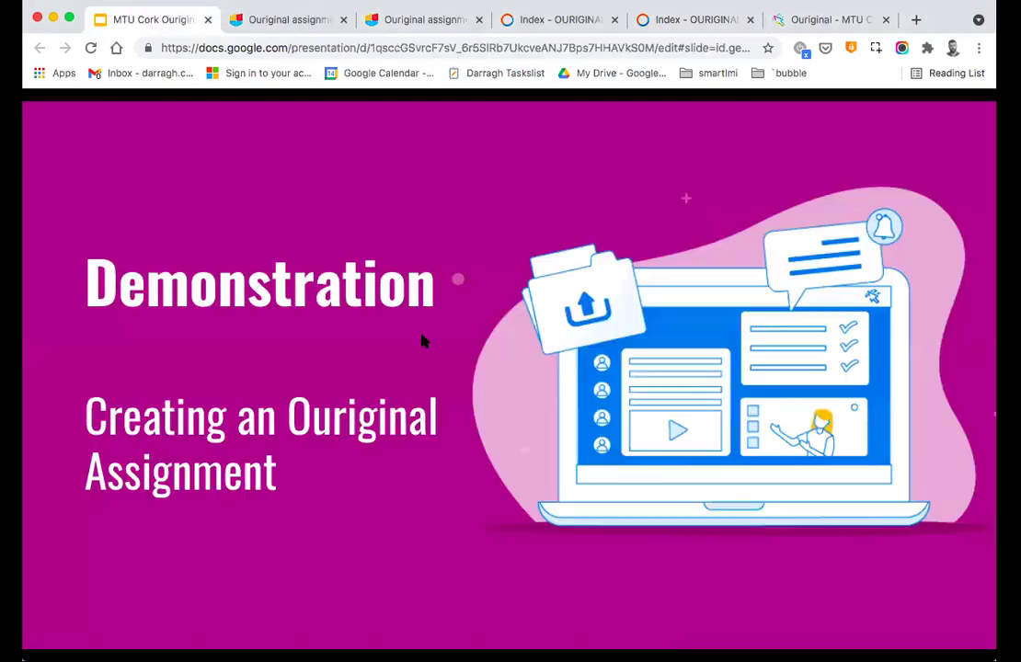
pyautogui.press('Right')
pyautogui.press('Right')
pyautogui.press('Right')
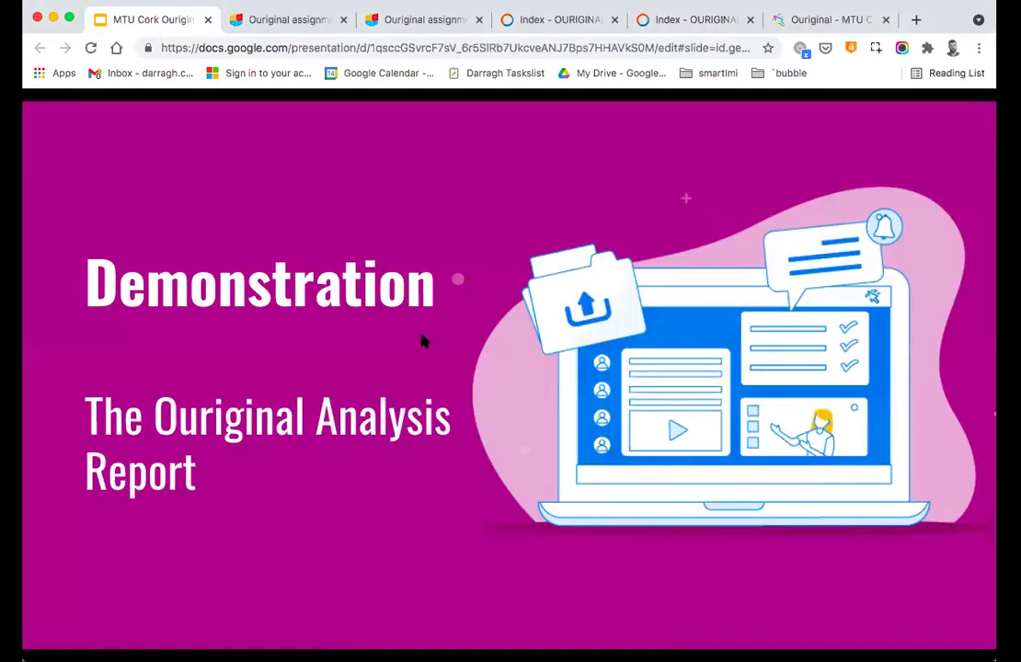
pyautogui.press('Right')
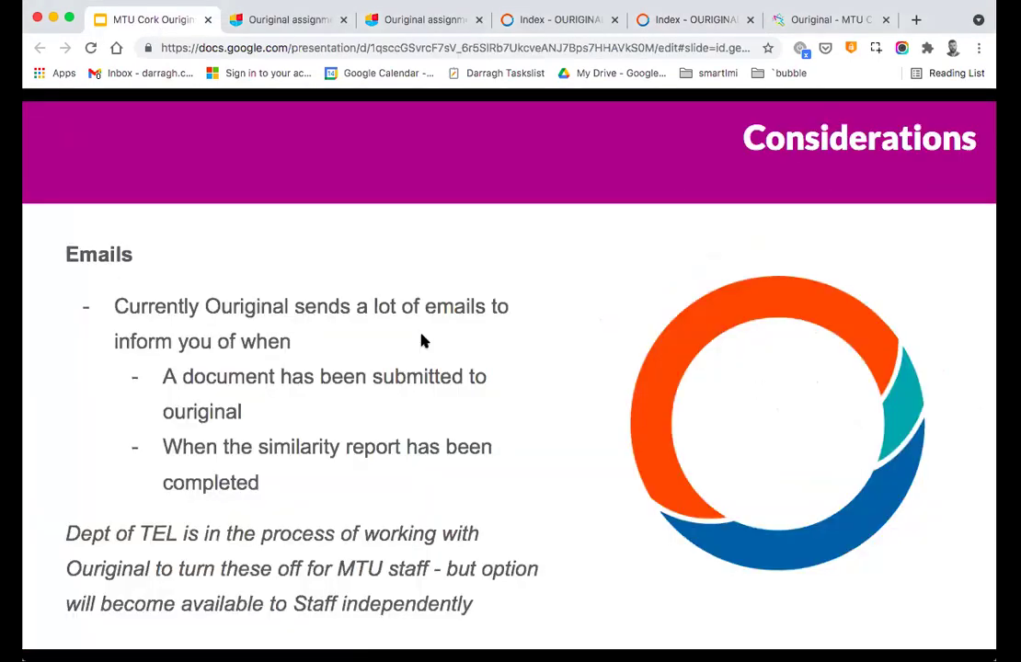